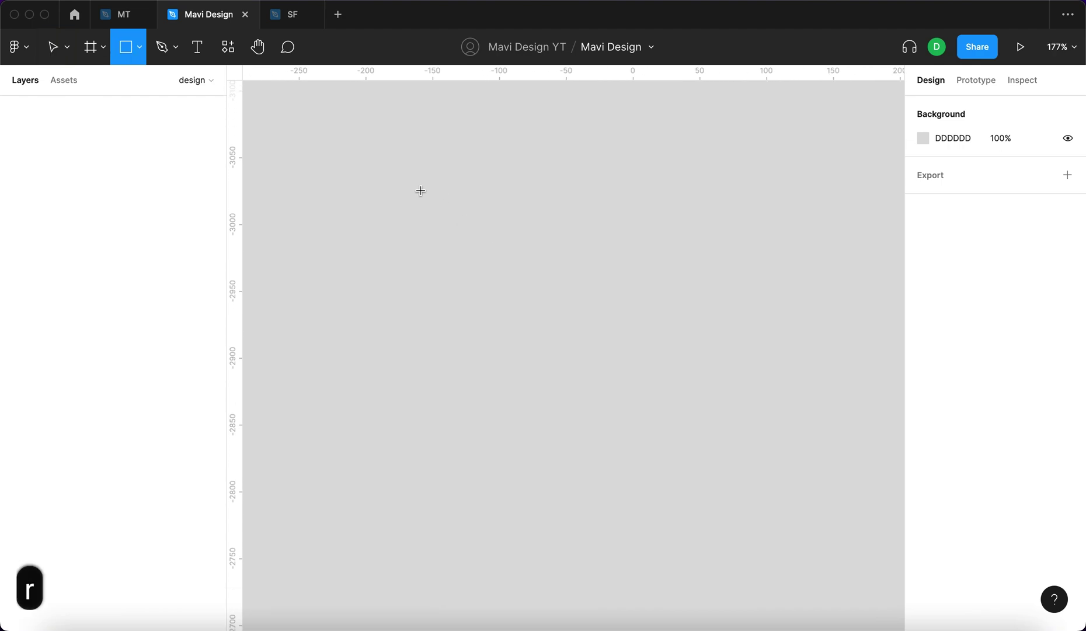
Draw a square, set its size to 110 by 110, and fill it with white (FFFFFF)
mouse_move(416, 189)
mouse_down()
mouse_move(545, 281)
mouse_move(501, 257)
mouse_up()
click(959, 170)
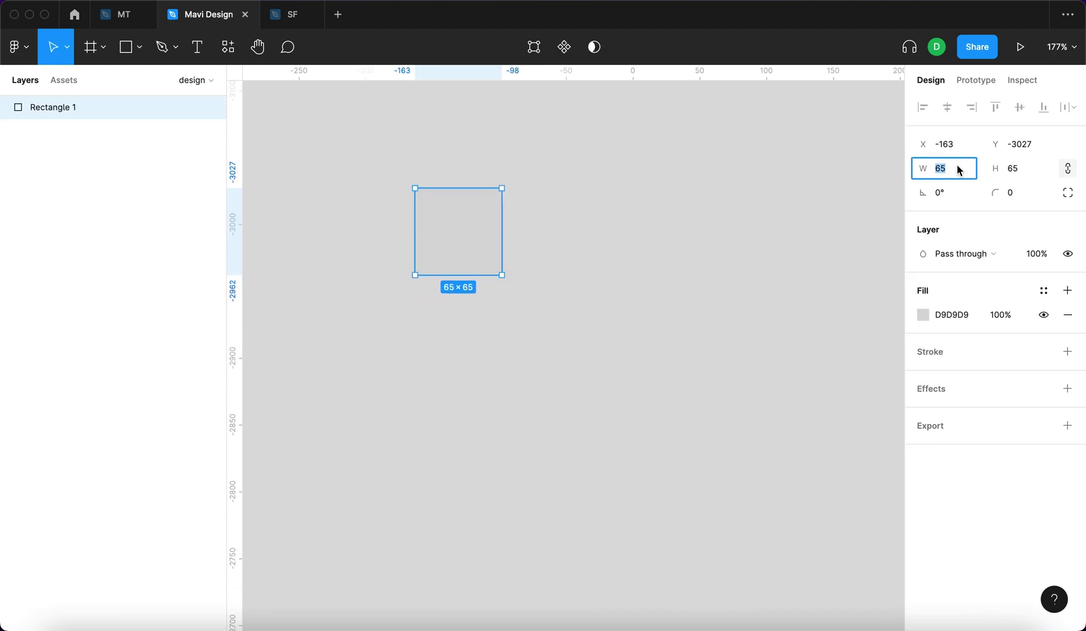
text(110)
key(Tab)
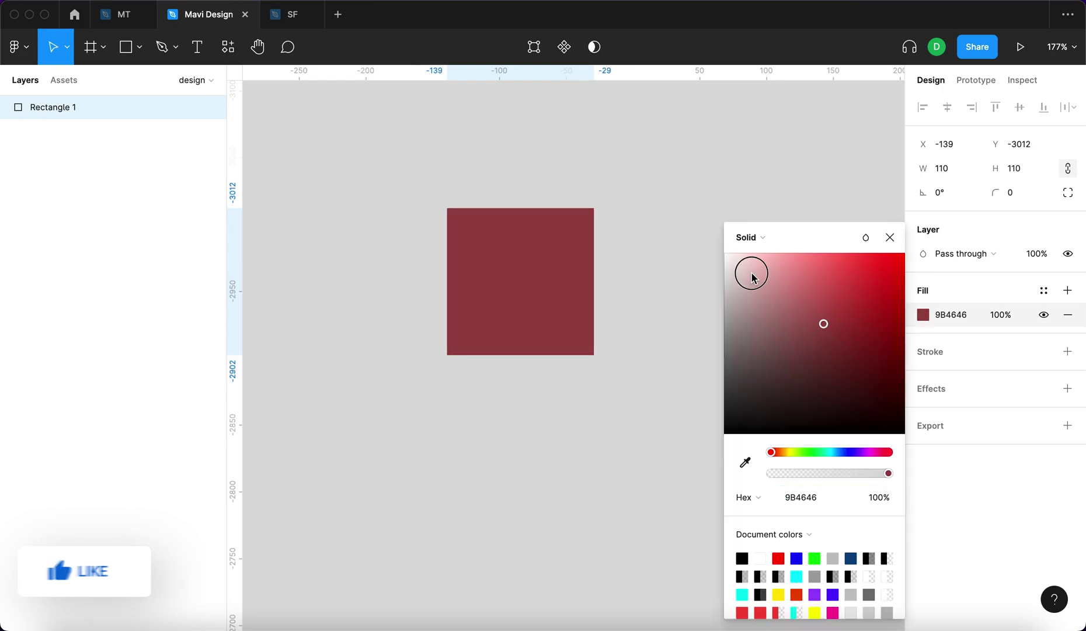
drag(749, 272, 742, 245)
click(507, 264)
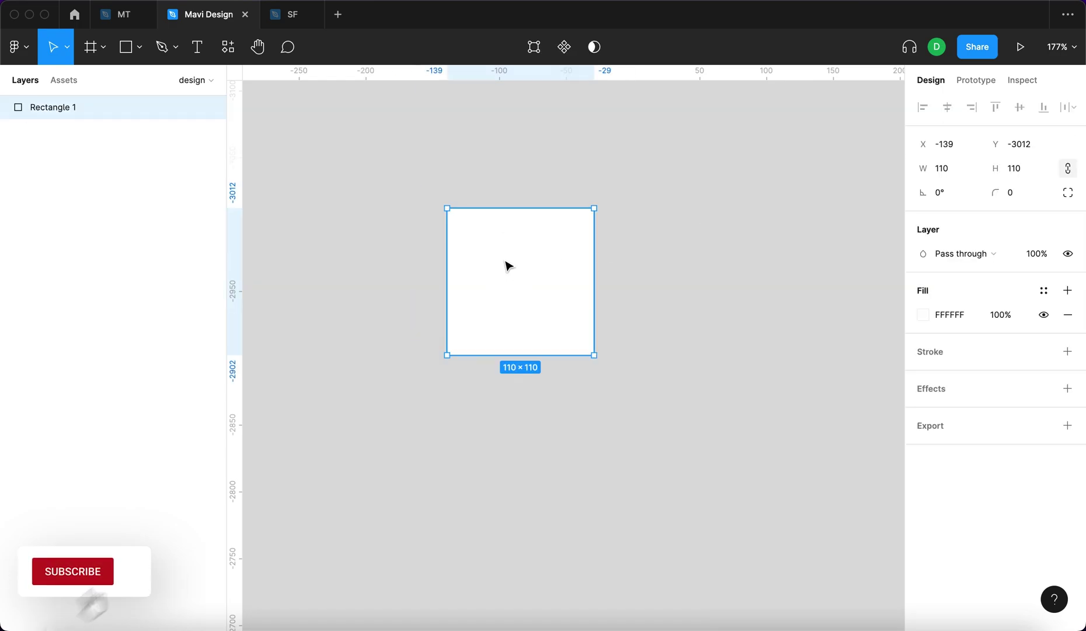
Create a second, larger rectangle covering the white square and fill it with a deep blue
click(490, 285)
alt+drag(491, 285, 493, 232)
scroll(715, 291, right, 1)
drag(519, 302, 759, 414)
click(923, 315)
drag(835, 453, 842, 452)
drag(858, 346, 901, 292)
click(888, 236)
click(857, 229)
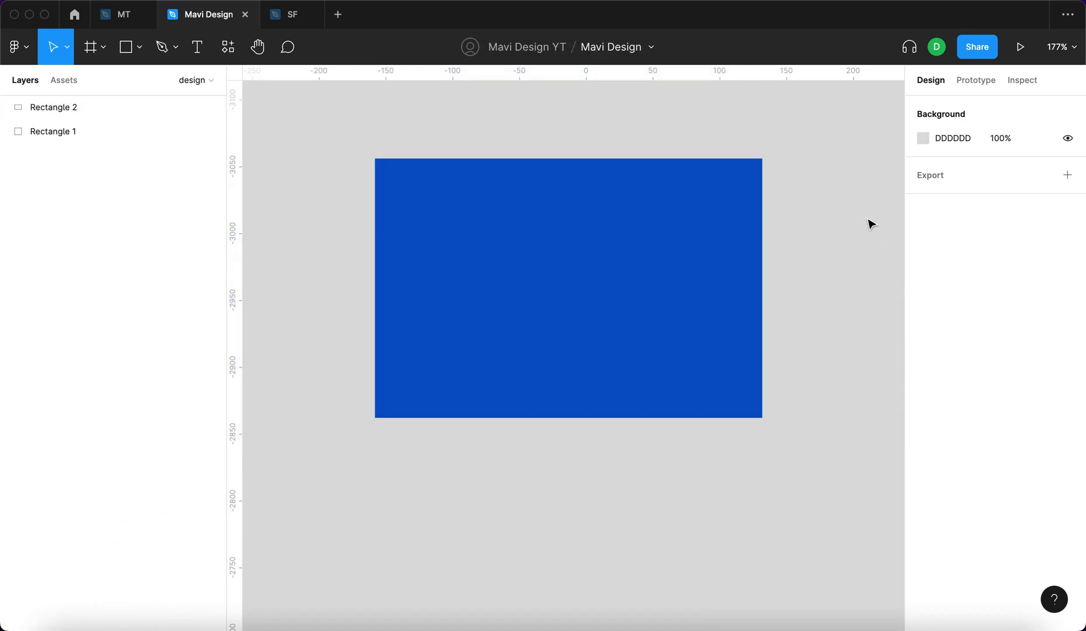
Send the blue rectangle behind the white square in the layer order and reposition the square over its left part
drag(723, 252, 724, 266)
drag(133, 117, 127, 141)
mouse_move(470, 288)
mouse_down()
mouse_move(487, 303)
mouse_move(487, 291)
mouse_up()
scroll(519, 269, up, 5)
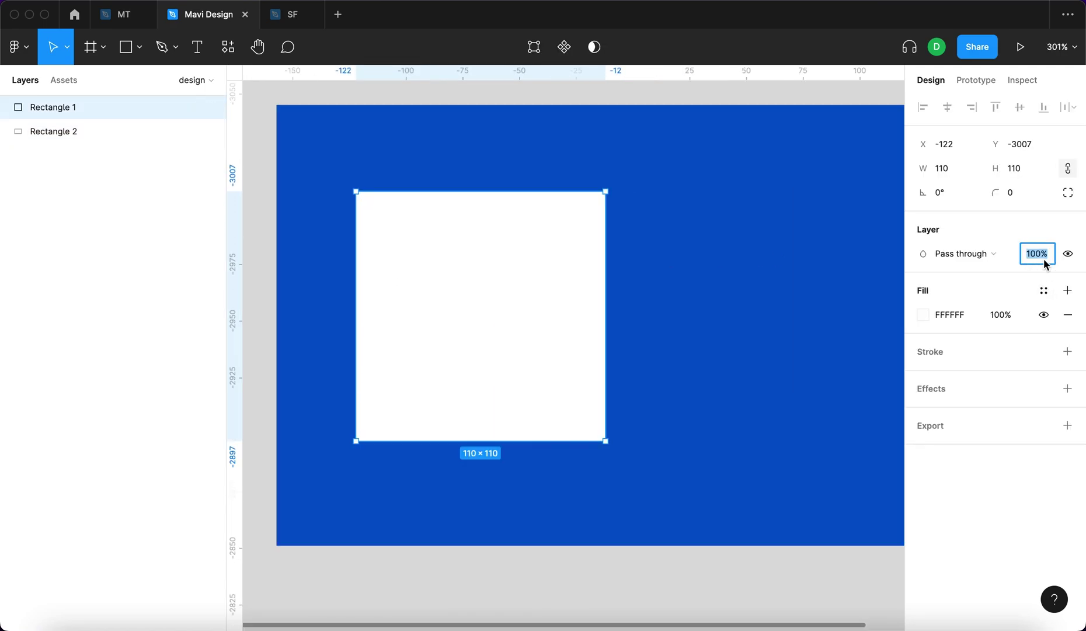
key(shift+Down)
key(shift+Down)
key(shift+Down)
key(shift+Up)
key(shift+Up)
key(shift+Up)
key(shift+Up)
key(shift+Up)
Set the white square's fill opacity to 50%
click(1009, 315)
key(shift+Down)
key(shift+Down)
key(shift+Down)
key(shift+Down)
key(shift+Down)
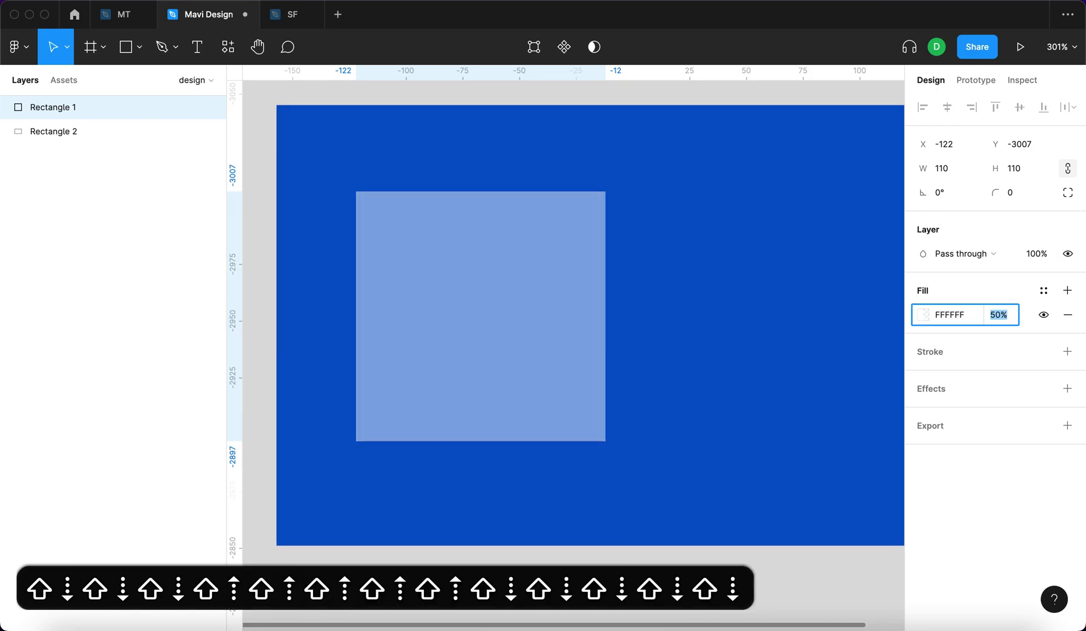
key(Return)
Duplicate the translucent square to its right and resize the copy to 20 wide and 80 high without locked proportions
scroll(606, 300, down, 1)
scroll(606, 299, left, 1)
drag(533, 304, 715, 288)
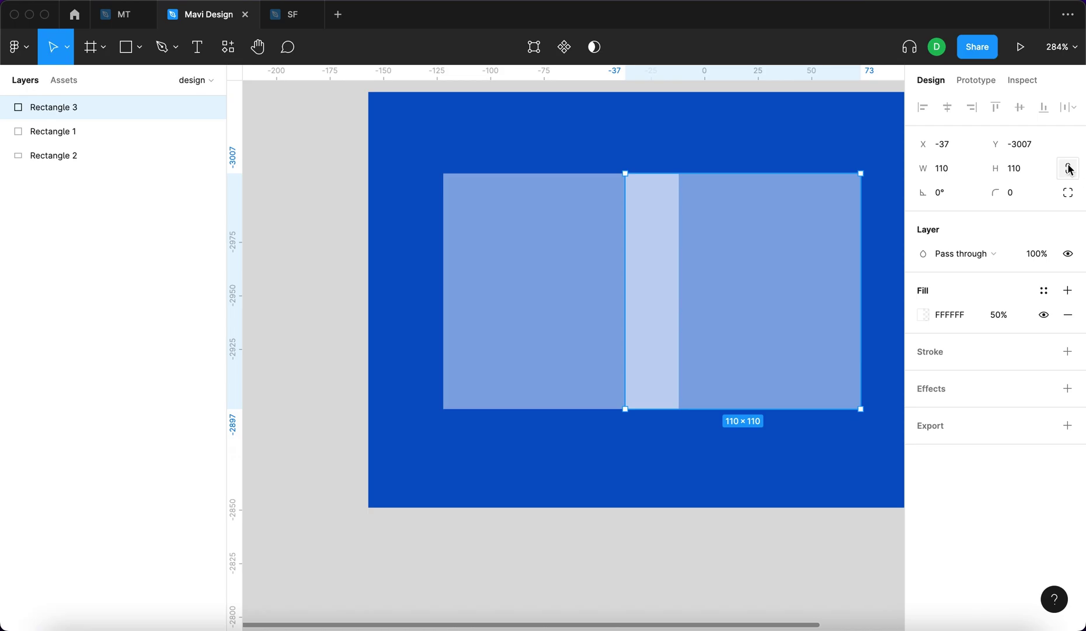
text(20)
key(Tab)
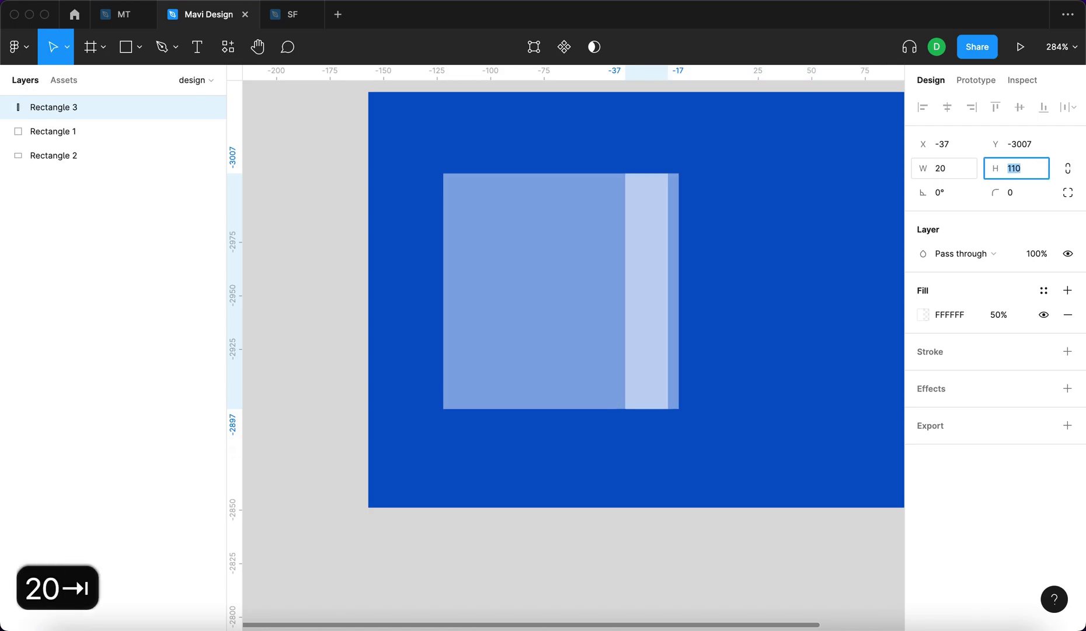
text(80)
key(Return)
Set the narrow bar's fill opacity to 100%
key(shift+Up)
key(shift+Up)
key(shift+Up)
key(shift+Up)
key(shift+Up)
key(shift+Up)
key(shift+Up)
key(shift+Up)
key(Return)
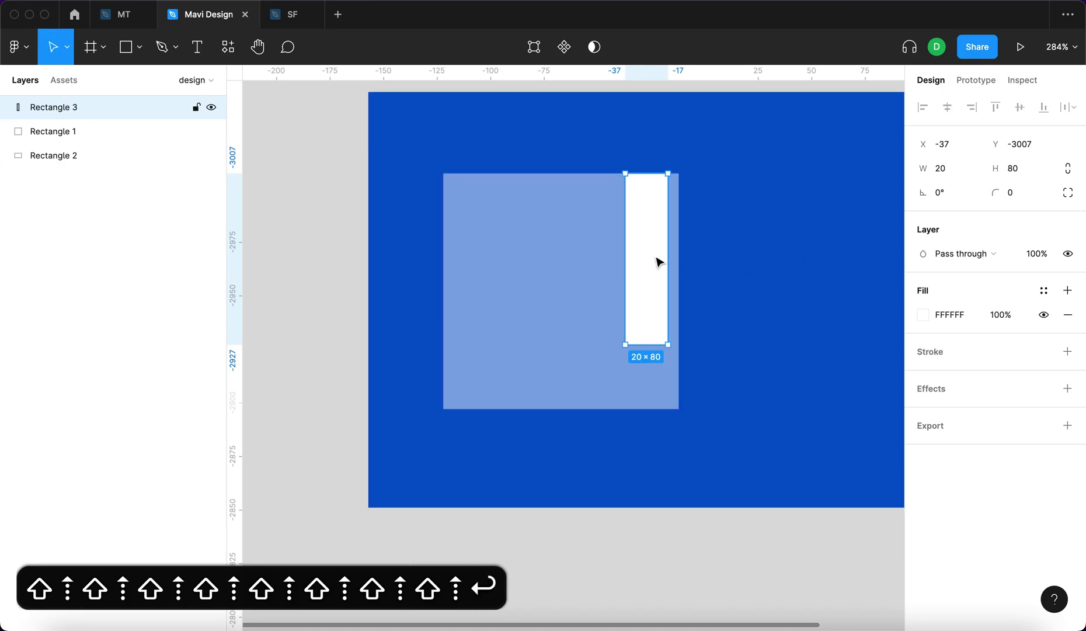
Centre the bar inside the translucent square and set its corner radius to 20
drag(660, 259, 574, 292)
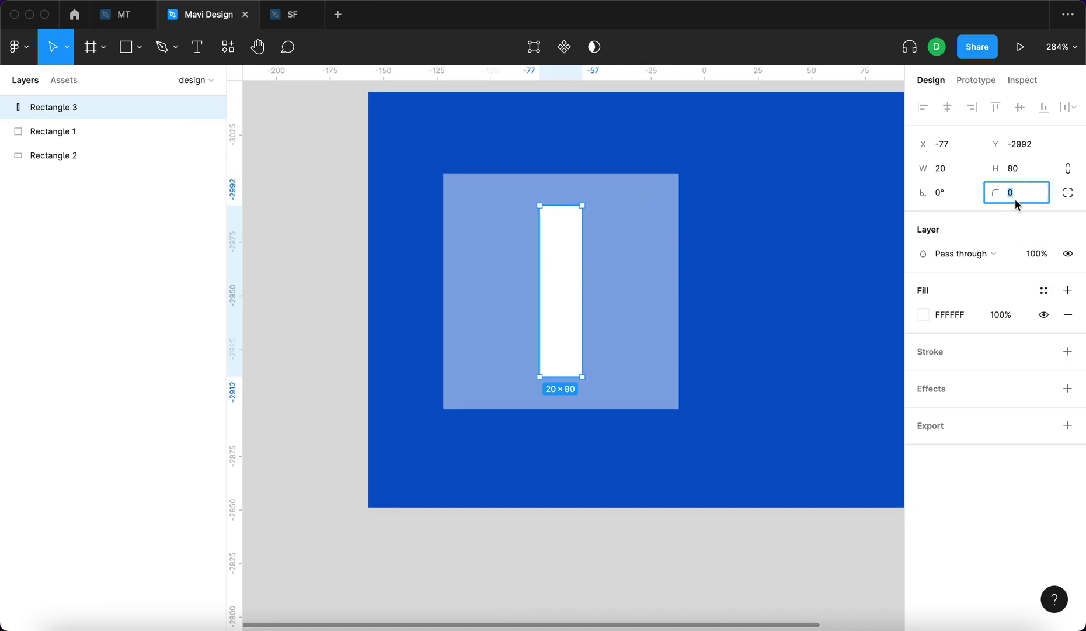
key(shift+Up)
key(shift+Up)
key(Return)
key(Escape)
Place a copy of the bar on each side of the middle one and nudge both outer bars outward by 1
drag(564, 280, 624, 284)
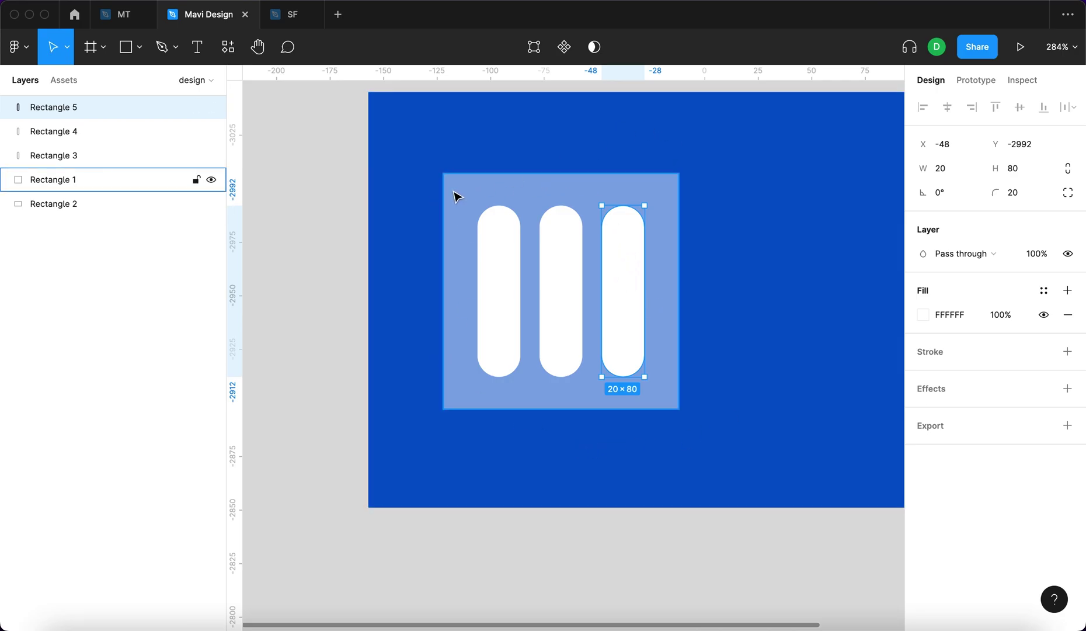
key(alt)
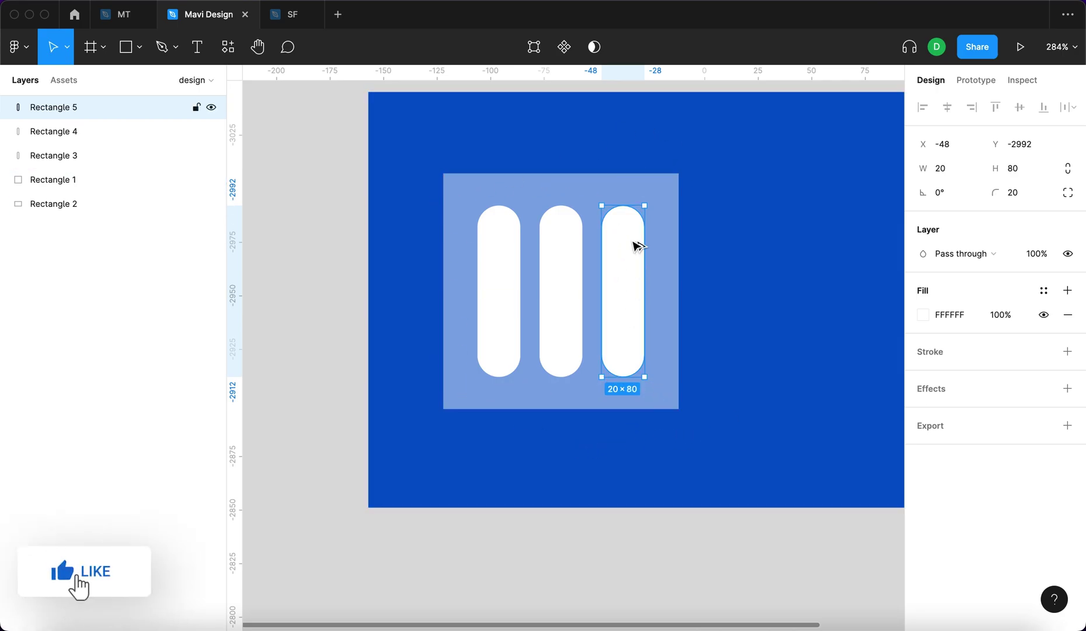
key(alt)
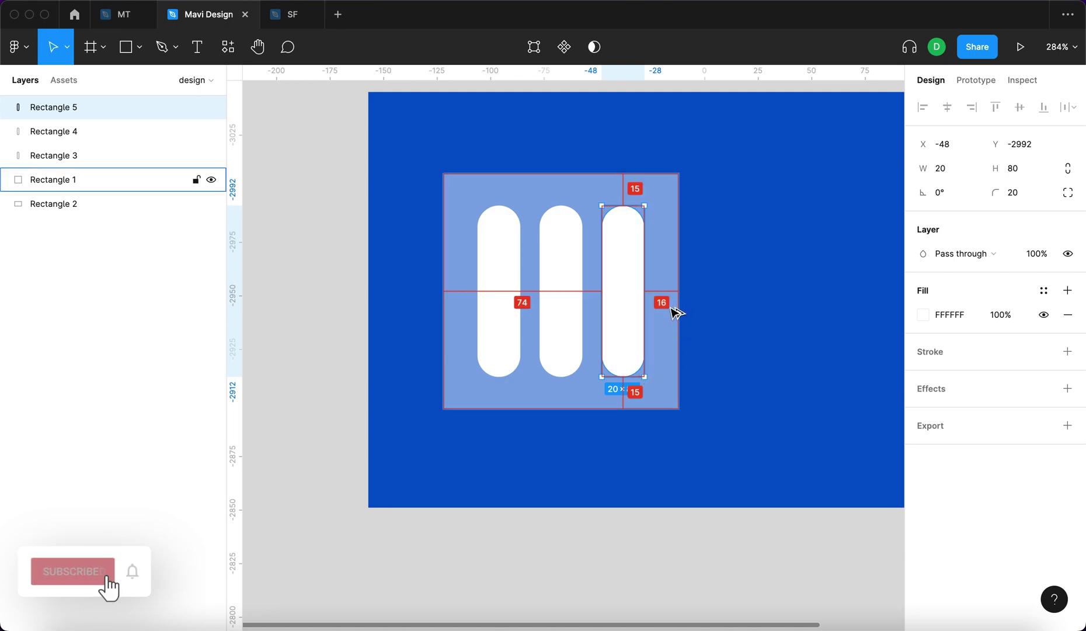
key(Tab)
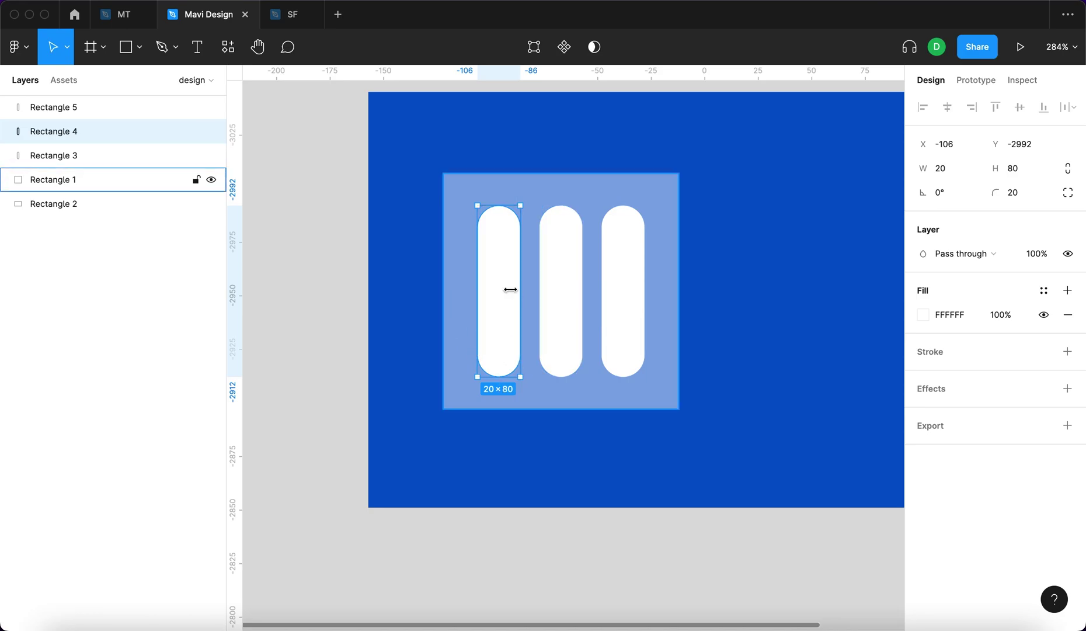
key(Left)
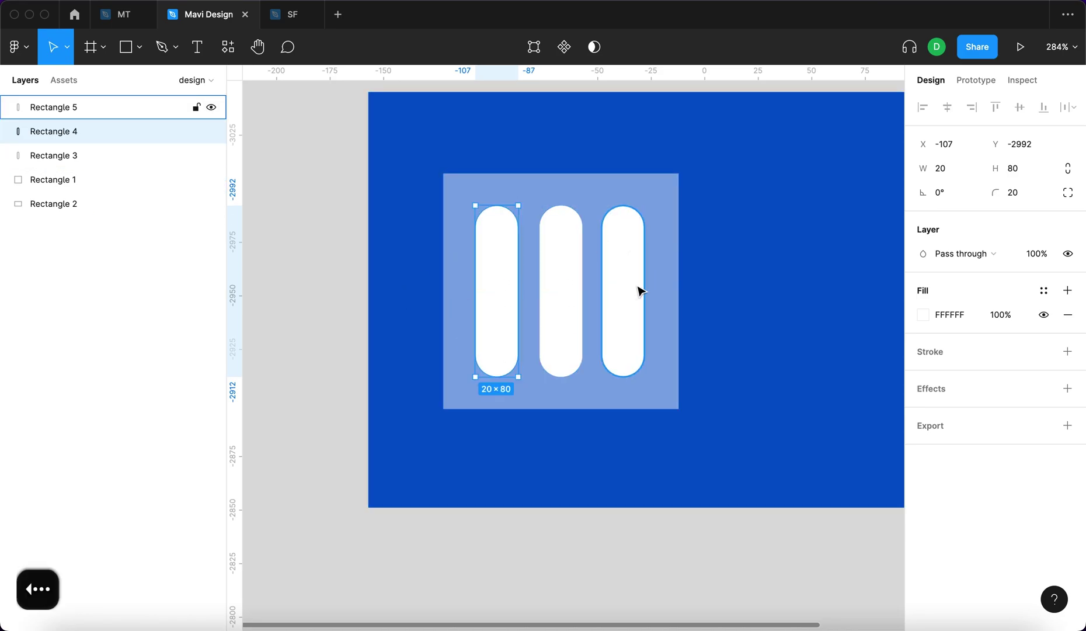
click(637, 291)
key(Right)
click(299, 259)
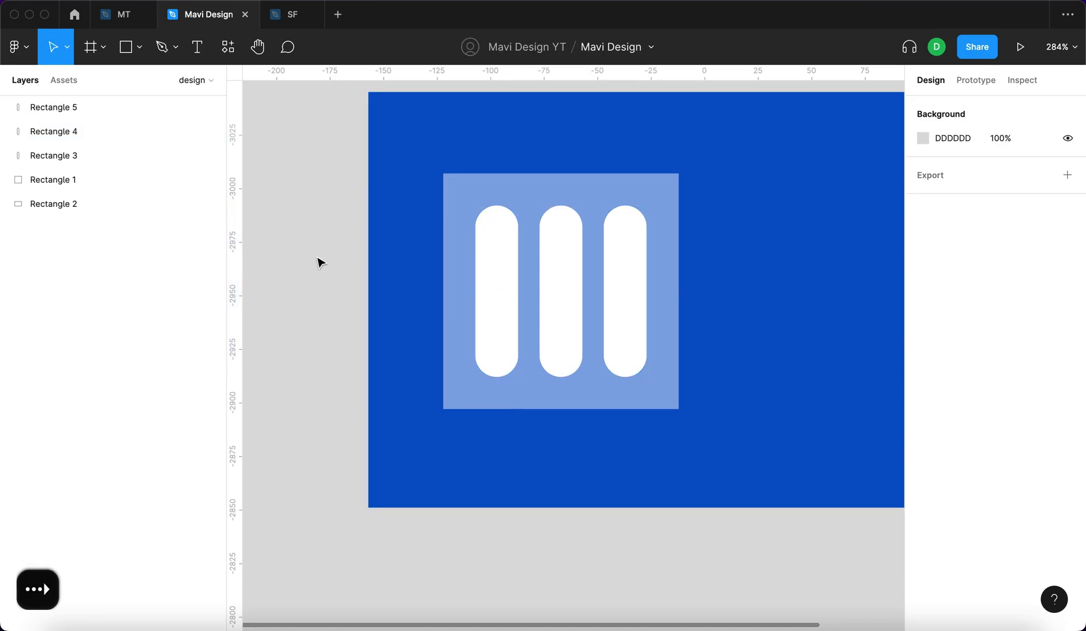
click(641, 270)
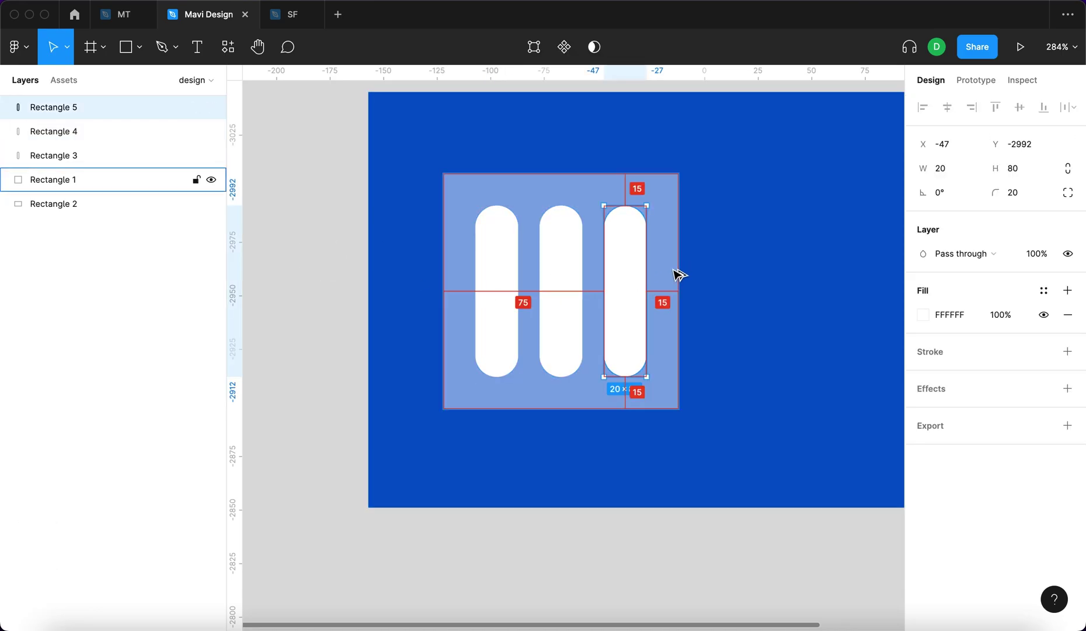
Group the three white bars and name the group "bars"
key(super+a)
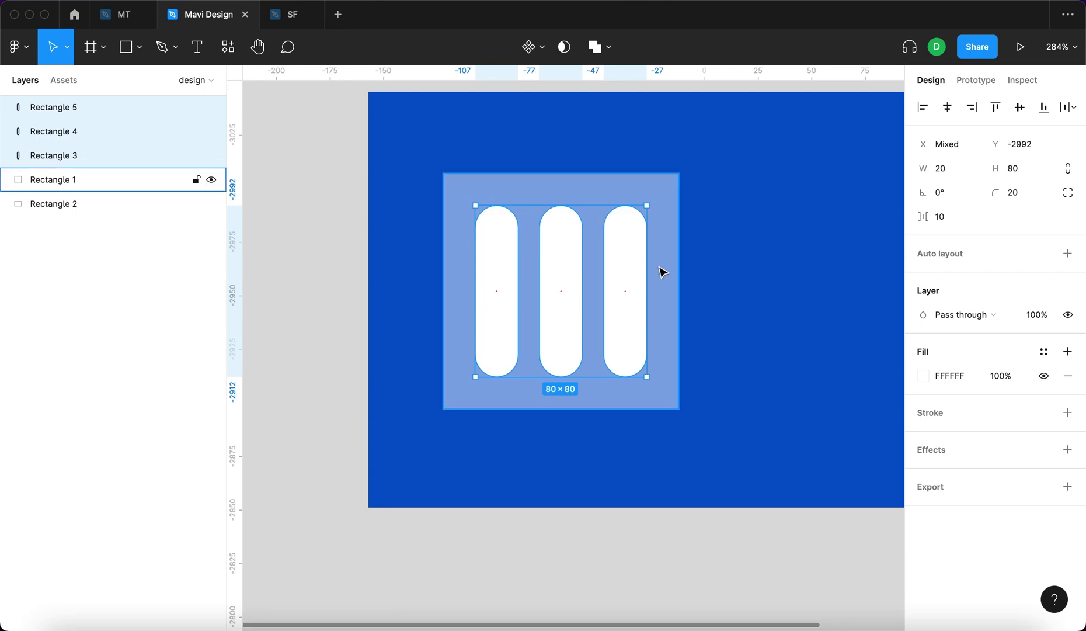
key(super+g)
key(super+r)
text(bars)
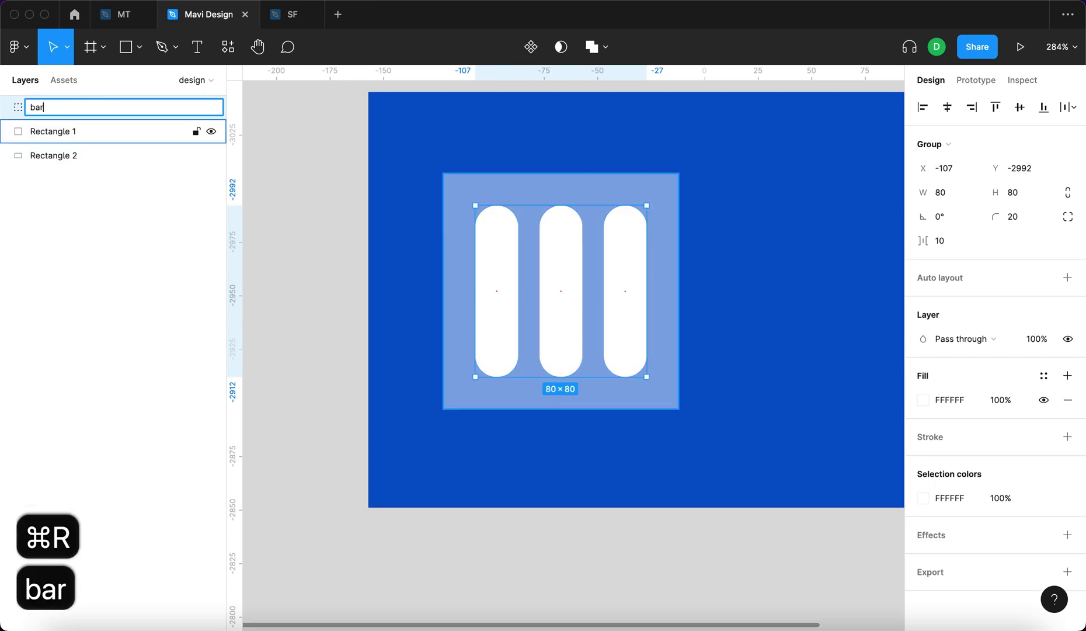
key(Return)
key(Return)
Reorder the layers in the bars group to follow the bars from left to right: Rectangle 4, Rectangle 3, Rectangle 5
click(80, 181)
click(93, 134)
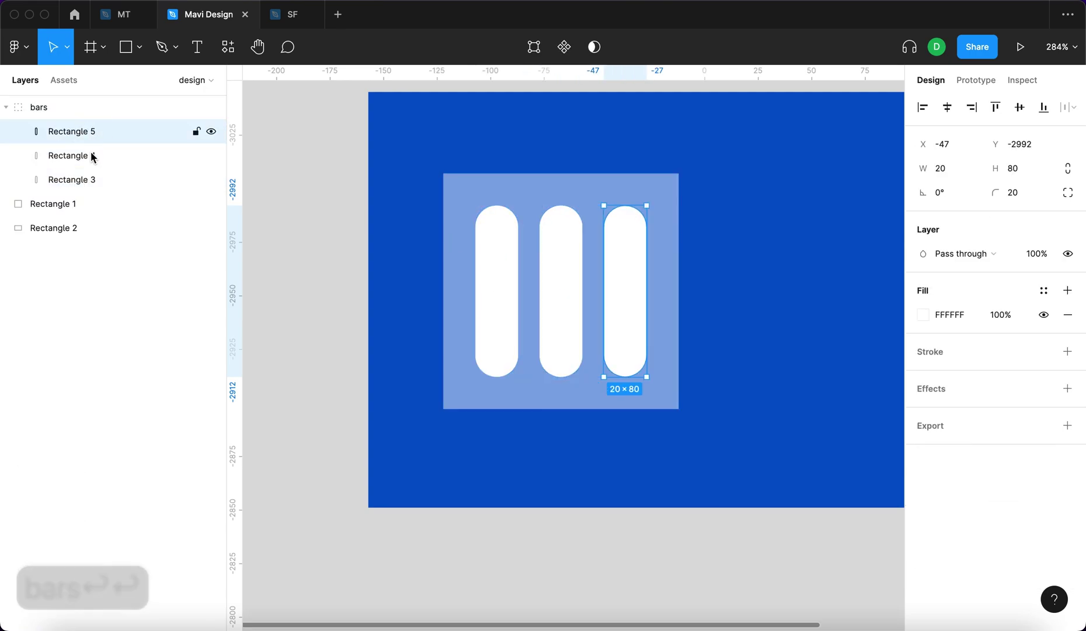
click(92, 179)
click(92, 140)
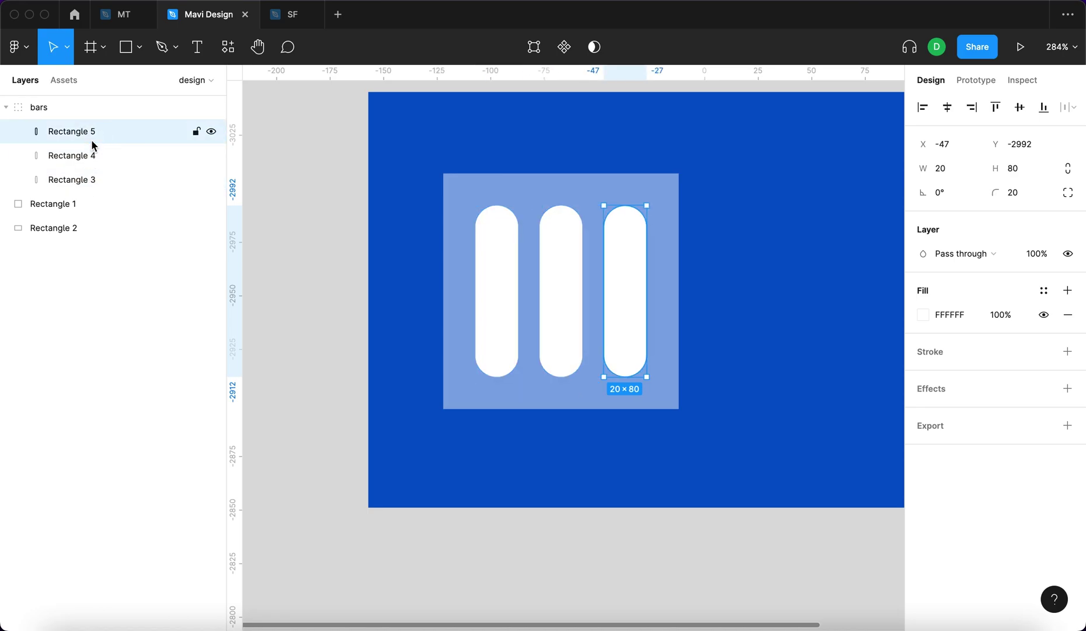
click(98, 181)
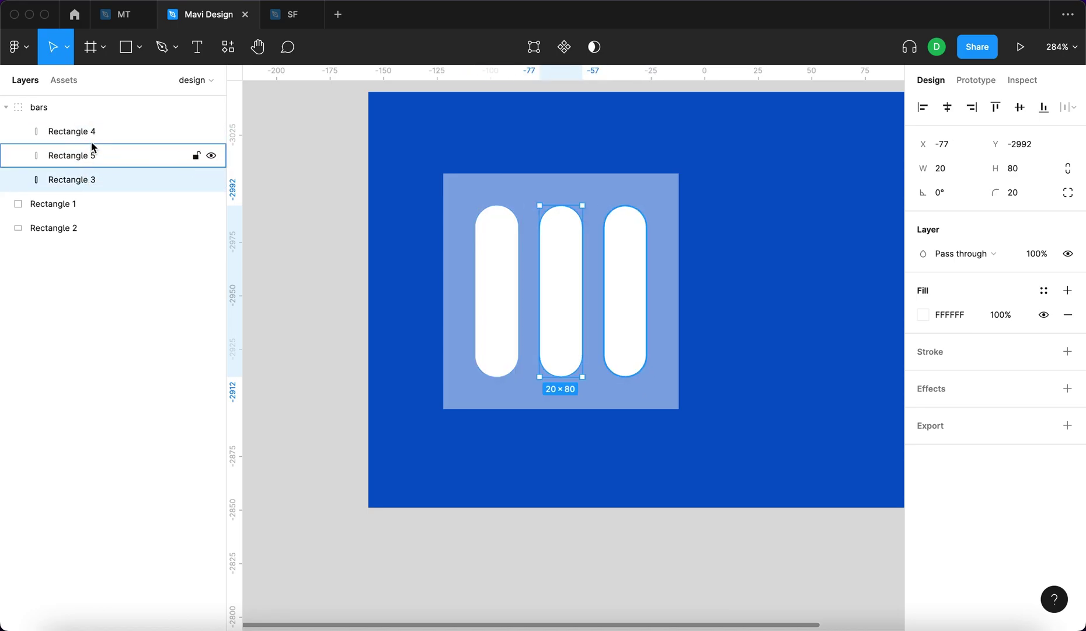
click(90, 140)
click(91, 156)
click(96, 181)
click(100, 157)
drag(97, 160, 97, 188)
click(85, 138)
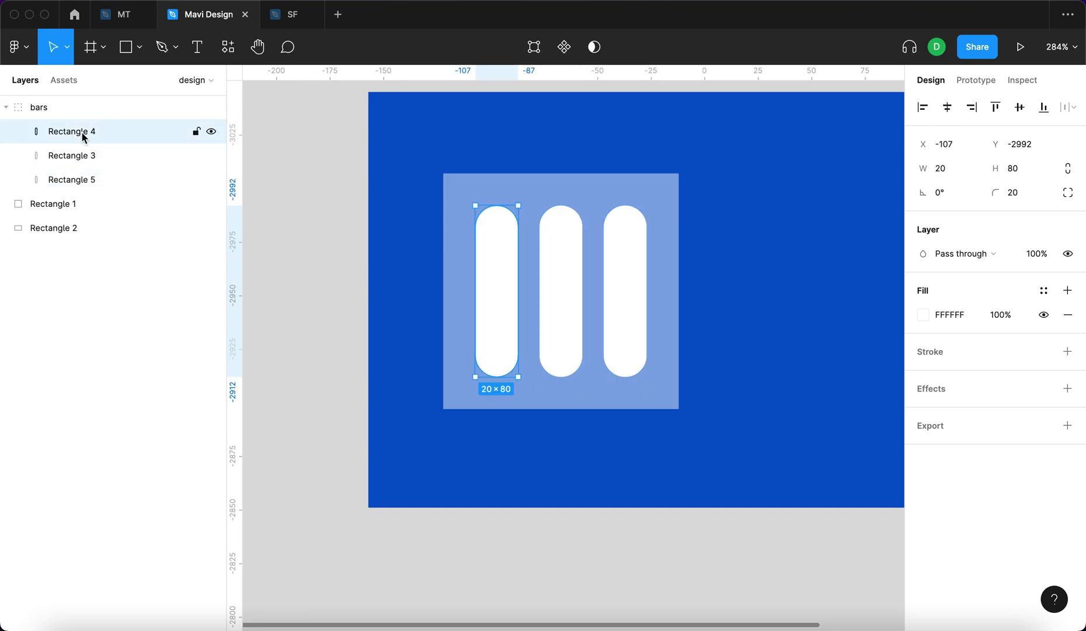
Rename the three bar layers "bar 1", "bar 2" and "bar 3" in order
key(super+r)
text(bar !)
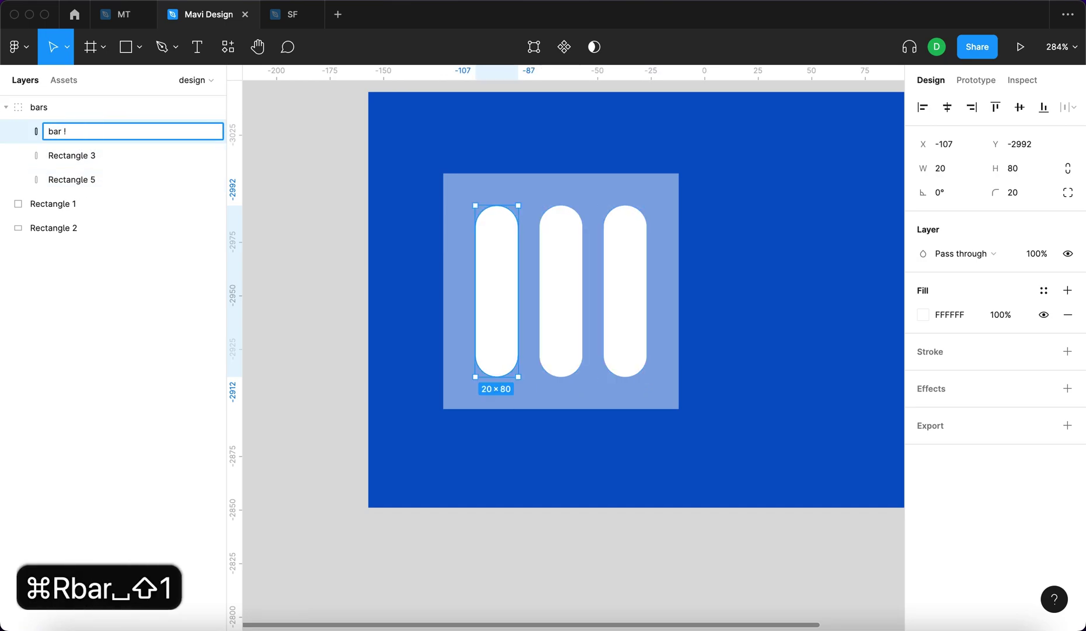
key(Return)
key(super+r)
text(bar 2)
key(Return)
key(super+r)
text(bar 3)
key(Return)
Set the corner radius of the translucent background square to 23
click(495, 184)
click(1022, 192)
key(shift+Up)
key(shift+Up)
key(shift+Down)
key(shift+Up)
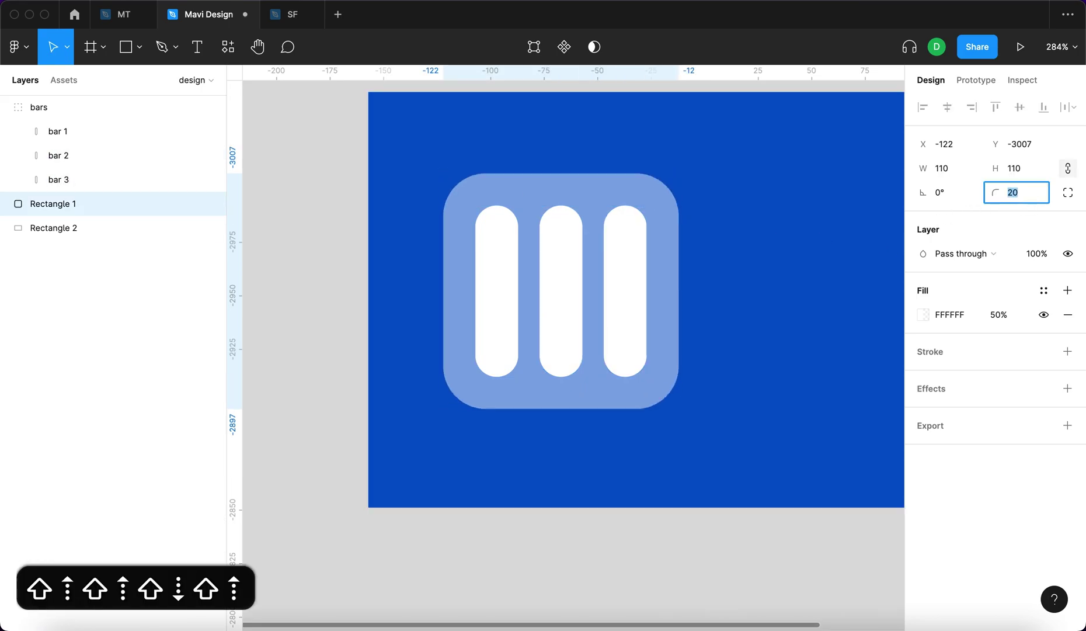
key(shift+Up)
key(shift+Down)
key(Up)
key(Up)
key(Up)
key(Up)
key(Up)
key(Up)
key(Down)
key(Down)
key(Down)
key(Return)
click(435, 272)
Shorten the outer bars from the top, the left one to just over half the middle bar's height and the right one to about three quarters
click(495, 267)
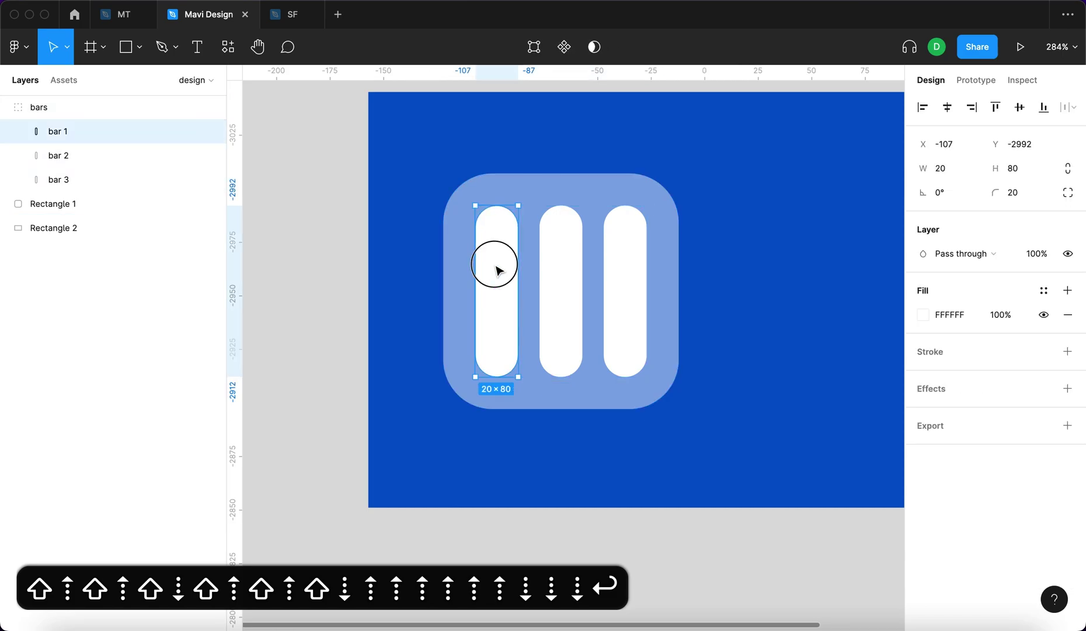
drag(493, 207, 493, 266)
click(605, 252)
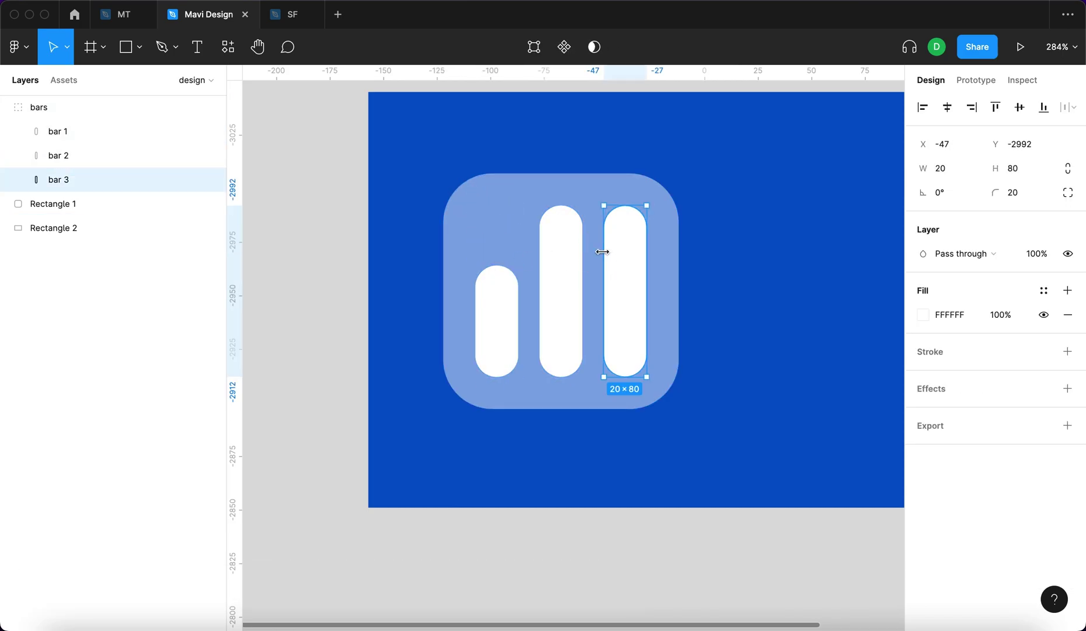
drag(622, 209, 631, 255)
click(492, 318)
drag(492, 267, 493, 279)
click(343, 252)
Group the bars with the rounded background square and name the group "icon"
scroll(343, 252, down, 5)
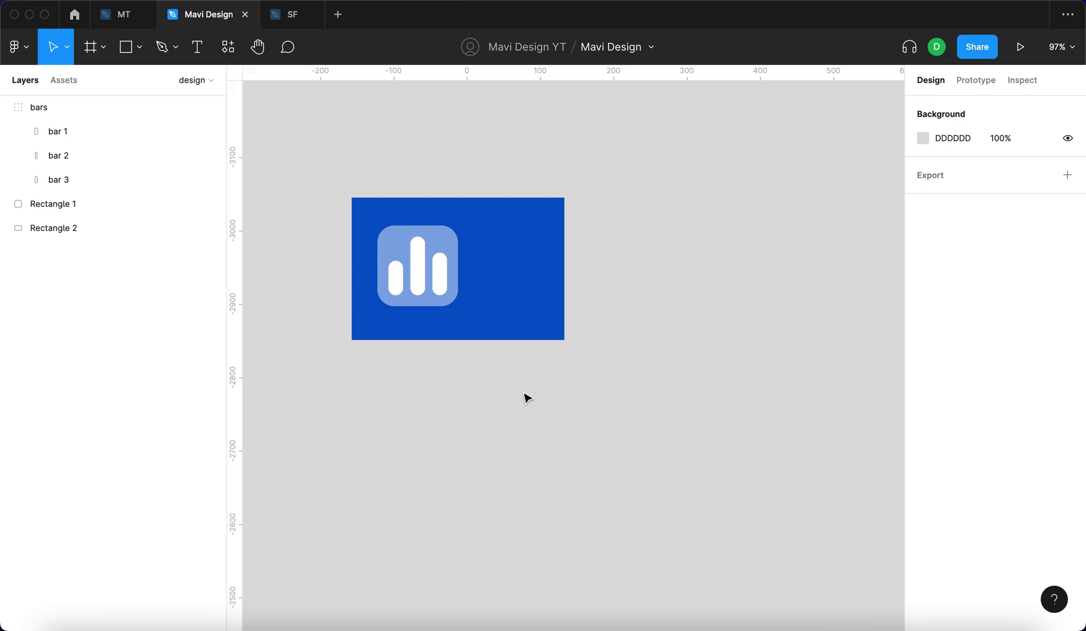
click(440, 271)
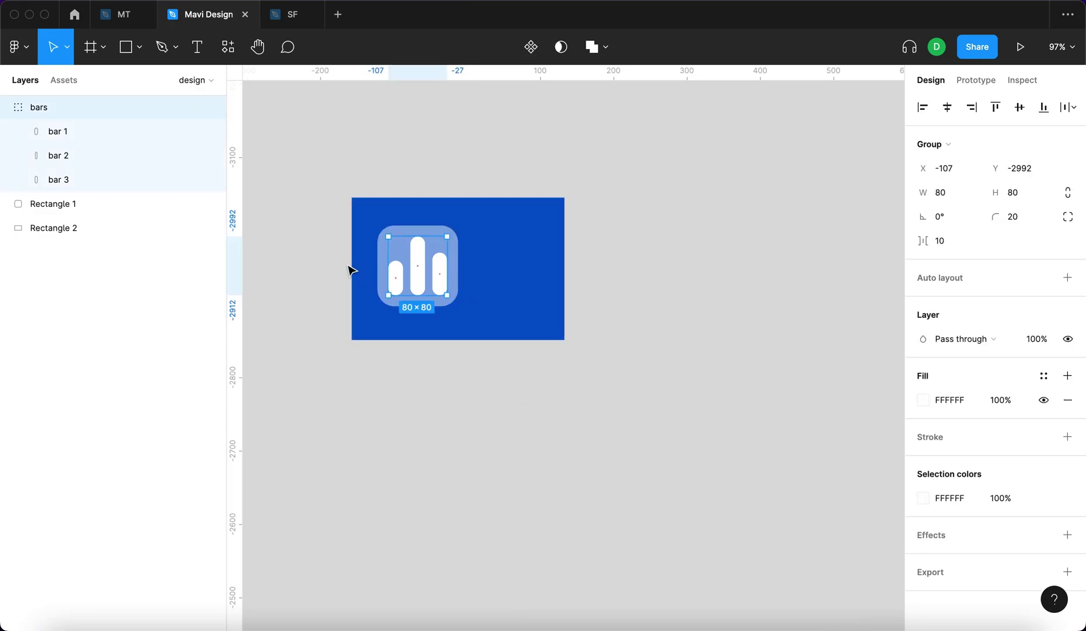
scroll(381, 258, up, 5)
shift+click(575, 279)
key(super+g)
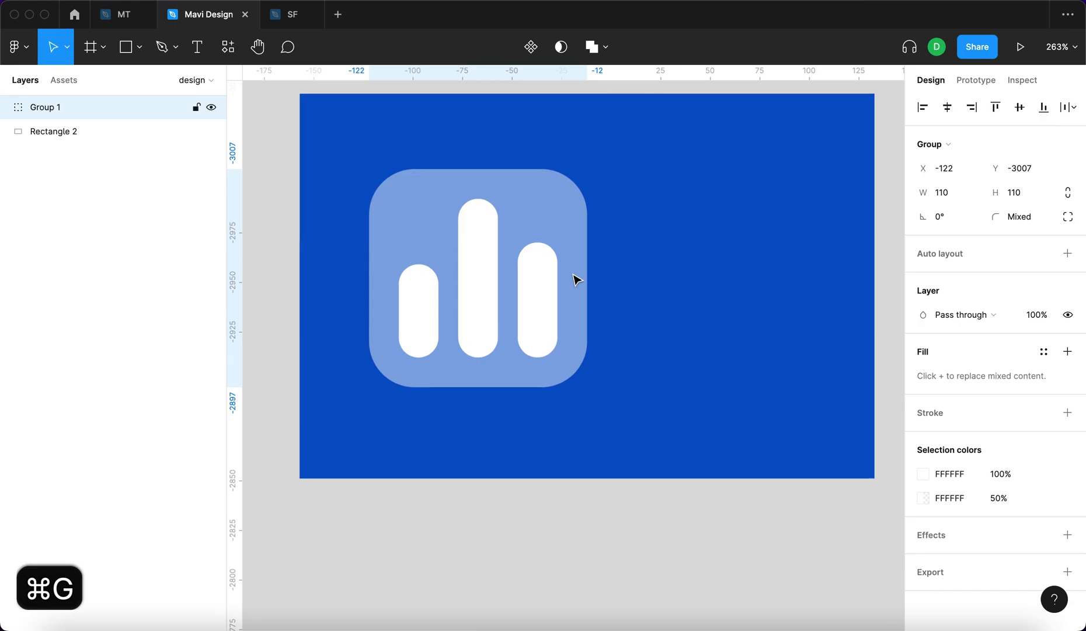
key(super+r)
text(icon)
key(Return)
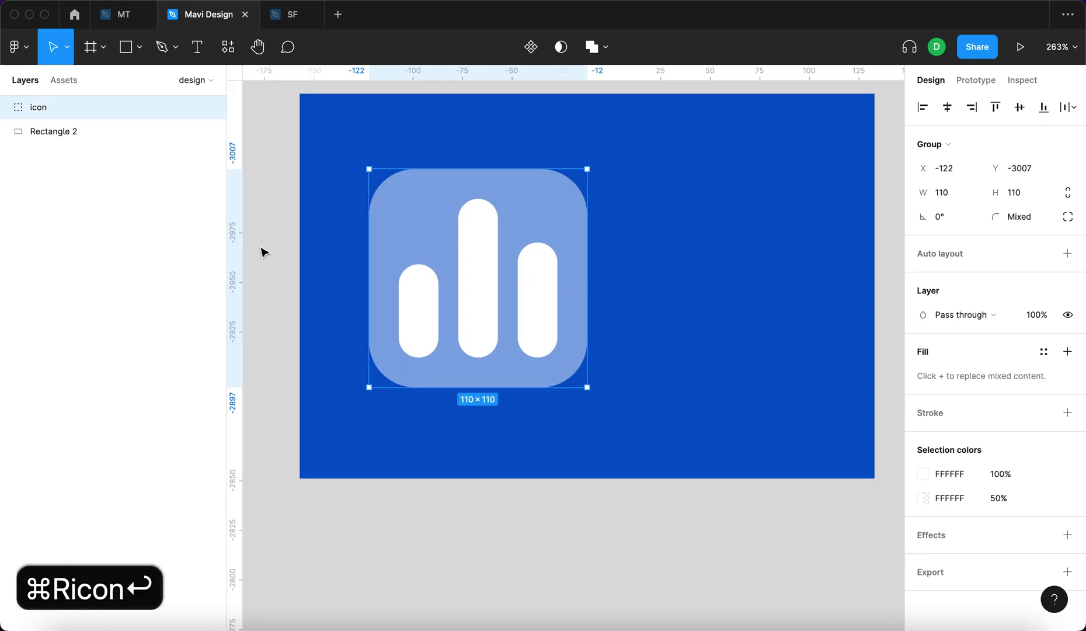
click(262, 251)
Add the text "Analytics" in Avenir Next Demi Bold, size 60, to the right of the icon
scroll(667, 126, down, 3)
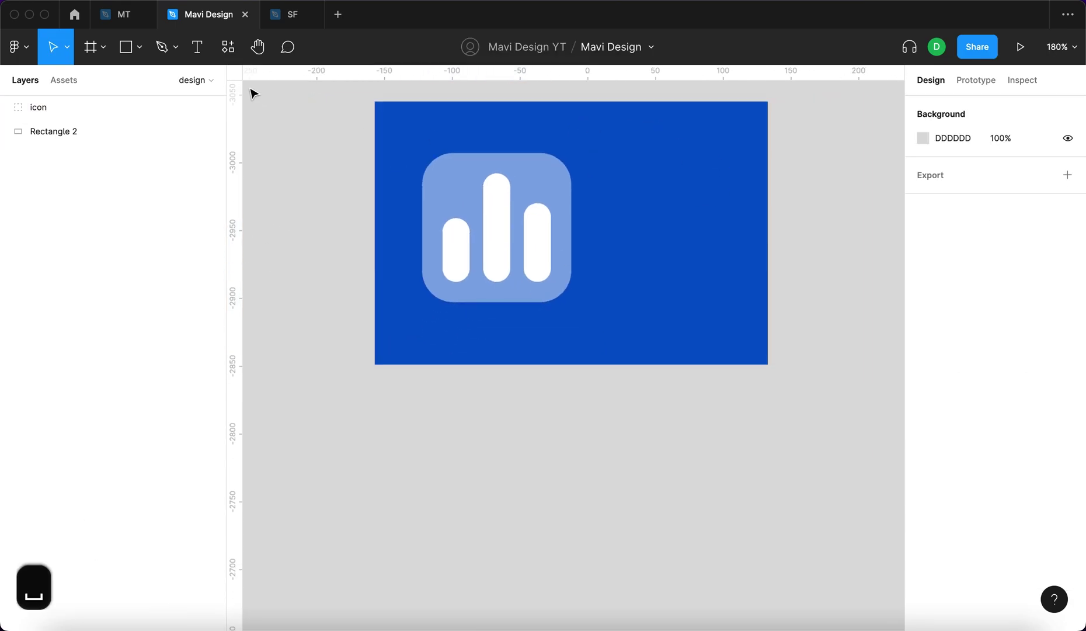
click(199, 48)
click(607, 218)
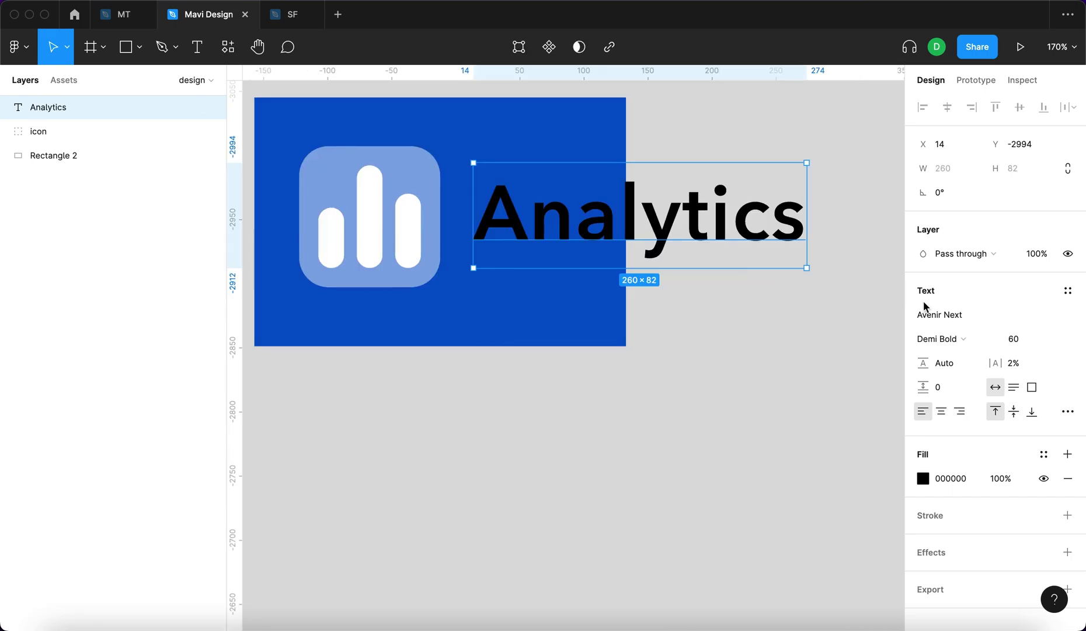
Set the letter spacing of the "Analytics" text to 0%
click(1022, 365)
key(Down)
key(Down)
key(Up)
key(Down)
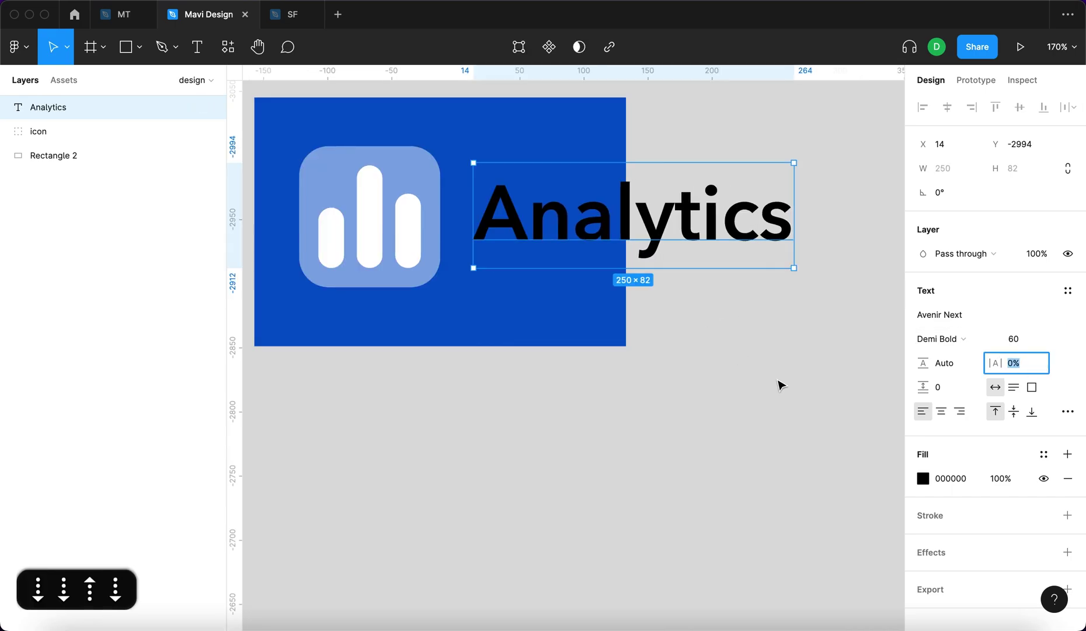
click(804, 399)
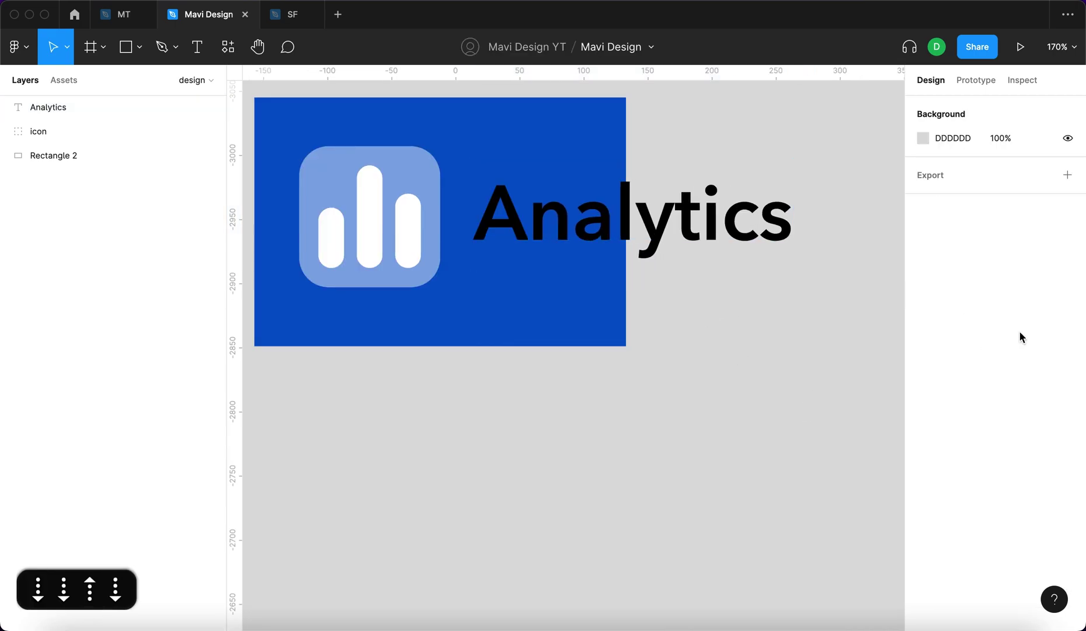
Extend the blue rectangle to about 462 × 194 behind the "Analytics" text and set the text's fill to FFFFFF
click(674, 245)
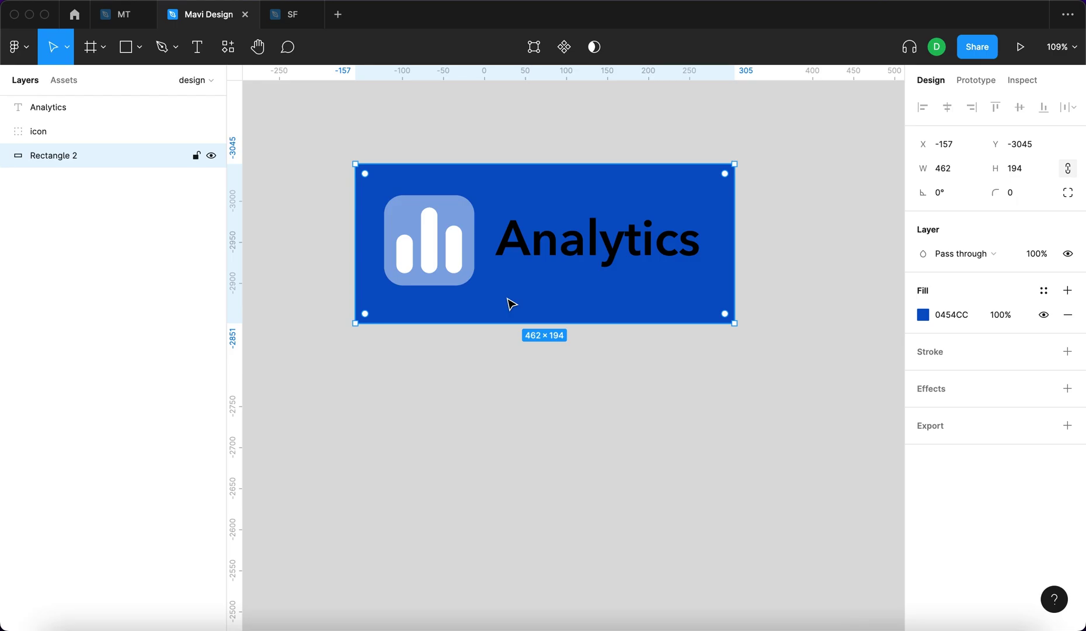
click(538, 243)
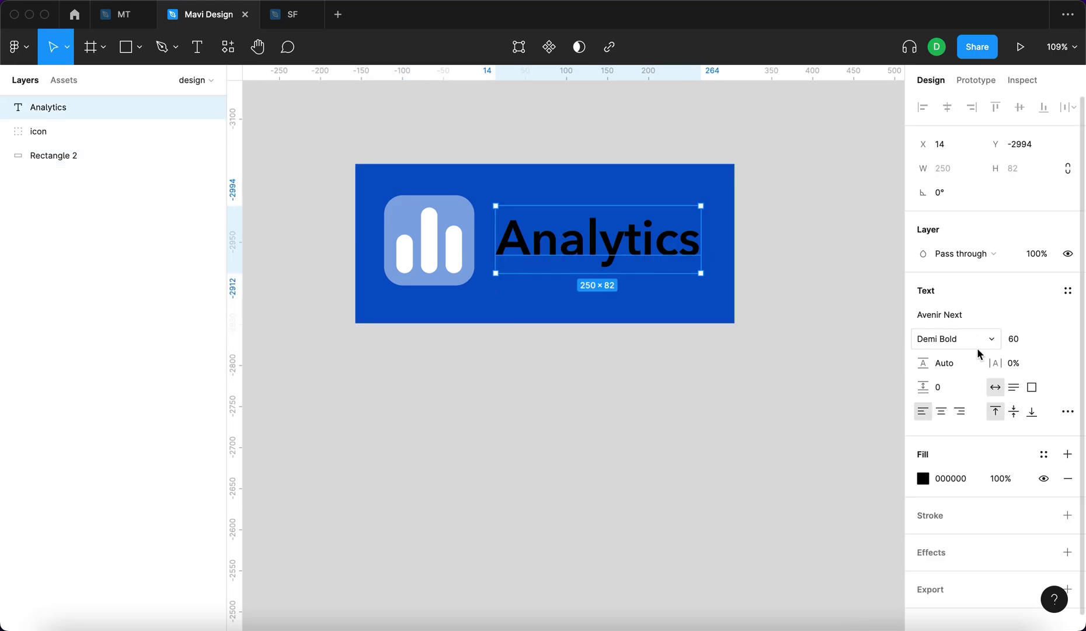
click(924, 478)
text(FFFFFF)
key(Return)
click(889, 237)
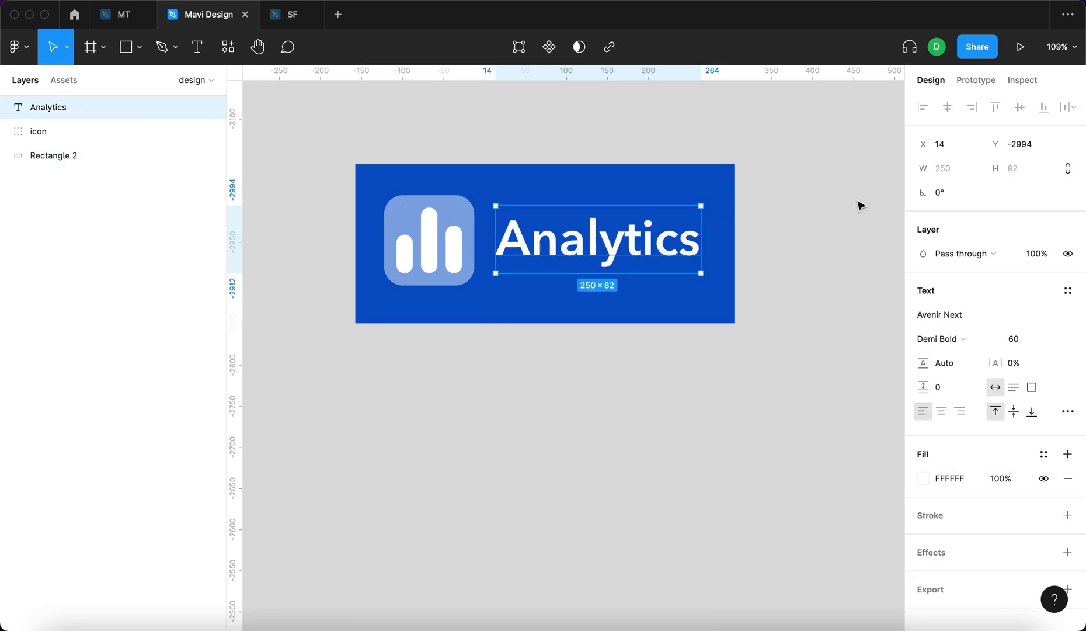
click(858, 203)
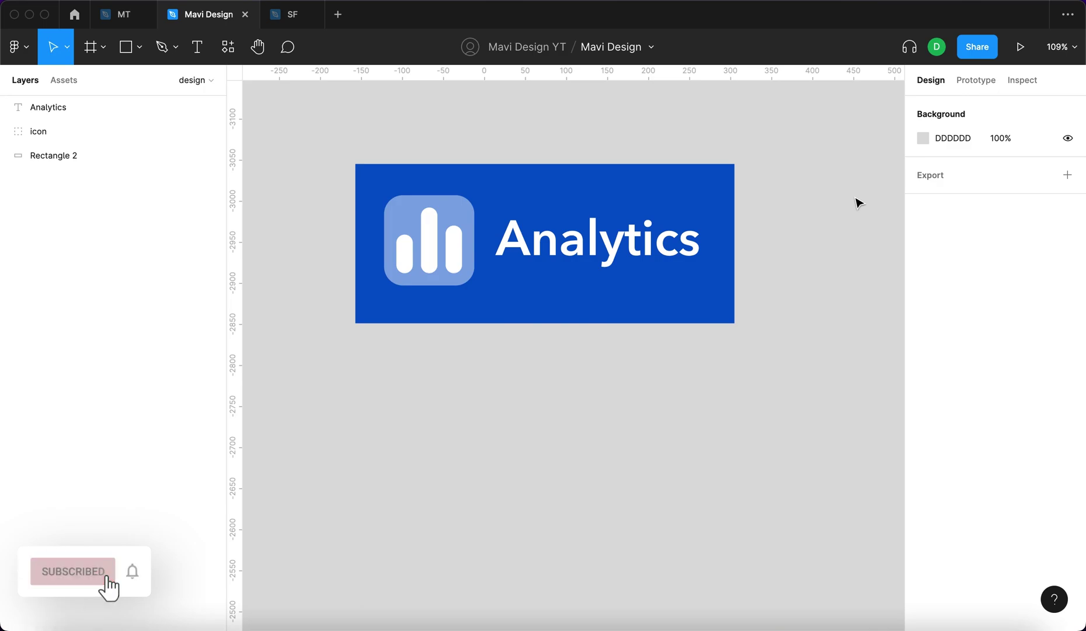
Centre the icon group and the "Analytics" text vertically on the blue rectangle
click(575, 200)
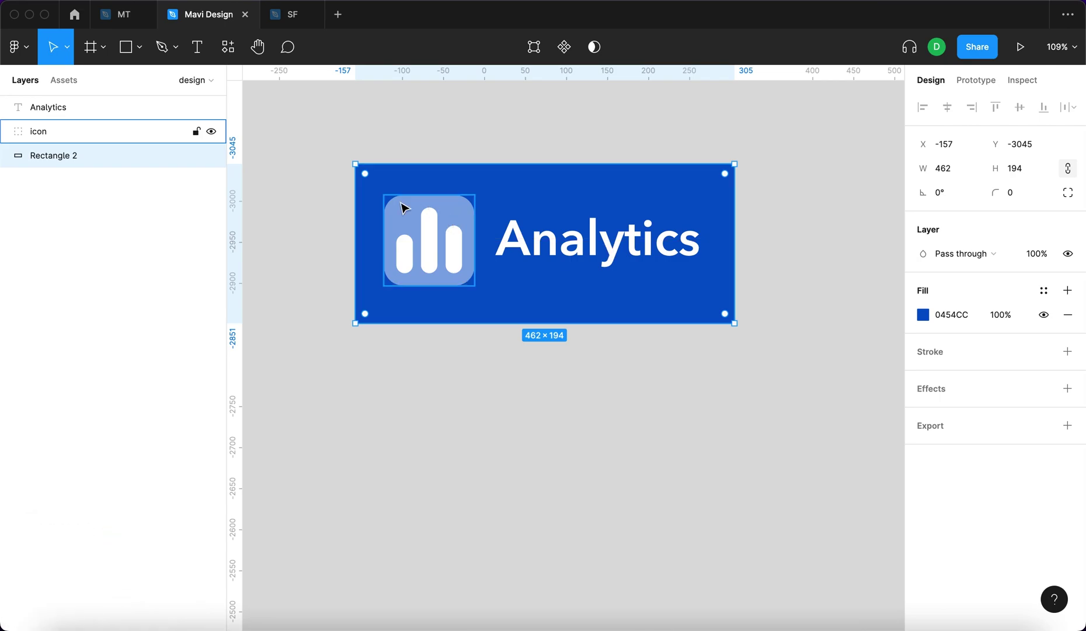
click(438, 220)
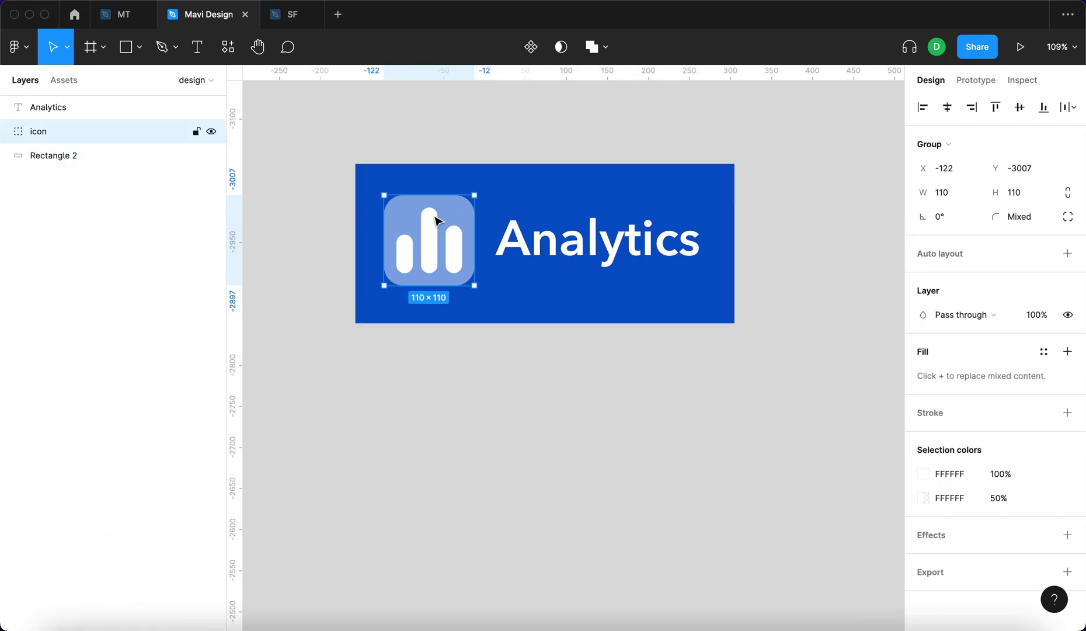
shift+click(545, 186)
click(647, 262)
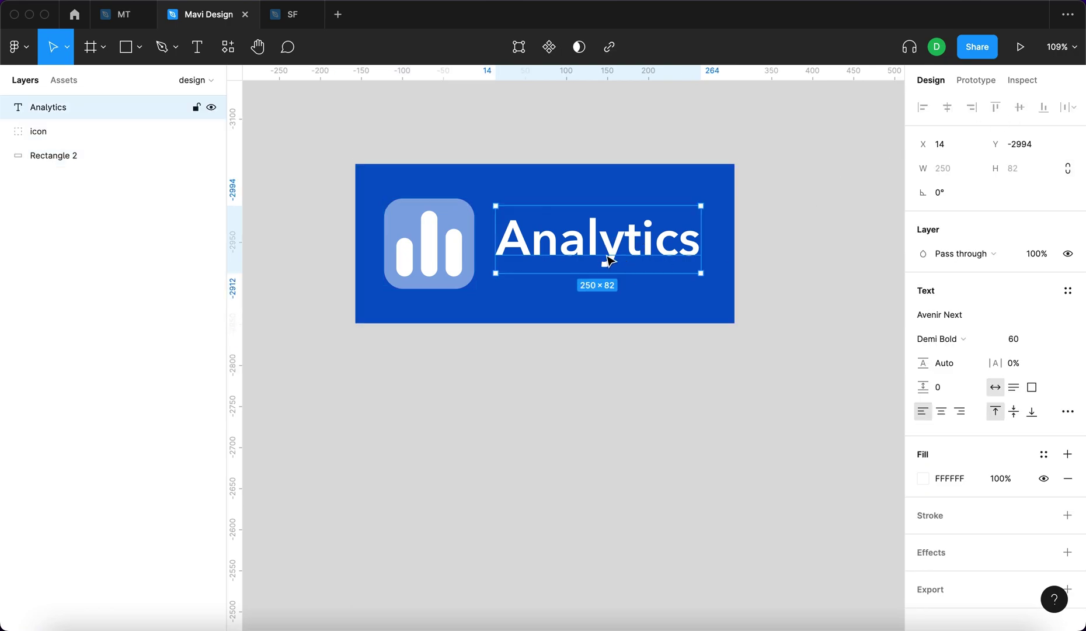
shift+click(543, 303)
click(1019, 107)
click(857, 122)
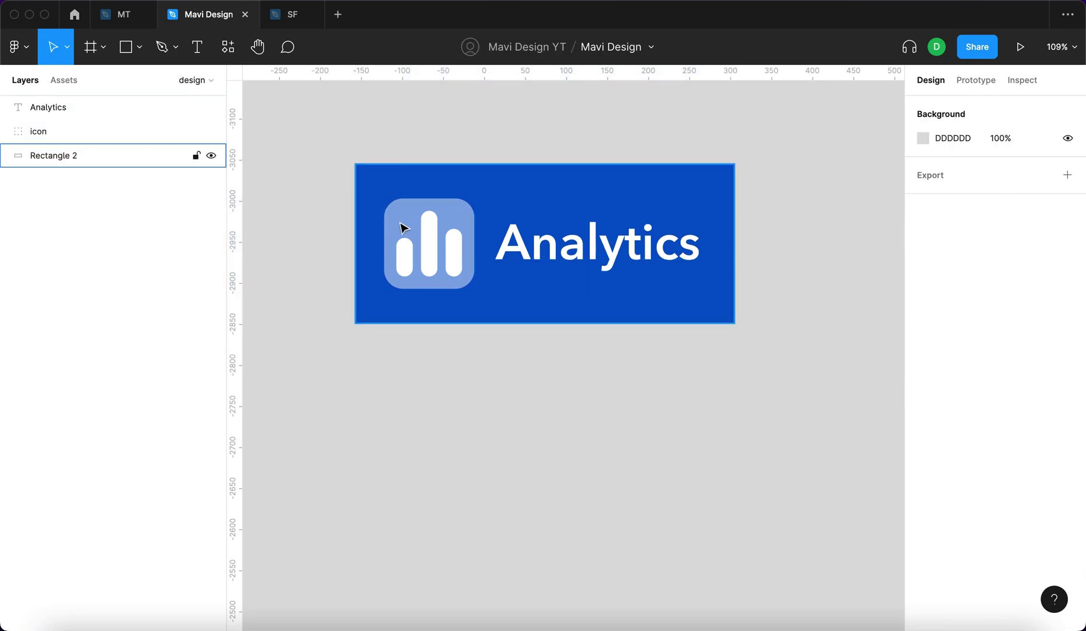
Check the icon's margins to the blue rectangle and reduce the rectangle's height evenly from both edges to 180
click(395, 228)
key(alt)
click(370, 192)
click(440, 229)
key(alt)
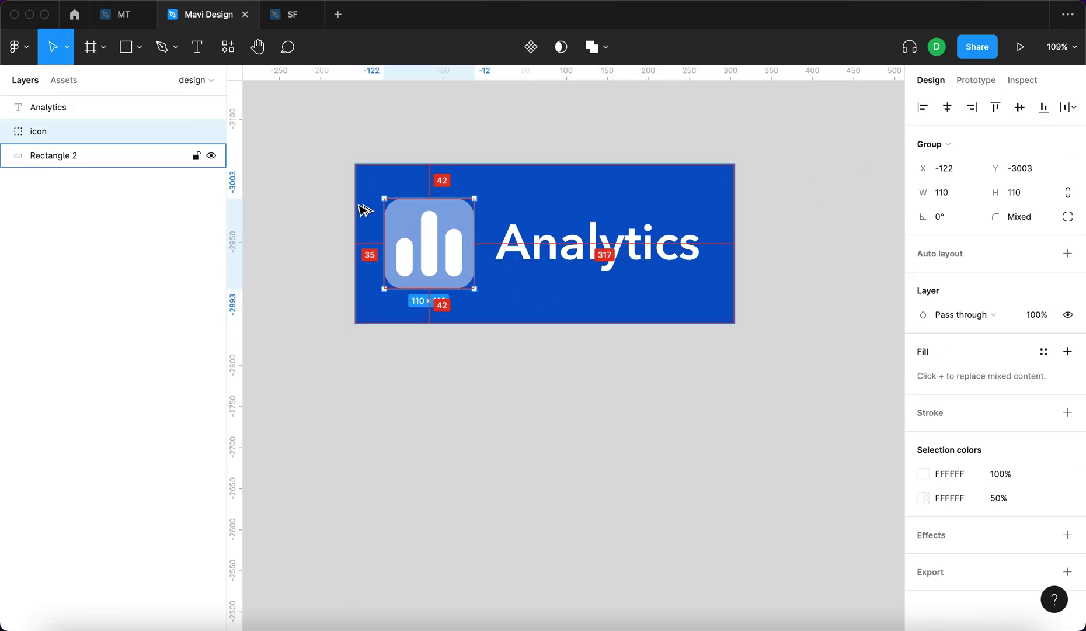
click(526, 177)
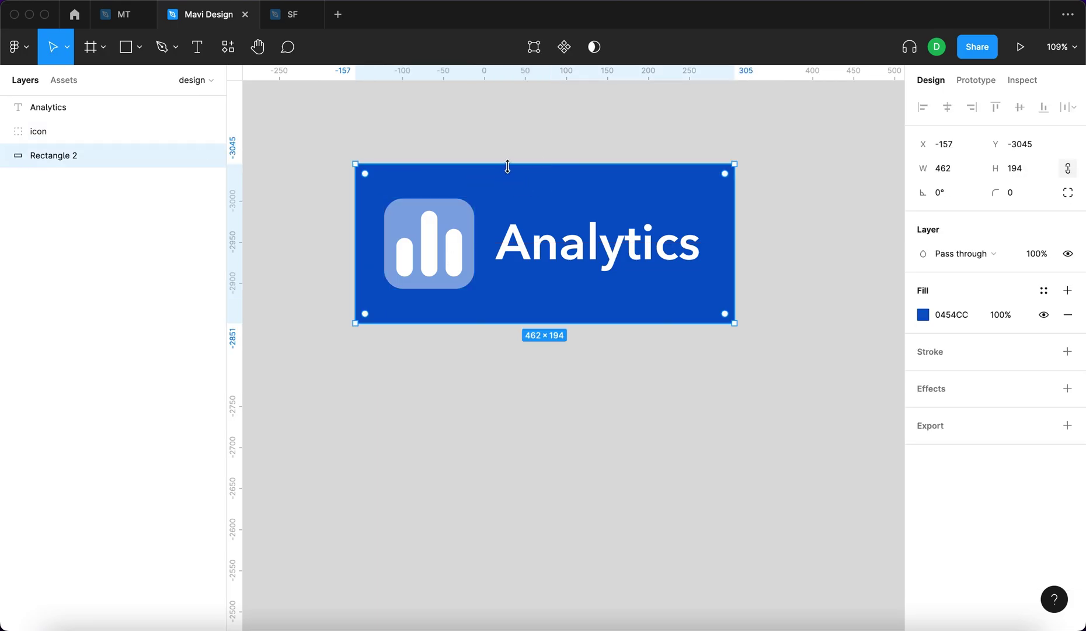
drag(507, 165, 505, 174)
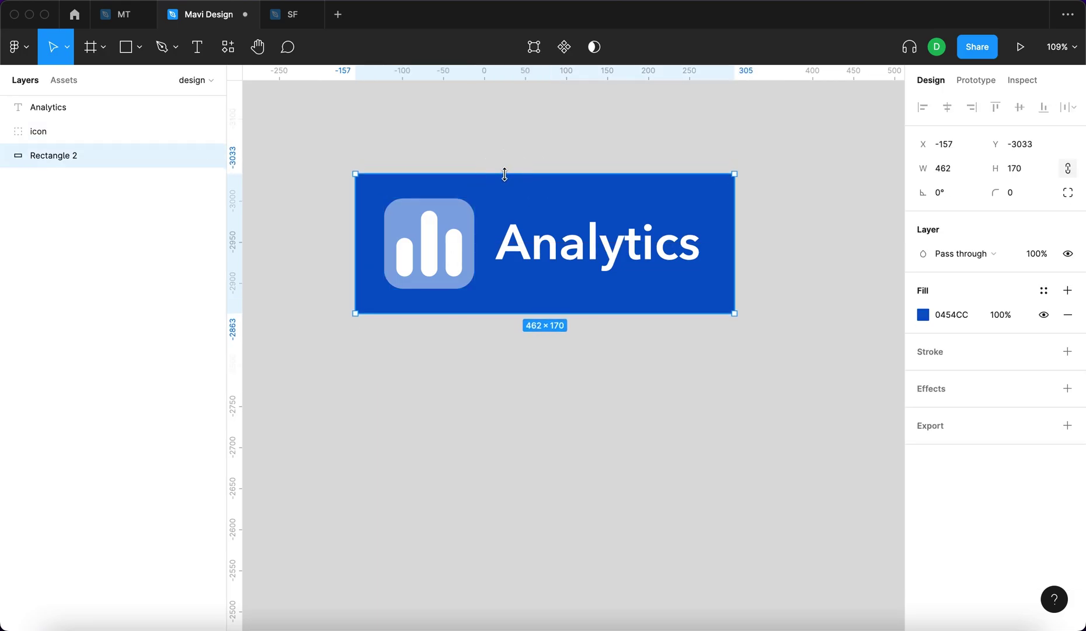
scroll(462, 239, down, 5)
Shift the "Analytics" text horizontally away from the icon to X 23, matching the icon's 35 side margin
click(468, 247)
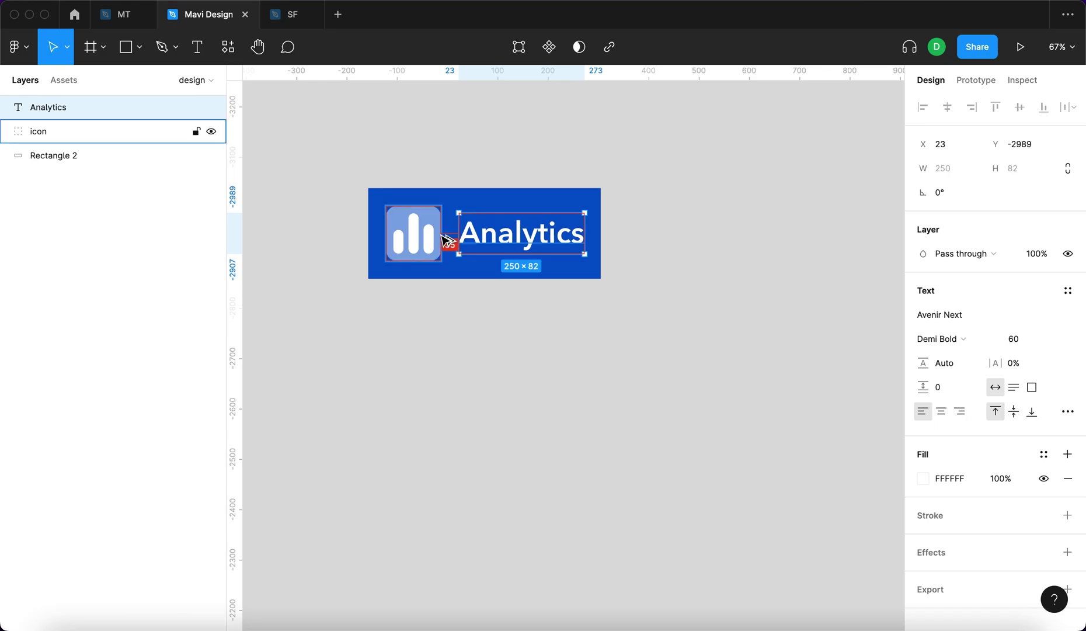
click(589, 207)
click(430, 219)
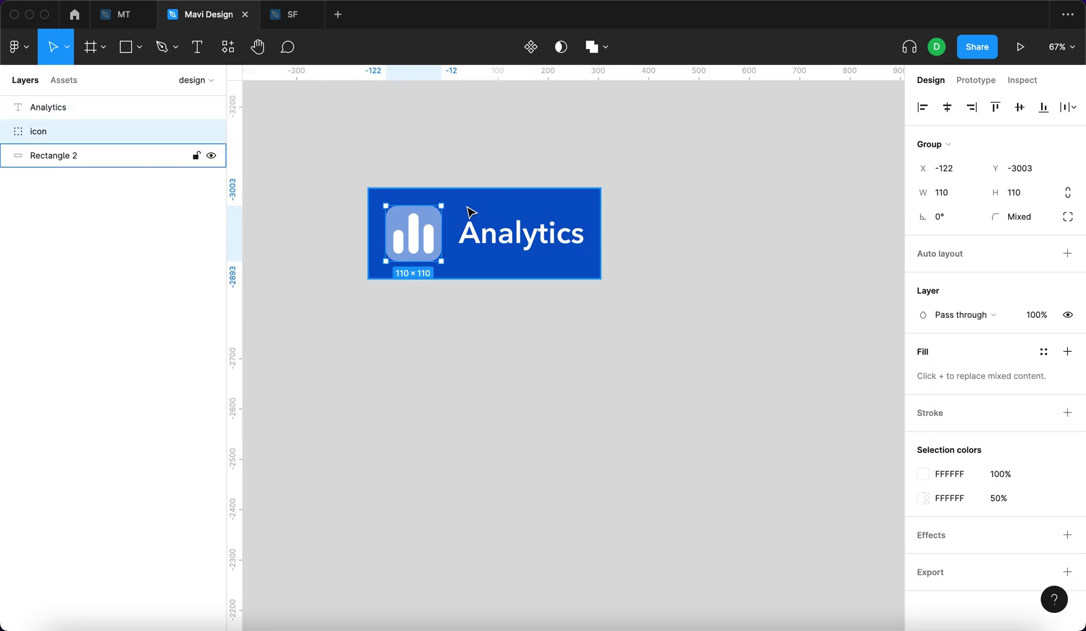
Widen the blue rectangle beyond the end of the "Analytics" text to a width of 500
click(591, 214)
drag(601, 215, 622, 215)
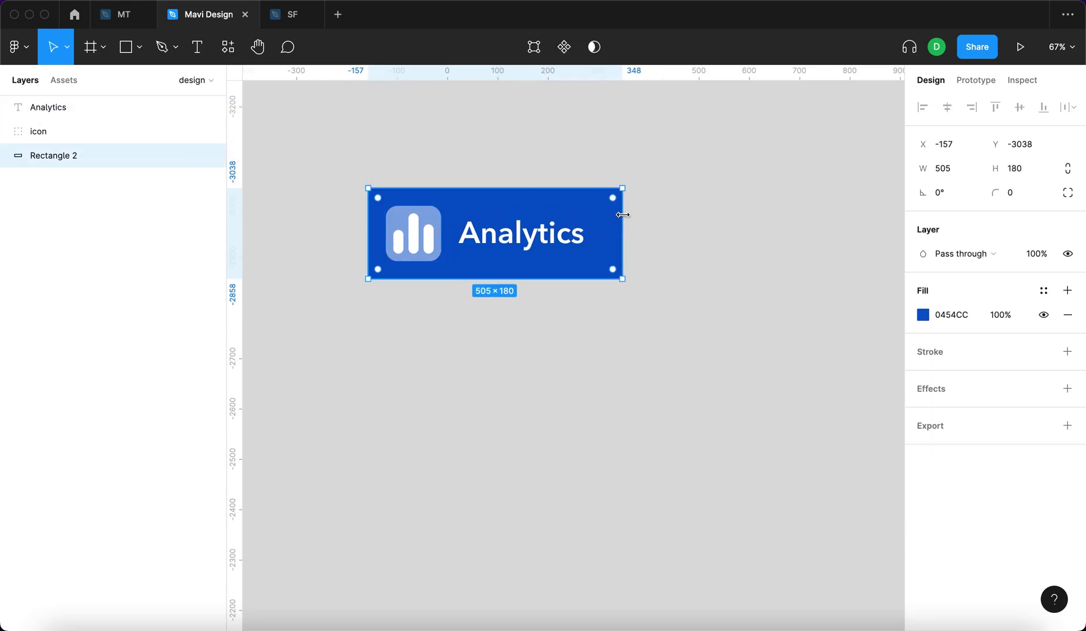
scroll(623, 214, up, 5)
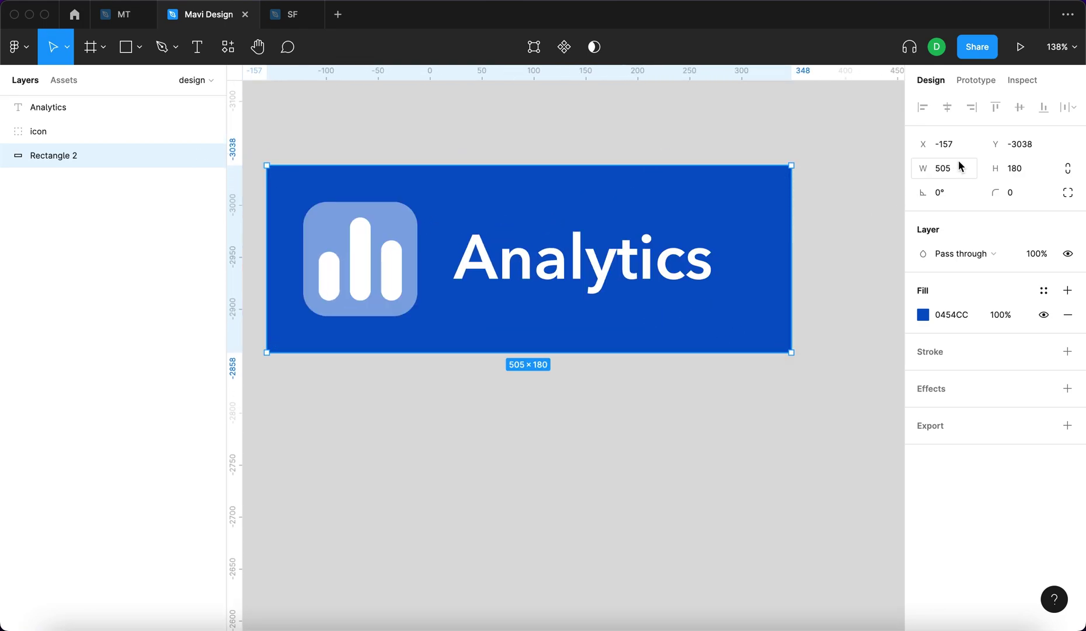
key(Down)
key(Down)
key(Down)
key(Down)
key(Down)
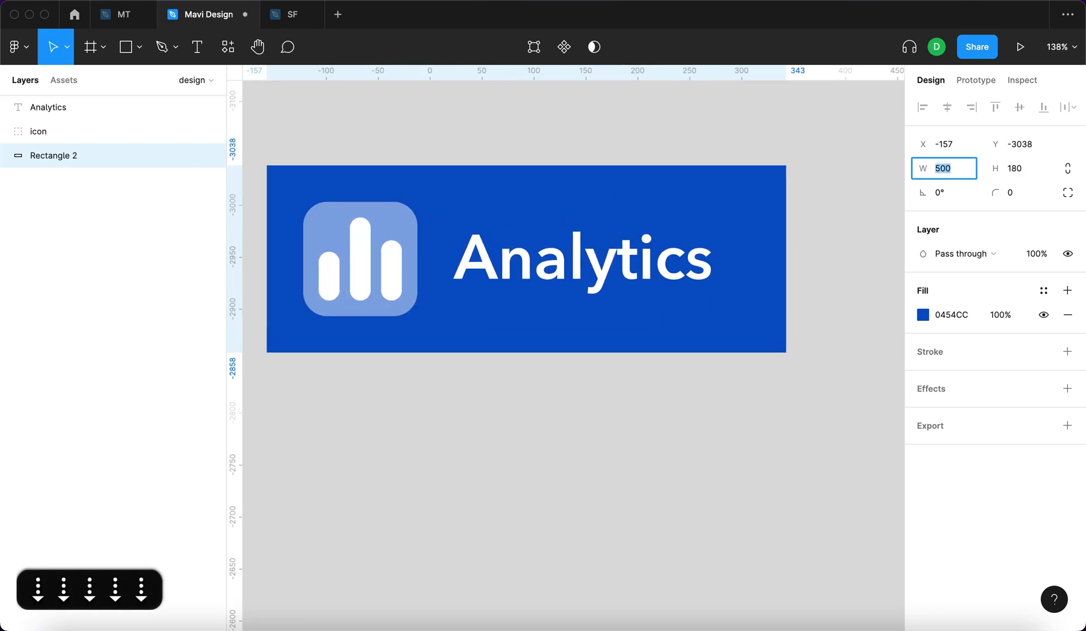
key(Return)
click(712, 424)
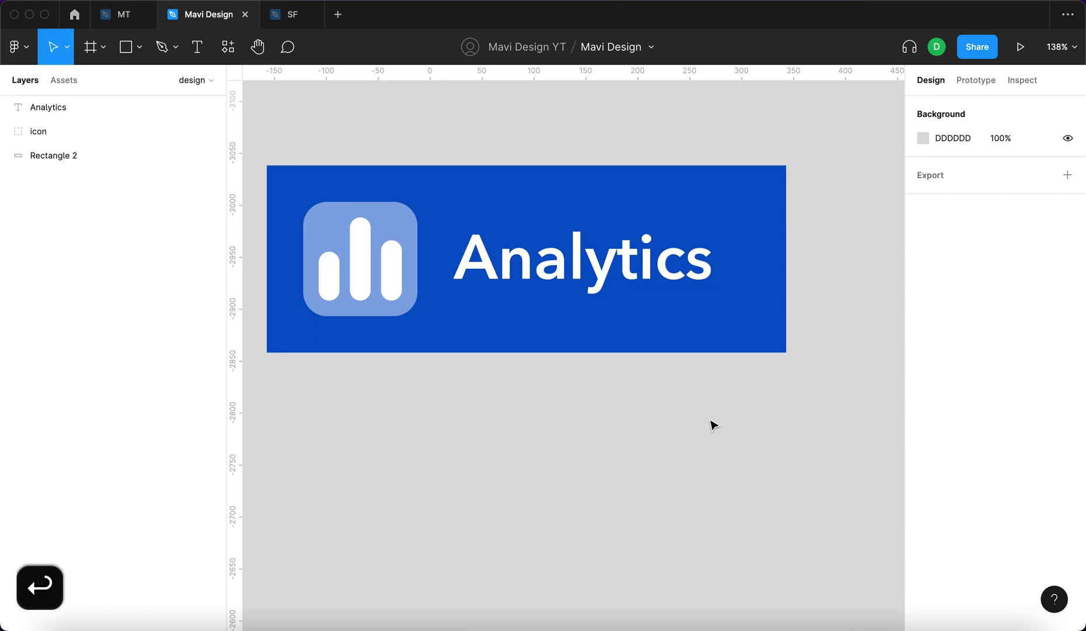
Round the blue rectangle into a pill with a corner radius of 110
scroll(712, 425, down, 5)
click(742, 356)
click(1015, 197)
key(shift+Up)
key(shift+Up)
key(shift+Up)
key(shift+Up)
key(shift+Up)
key(shift+Up)
key(shift+Up)
key(shift+Up)
key(shift+Up)
key(shift+Up)
key(shift+Up)
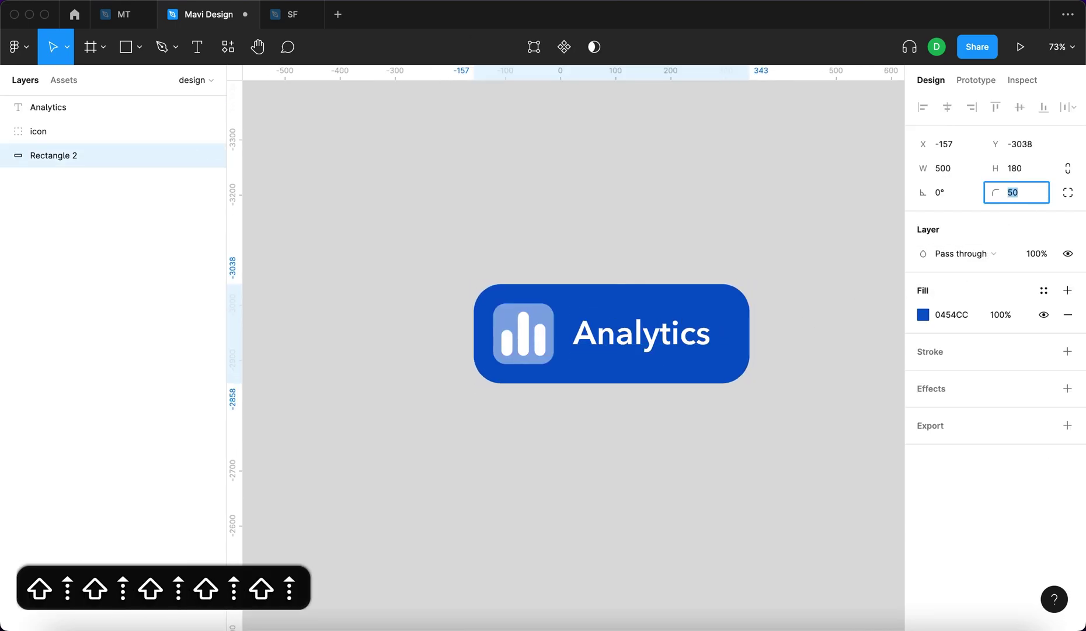
key(Return)
click(793, 274)
Extend the pill outward on the icon's side to a total width of 525
scroll(793, 274, up, 10)
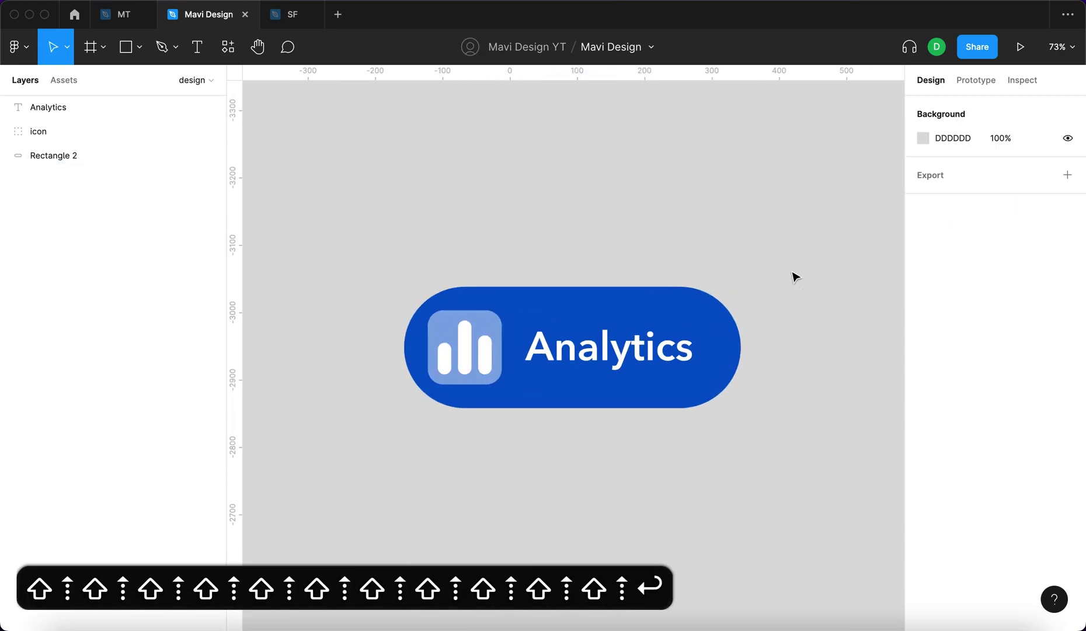
click(546, 296)
scroll(536, 262, down, 4)
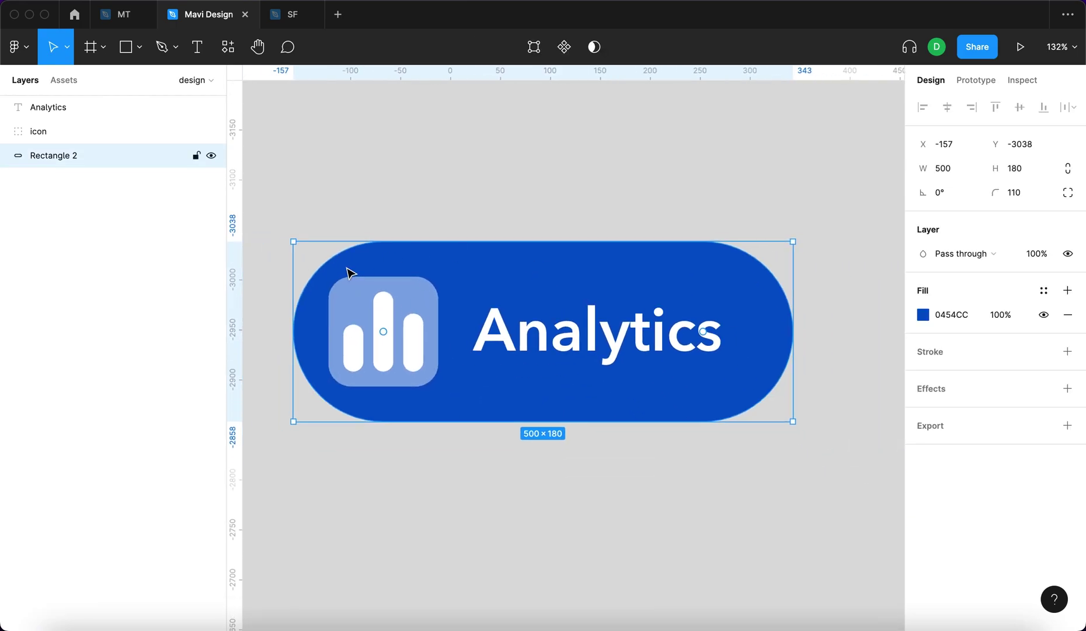
scroll(347, 274, left, 3)
drag(415, 303, 390, 305)
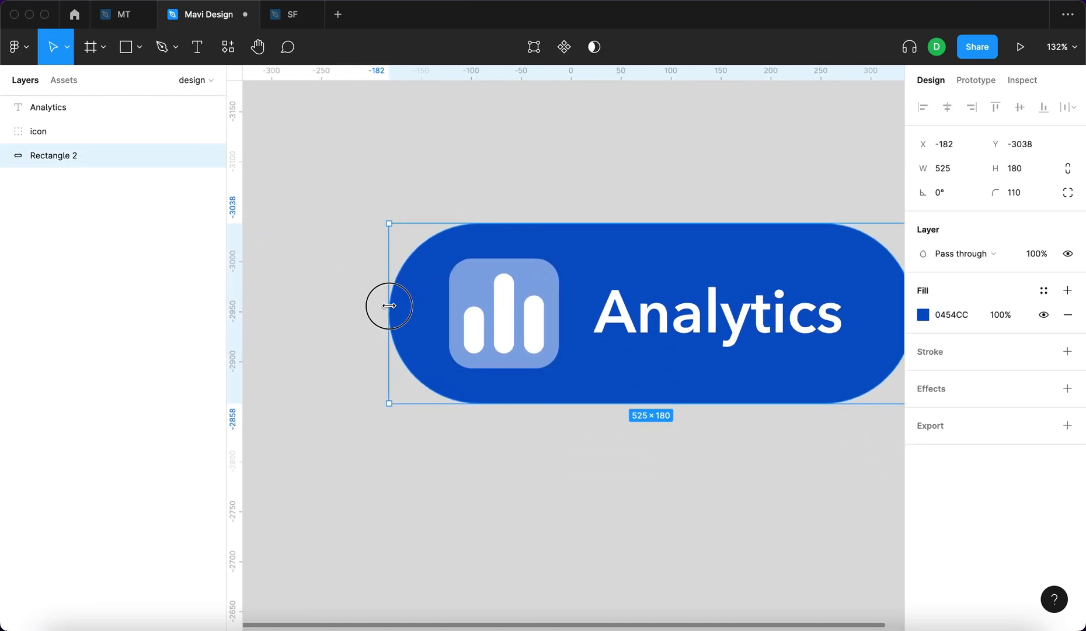
click(308, 308)
scroll(308, 308, down, 3)
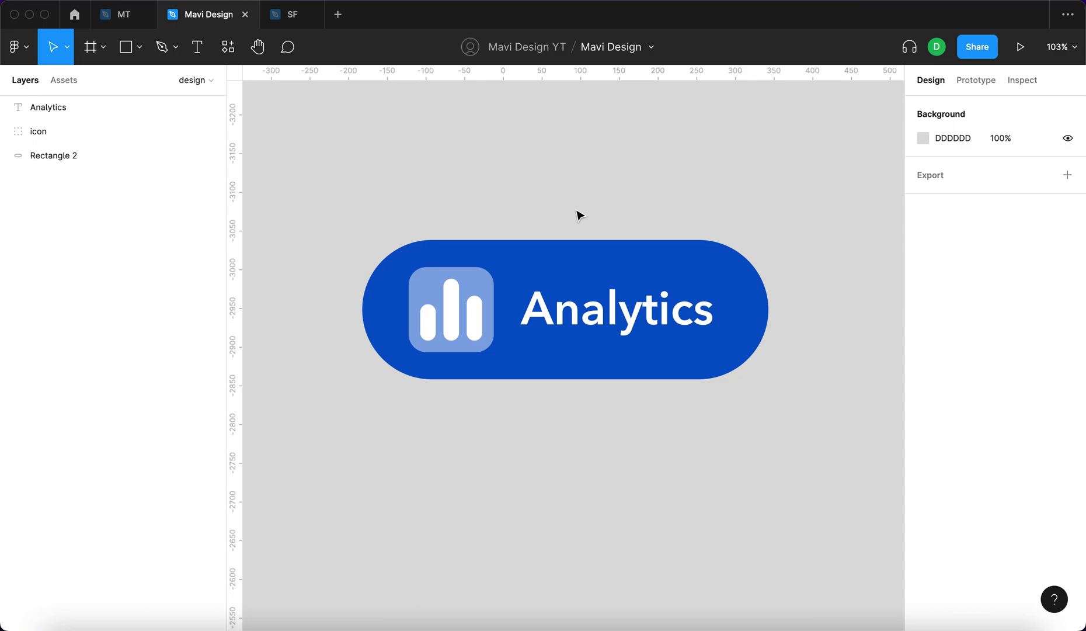
Brighten the pill's solid fill to 0058DC
click(584, 257)
click(922, 315)
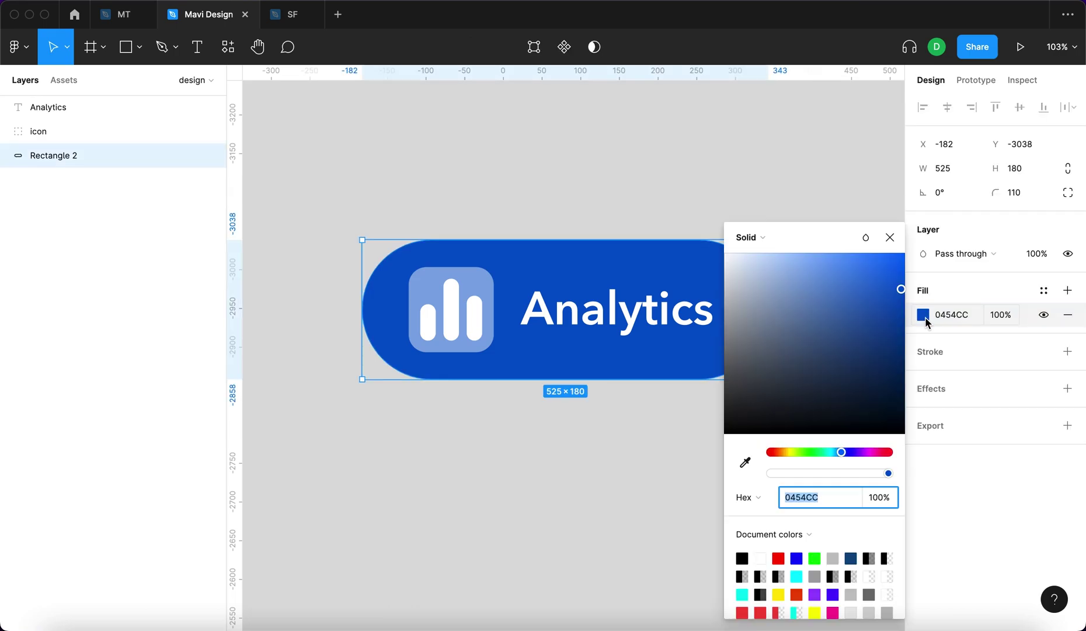
drag(866, 288, 907, 283)
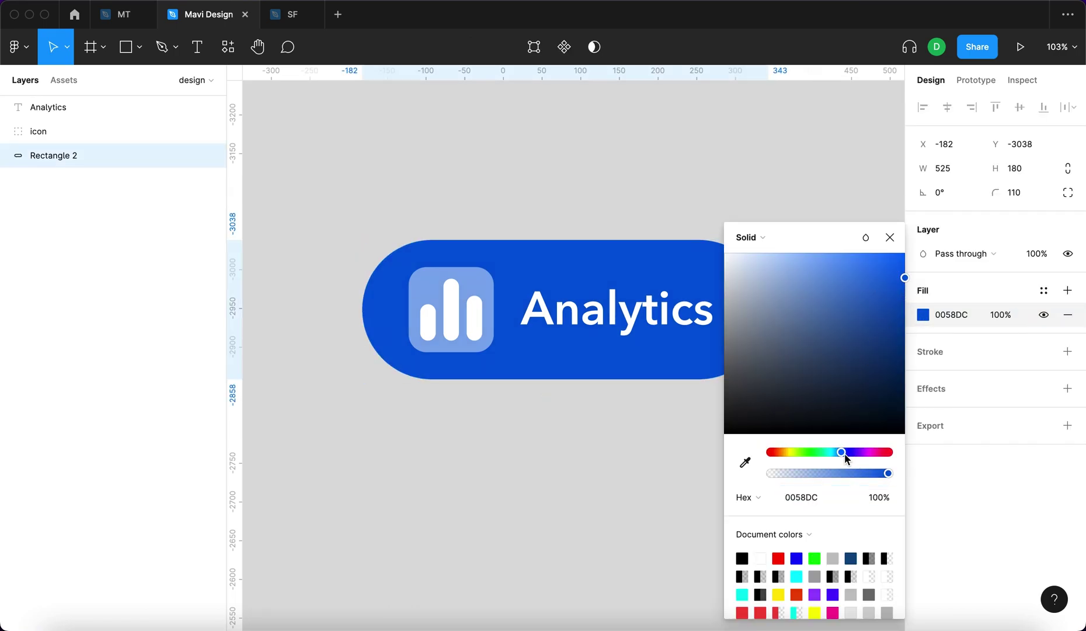
drag(845, 458, 842, 456)
key(Escape)
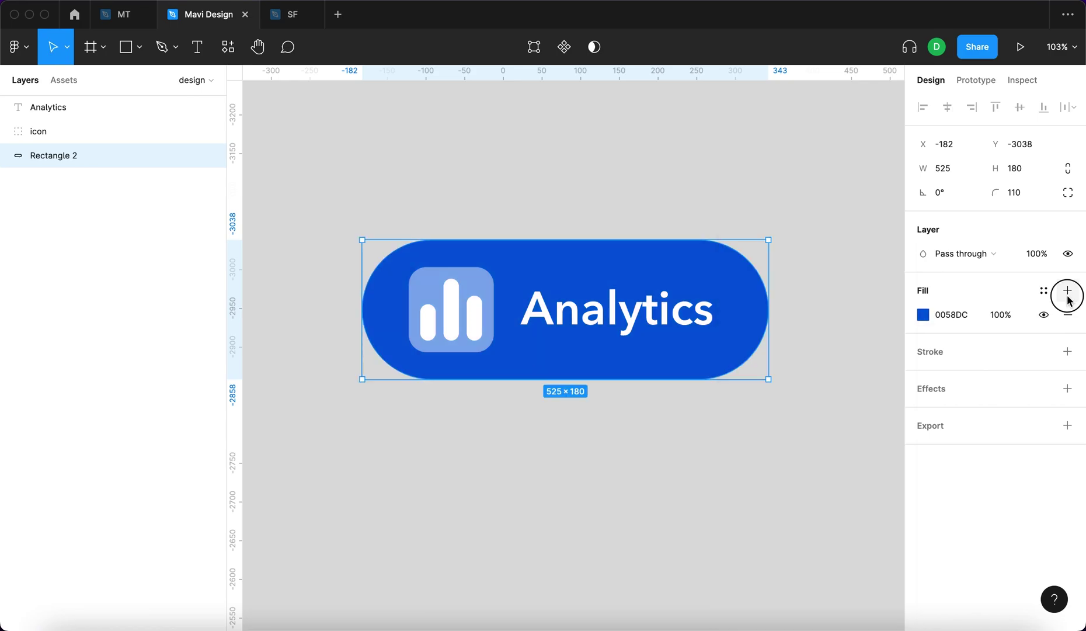
Add a second fill in cyan 00D1FF at 100% above the pill's solid blue and make it a radial gradient
click(1068, 290)
click(923, 314)
drag(824, 454, 835, 452)
drag(843, 348, 928, 220)
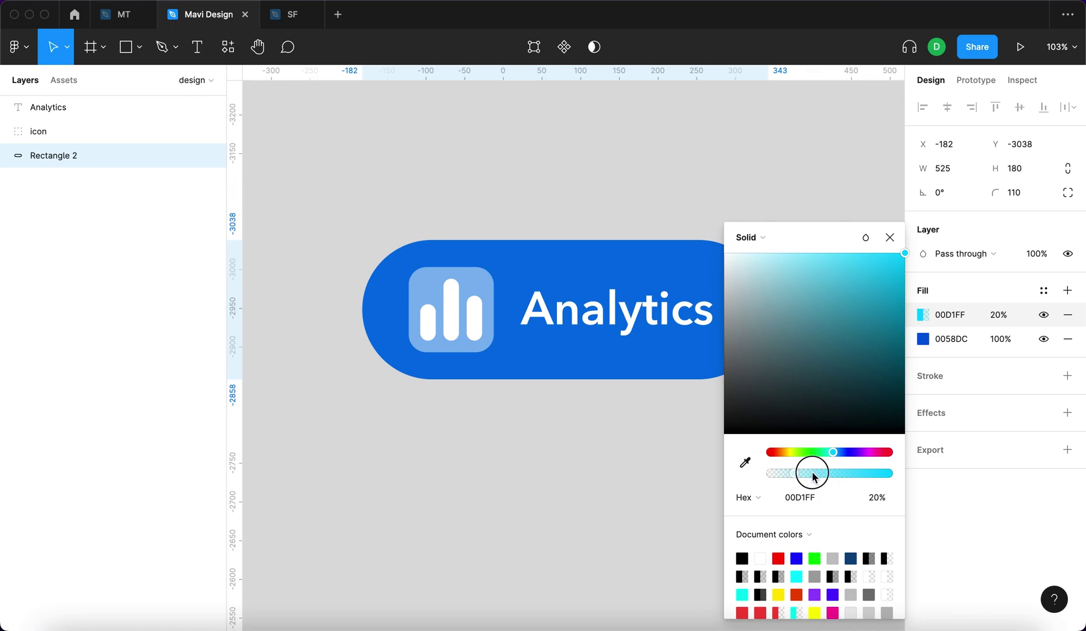
drag(806, 472, 891, 473)
click(750, 237)
click(769, 273)
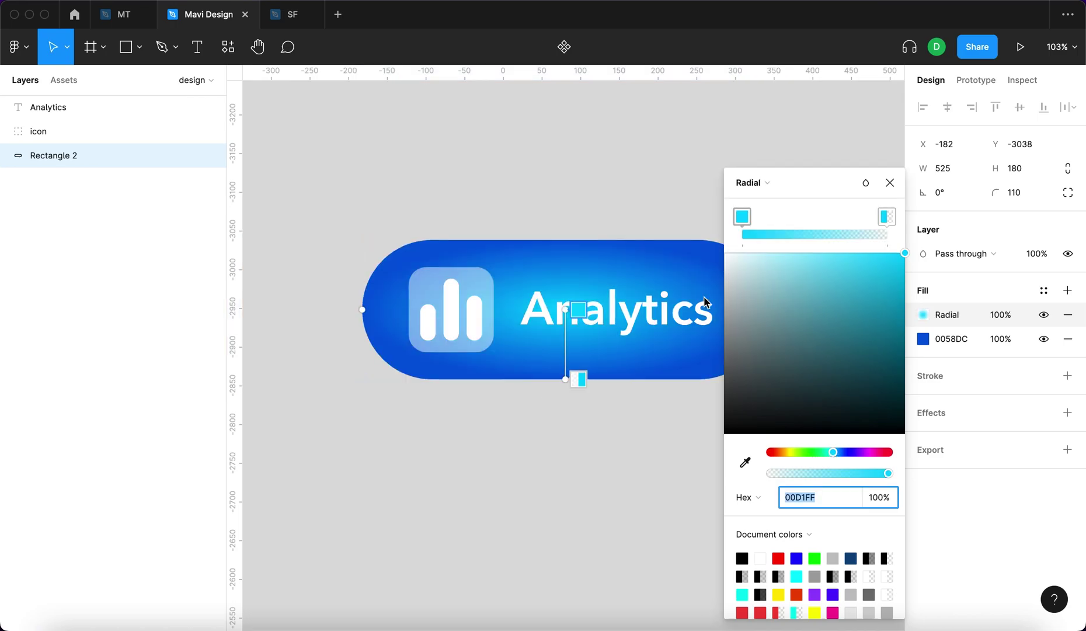
Centre the radial gradient on the middle of the pill's bottom edge, end it at the top edge and adjust its horizontal spread
drag(566, 310, 646, 379)
scroll(439, 337, down, 3)
scroll(467, 345, left, 3)
drag(522, 353, 501, 275)
drag(577, 352, 536, 352)
click(611, 250)
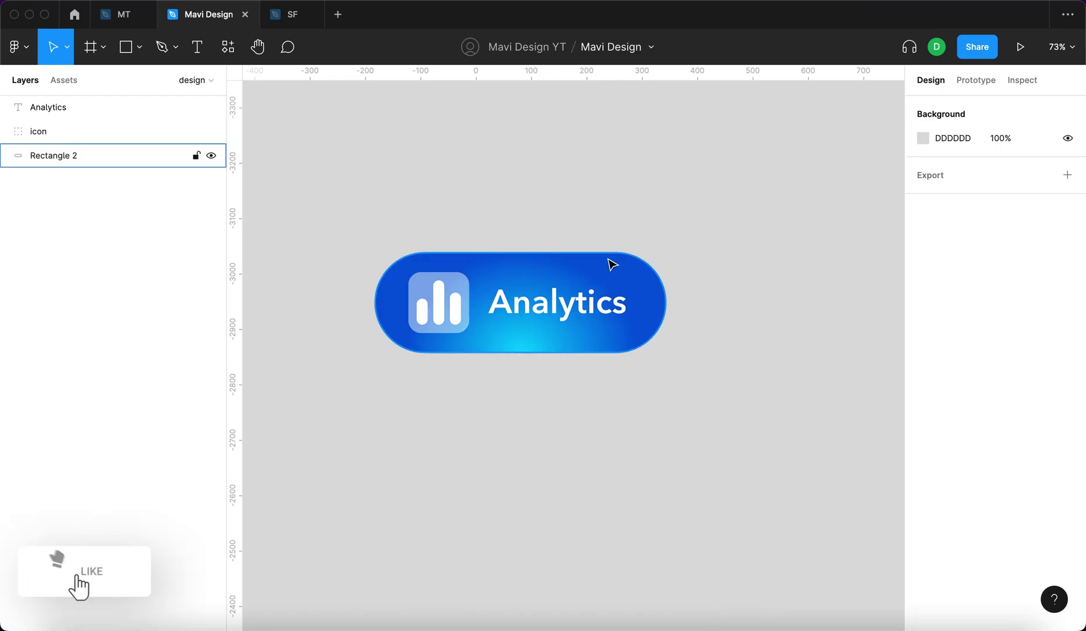
Set the opacity of the pill's radial fill to 90%
click(606, 255)
text(90)
key(Return)
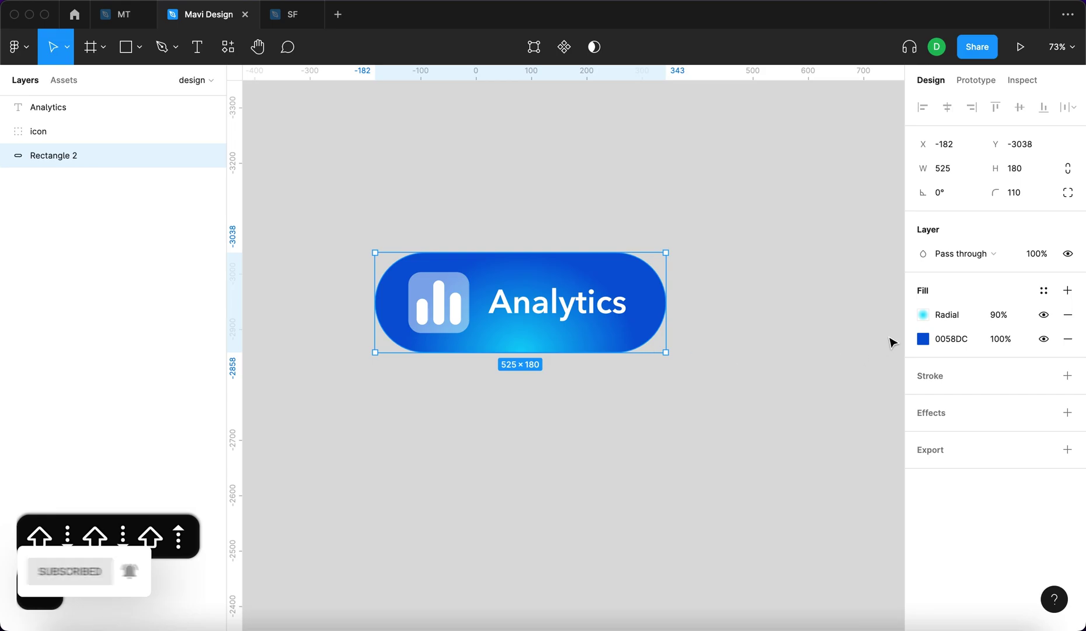
Move the radial gradient's centre slightly below the pill's bottom edge and set the radial fill's opacity to 98%
click(923, 314)
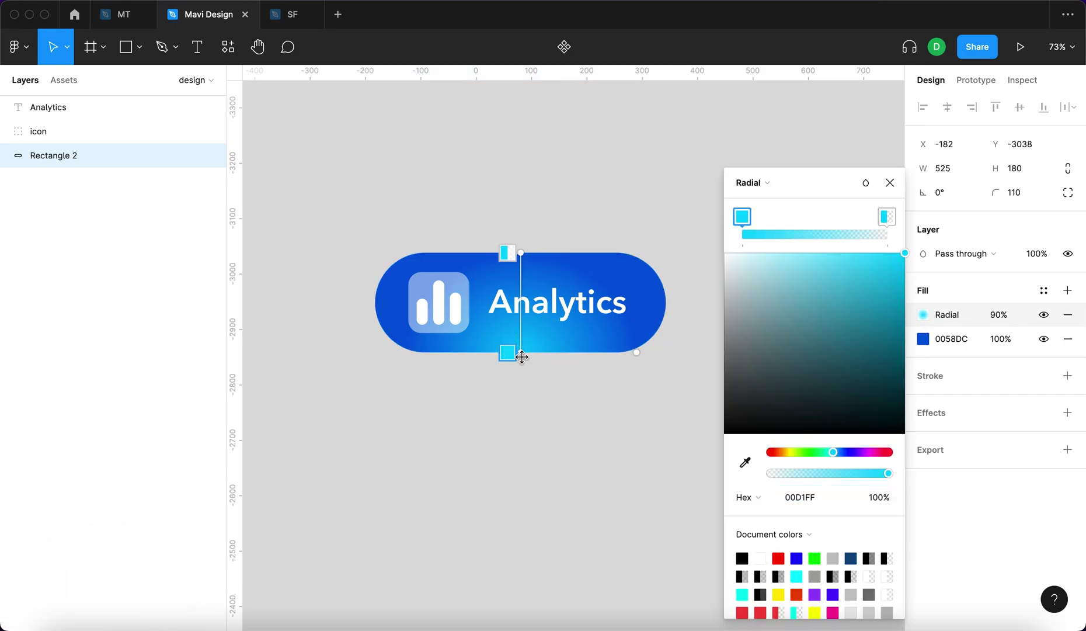
mouse_move(520, 355)
mouse_down()
mouse_move(526, 389)
mouse_move(526, 373)
mouse_up()
mouse_move(522, 252)
mouse_down()
mouse_move(526, 238)
mouse_move(529, 252)
mouse_up()
key(shift+Up)
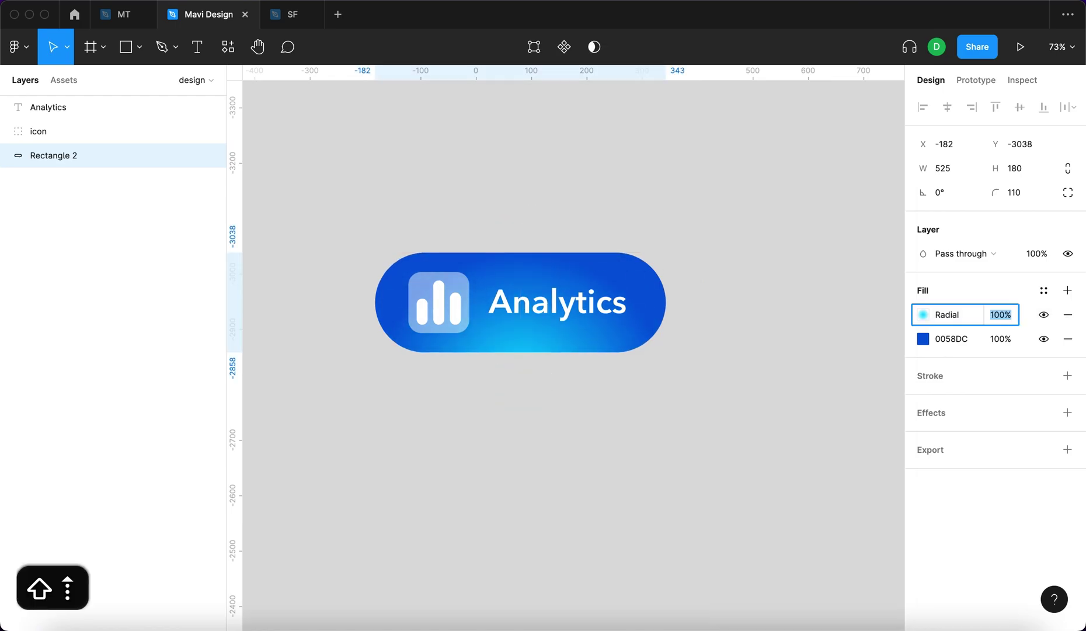
key(Return)
click(817, 301)
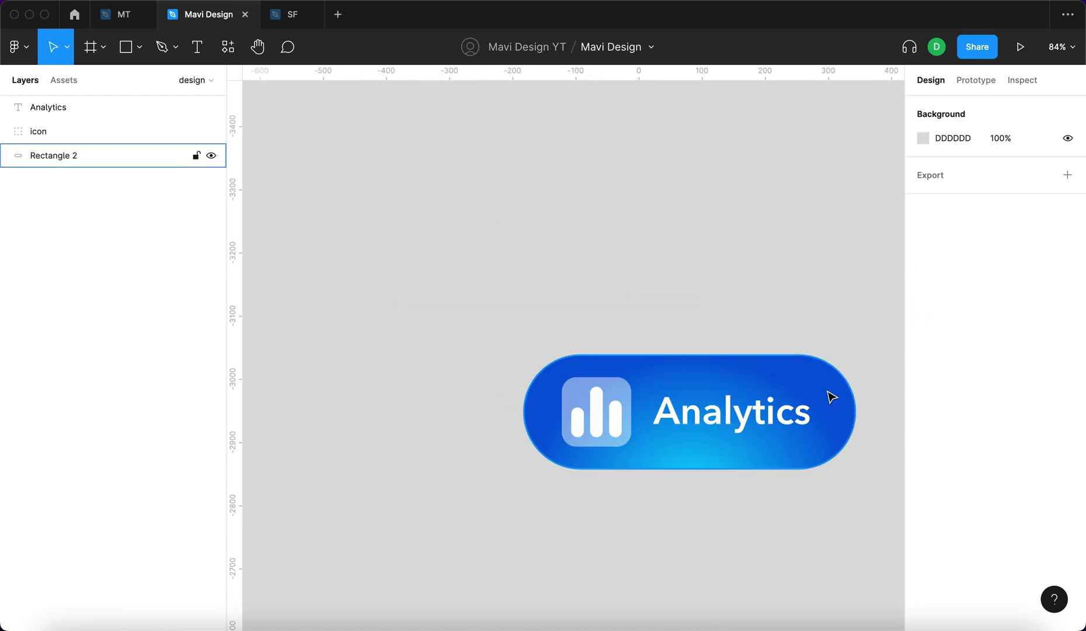
Add an inside stroke with a thickness of 4 to the gradient pill
click(828, 392)
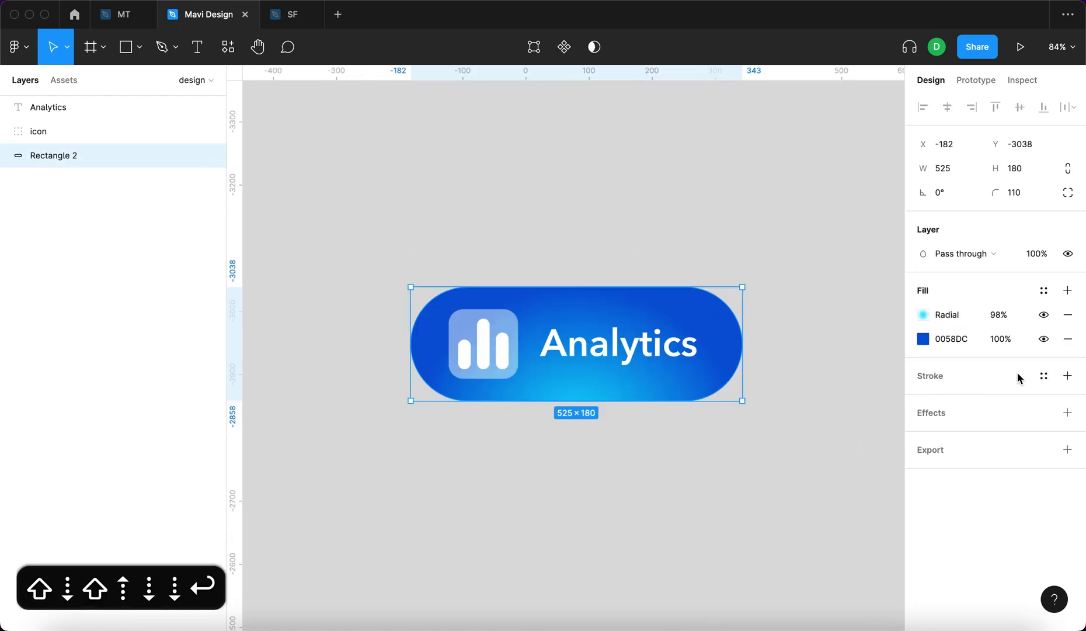
click(1067, 376)
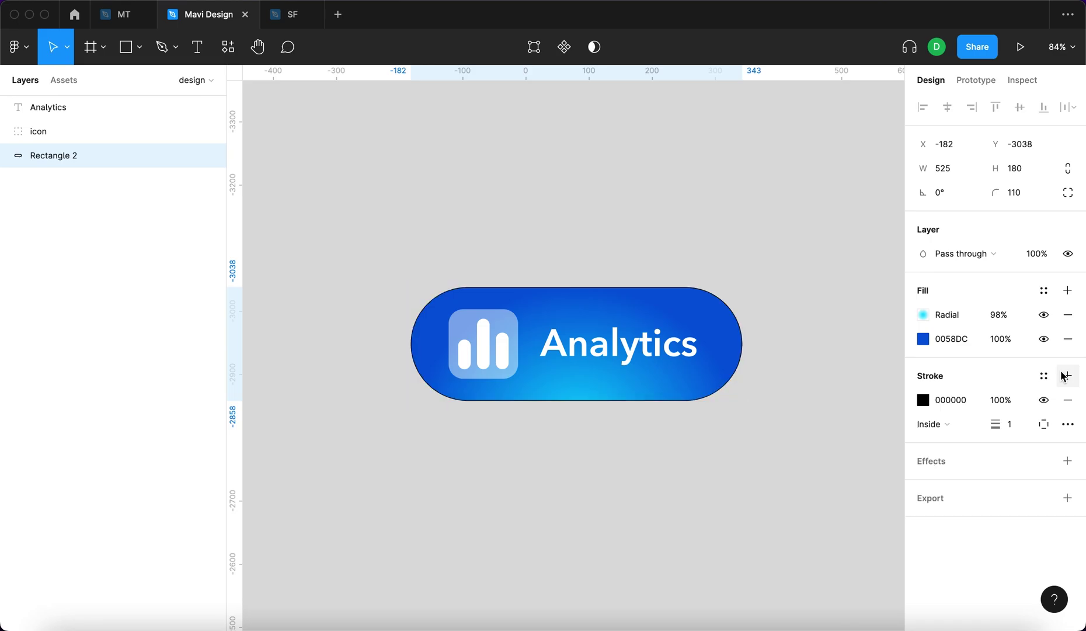
click(1024, 424)
key(Up)
key(Up)
key(Up)
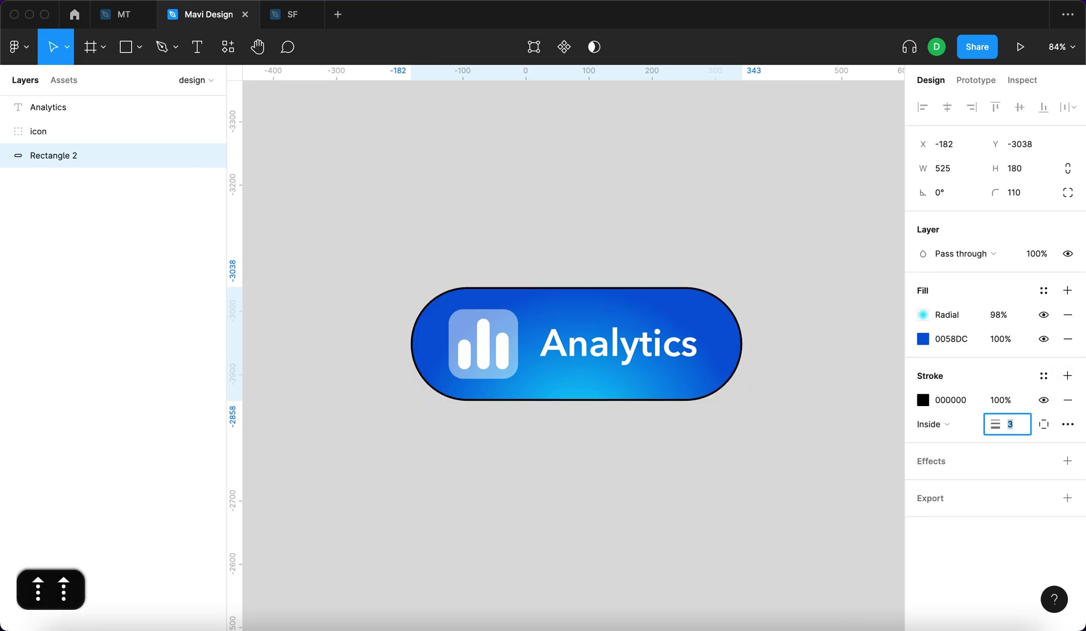
key(Down)
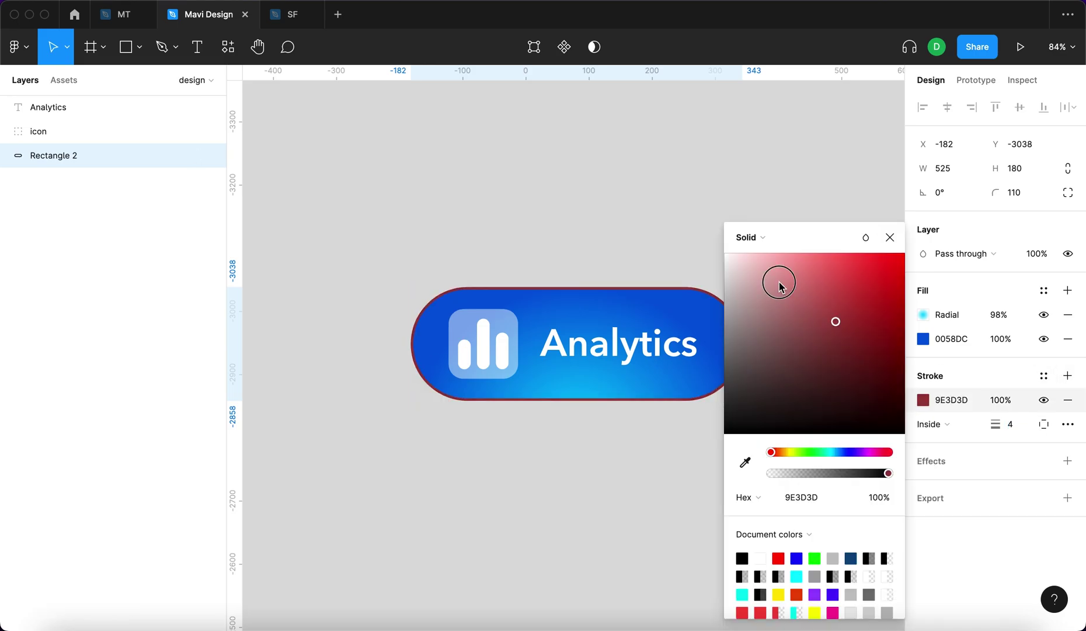
Make the pill's stroke a white FFFFFF radial gradient centred on the pill's upper-left corner and ending at its lower-left corner
drag(779, 283, 612, 183)
click(750, 237)
click(731, 275)
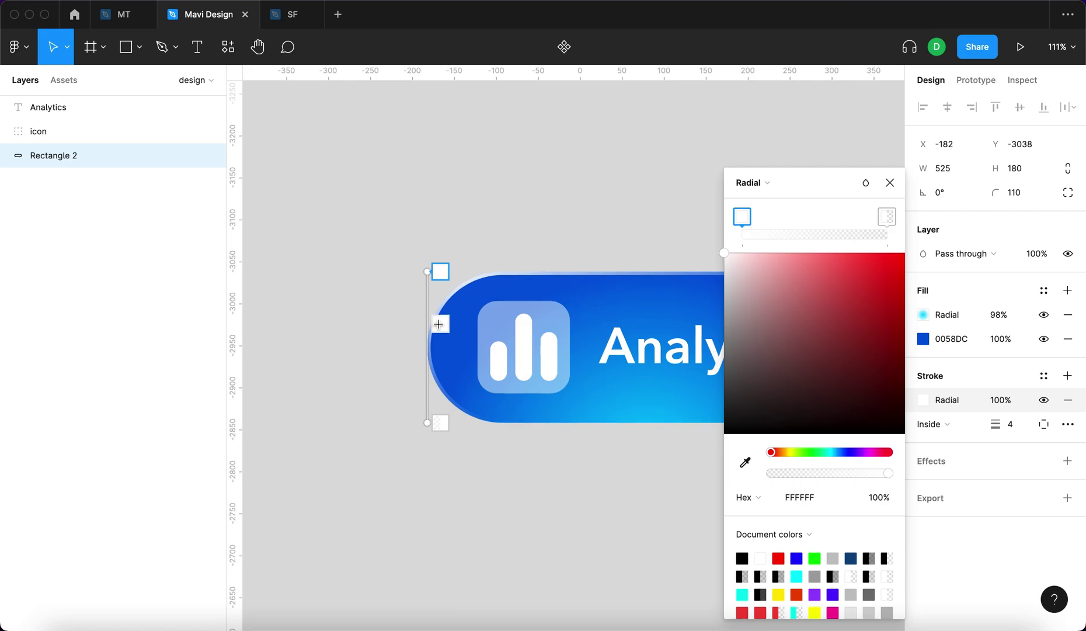
scroll(446, 309, right, 2)
scroll(448, 311, down, 5)
Lower the opacity of the pill's white radial stroke to 37%
key(shift+Down)
key(shift+Down)
key(shift+Down)
key(shift+Down)
key(shift+Down)
key(shift+Down)
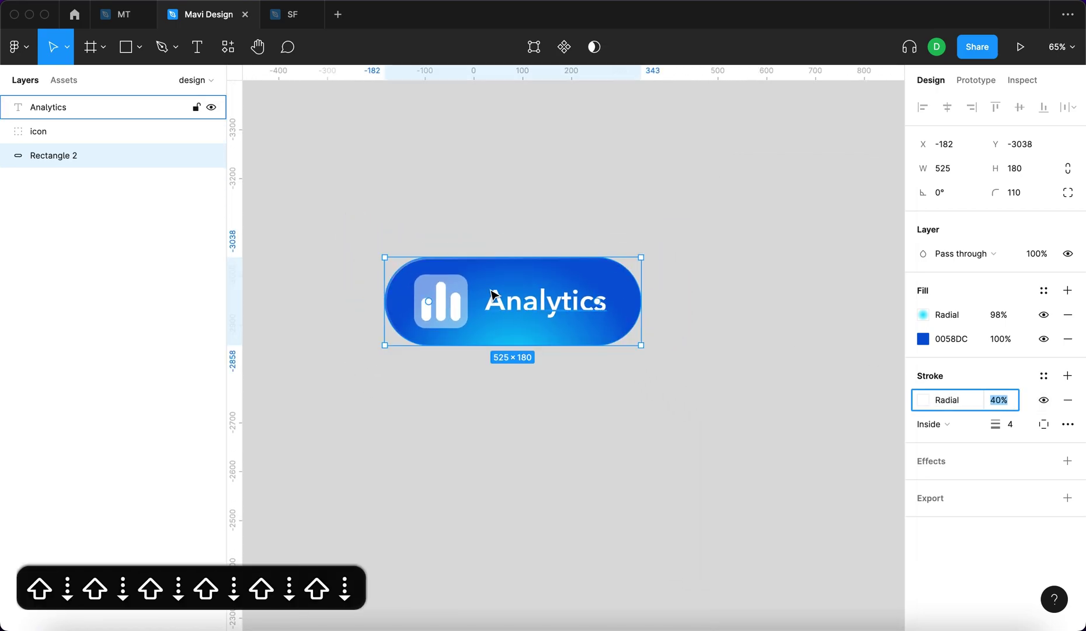
scroll(494, 295, up, 1)
key(Down)
key(Down)
key(Down)
key(Down)
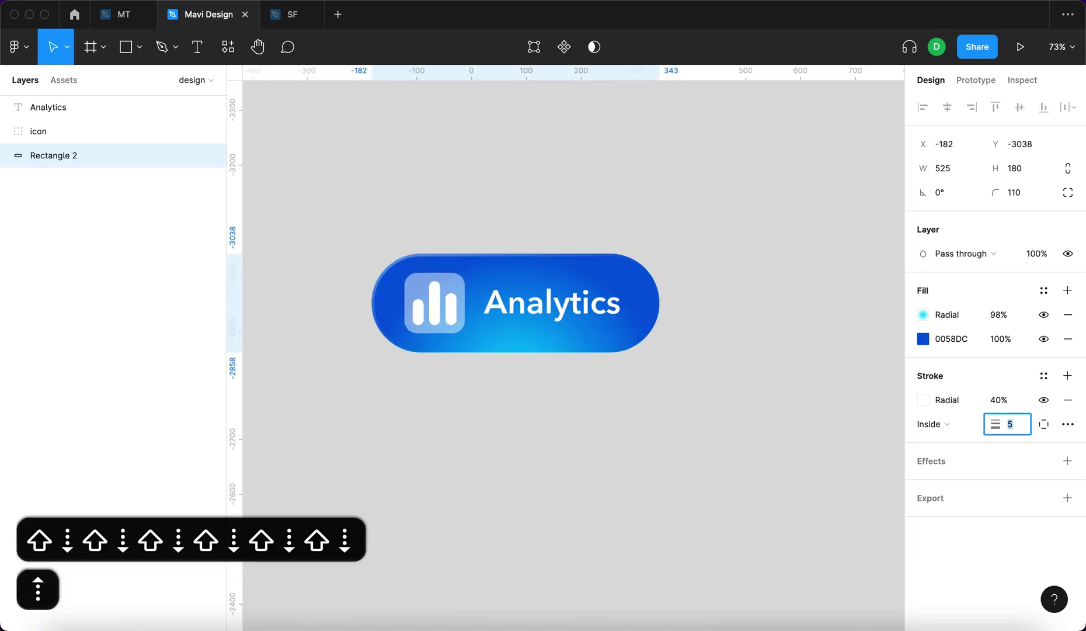
key(Up)
key(Return)
Add a second stroke above the white one, sample the pill's blue 0058DC for it and darken it to 0040A0
click(1073, 377)
click(923, 401)
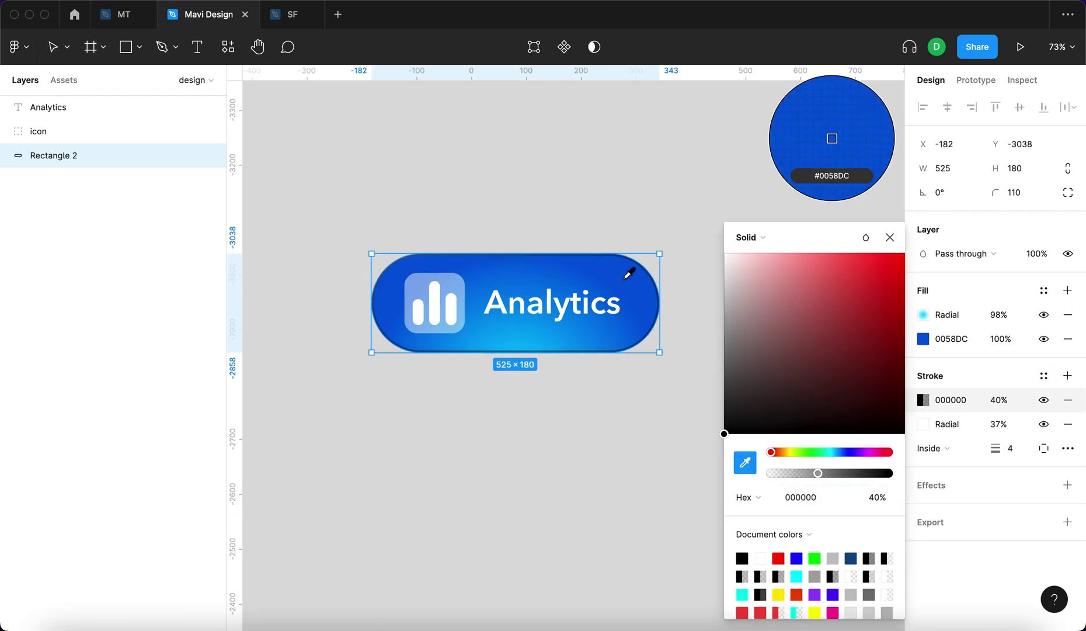
click(626, 277)
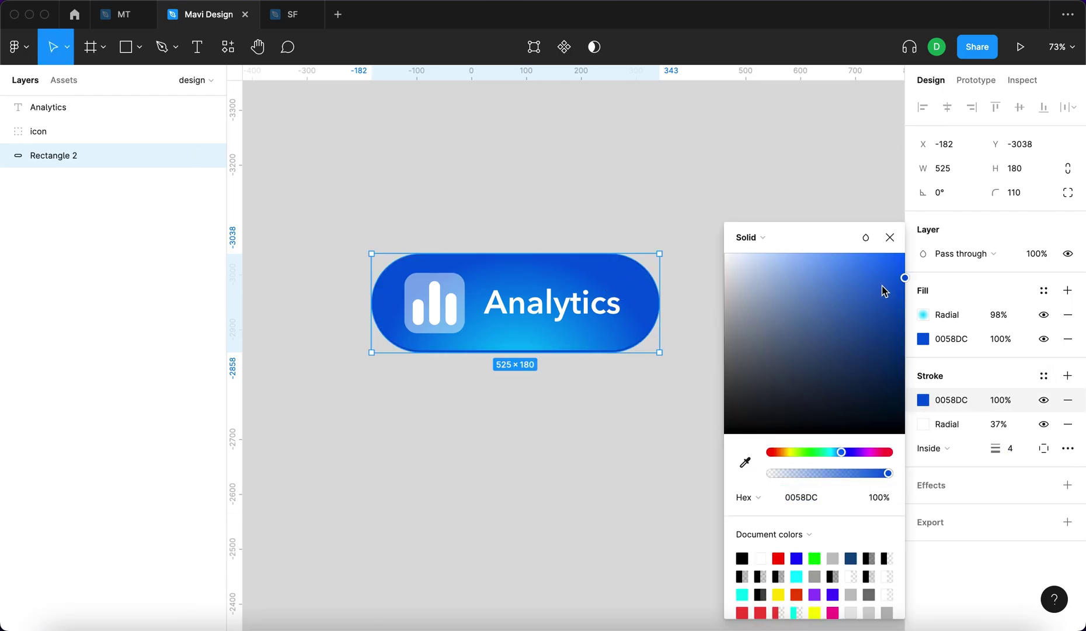
mouse_move(882, 286)
mouse_down()
mouse_move(908, 284)
mouse_move(882, 295)
mouse_move(921, 328)
mouse_up()
Make the dark blue stroke a radial gradient towards the pill's lower-right corner at 50% opacity, with a stroke thickness of 5
click(753, 237)
click(753, 269)
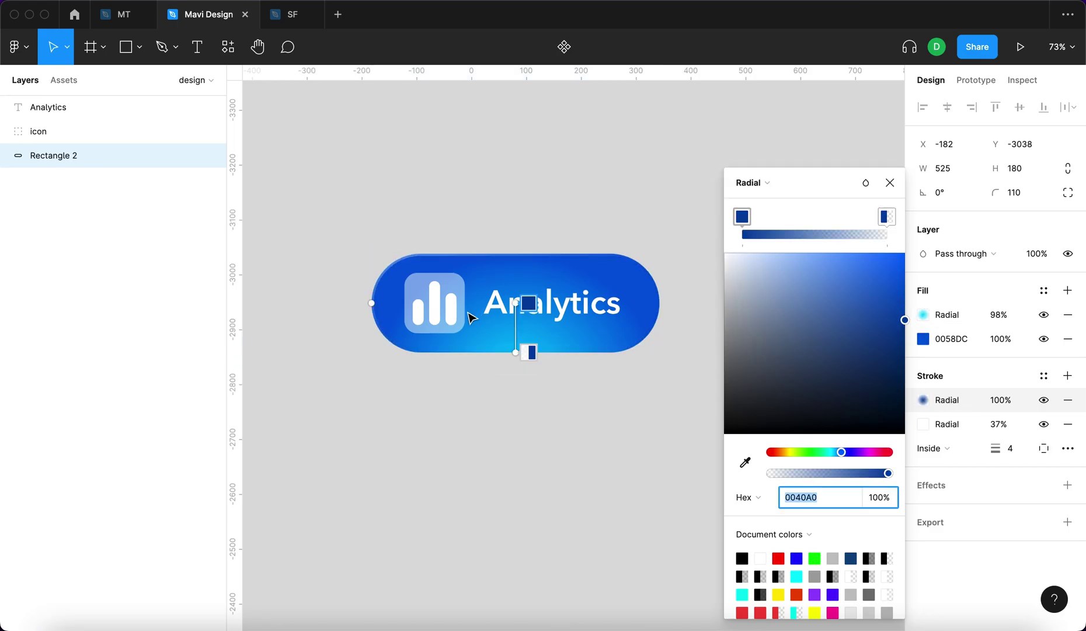
click(511, 304)
scroll(717, 507, down, 2)
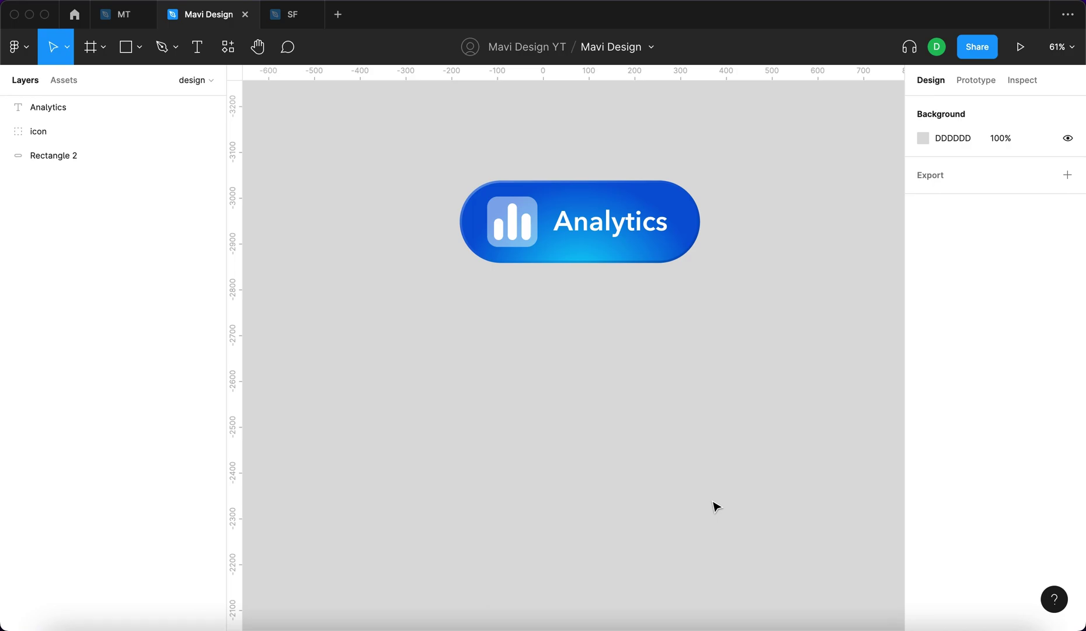
click(686, 249)
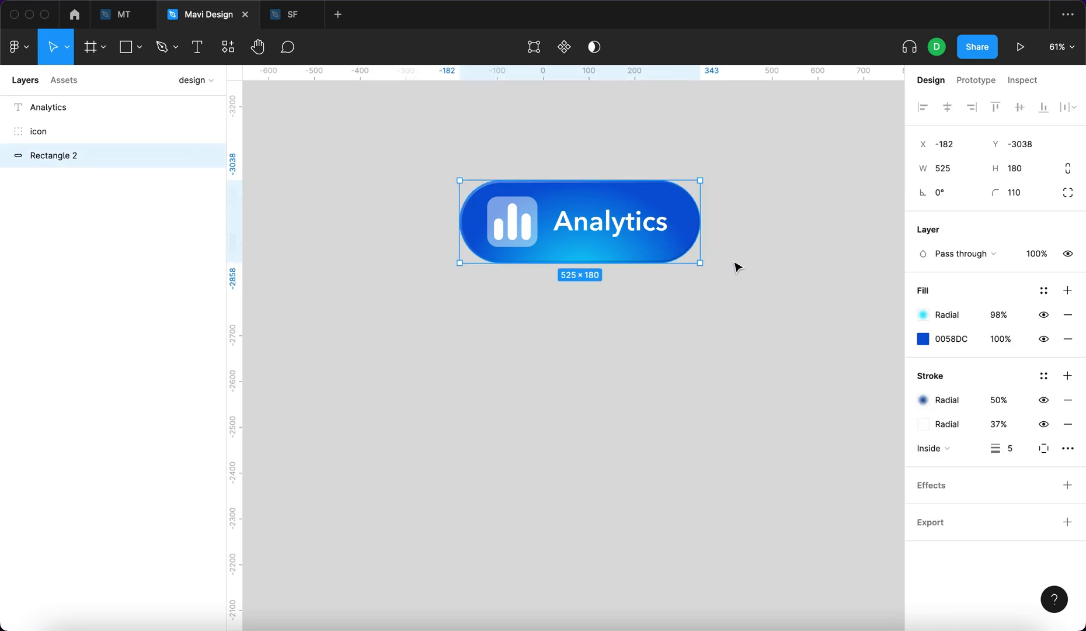
click(578, 140)
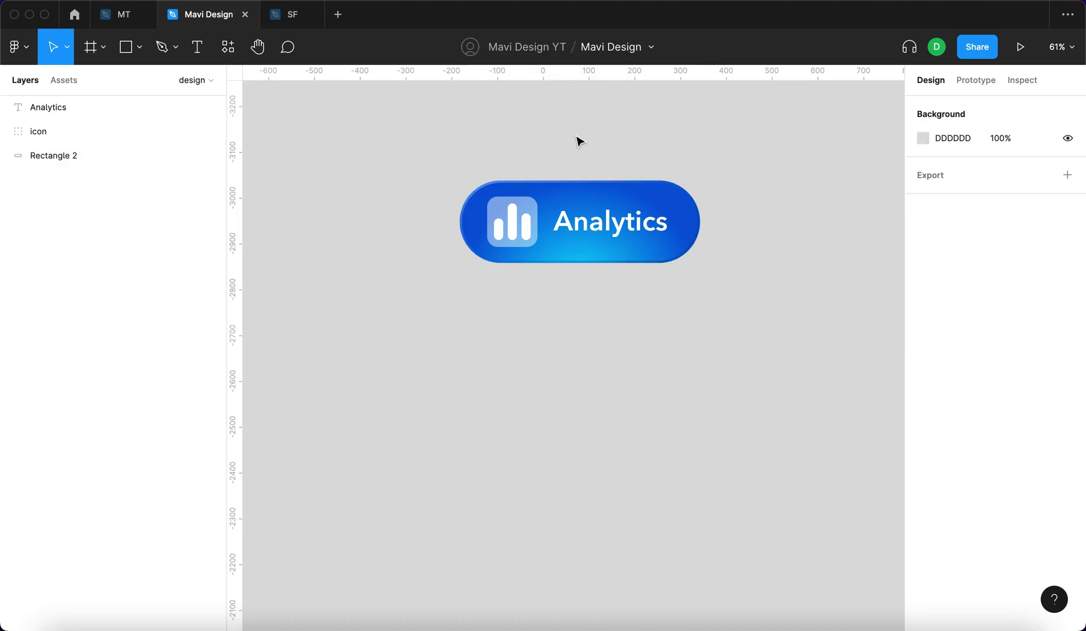
scroll(642, 274, up, 3)
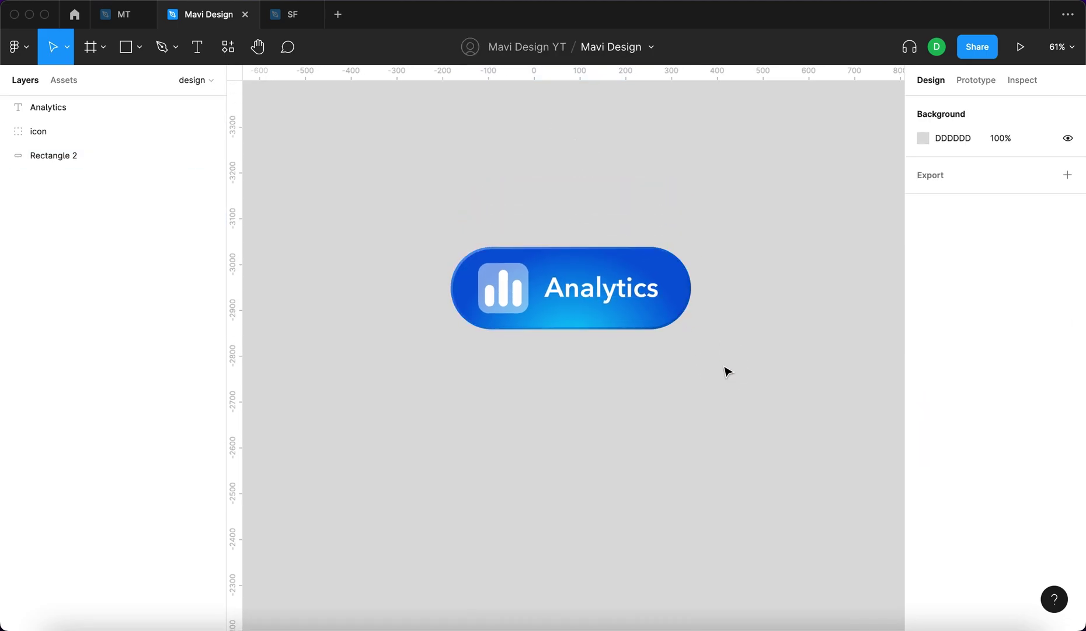
Duplicate the whole button above the original and remove the copy's strokes and radial fill
drag(727, 371, 432, 230)
drag(528, 310, 682, 178)
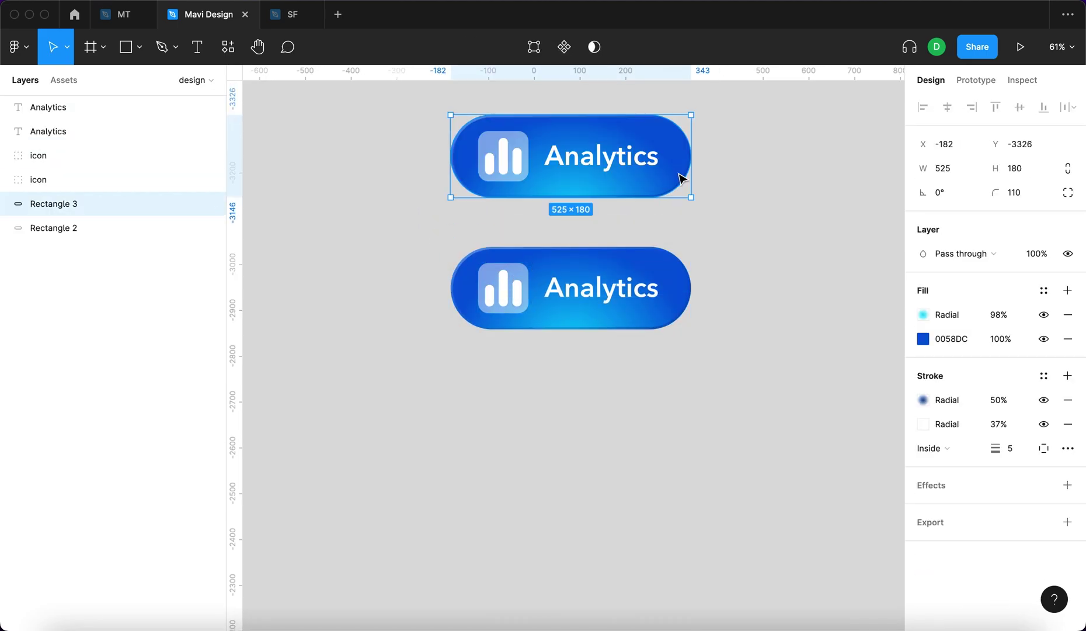
click(1068, 401)
Move the plain button copy down to Y -3301, closer to the original
drag(503, 140, 502, 152)
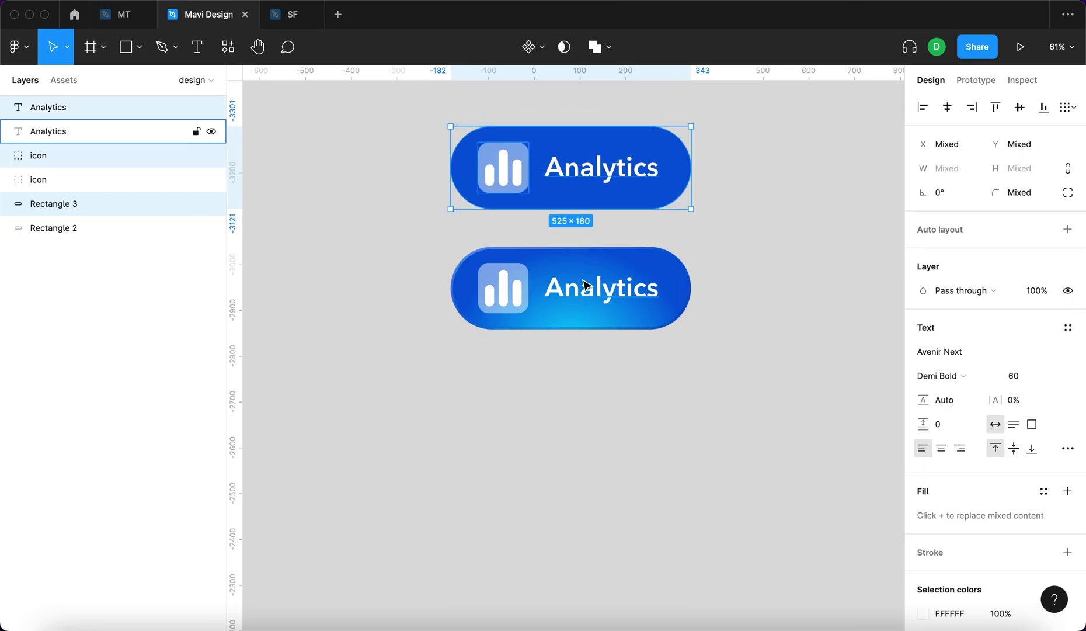
click(703, 378)
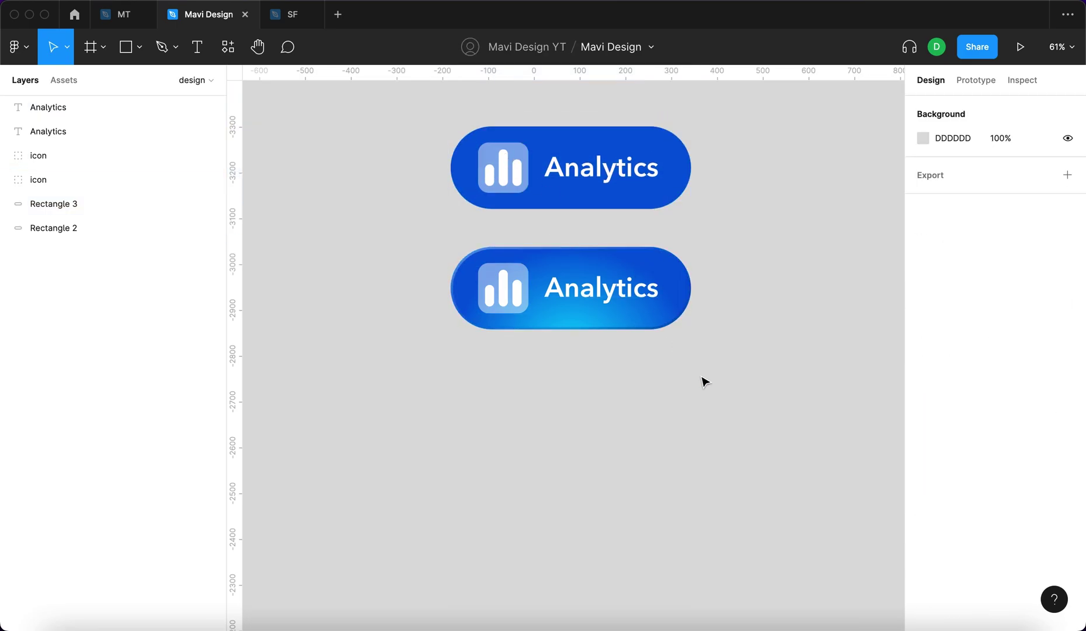
scroll(615, 279, up, 2)
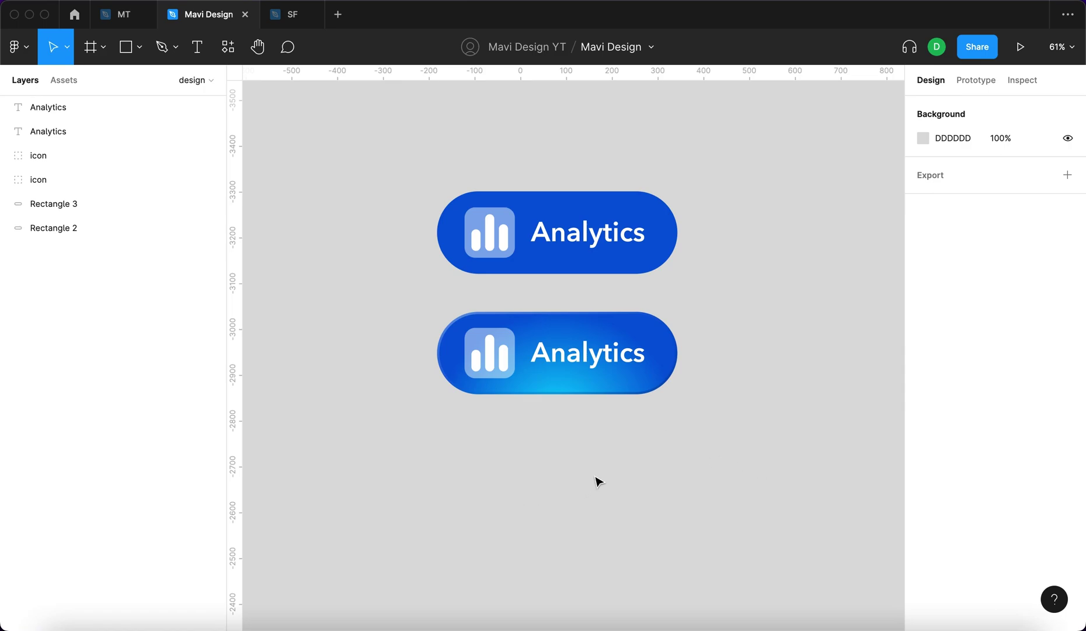
Open the opacity value of the white radial stroke on the gradient pill
click(522, 317)
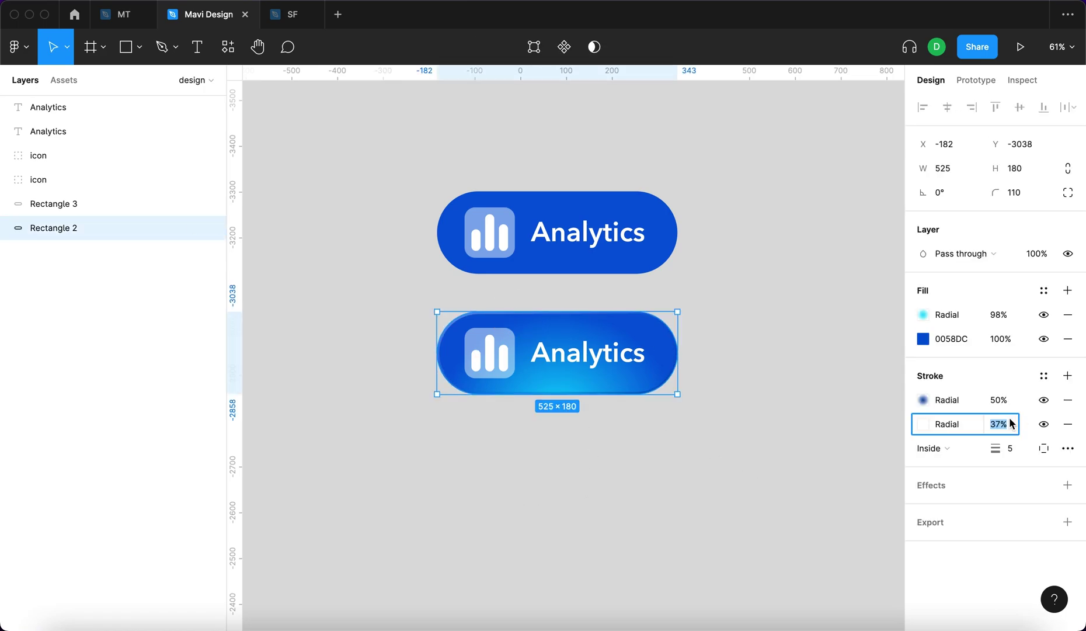
click(761, 442)
scroll(761, 442, down, 2)
Add an inner shadow effect to all three bars of the gradient button's icon
click(484, 267)
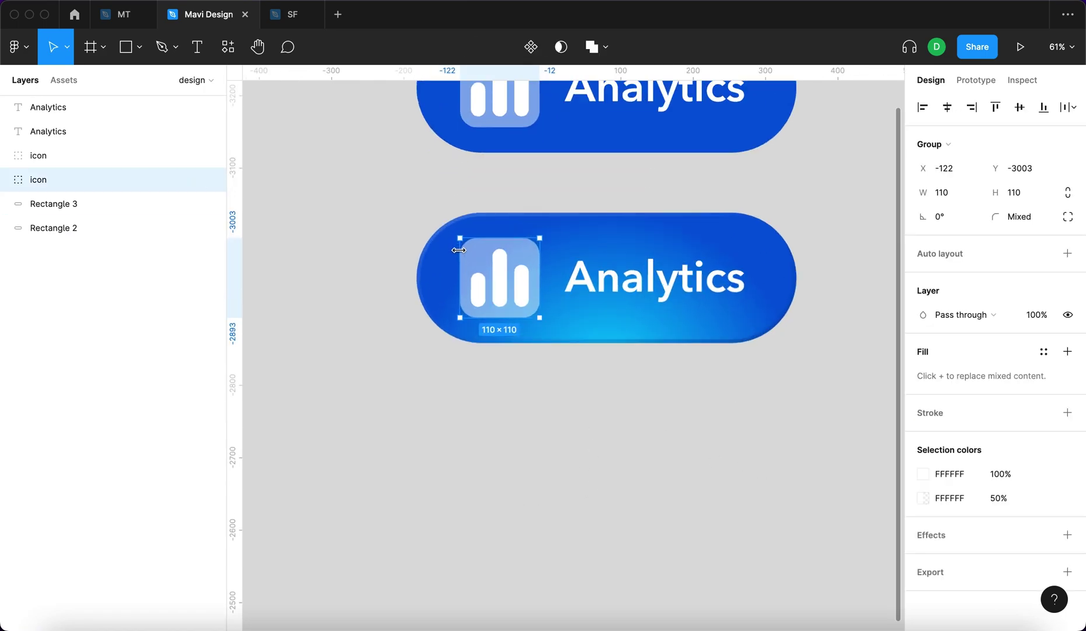
scroll(572, 336, up, 5)
super+click(572, 338)
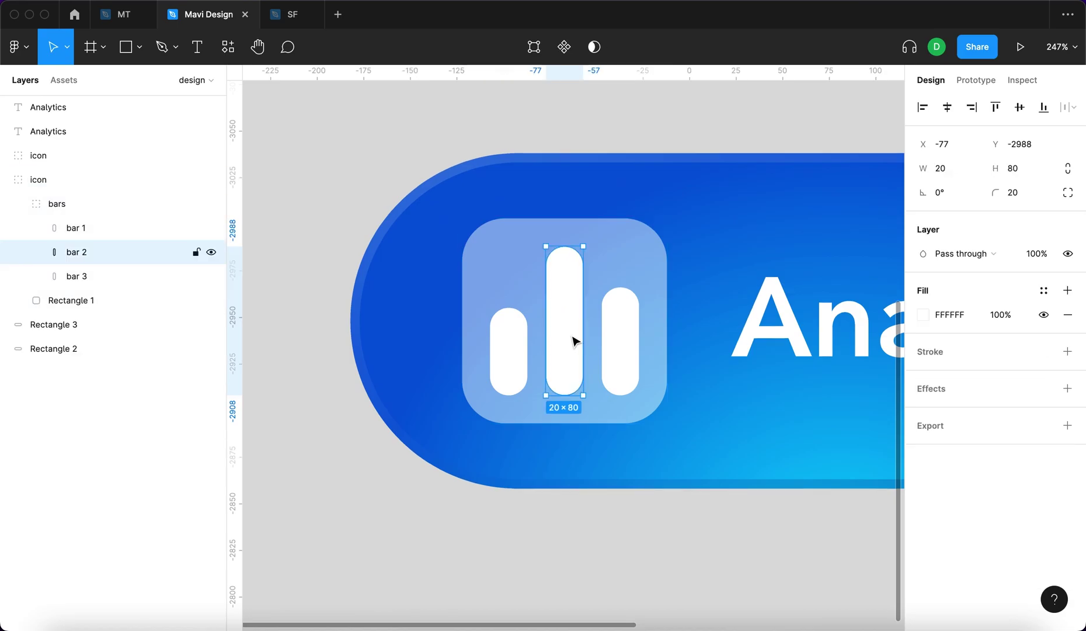
shift+click(613, 347)
shift+click(501, 362)
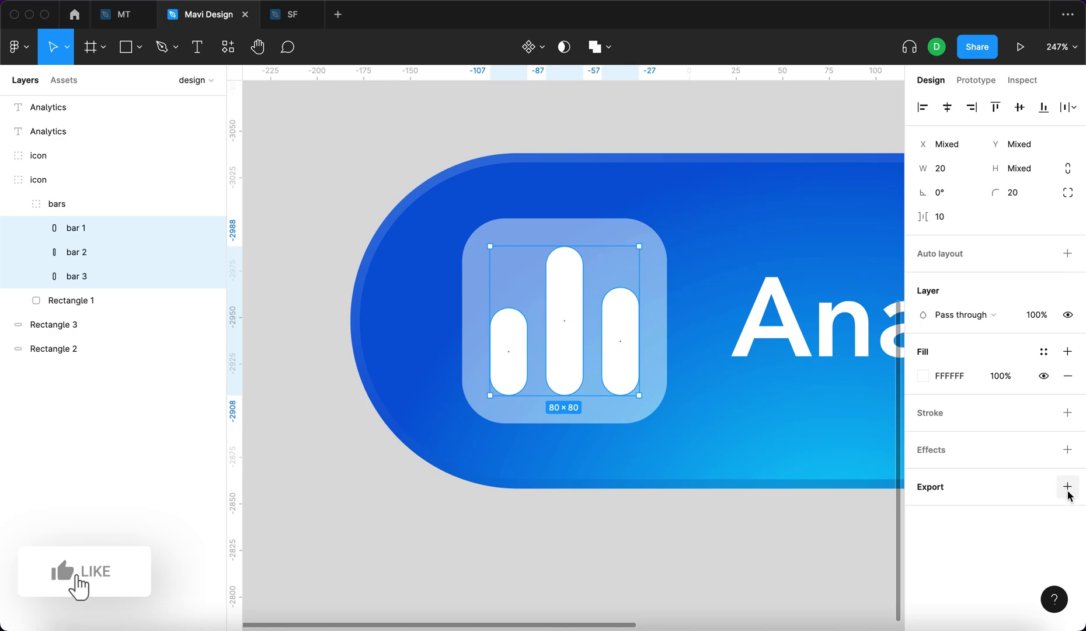
click(1068, 451)
click(961, 473)
click(972, 452)
click(922, 474)
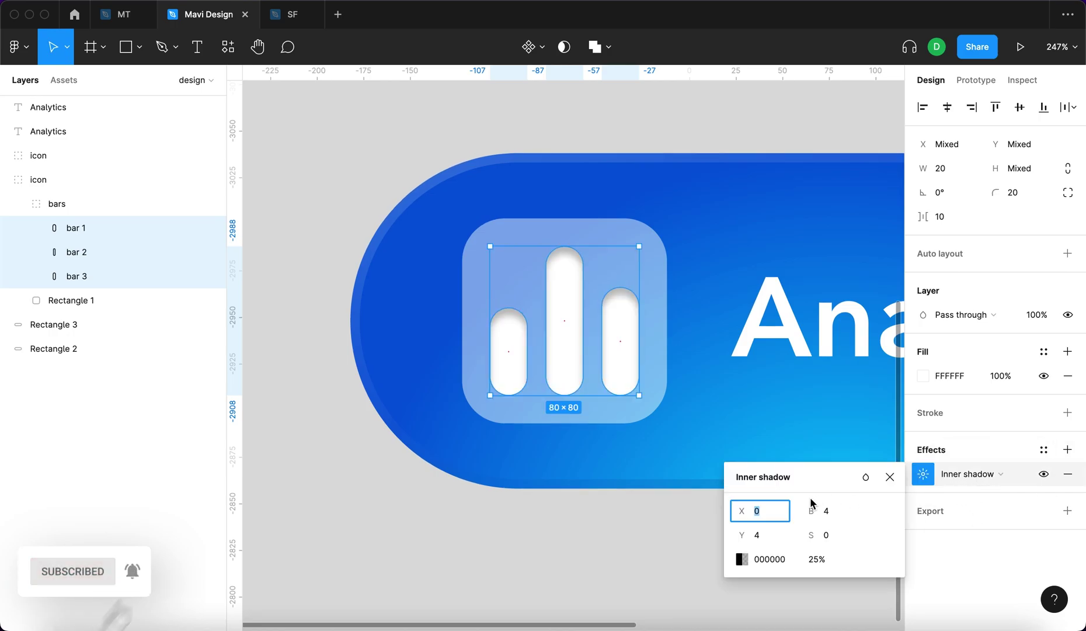
Set the offset of the bars' inner shadow to X -3 and Y -2
key(Down)
key(Down)
key(Down)
key(Down)
key(Up)
click(767, 544)
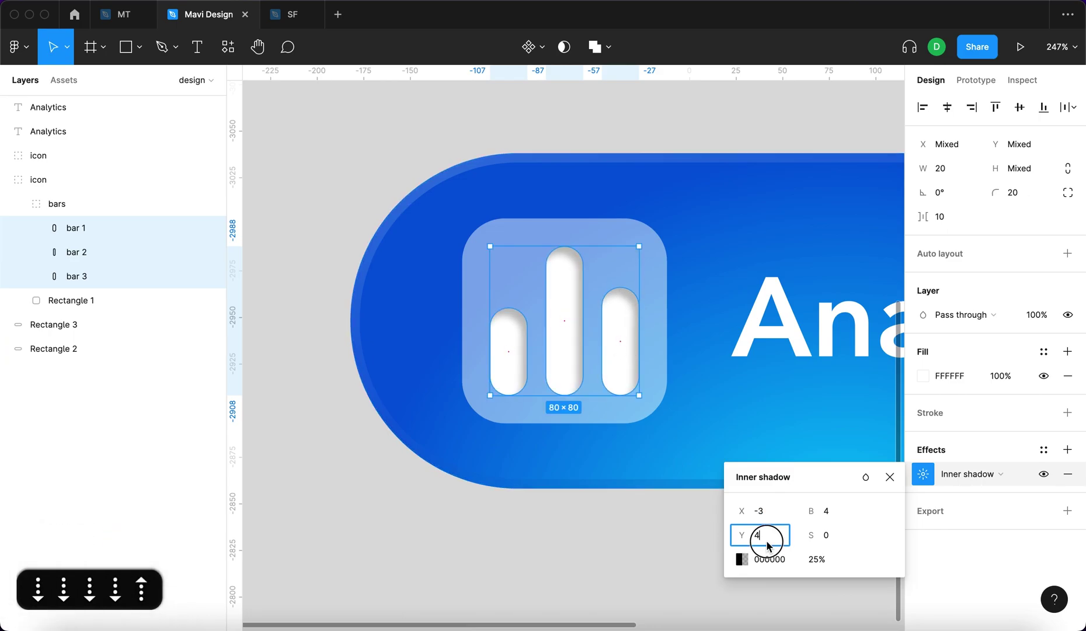
key(Down)
key(Down)
key(Down)
key(Down)
key(Down)
key(Down)
click(578, 517)
Recolour the inner shadow of the three bars with 015ADD, sampled from the pill's blue
scroll(448, 427, right, 2)
scroll(449, 427, down, 1)
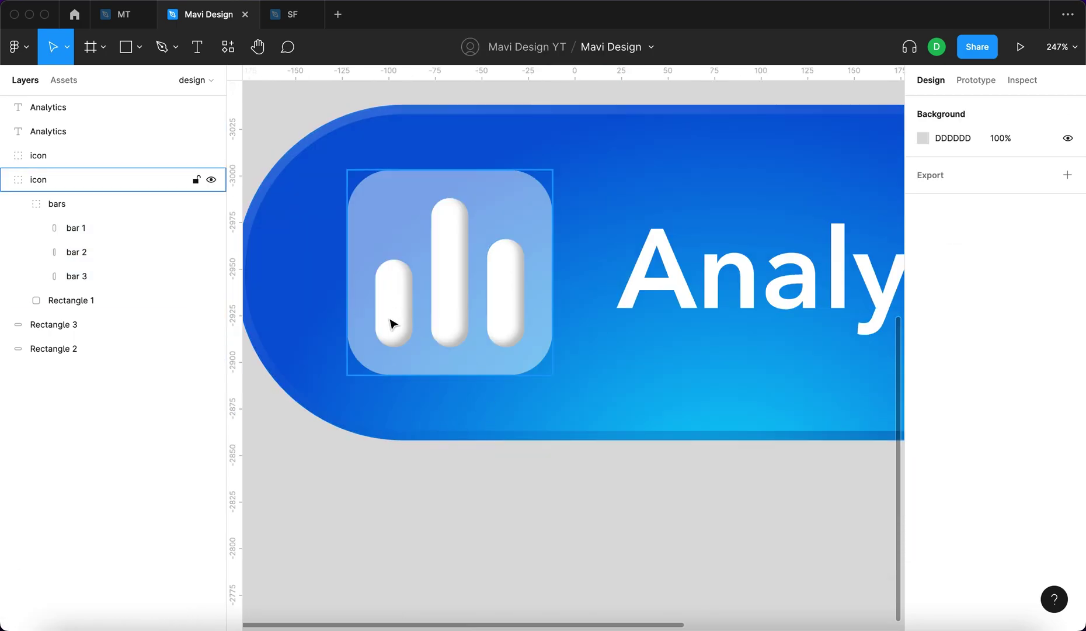
scroll(391, 323, up, 1)
scroll(478, 395, right, 2)
scroll(448, 344, left, 3)
scroll(448, 344, up, 1)
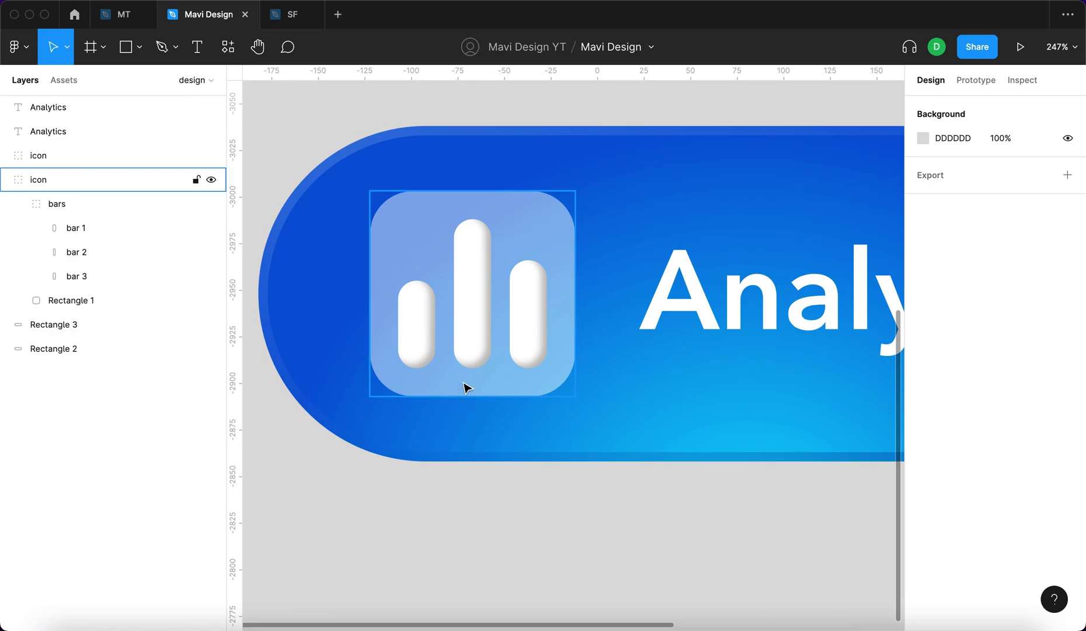
click(537, 344)
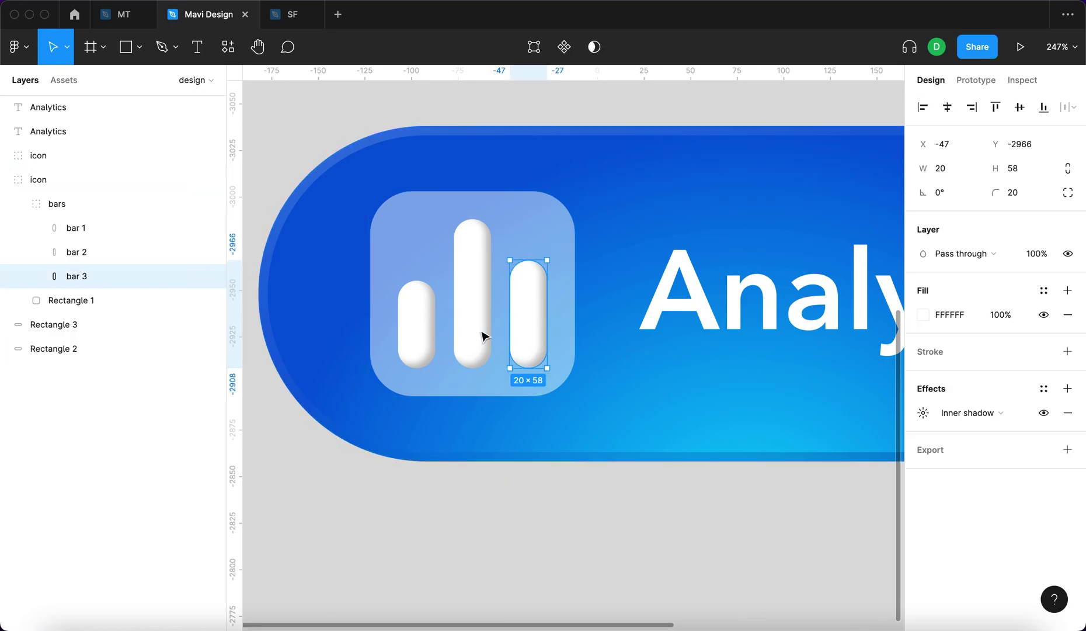
shift+click(477, 337)
shift+click(416, 327)
click(923, 473)
click(743, 559)
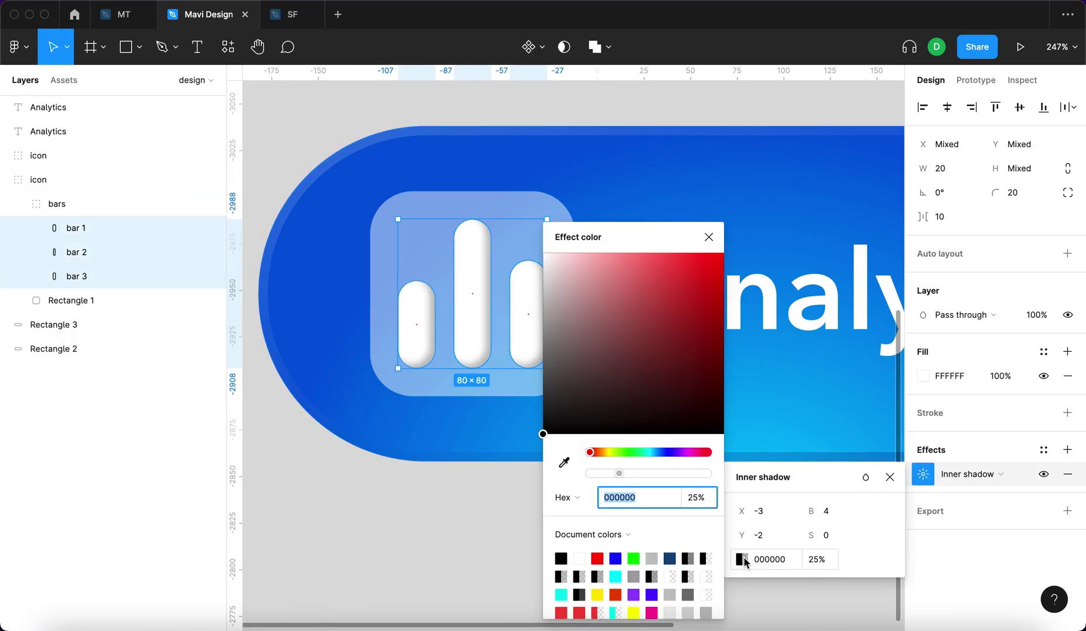
scroll(472, 449, right, 2)
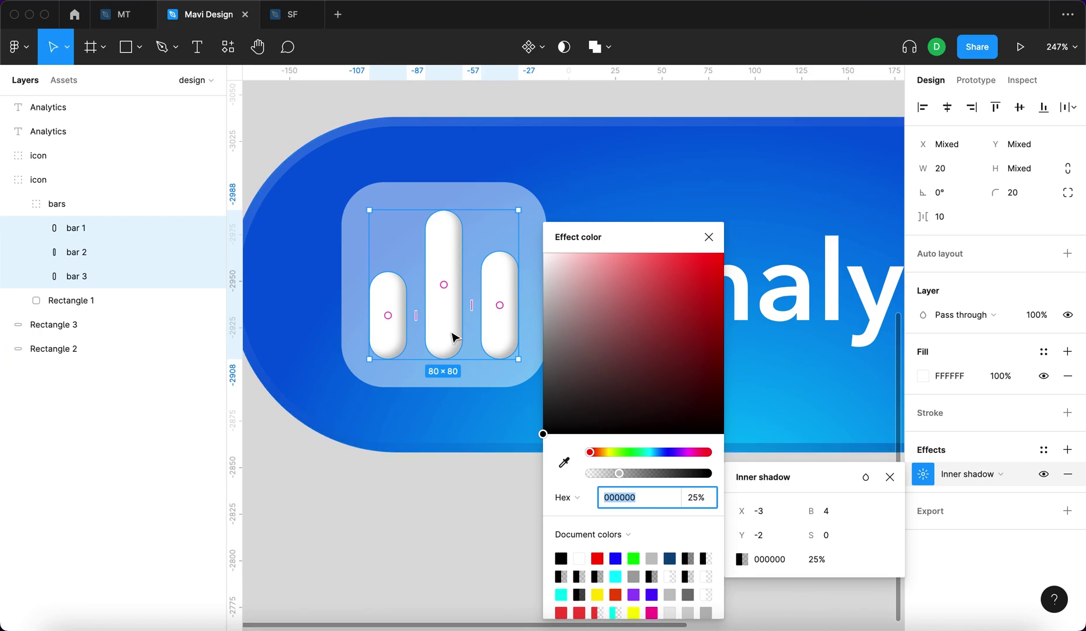
click(562, 463)
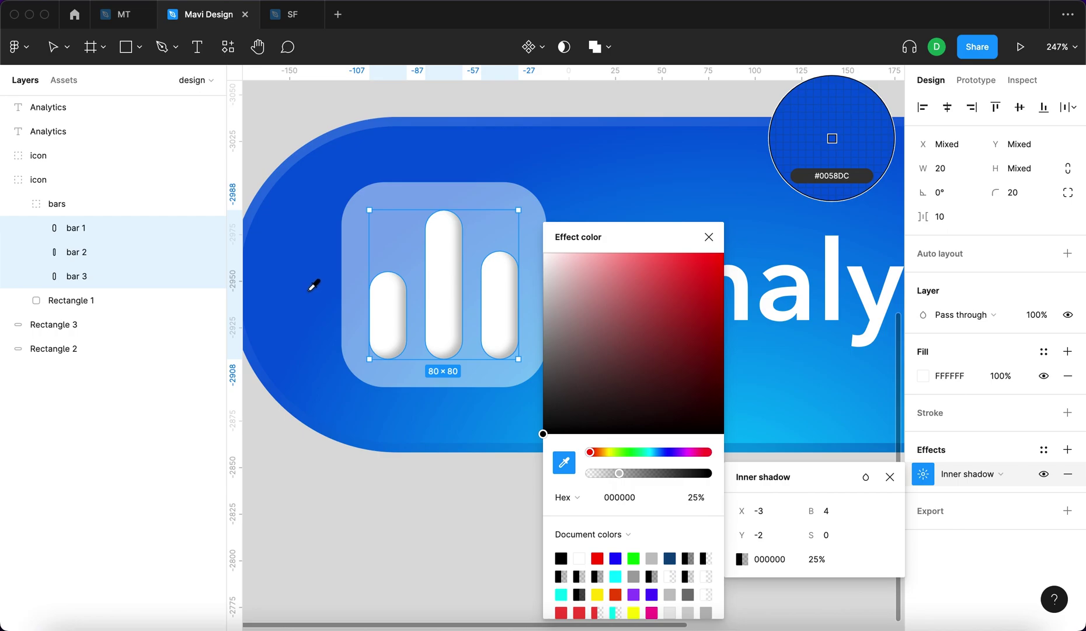
click(336, 300)
Set the opacity of the bars' inner shadow to 26%
click(695, 496)
key(shift+Down)
key(shift+Down)
key(shift+Down)
key(shift+Down)
key(shift+Down)
key(shift+Down)
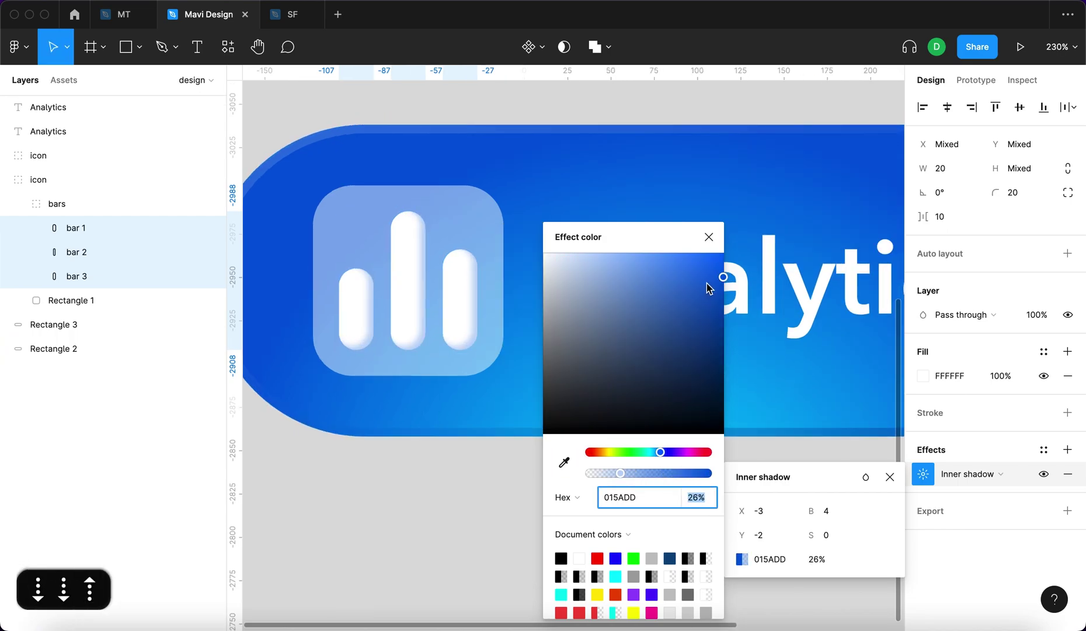
Brighten the colour of the bars' inner shadow and shift its hue towards cyan
drag(709, 288, 708, 237)
click(662, 453)
drag(662, 459, 637, 472)
click(516, 505)
scroll(479, 385, left, 2)
scroll(479, 386, up, 1)
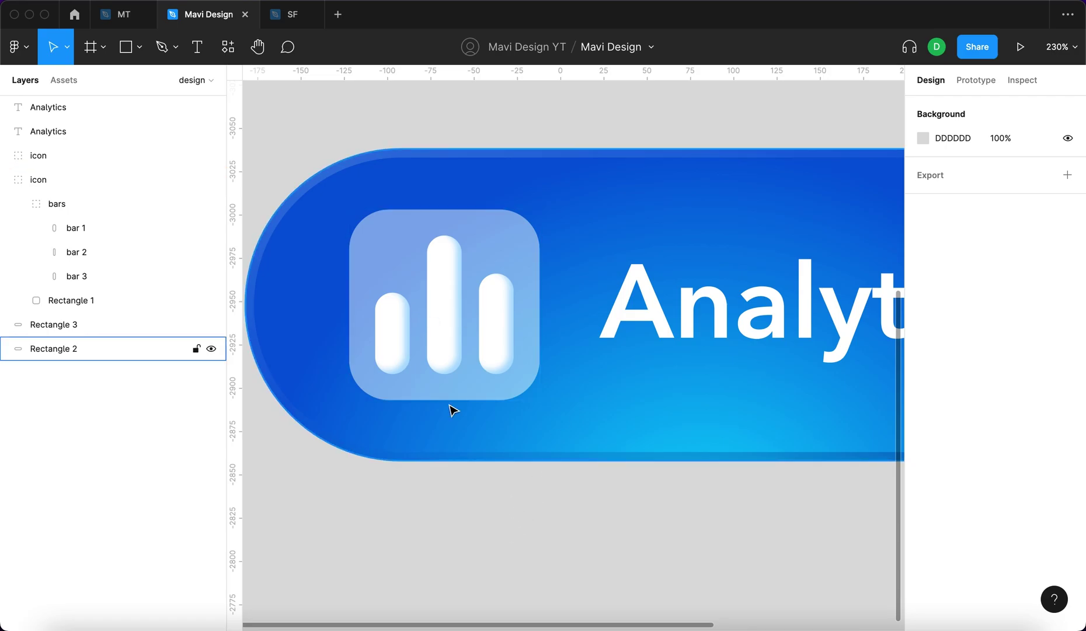
scroll(450, 404, up, 4)
scroll(521, 385, down, 7)
click(544, 547)
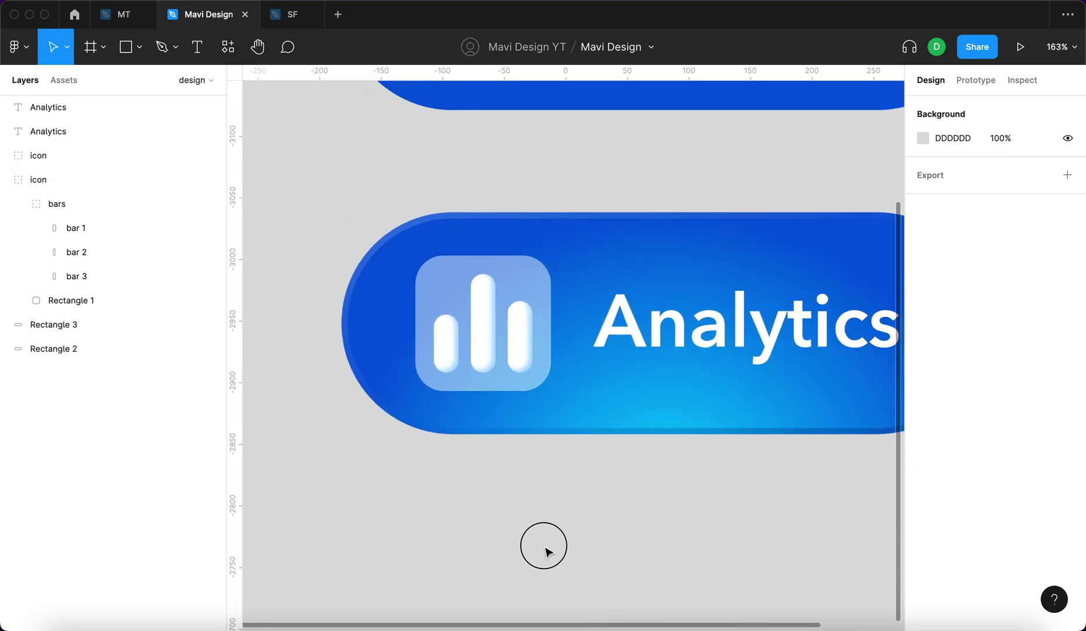
click(528, 284)
click(466, 533)
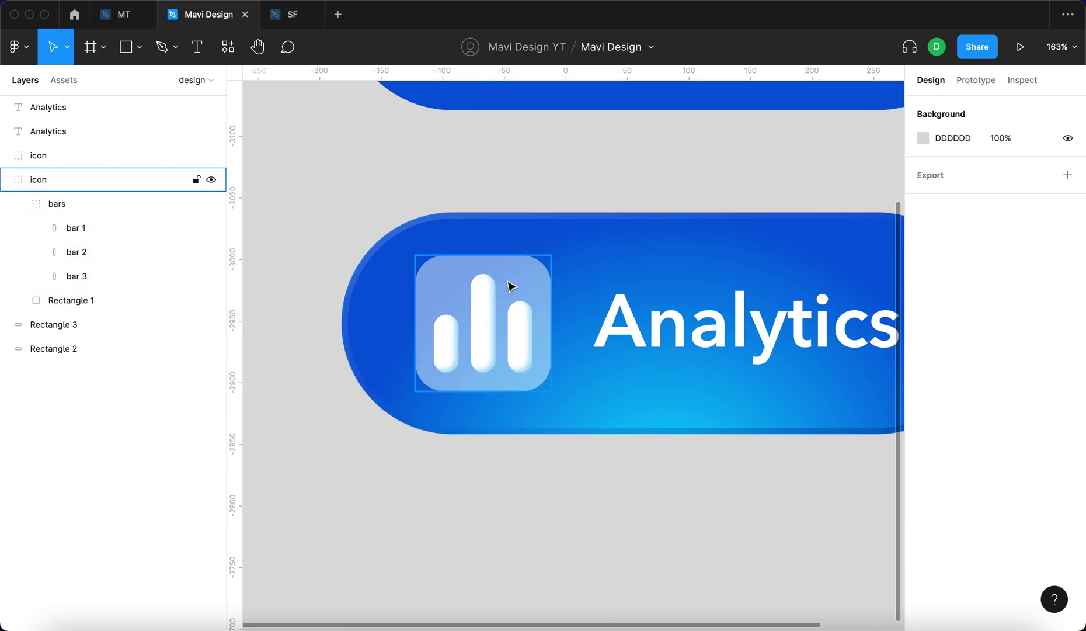
click(532, 284)
key(Escape)
Rename the rounded rectangle behind the bars of the glowing button as icon background and collapse the bars group
click(538, 294)
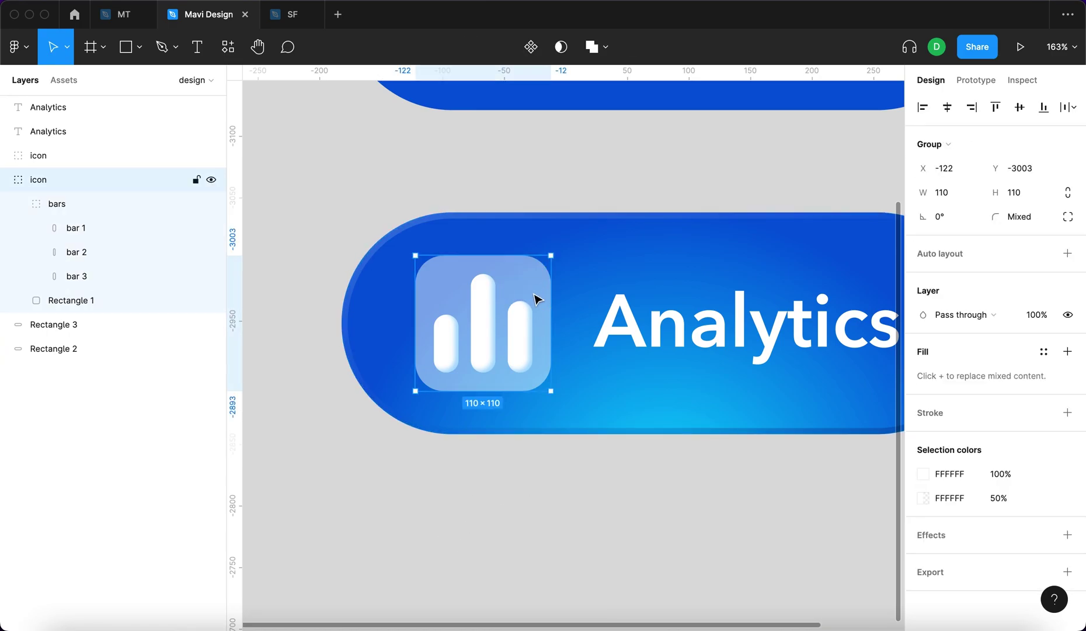
double_click(539, 299)
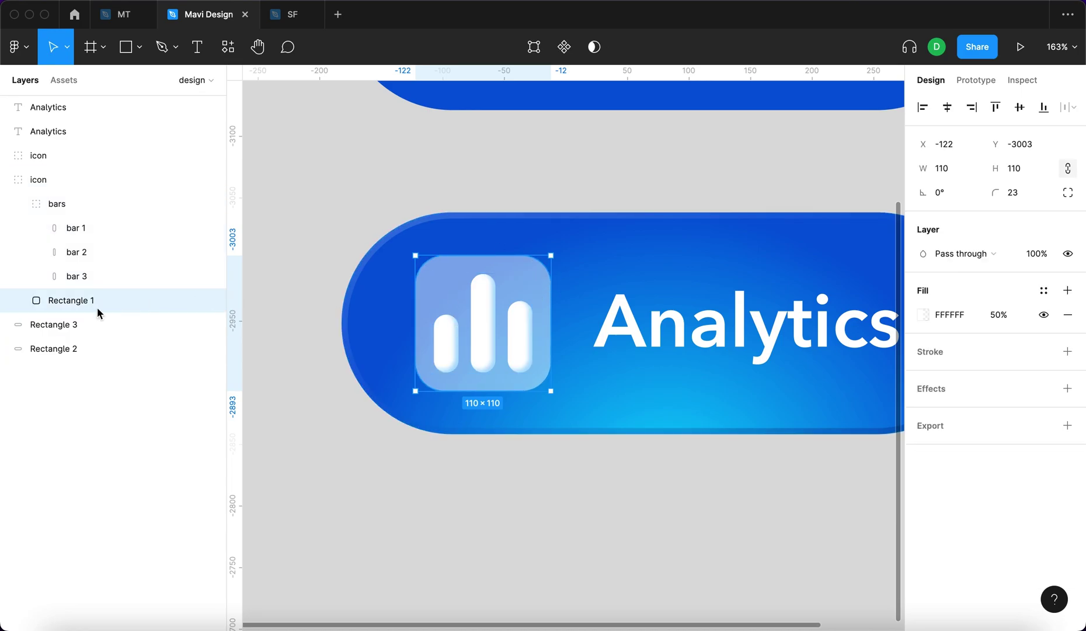
double_click(68, 308)
text(icon ba)
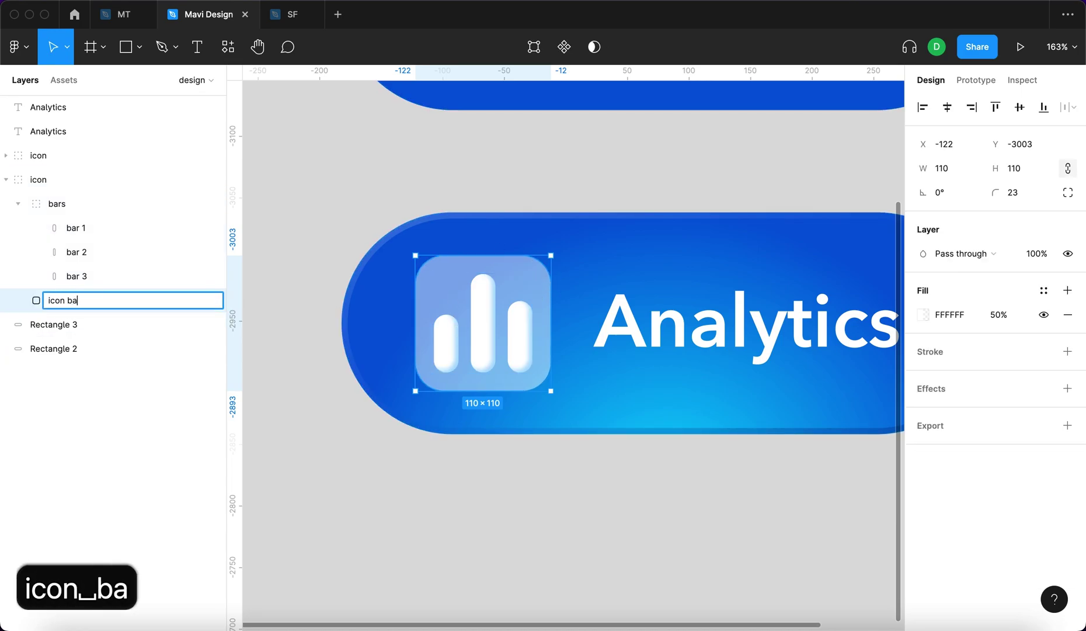
text(ckground)
key(Return)
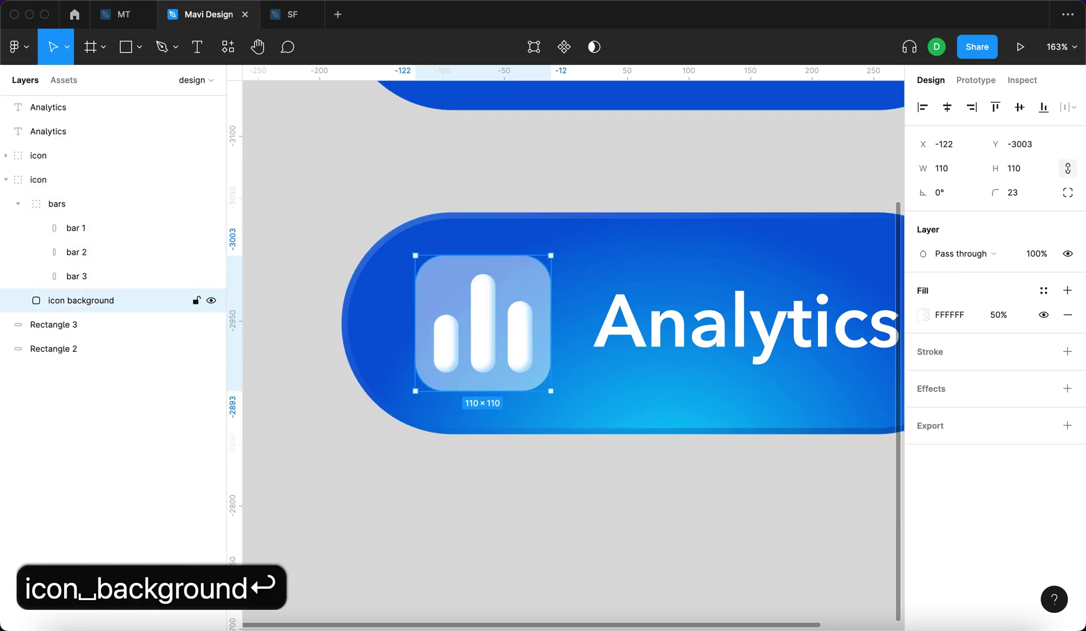
click(17, 203)
Add an effect to the icon background, change it to Background blur and open its settings
click(541, 325)
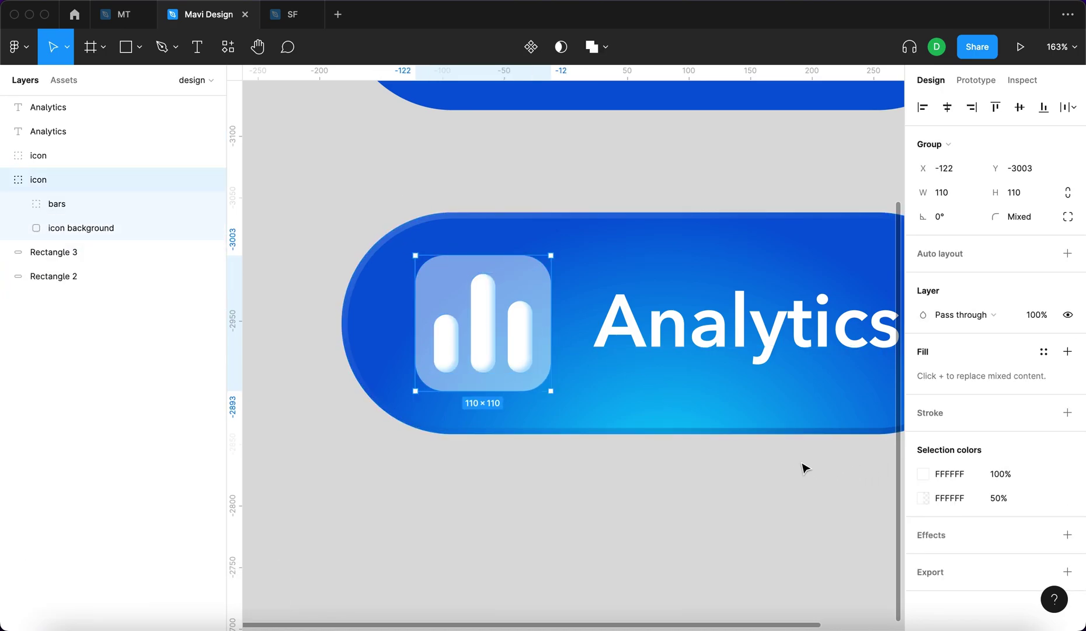
click(146, 229)
click(1068, 389)
click(984, 410)
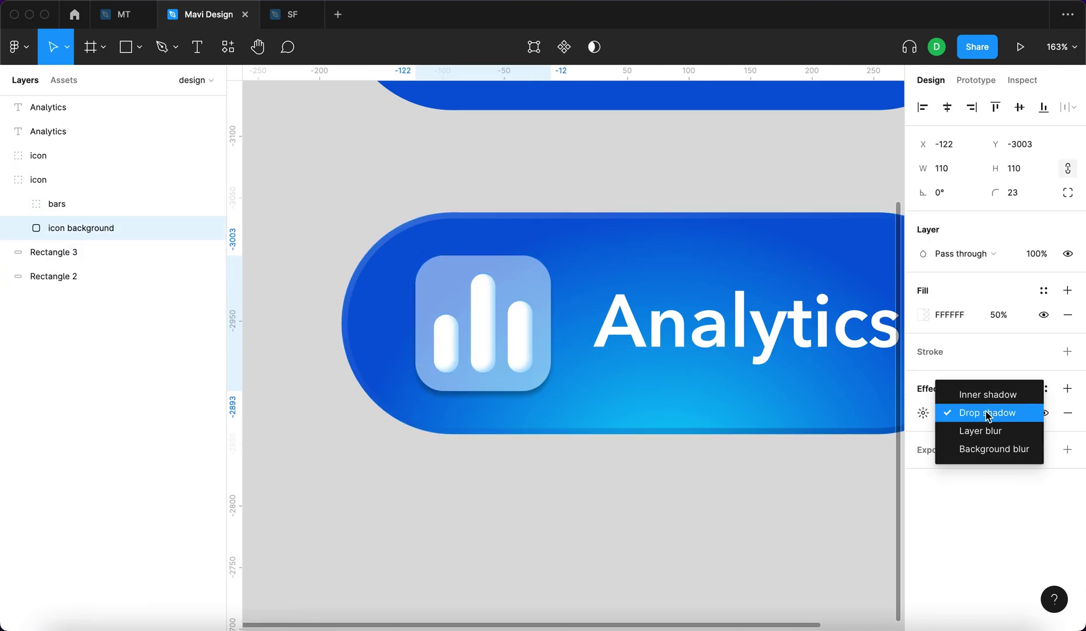
click(984, 447)
click(923, 413)
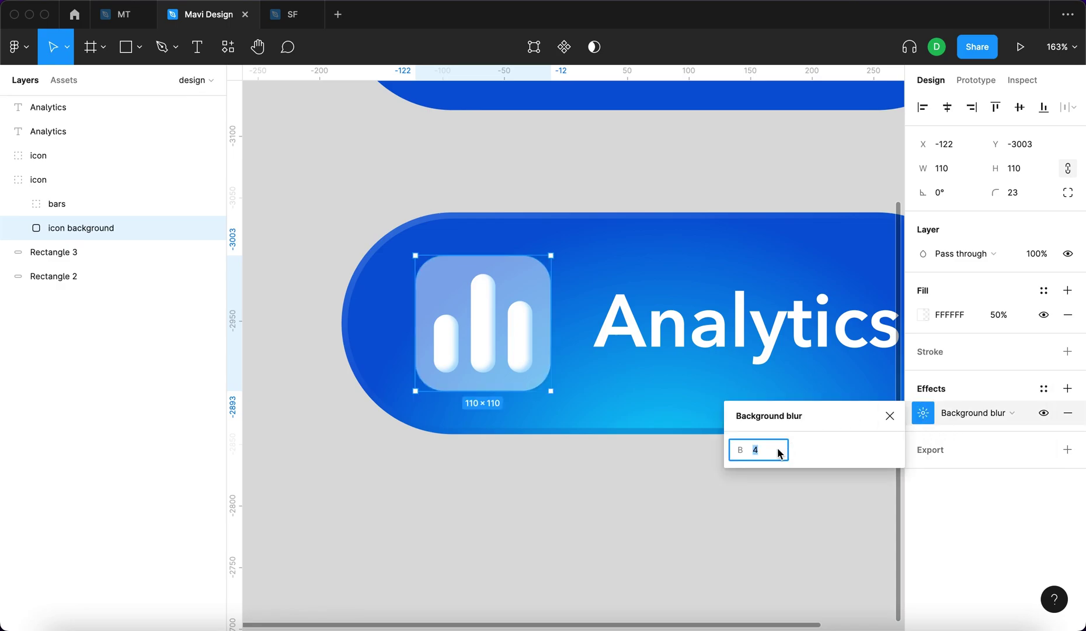
Set the background blur of the icon background to 40
key(shift+Up)
key(shift+Down)
key(shift+Up)
key(shift+Up)
key(shift+Up)
key(shift+Up)
key(shift+Up)
key(shift+Down)
key(Down)
key(Down)
key(Down)
key(Down)
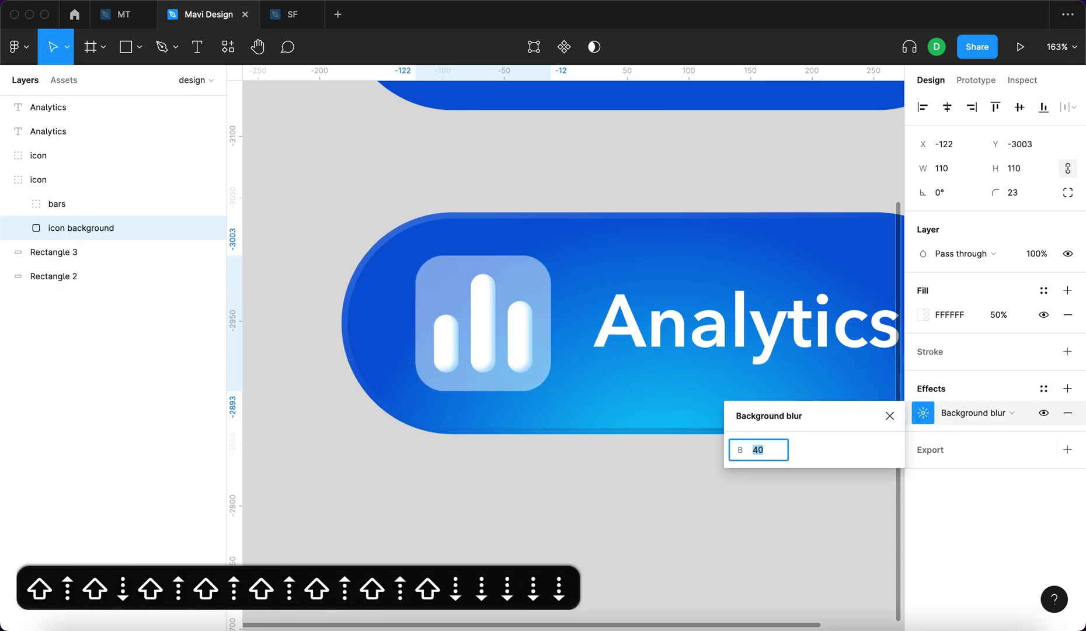
key(Return)
Duplicate the glowing Analytics button below the original and shrink the copy's pill until the icon overhangs its rounded end
scroll(732, 446, right, 5)
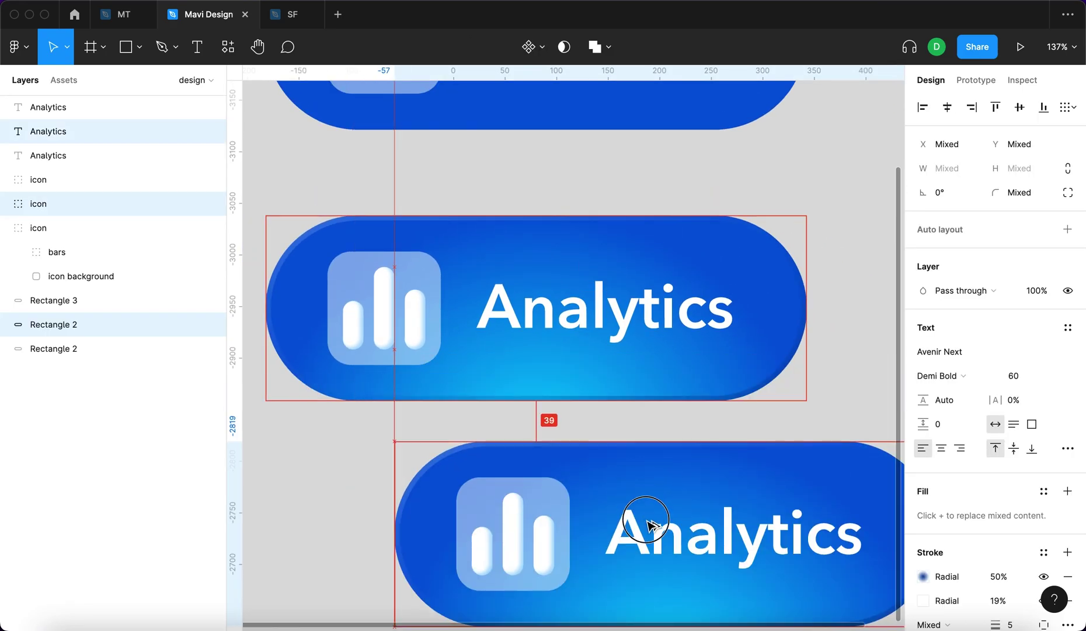
drag(648, 520, 657, 563)
drag(361, 475, 458, 433)
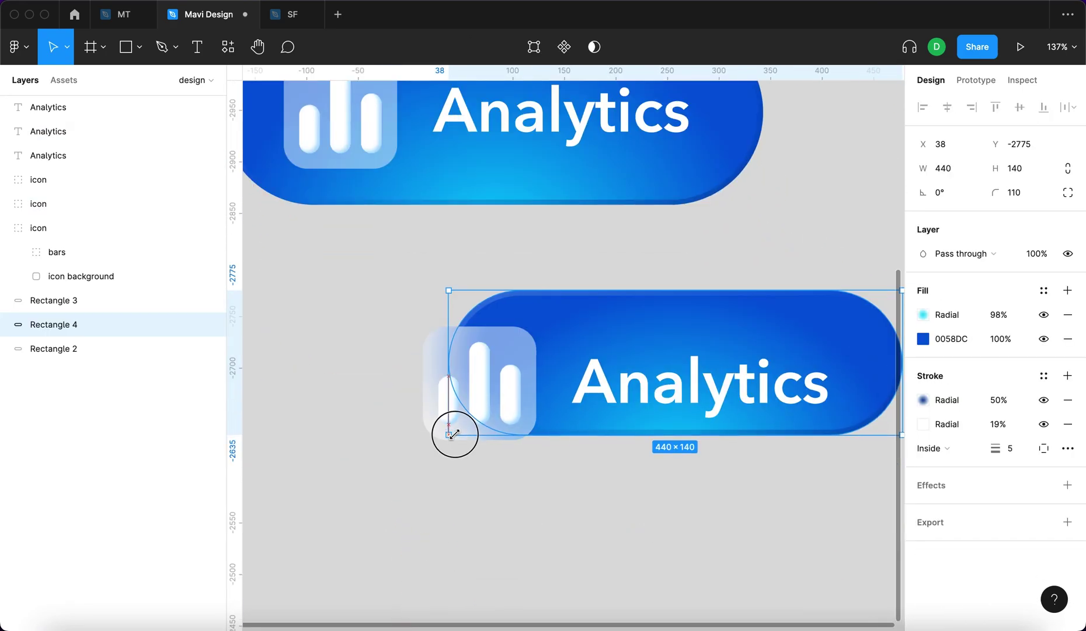
click(533, 538)
scroll(330, 363, up, 3)
scroll(506, 365, down, 3)
click(676, 236)
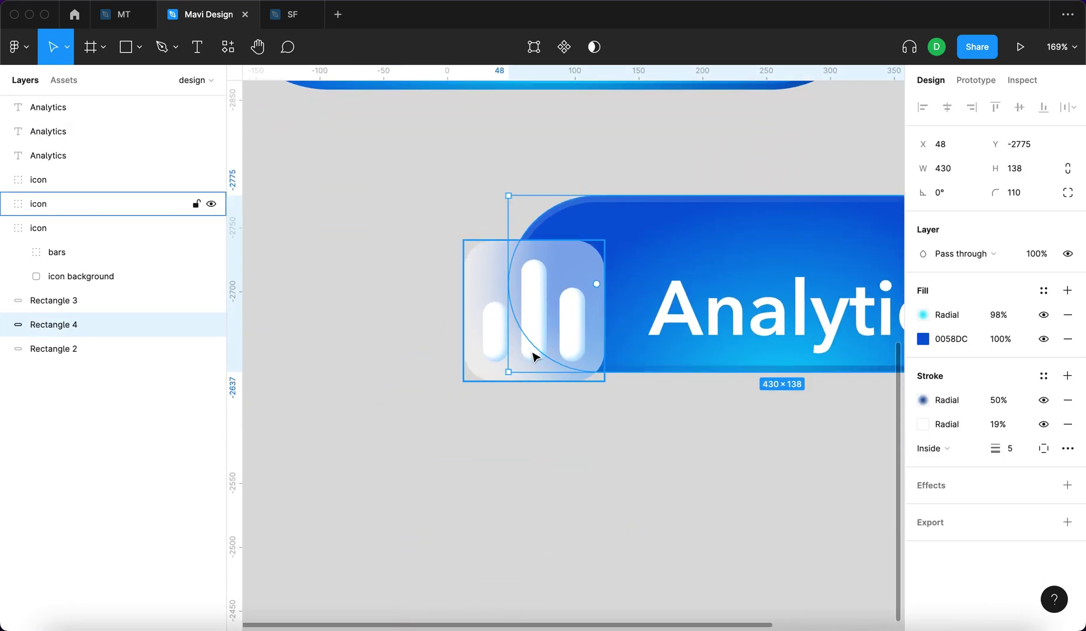
mouse_move(505, 378)
mouse_down()
mouse_move(486, 373)
mouse_move(490, 434)
mouse_move(512, 368)
mouse_up()
click(448, 390)
Try a background blur of 20 on the icon background of the lowest button
scroll(570, 436, down, 6)
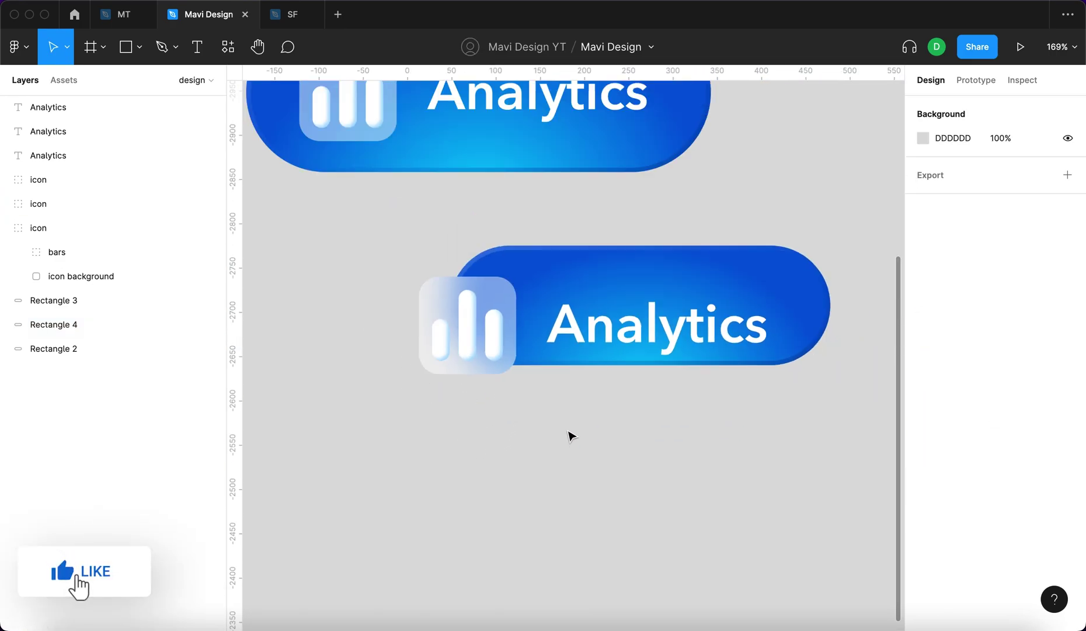
scroll(605, 420, up, 6)
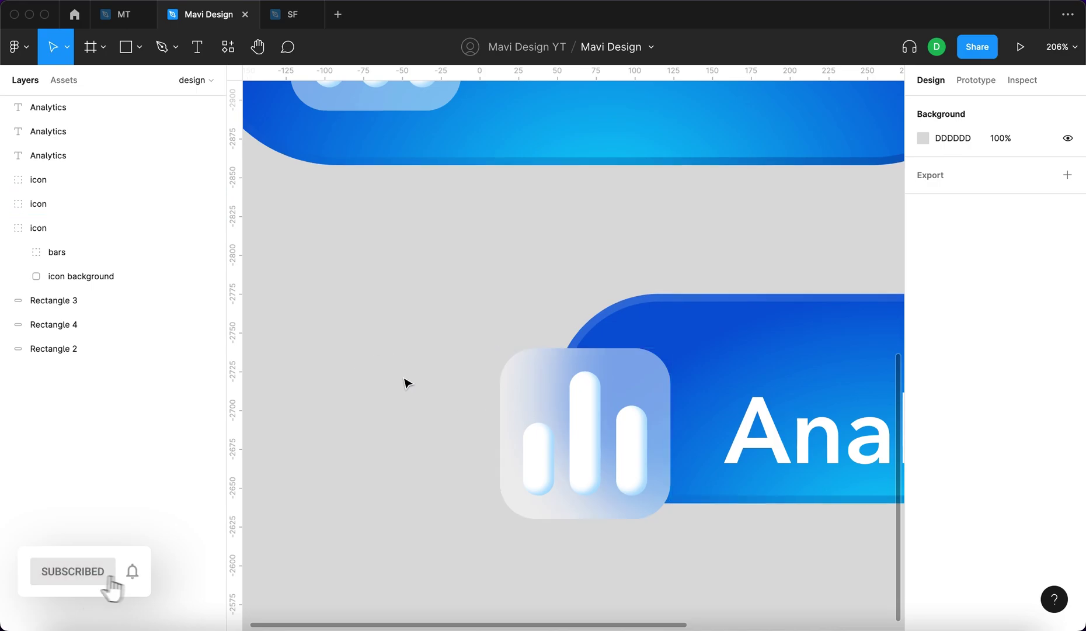
scroll(407, 381, down, 2)
double_click(503, 390)
click(923, 412)
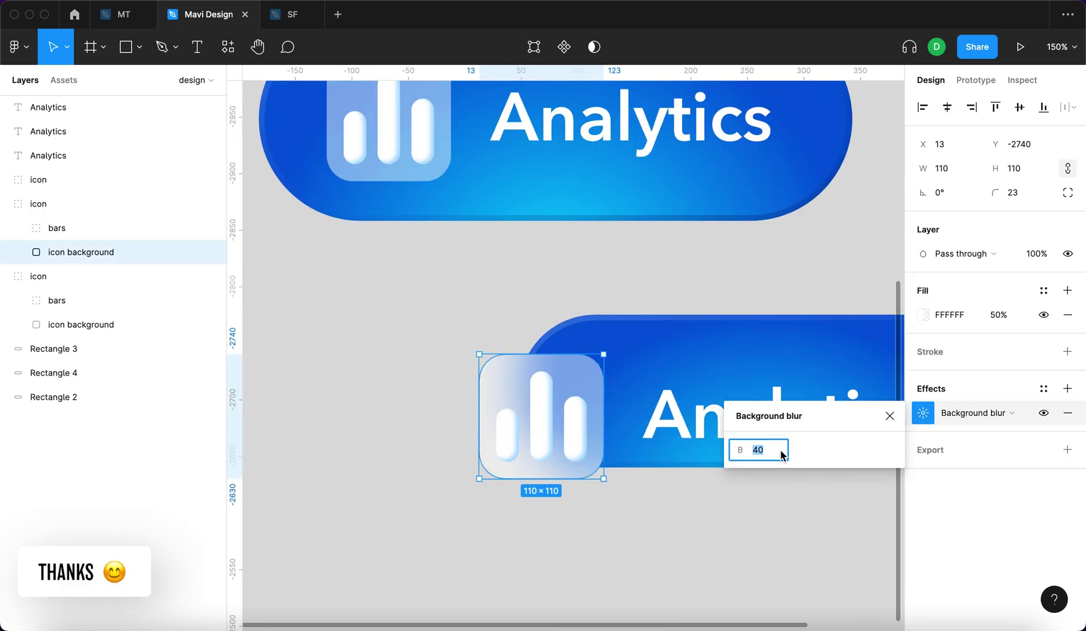
key(shift+Down)
key(shift+Down)
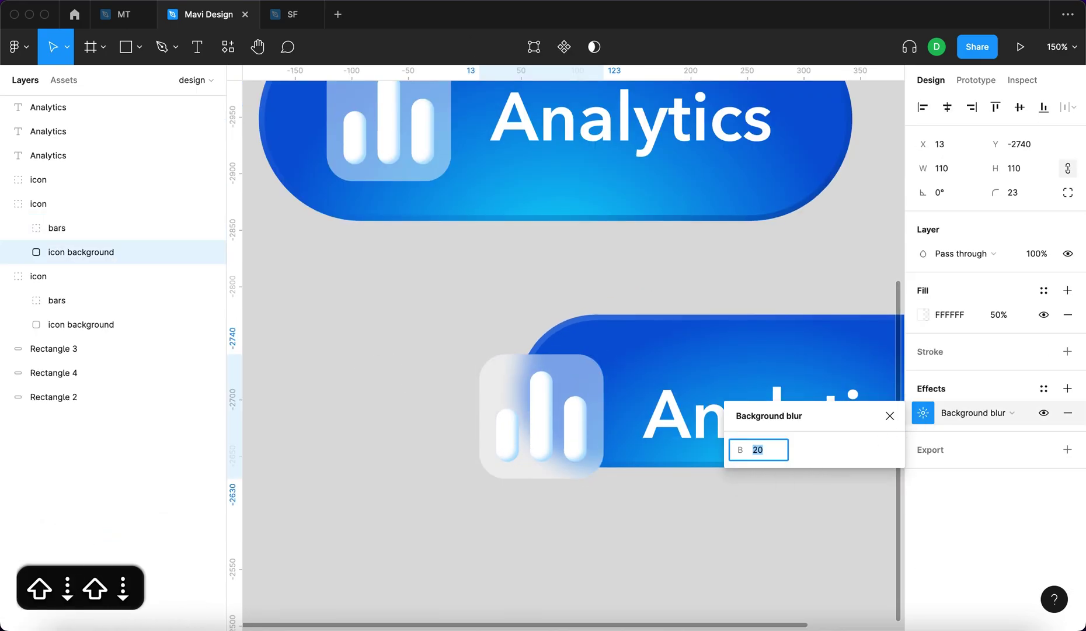
Compare background blur strengths on the lowest button's icon background and settle on 30
scroll(470, 451, down, 3)
click(412, 477)
scroll(410, 475, up, 3)
super+click(539, 447)
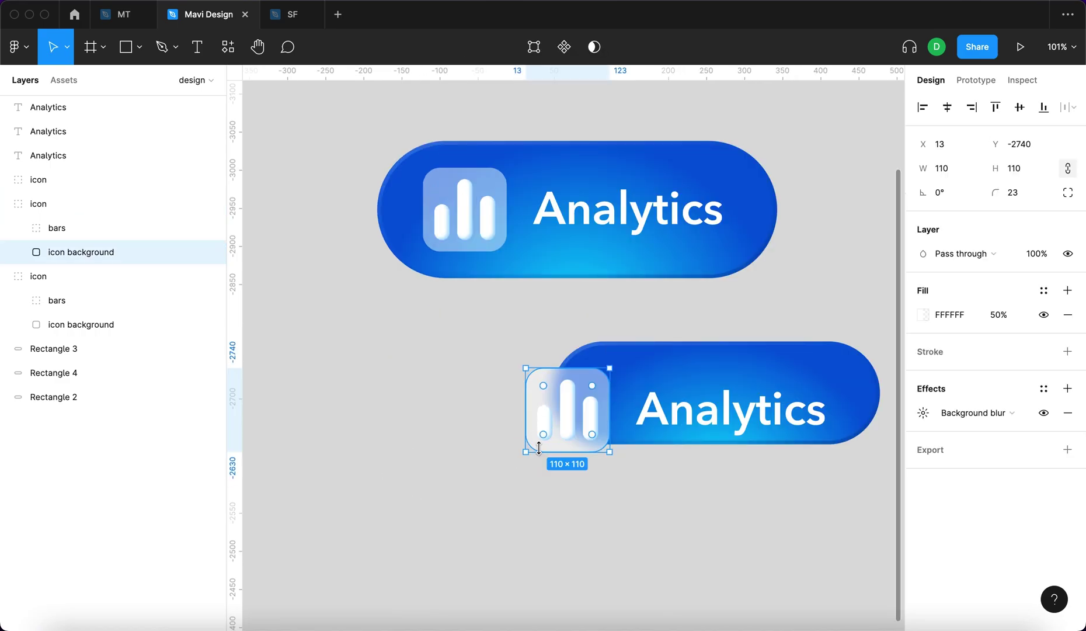
click(921, 422)
key(shift+Up)
key(shift+Up)
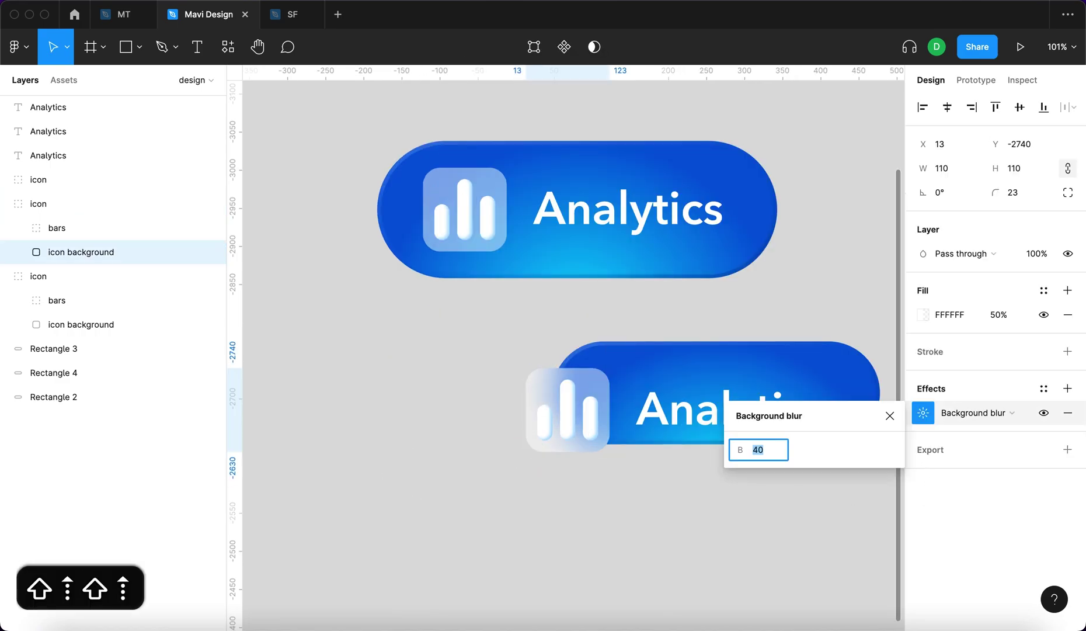
key(shift+Down)
key(shift+Down)
key(Up)
key(Up)
key(Up)
key(Up)
key(Up)
key(Up)
key(Up)
key(Up)
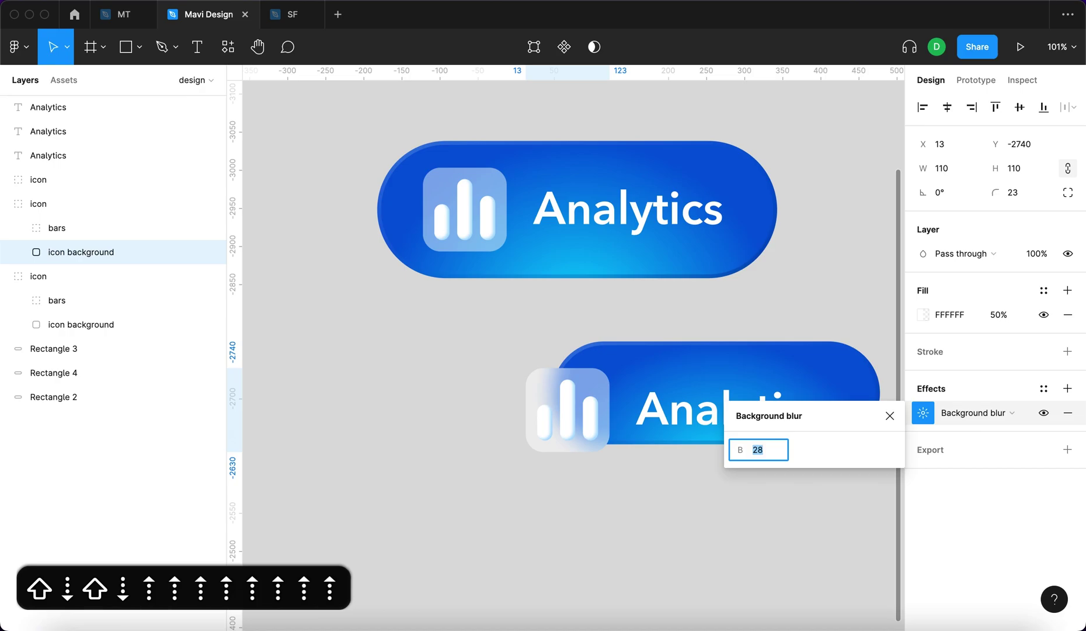
key(Up)
key(Up)
click(574, 432)
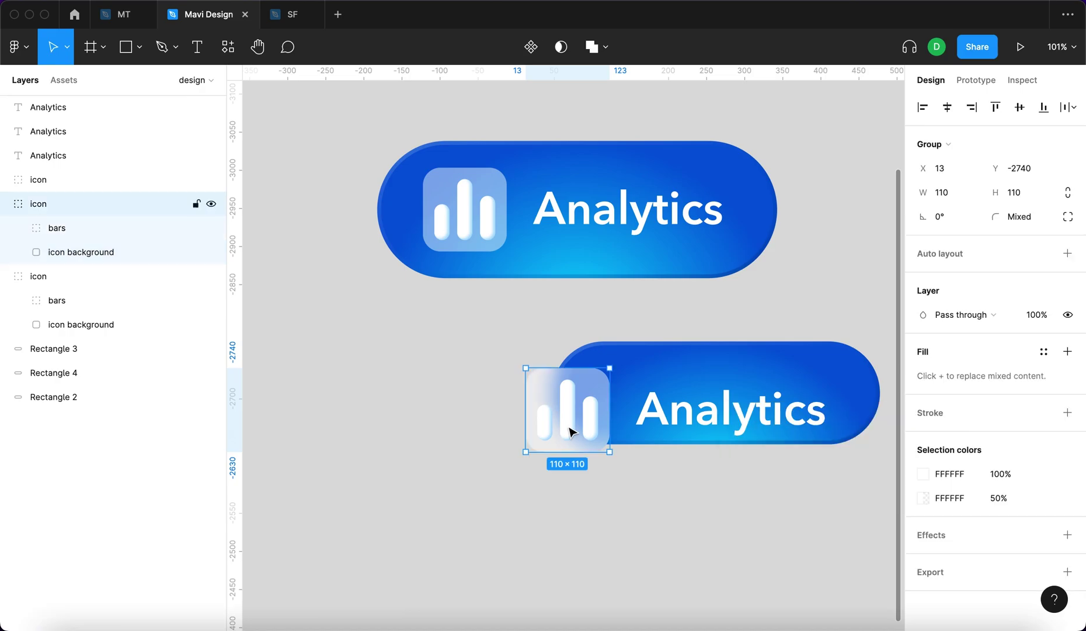
click(680, 508)
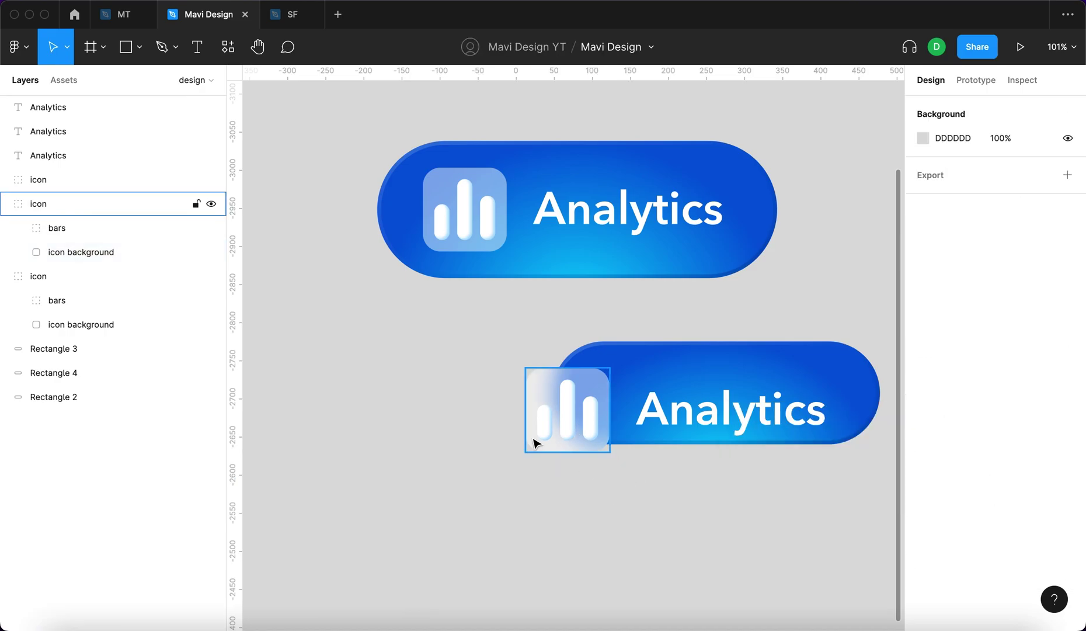
Add a drop shadow to the icon background of the middle button
click(70, 324)
click(57, 278)
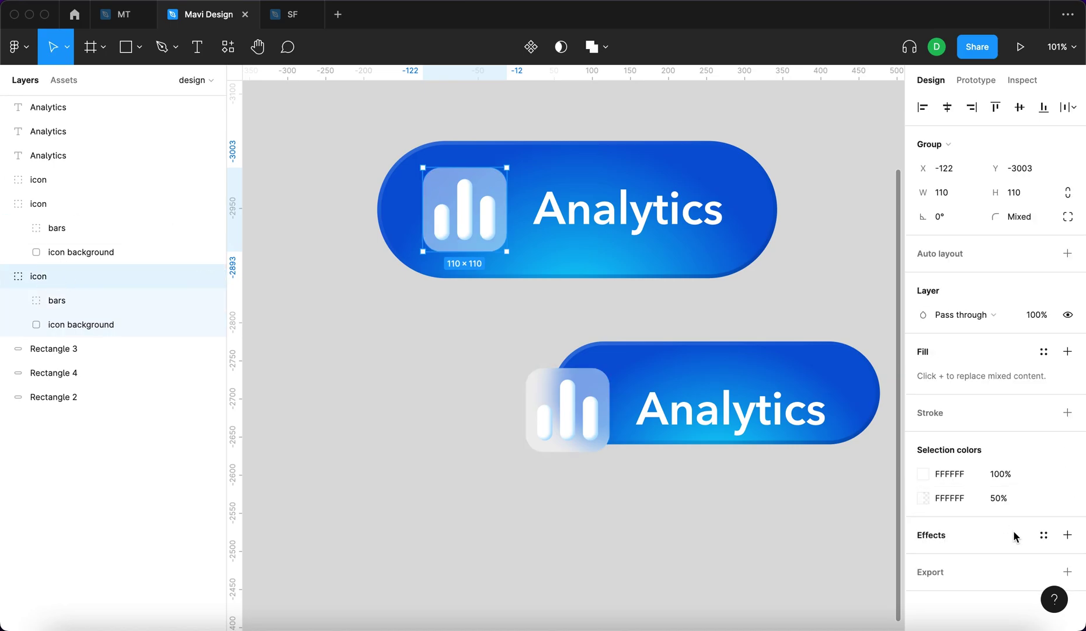
click(104, 329)
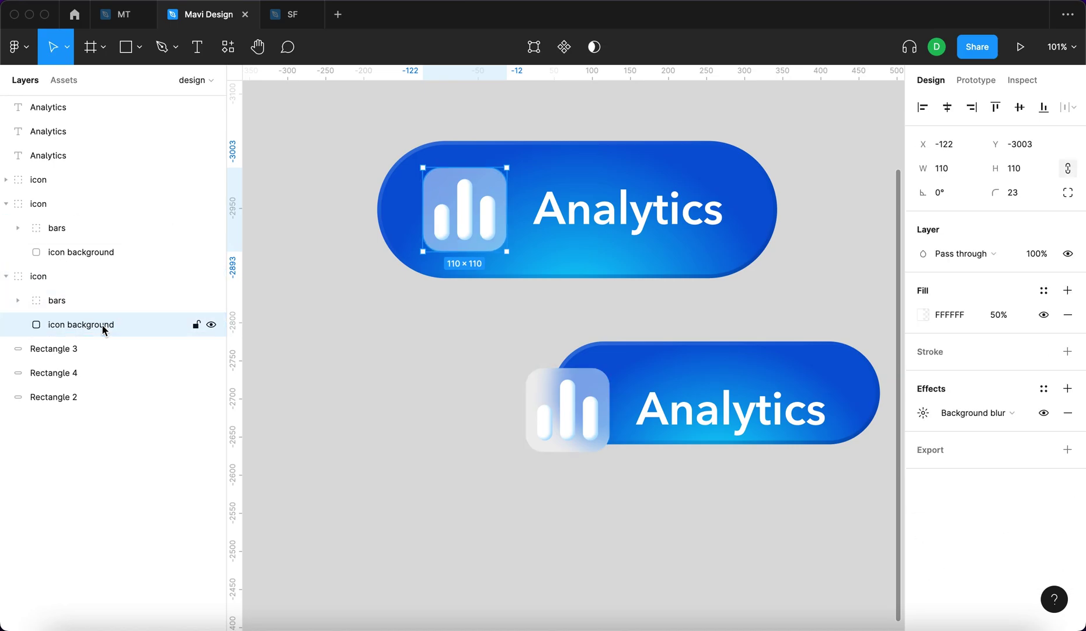
click(1067, 388)
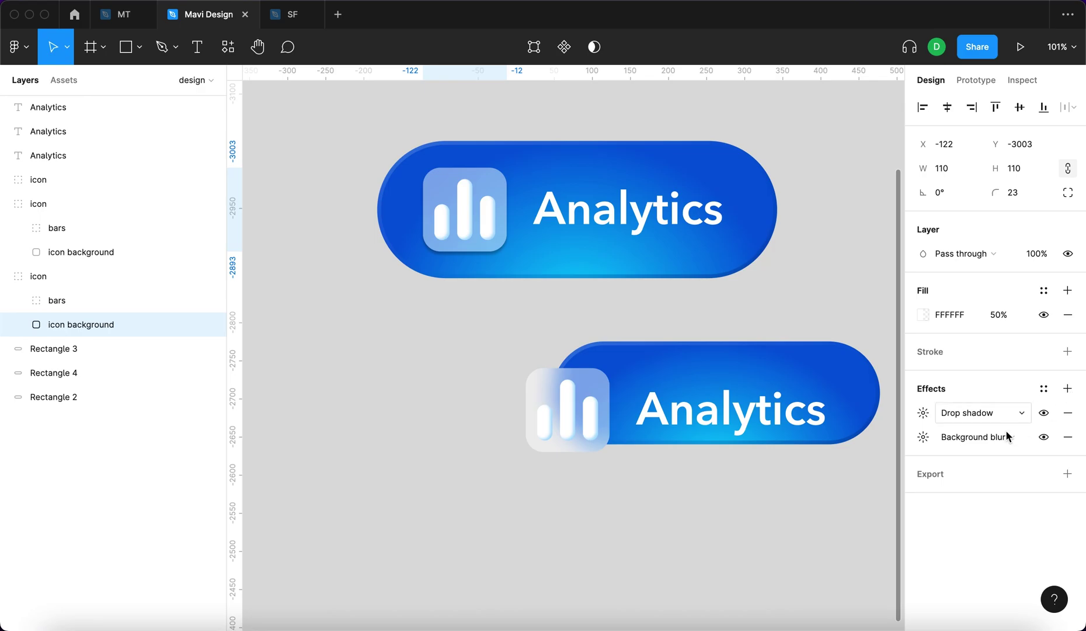
Set the offset of the icon background's drop shadow to X 8 and Y 21
click(921, 418)
click(764, 474)
key(shift+Up)
key(shift+Up)
key(shift+Down)
key(shift+Up)
key(shift+Down)
key(shift+Up)
key(Down)
key(Down)
key(Down)
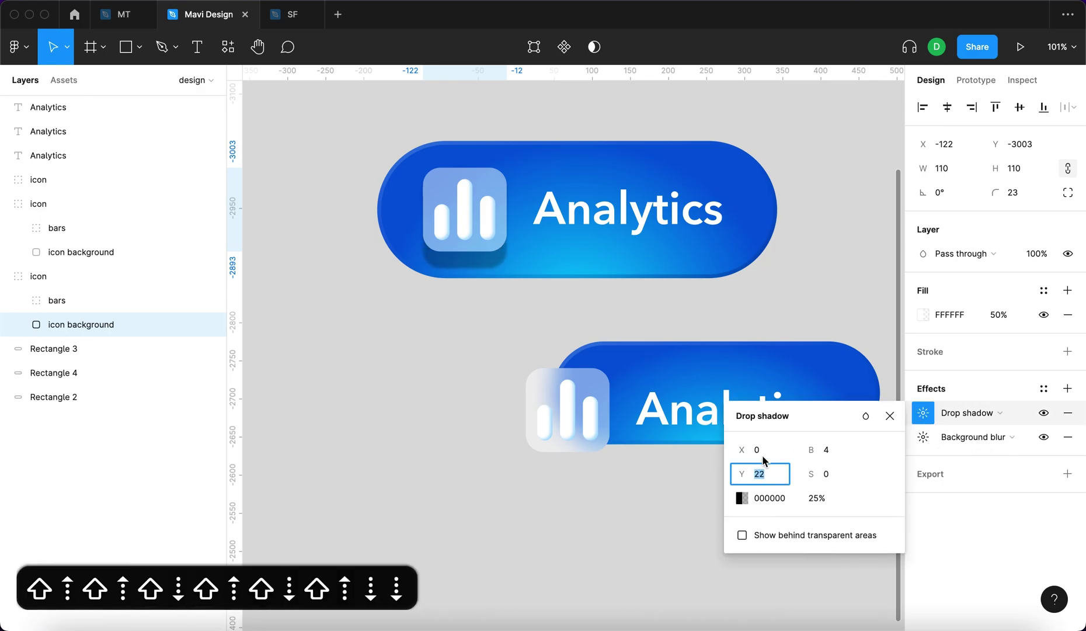
click(764, 452)
key(Up)
key(Up)
key(Up)
key(Up)
key(Up)
key(Up)
key(Up)
key(Up)
Soften the icon background's drop shadow by raising its blur
click(827, 450)
key(shift+Up)
key(shift+Up)
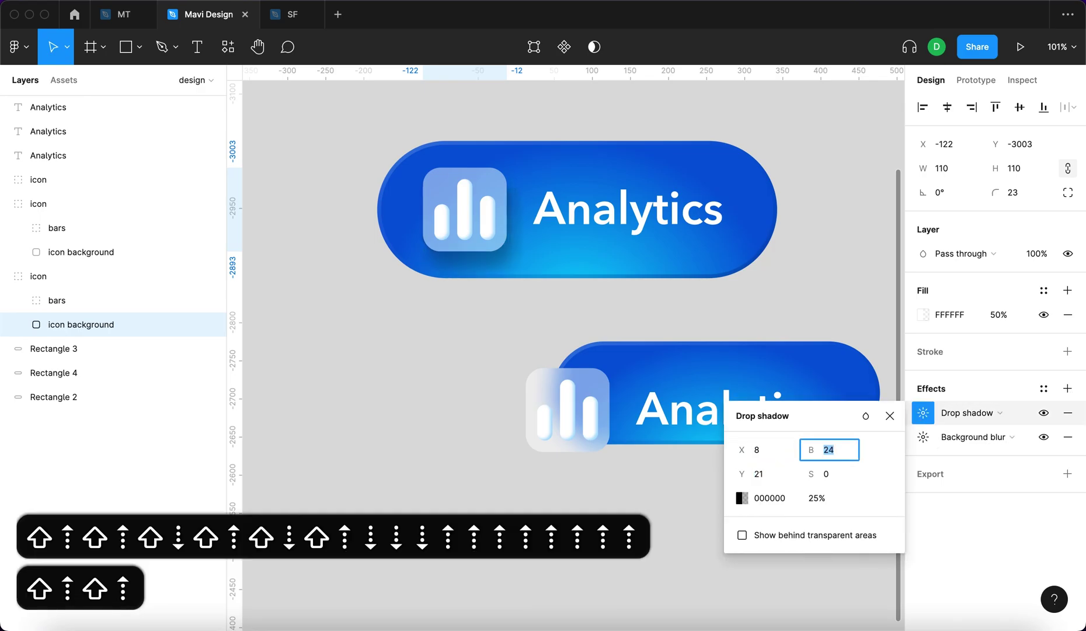
key(shift+Up)
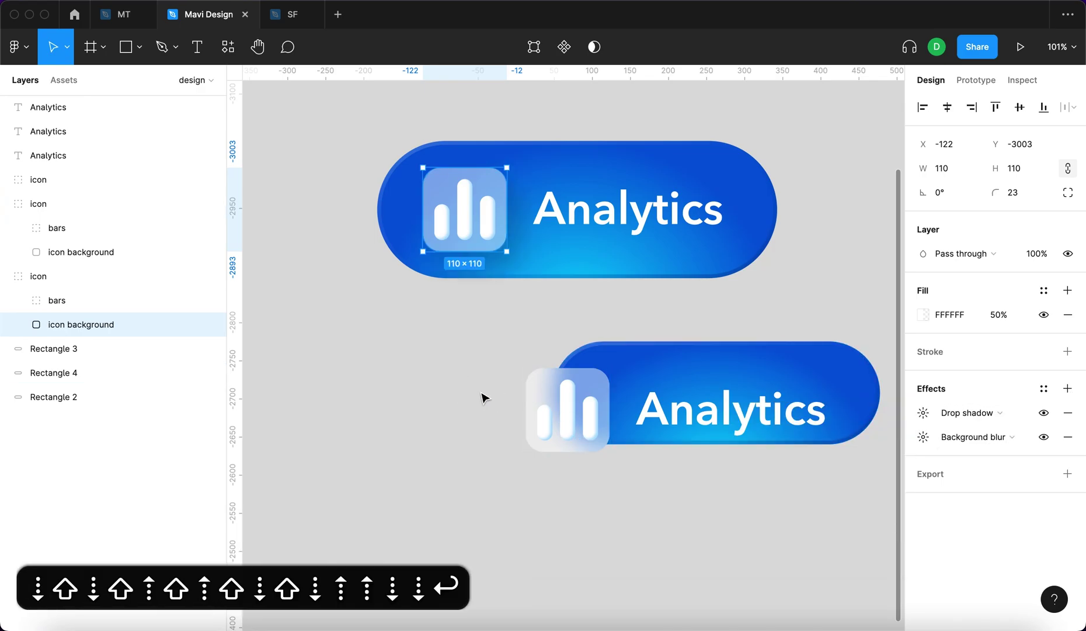
click(483, 395)
Try shrinking the middle button's pill so that its icon and drop shadow overhang the rounded end
scroll(479, 316, down, 5)
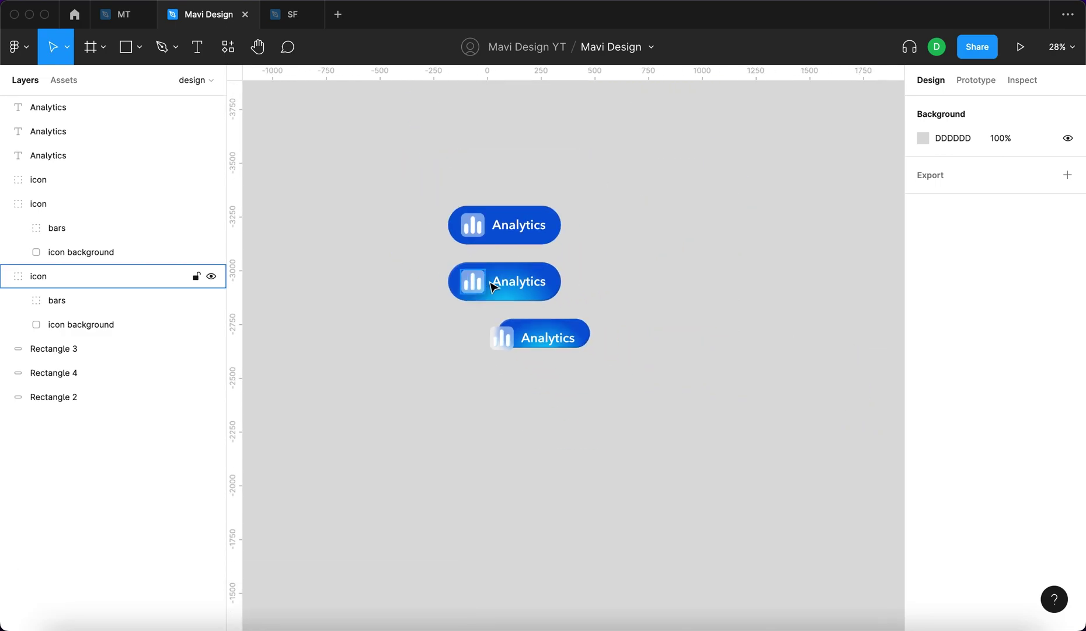
scroll(492, 281, up, 5)
click(364, 337)
drag(334, 360, 425, 308)
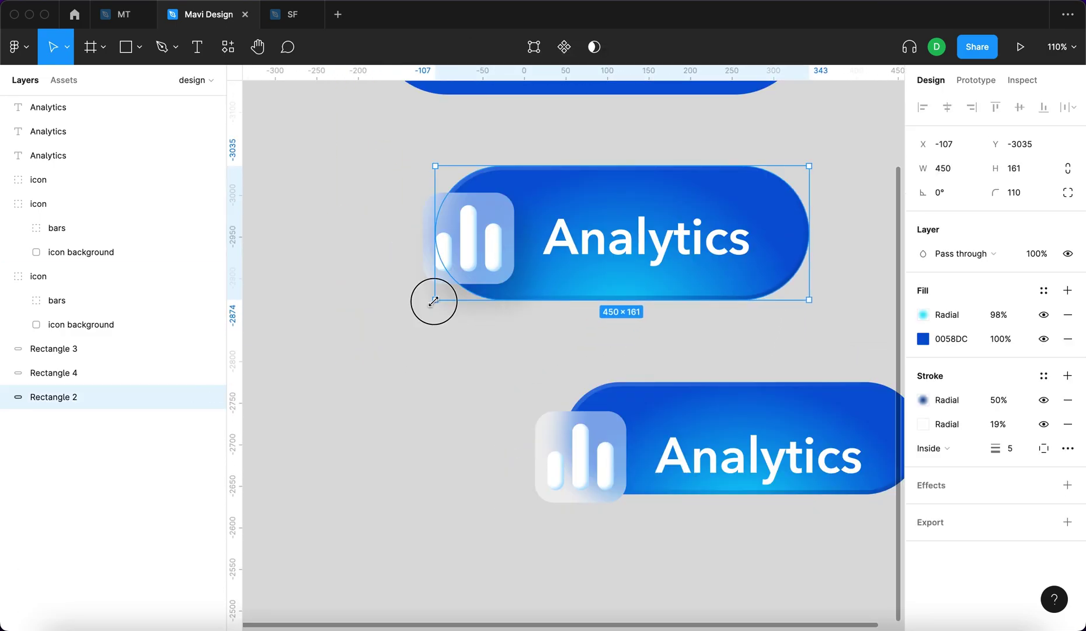
drag(433, 302, 458, 295)
click(442, 470)
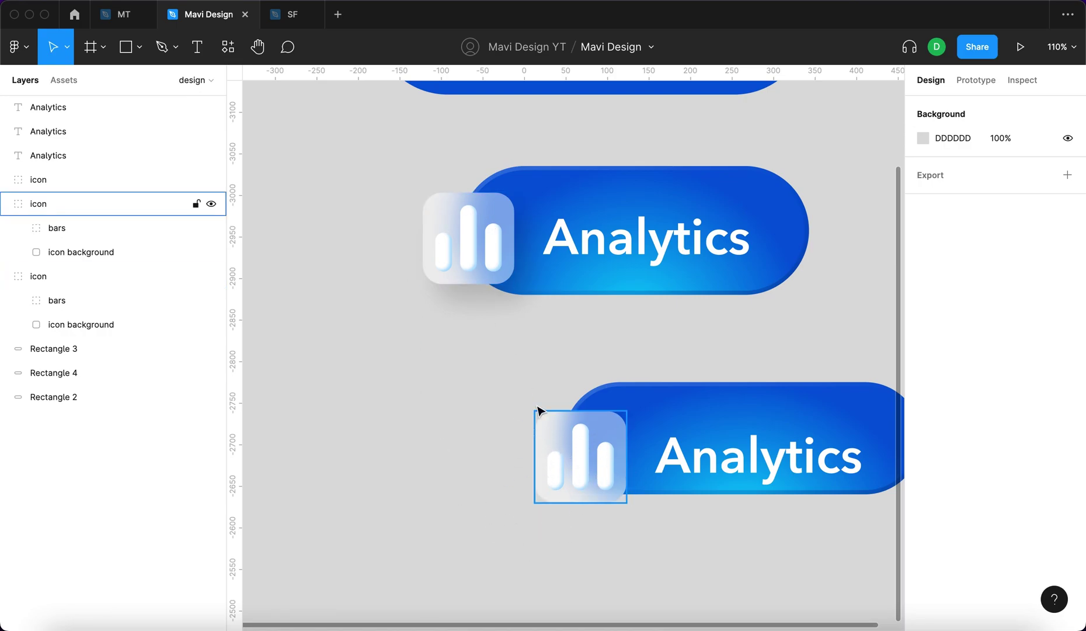
Undo the resizing of the middle button's pill
key(super+z)
key(super+z)
key(super+z)
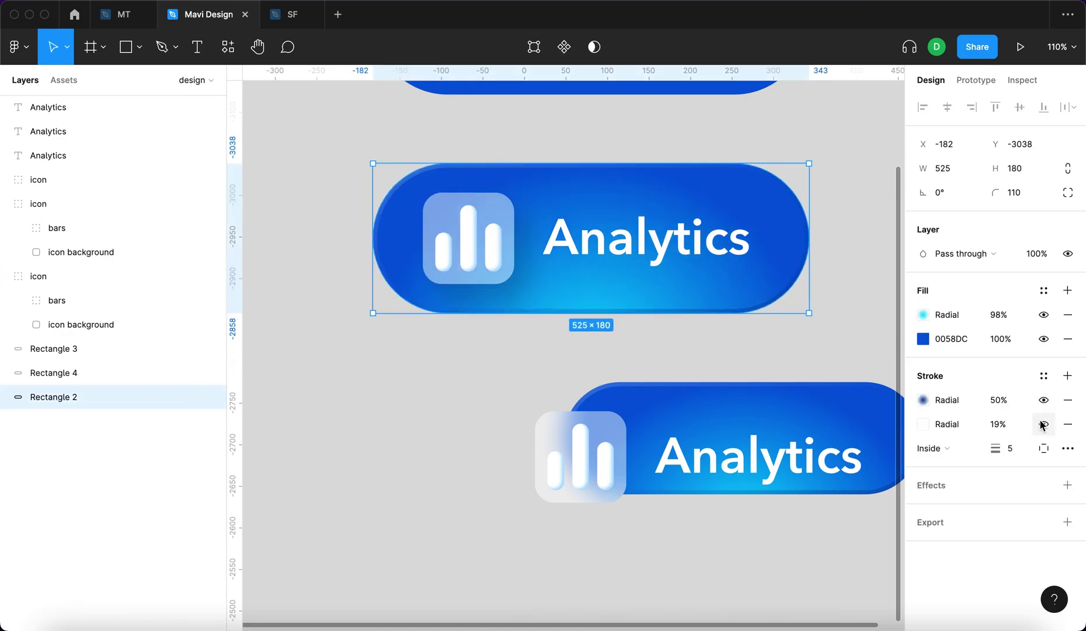
Thicken the inside stroke of the middle button's pill to 7
click(1043, 426)
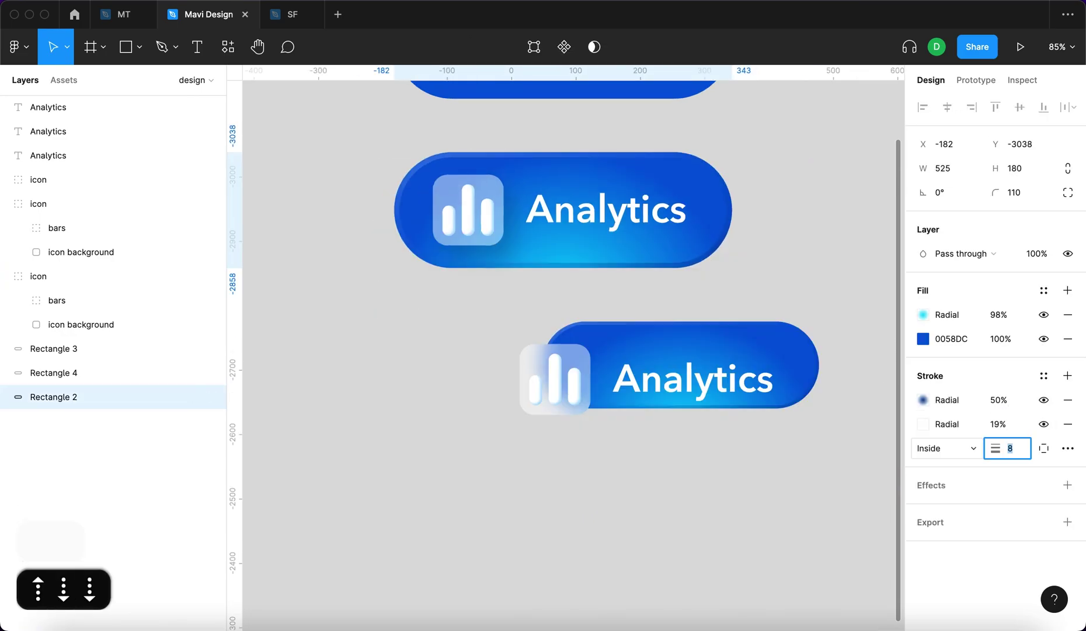
key(Down)
key(Up)
key(Return)
click(823, 498)
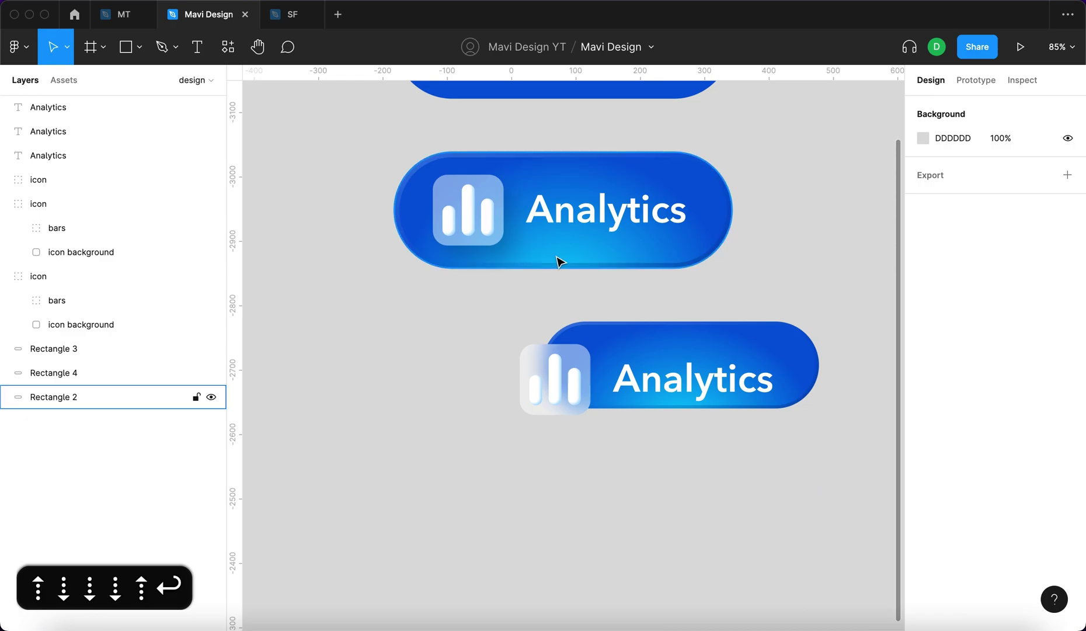
click(559, 260)
click(1009, 449)
key(Down)
key(Return)
click(761, 533)
scroll(595, 490, down, 3)
scroll(526, 251, up, 5)
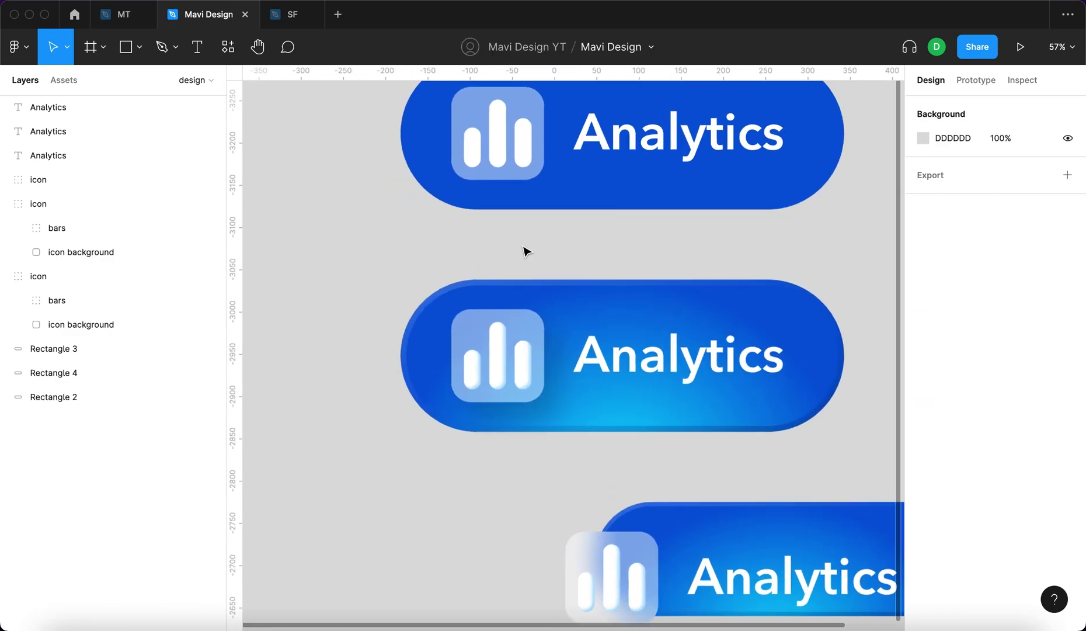
Move the middle Analytics button with its icon and text up, closer to the plain button above
scroll(498, 253, right, 2)
drag(292, 272, 824, 476)
drag(679, 431, 684, 403)
click(299, 328)
scroll(299, 327, up, 2)
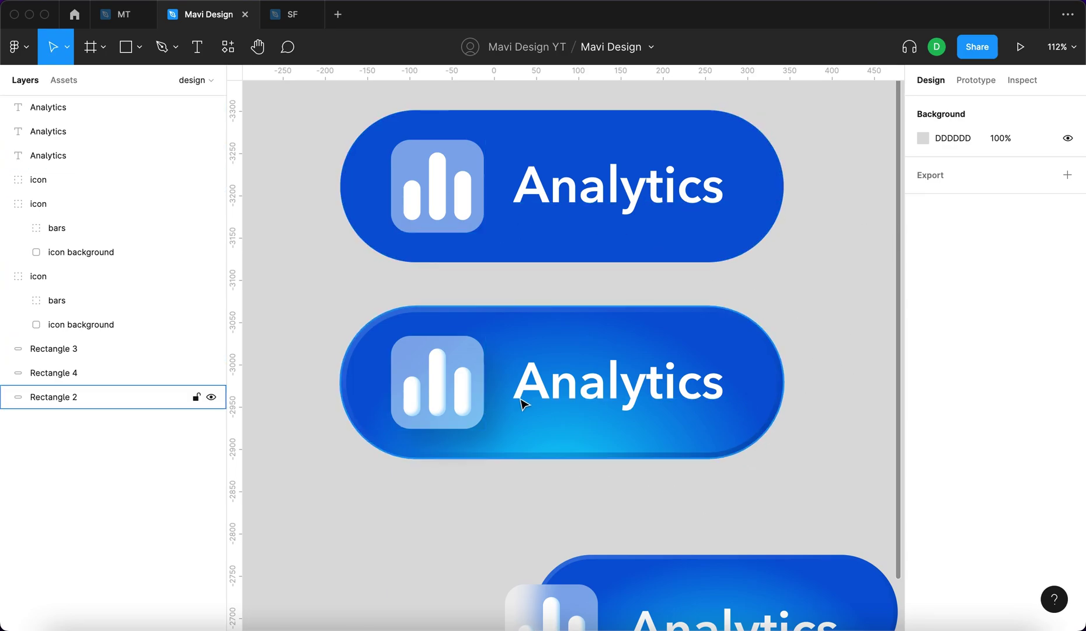
scroll(453, 433, down, 2)
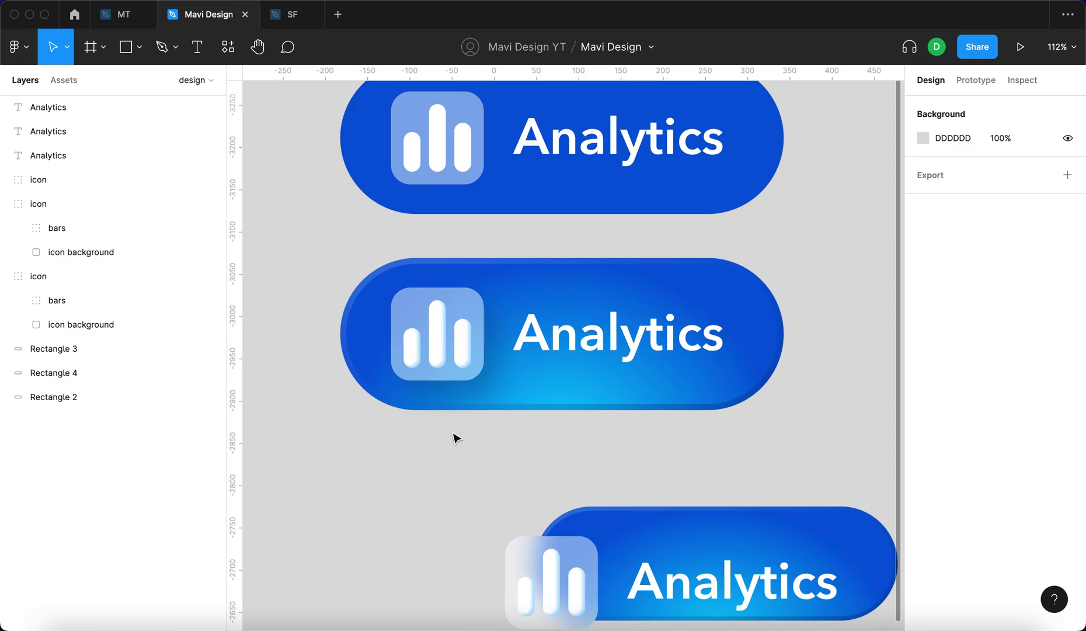
Set the middle button's icon background to an inside stroke weight of 3 and remove its black stroke paint
super+click(458, 306)
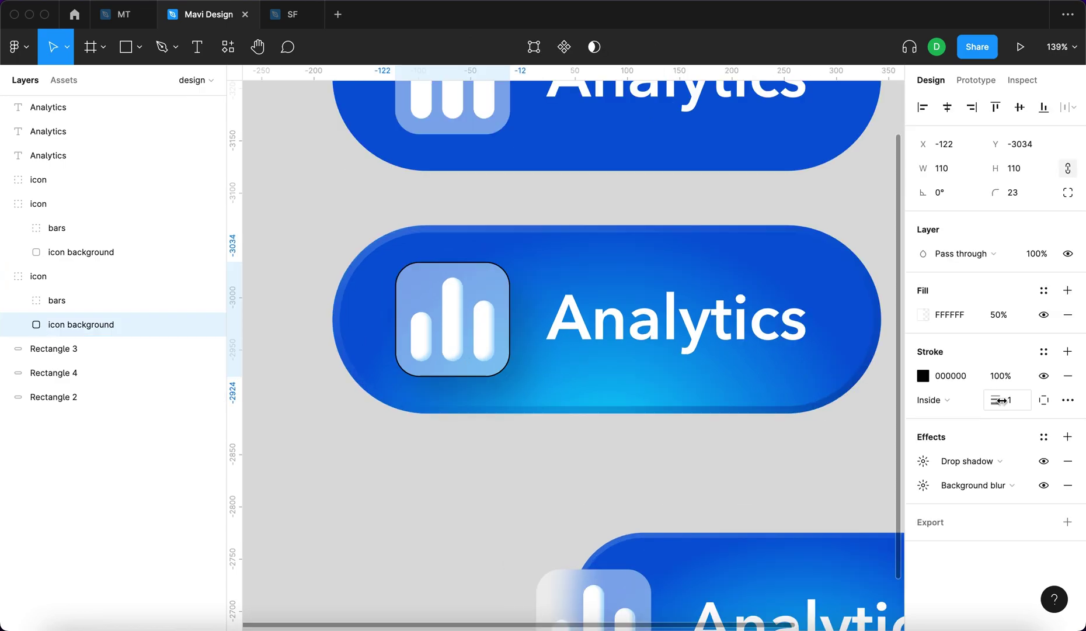
click(1016, 400)
key(Up)
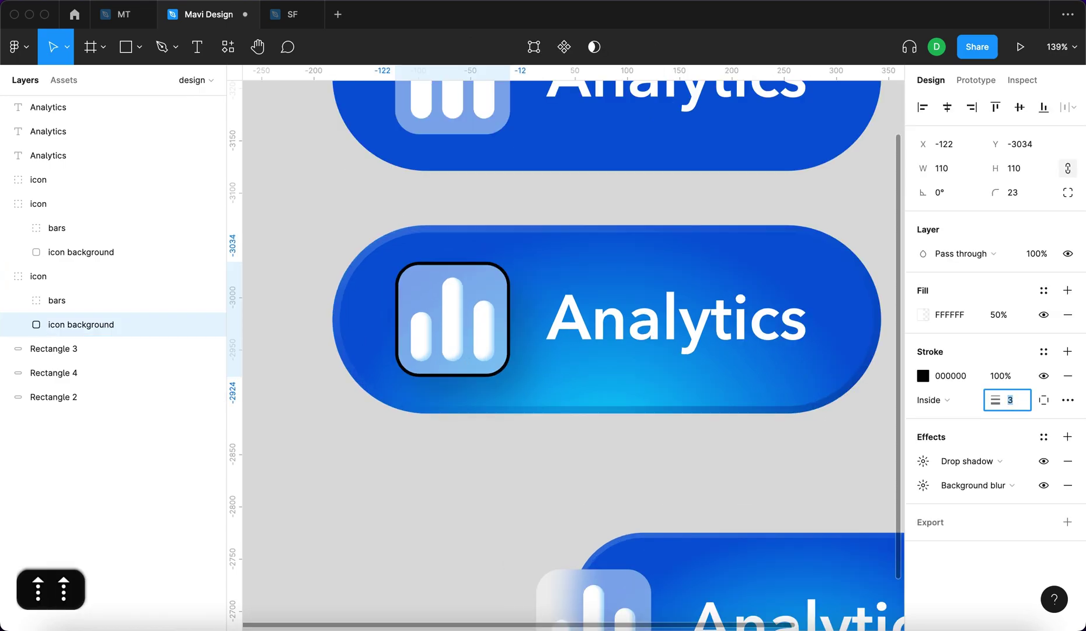
click(1068, 375)
Copy both radial strokes from the middle button's pill and paste them onto its icon background
click(782, 271)
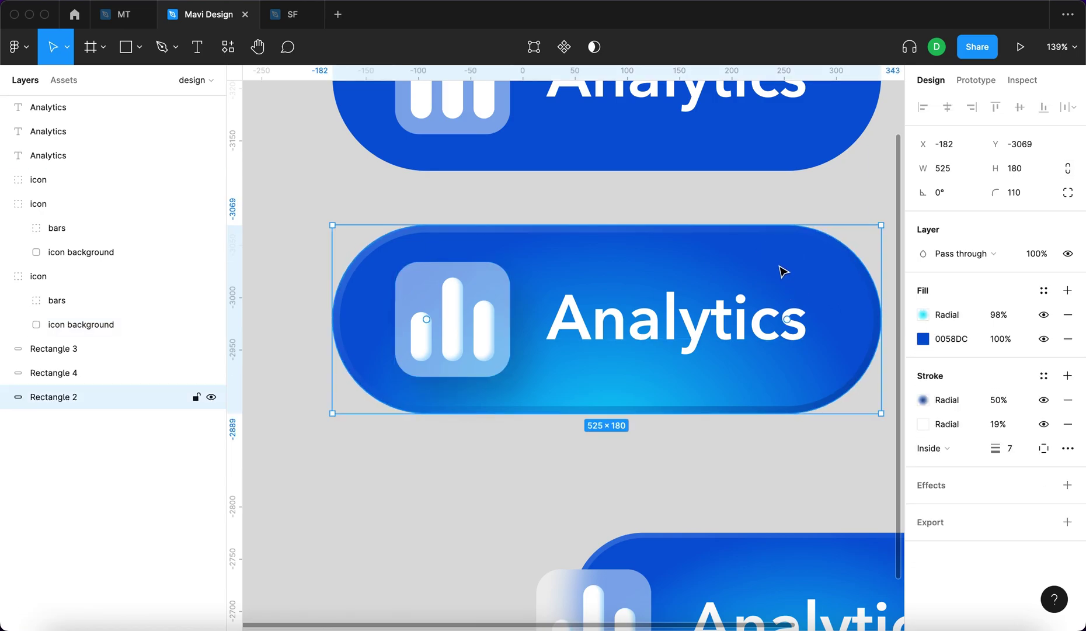
click(913, 429)
shift+click(911, 403)
key(super+c)
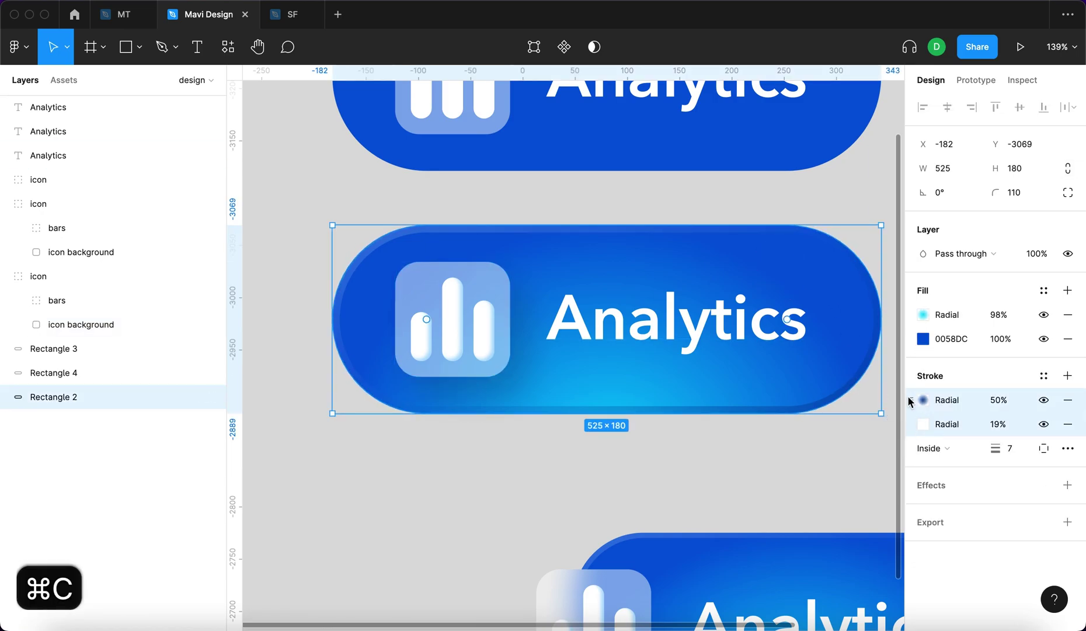
click(498, 283)
key(super+v)
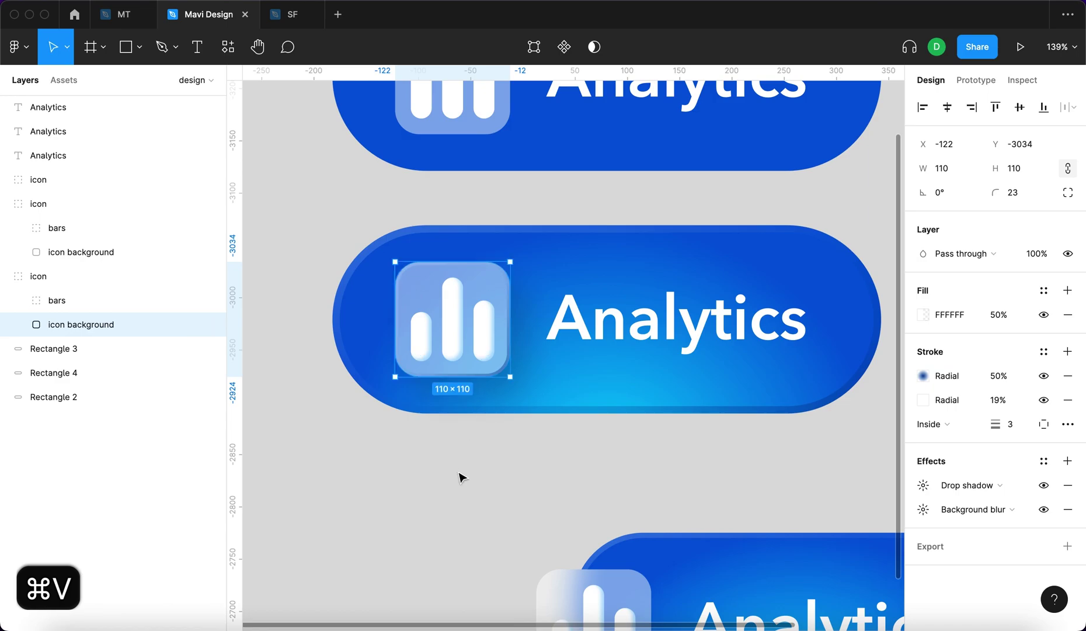
Raise the opacity of the icon background's dark blue radial stroke to 60%
click(462, 478)
scroll(345, 453, down, 5)
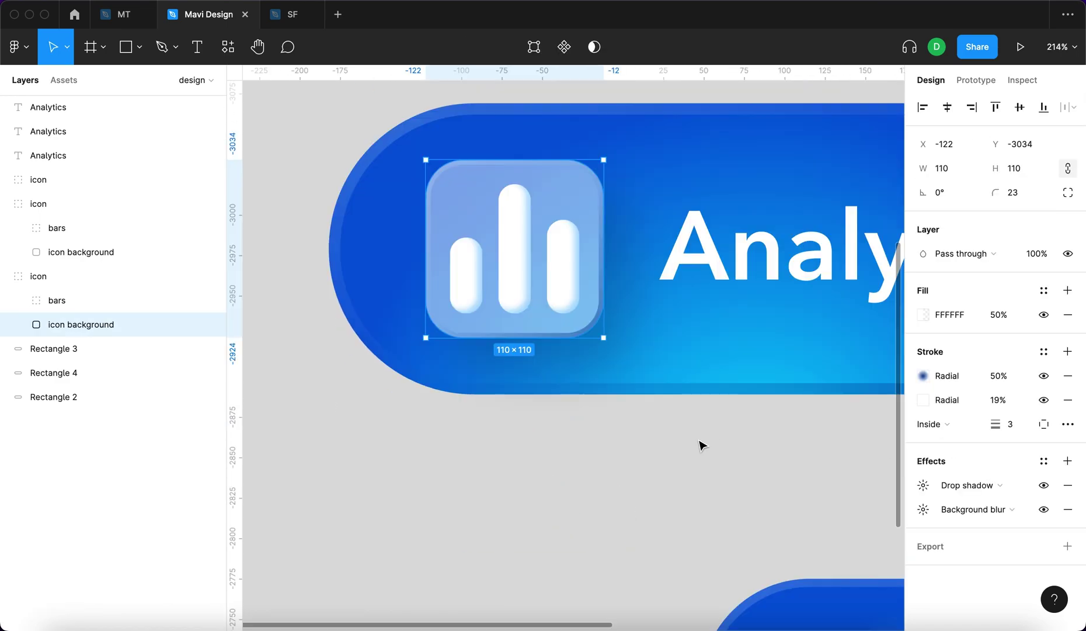
scroll(703, 446, right, 1)
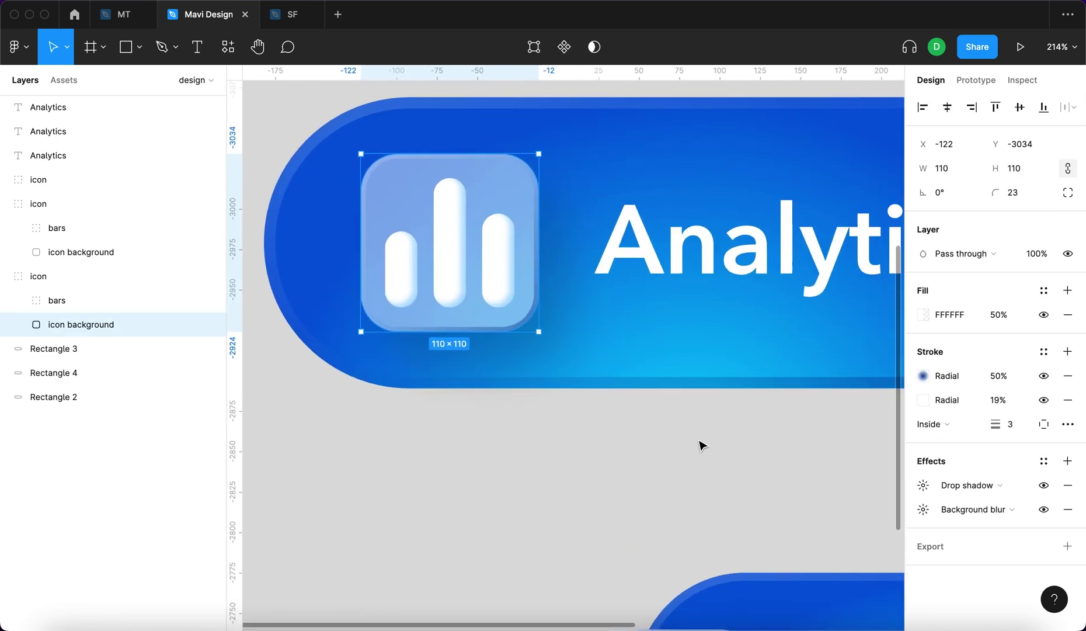
click(923, 484)
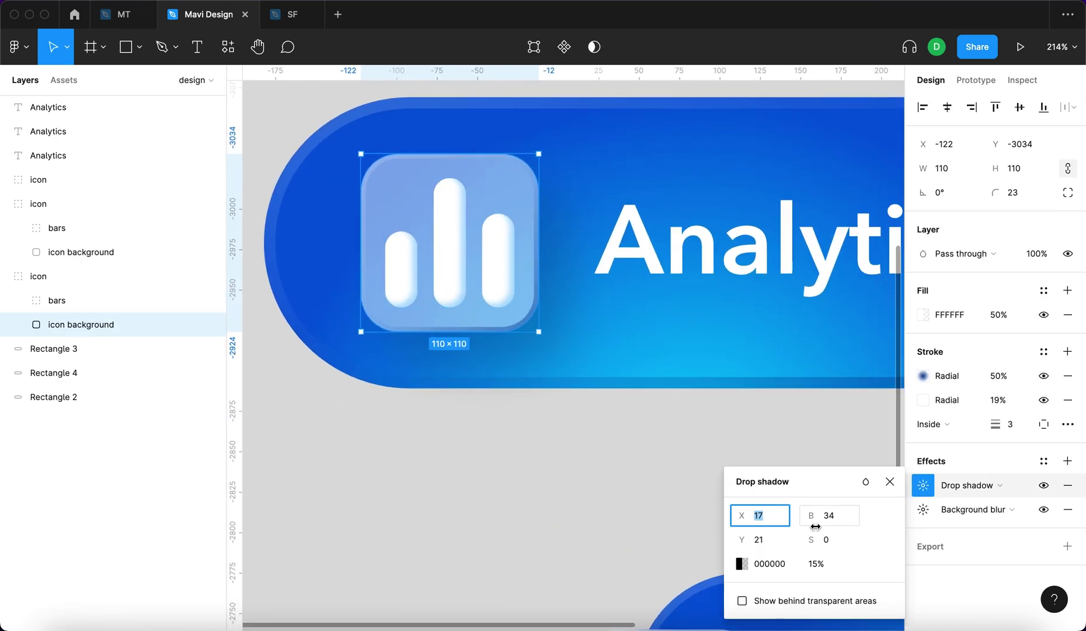
click(998, 376)
key(shift+Up)
key(shift+Up)
key(shift+Down)
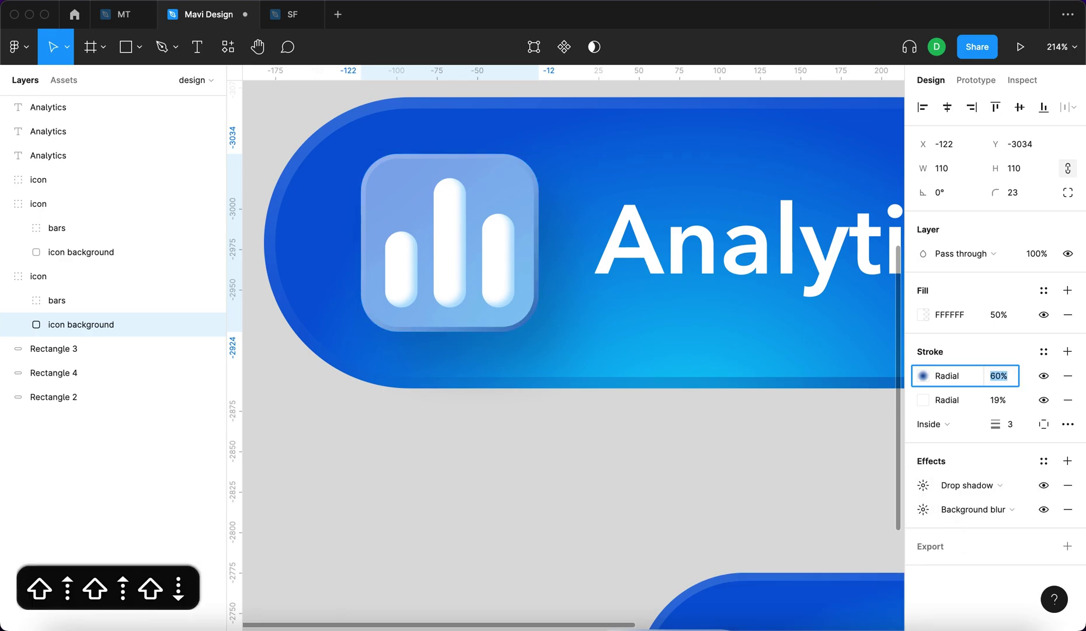
key(shift+Up)
key(shift+Up)
key(shift+Up)
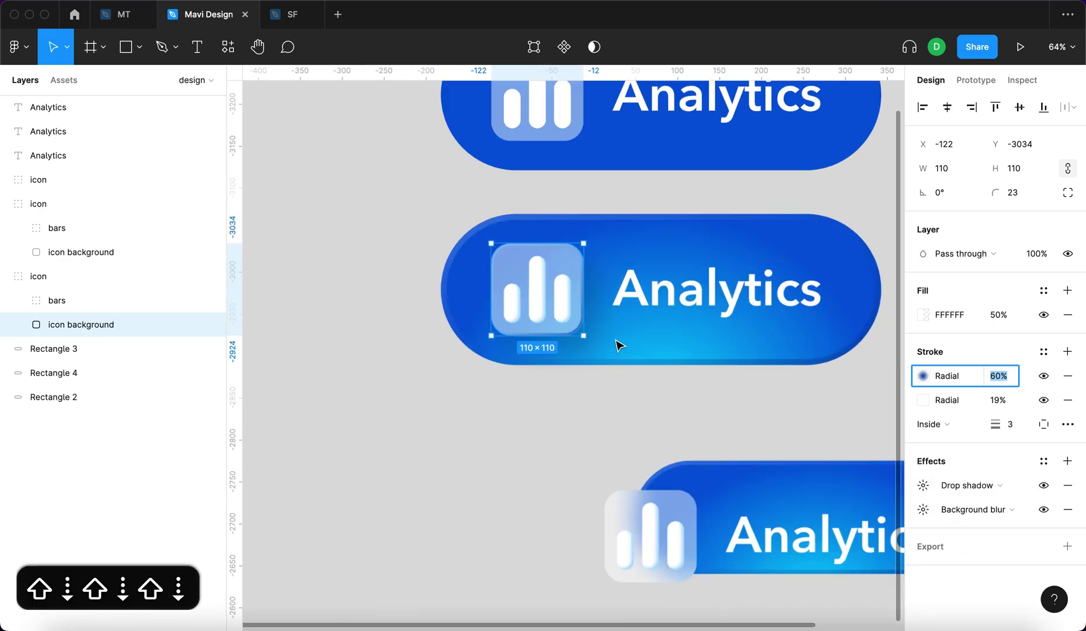
scroll(621, 342, up, 5)
key(shift+Down)
key(shift+Up)
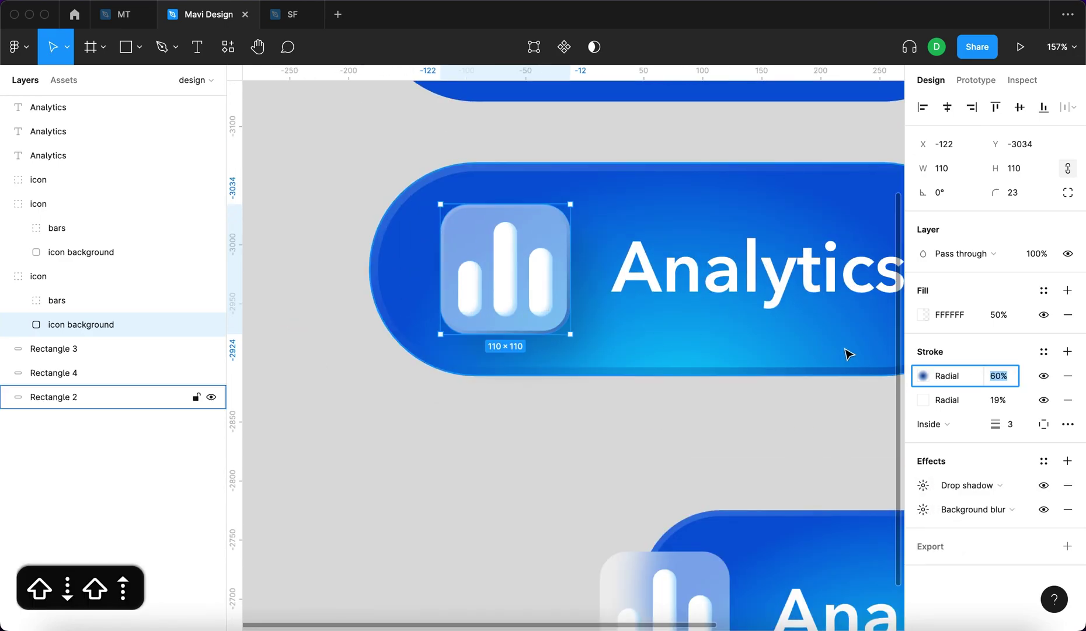
Recolour both gradient stops of the icon background's dark radial stroke to black 000000
click(923, 375)
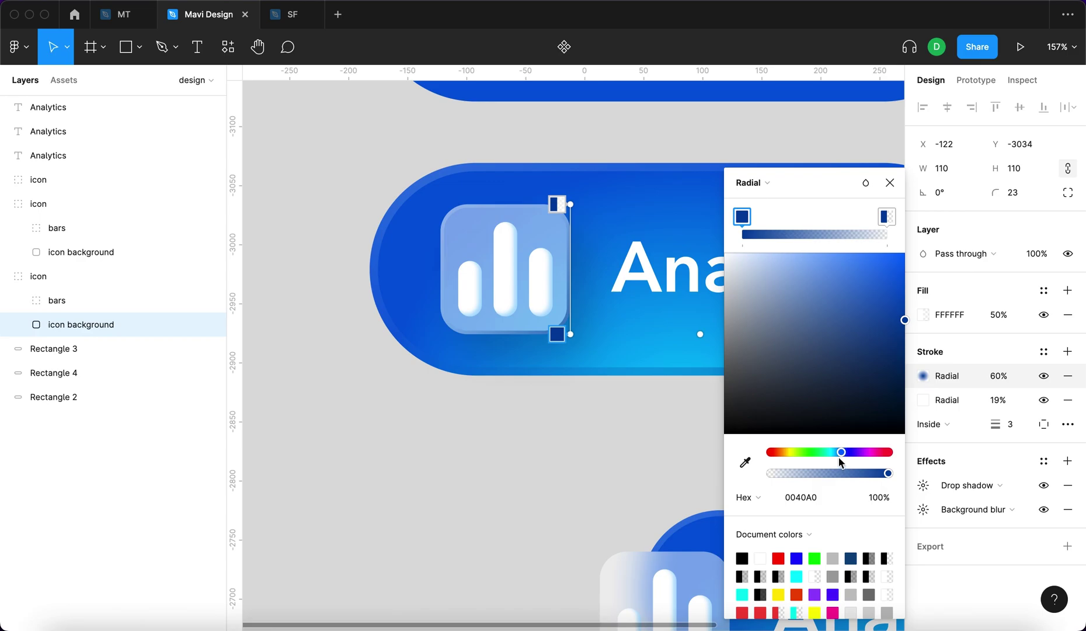
drag(839, 459, 842, 455)
click(886, 216)
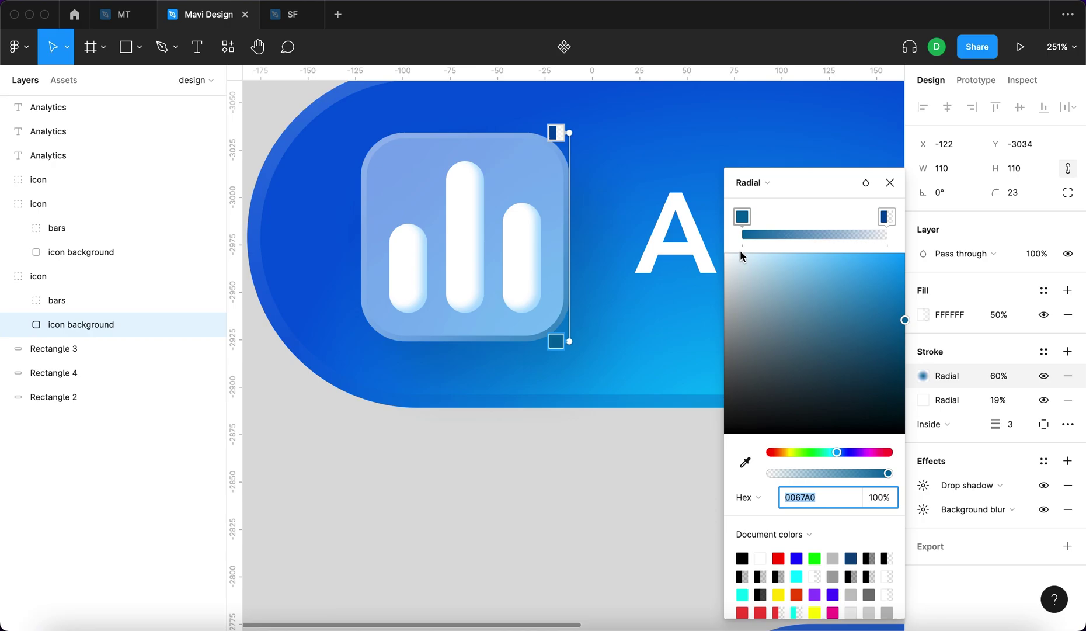
click(743, 214)
drag(875, 332, 961, 495)
click(889, 213)
drag(883, 333, 1030, 449)
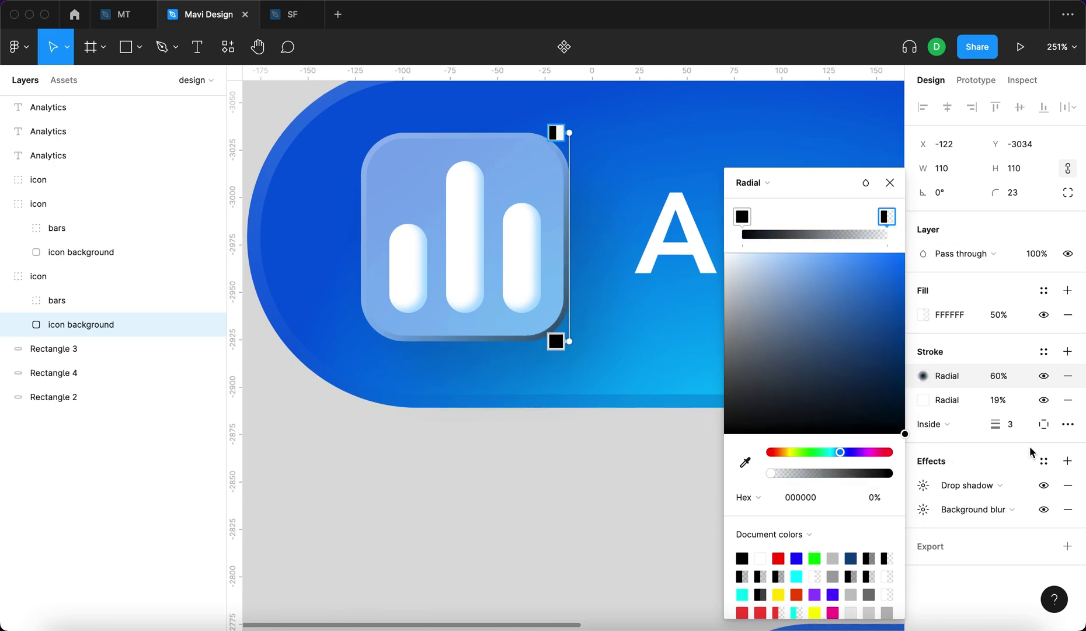
Lower the opacity of the icon background's black radial stroke to 13% and try another blend mode on it
click(1007, 381)
key(shift+Down)
key(shift+Down)
key(shift+Down)
key(shift+Down)
key(shift+Down)
key(shift+Up)
key(shift+Down)
key(Up)
key(Up)
key(Up)
key(shift+Up)
key(shift+Up)
click(923, 376)
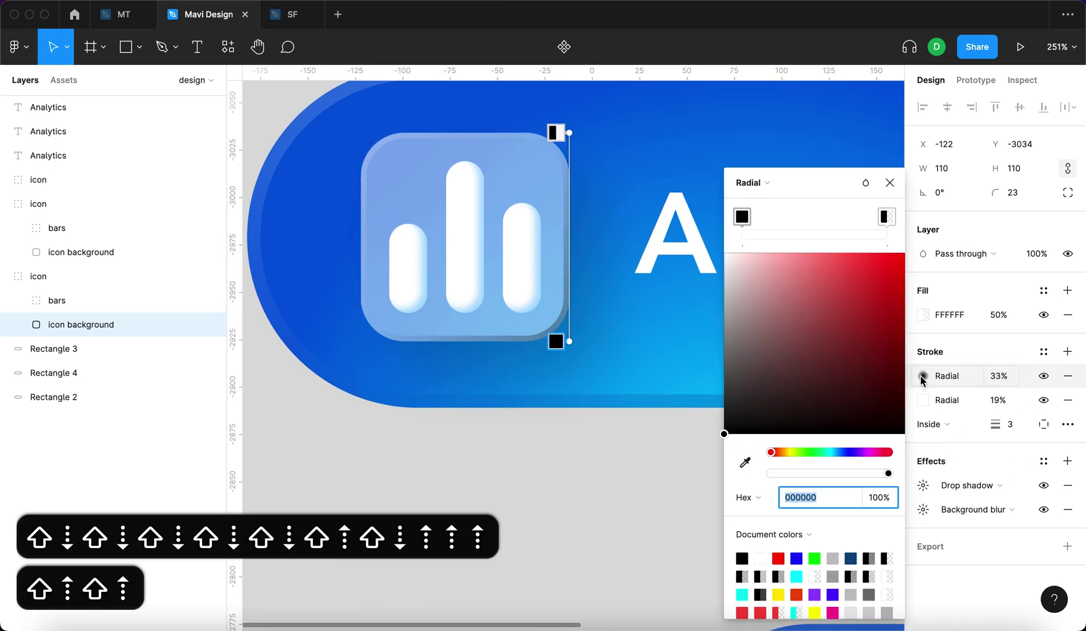
click(868, 186)
click(882, 349)
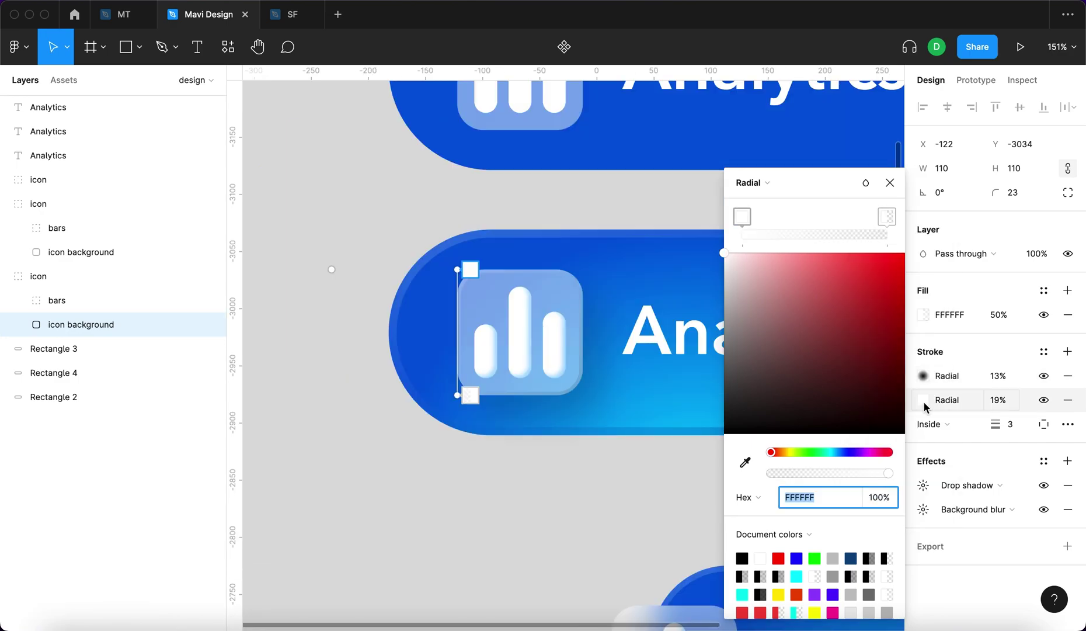
Try tinting both stops of the icon background's white radial stroke 00C2FF and turn it back to white
scroll(613, 405, right, 2)
scroll(614, 405, down, 1)
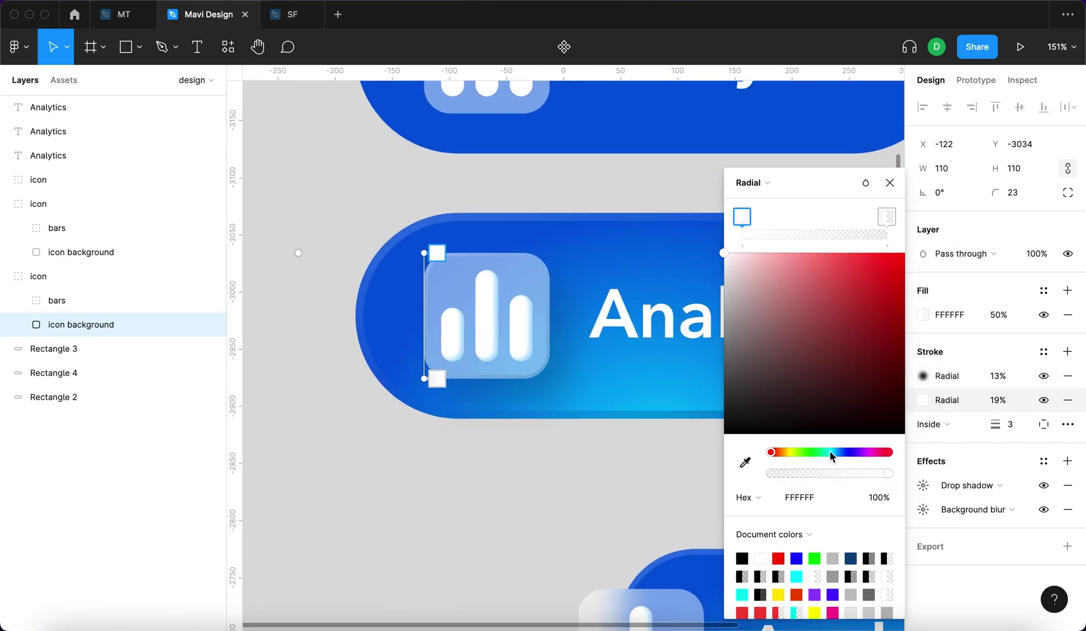
click(834, 452)
drag(786, 303, 949, 235)
click(887, 218)
drag(807, 472, 932, 472)
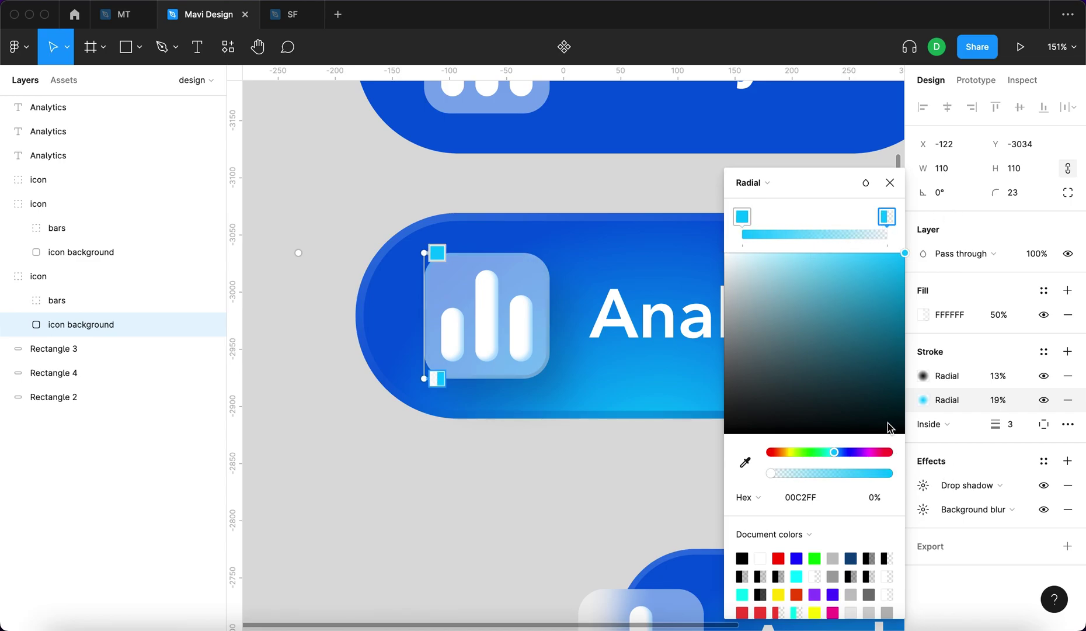
click(742, 217)
drag(781, 278, 672, 236)
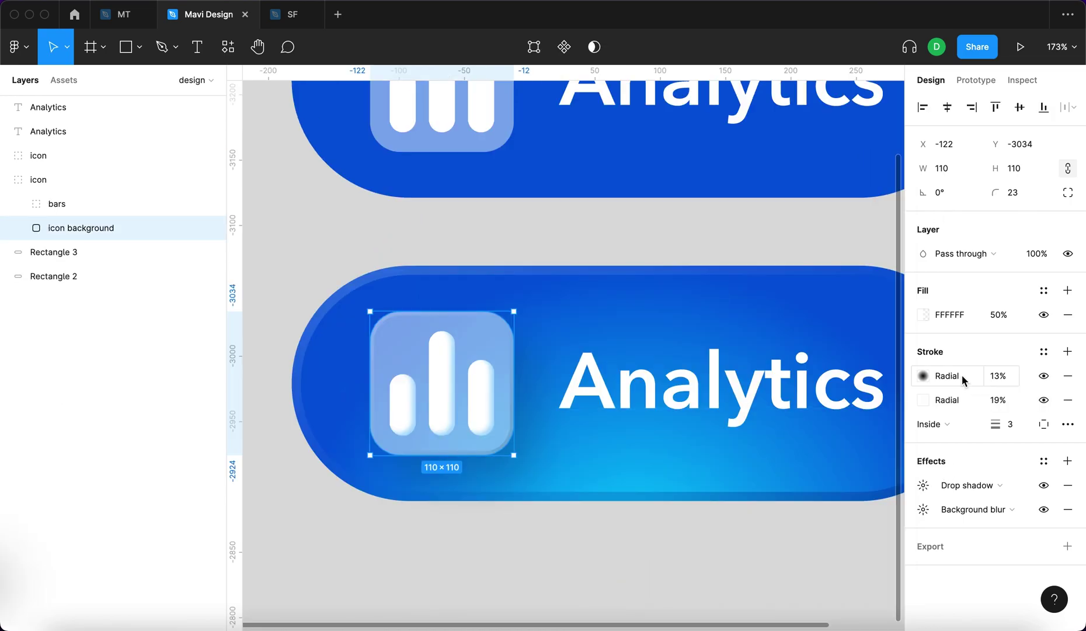
Add a second fill to the icon background in white FFFFFF at 50% opacity
click(1067, 290)
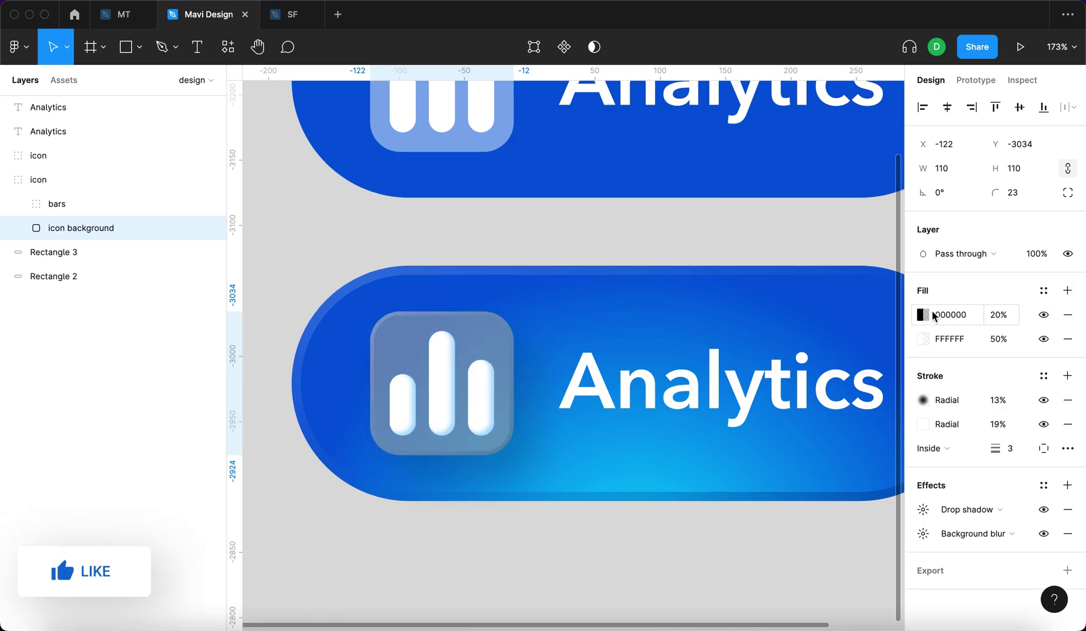
click(993, 315)
key(shift+Up)
key(shift+Up)
key(shift+Up)
click(926, 316)
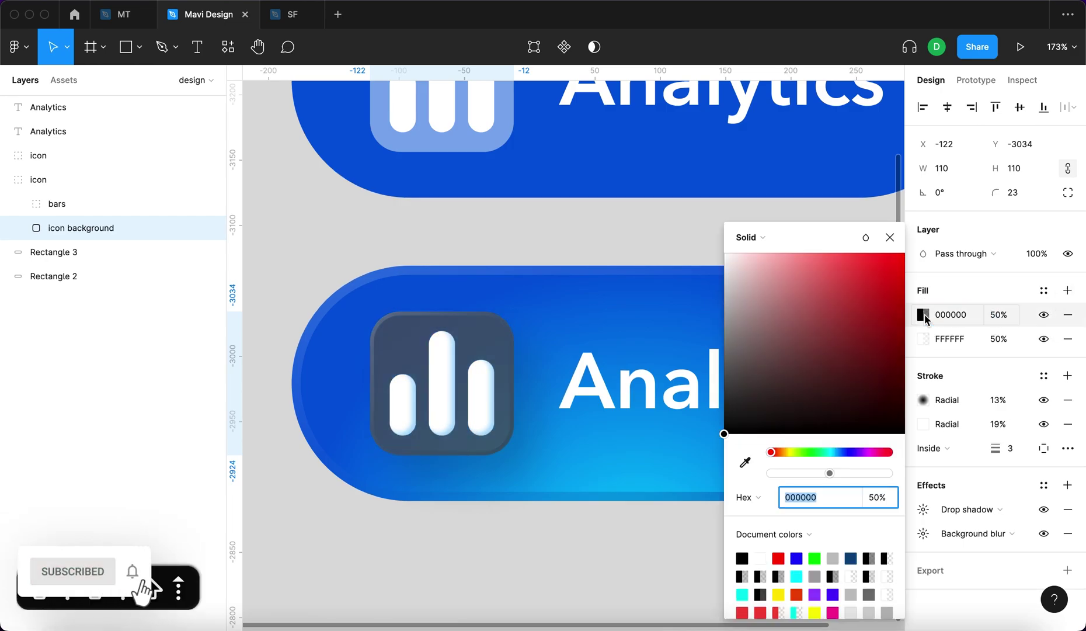
drag(785, 285, 676, 214)
click(890, 237)
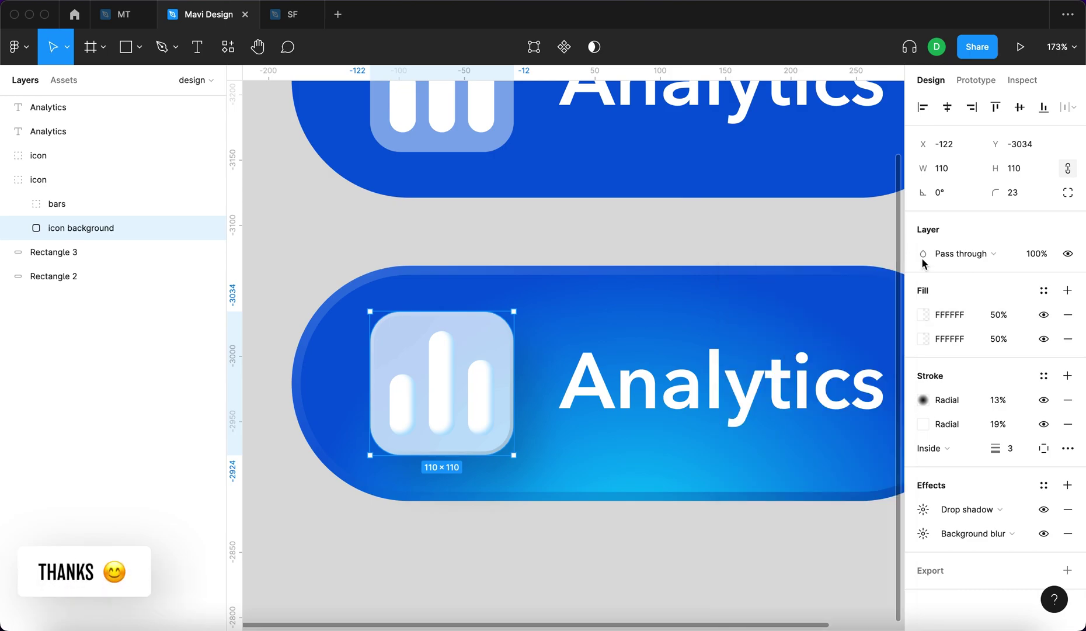
Change the icon background's new white fill to a radial gradient and place its handles to lighten the upper-left corner
click(922, 314)
click(749, 237)
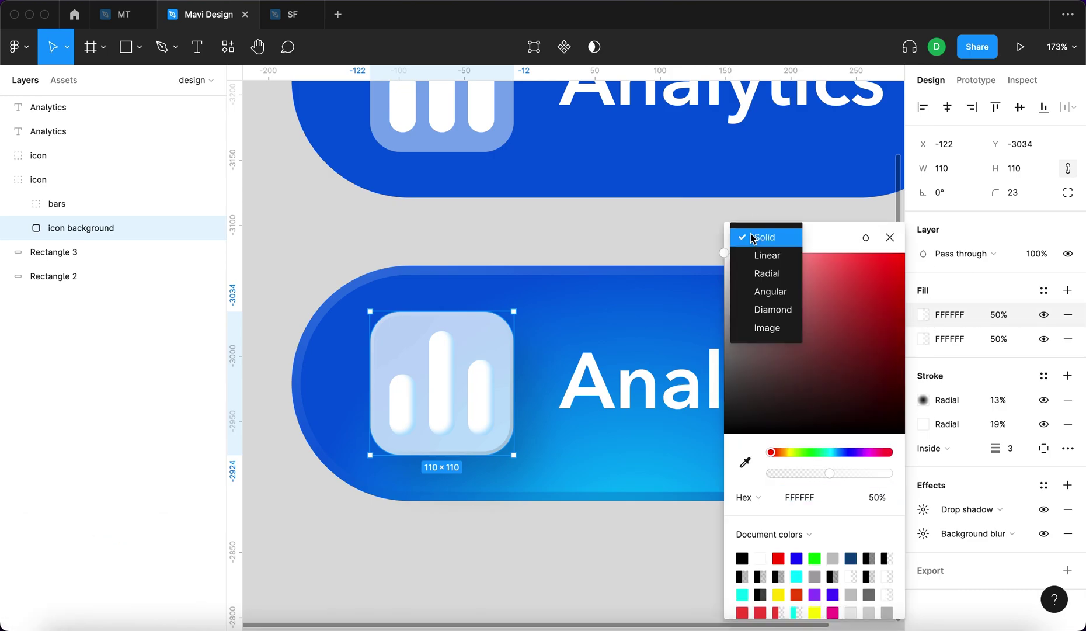
click(763, 278)
click(449, 376)
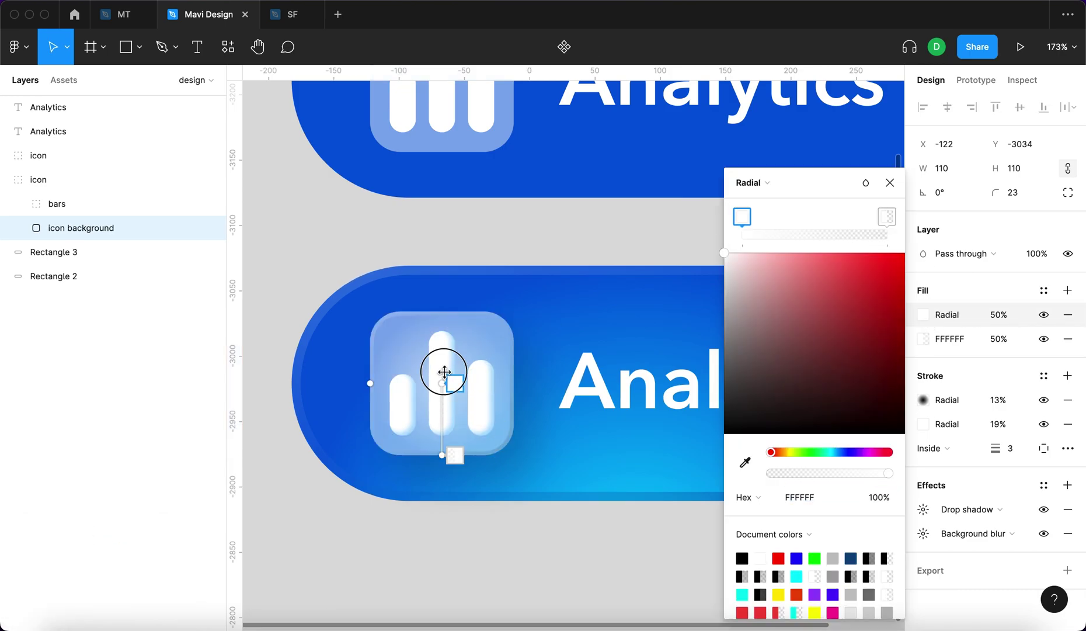
drag(445, 384, 530, 451)
drag(442, 455, 442, 330)
drag(528, 449, 445, 455)
drag(442, 329, 384, 315)
drag(460, 402, 464, 423)
Set the opacity of the icon background's radial white fill to 45%
click(1005, 319)
key(shift+Up)
key(shift+Up)
key(shift+Down)
scroll(690, 357, down, 5)
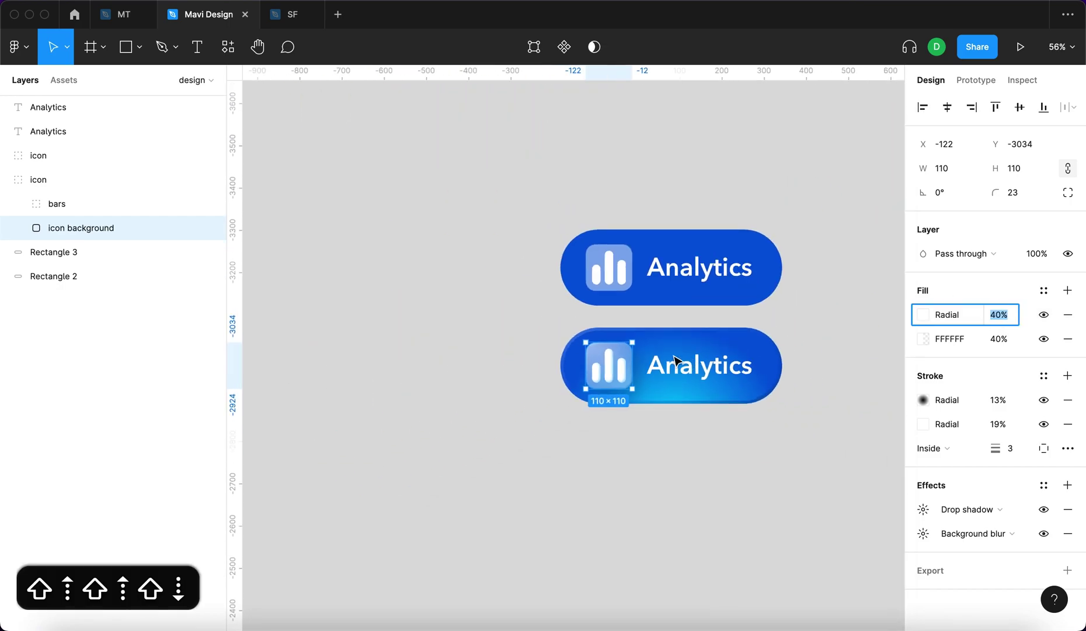
scroll(625, 354, up, 5)
key(shift+Up)
key(Down)
key(Down)
key(Down)
key(Down)
key(Down)
key(Return)
click(403, 344)
scroll(401, 356, down, 5)
scroll(401, 403, up, 5)
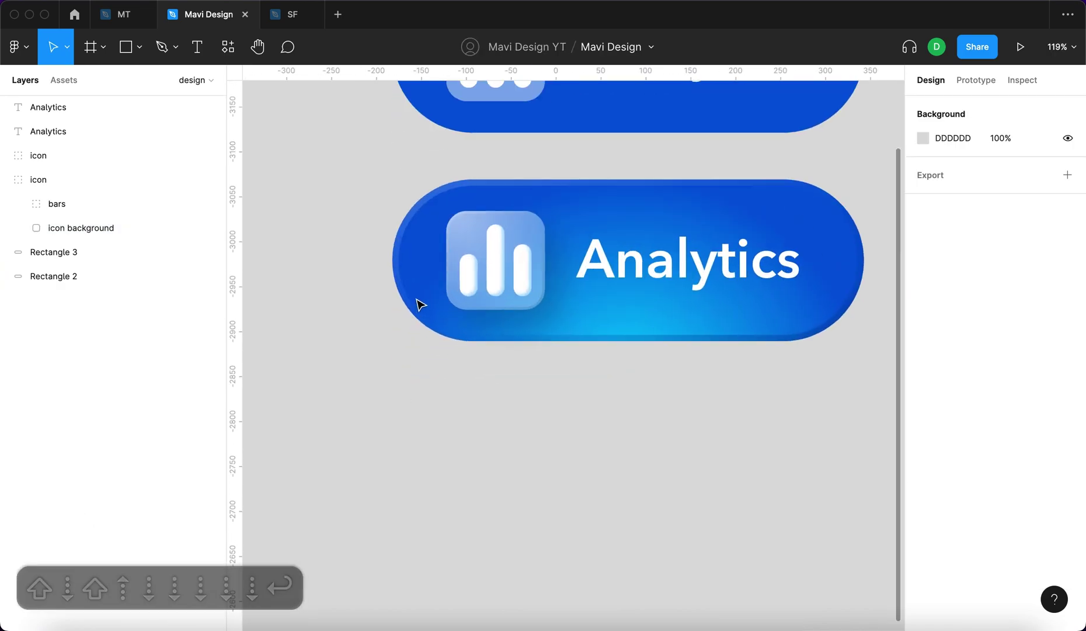
Try shrinking the lower button's pill to 444 × 131 so that the glass icon overhangs its rounded end
scroll(410, 316, up, 5)
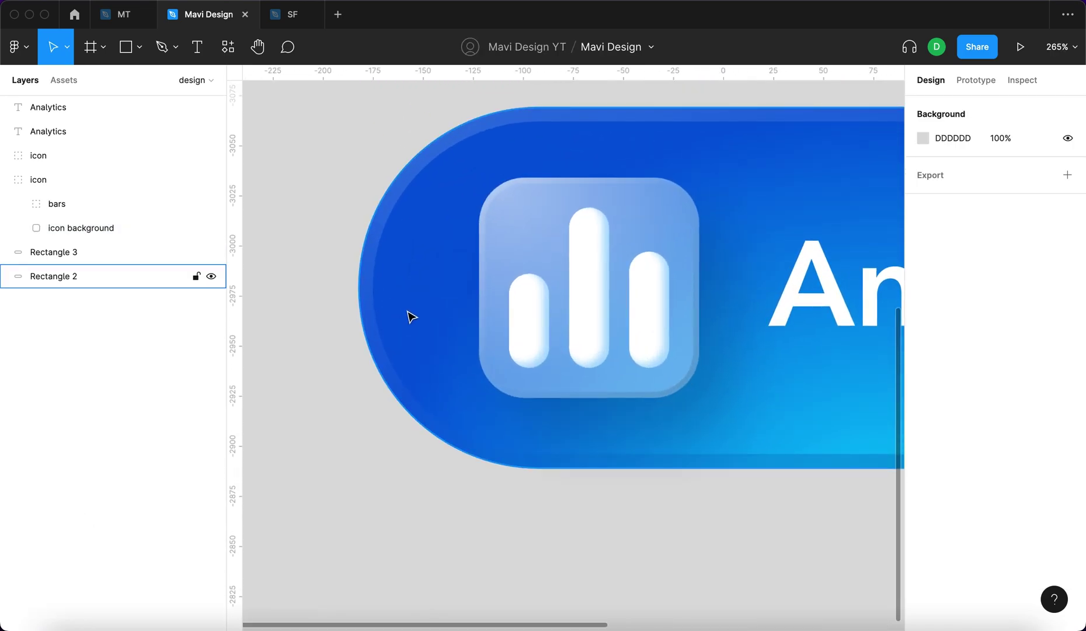
click(410, 315)
scroll(416, 369, down, 3)
drag(377, 433, 486, 368)
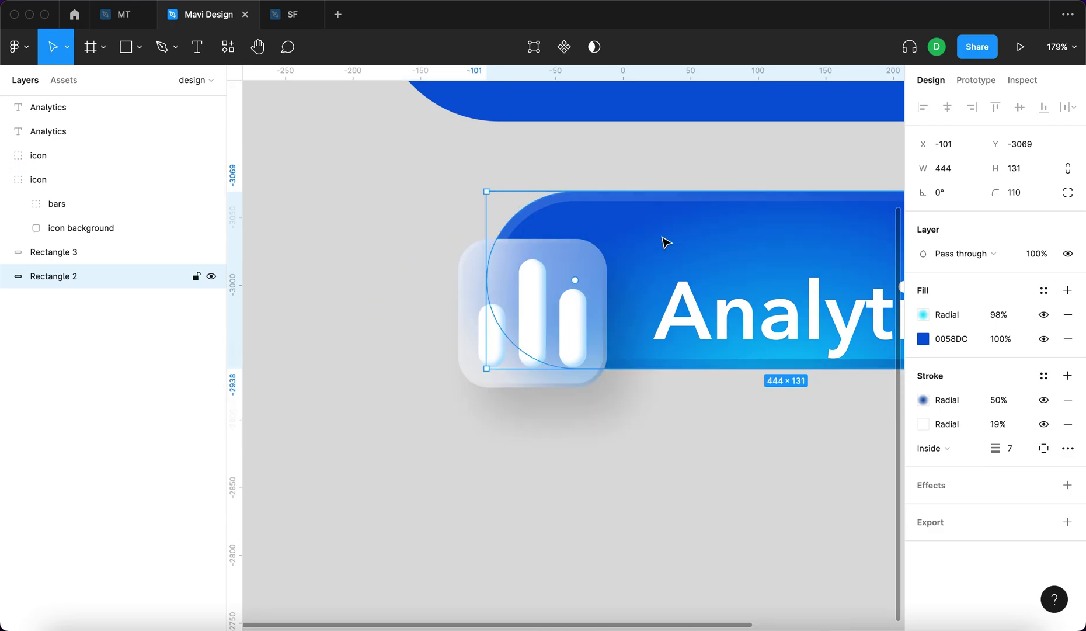
click(419, 342)
scroll(383, 257, down, 5)
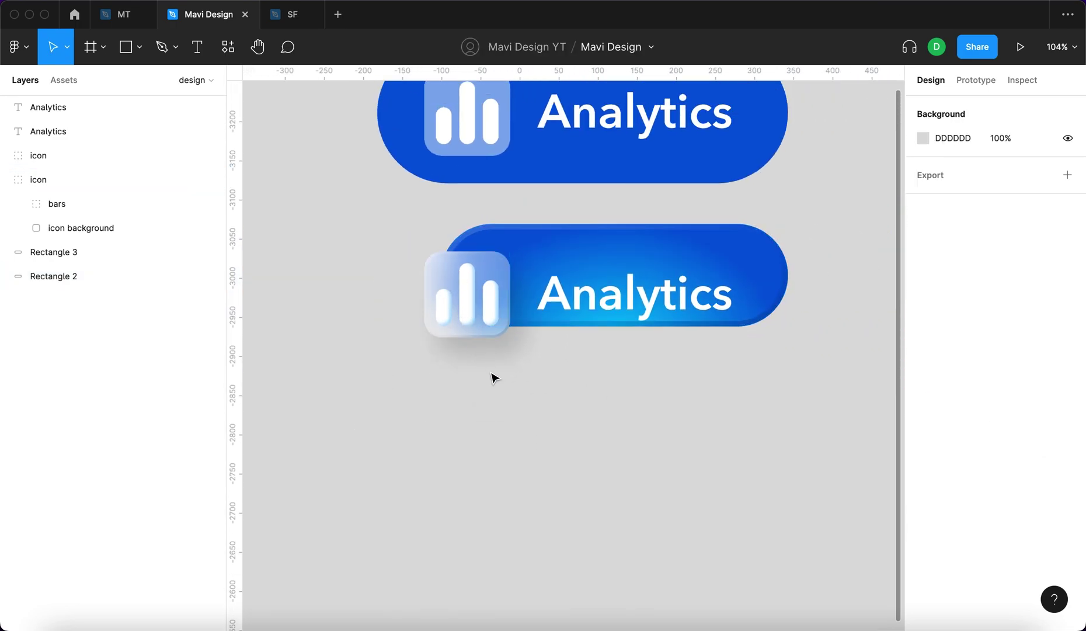
Set the horizontal offset of the icon background's drop shadow to 10
scroll(484, 327, up, 2)
click(478, 299)
click(923, 510)
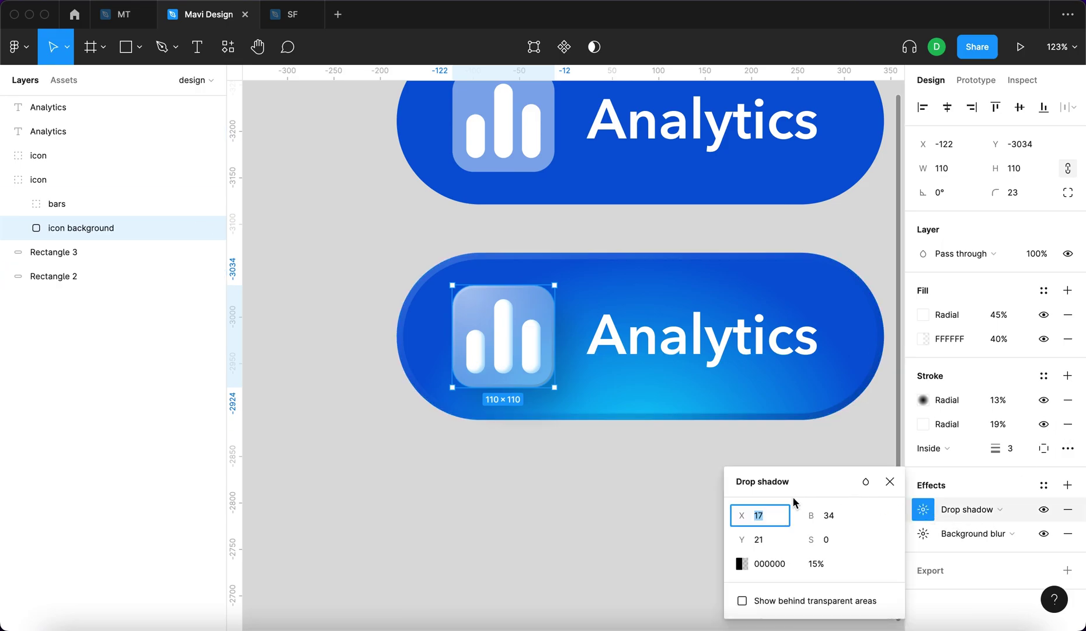
key(Down)
key(Down)
key(Down)
key(Down)
key(Down)
key(Down)
key(Down)
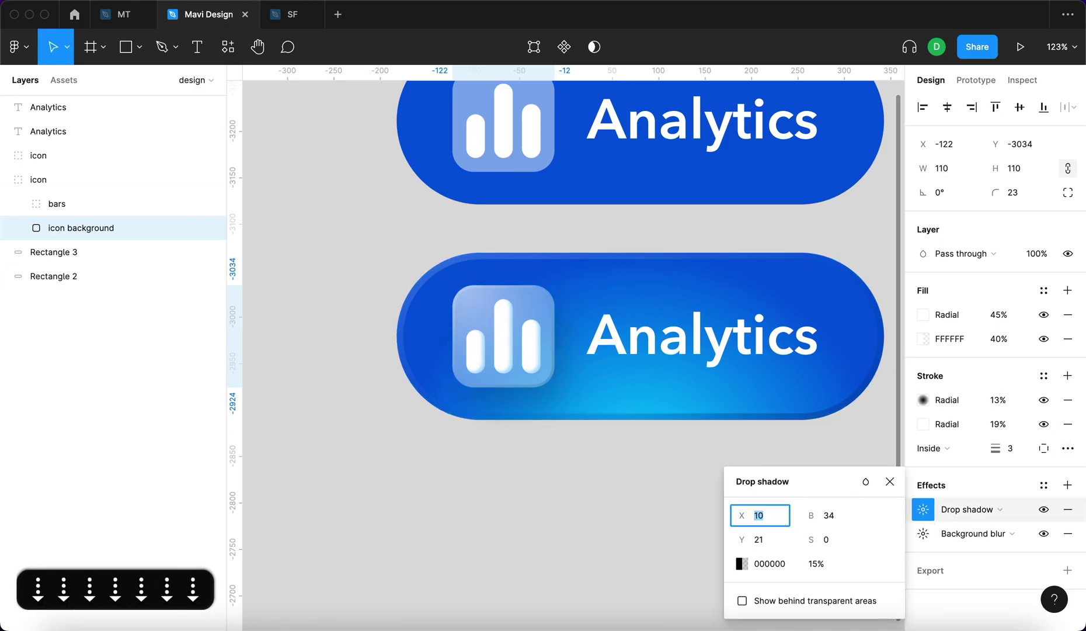
key(Return)
Add a drop shadow to the three white bars of the lower icon with offsets X 1, Y 5 and blur 6
scroll(500, 331, up, 5)
super+click(511, 343)
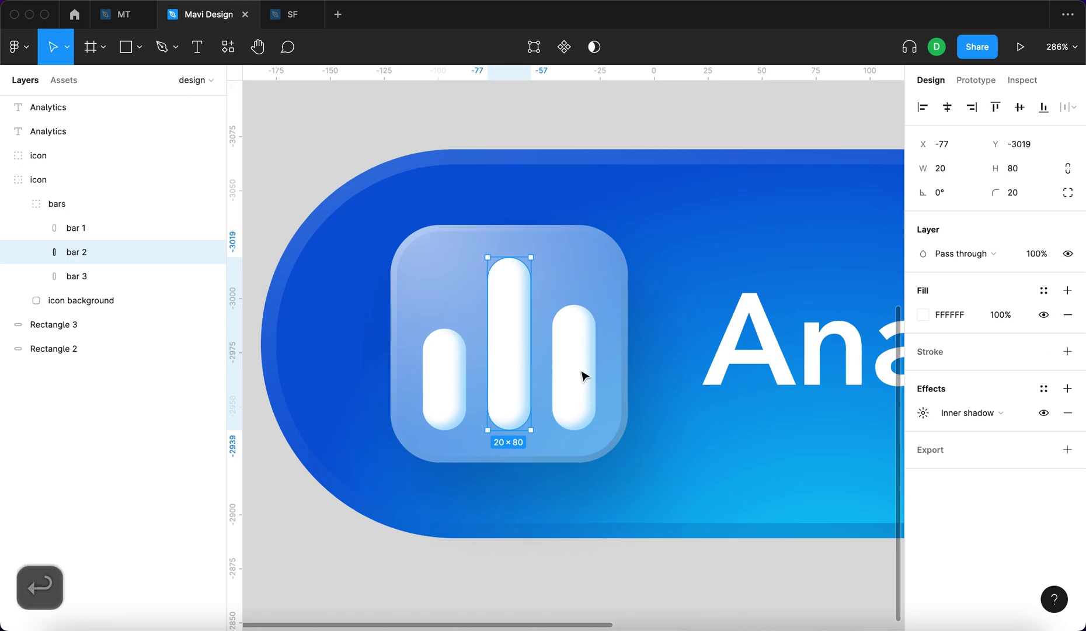
shift+click(579, 369)
shift+super+click(444, 375)
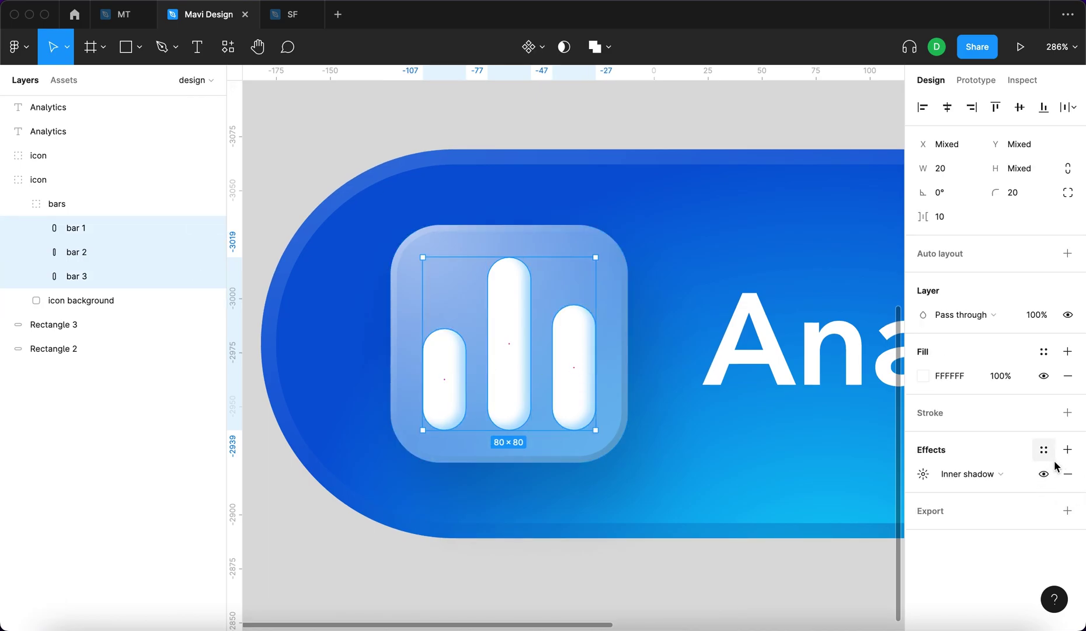
click(1067, 449)
key(Down)
key(Down)
key(Up)
click(779, 538)
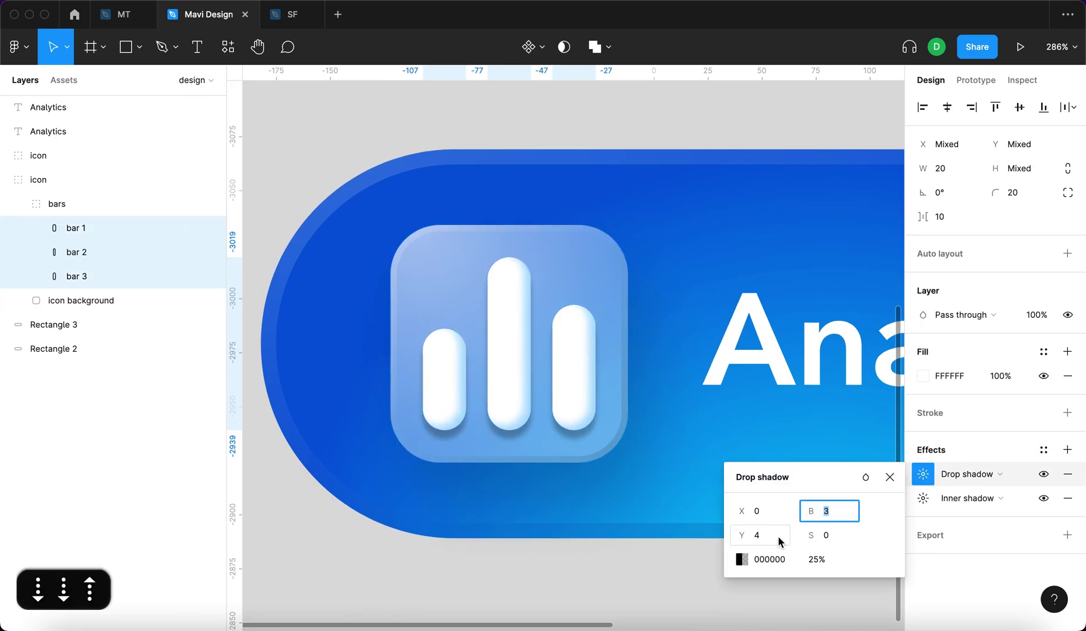
key(Down)
key(Down)
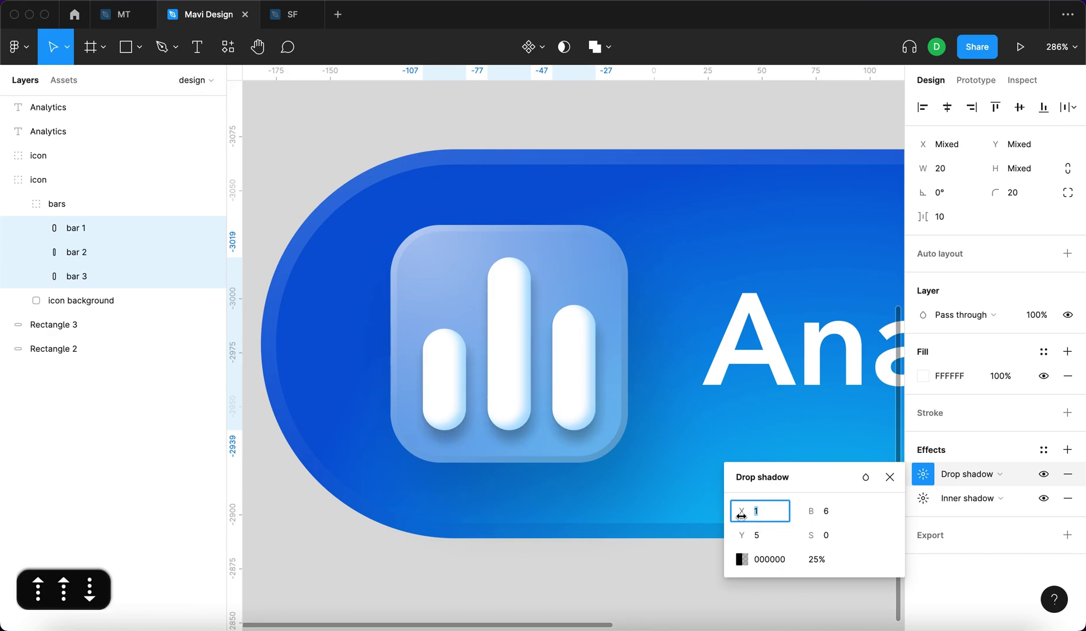
scroll(582, 509, down, 4)
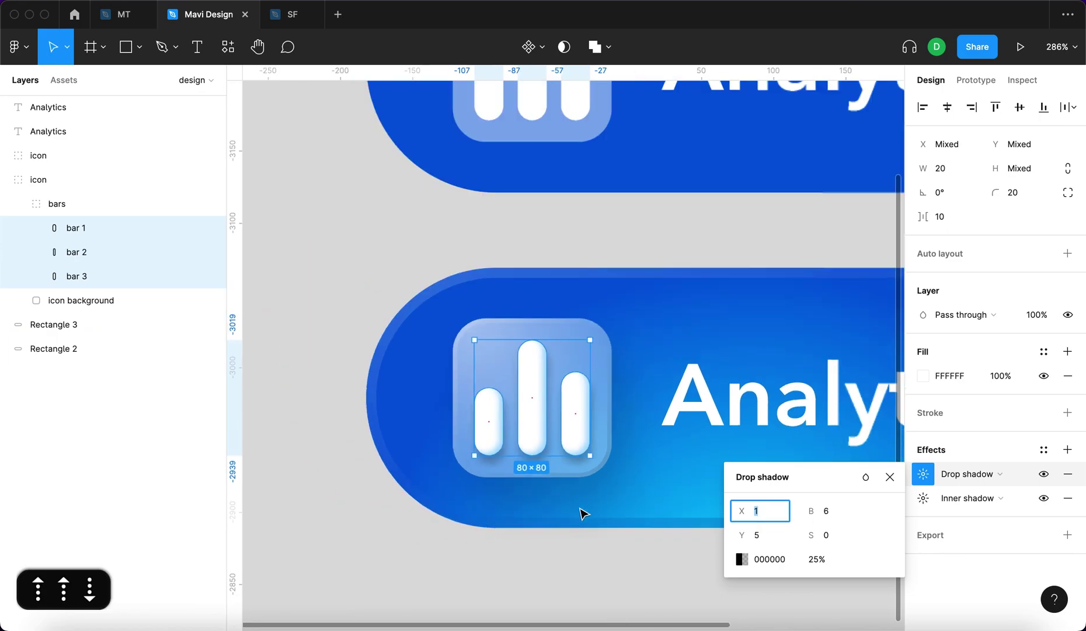
Set the opacity of the bars' drop shadow to 8%
scroll(582, 509, up, 4)
click(817, 559)
key(shift+Down)
key(shift+Down)
key(shift+Down)
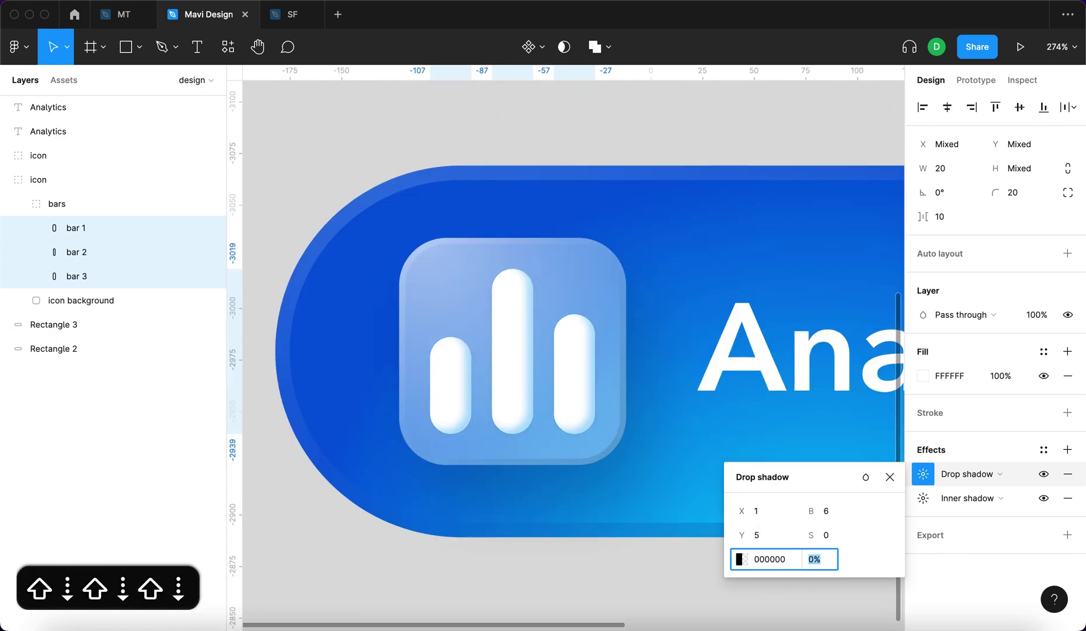
key(shift+Up)
key(Down)
key(Down)
key(Down)
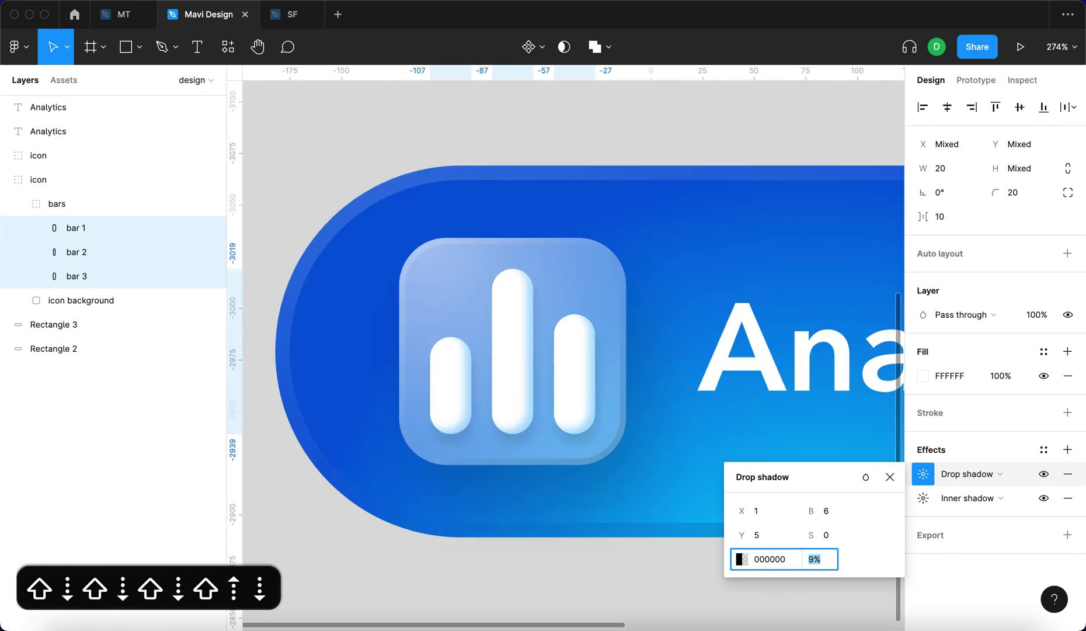
key(Up)
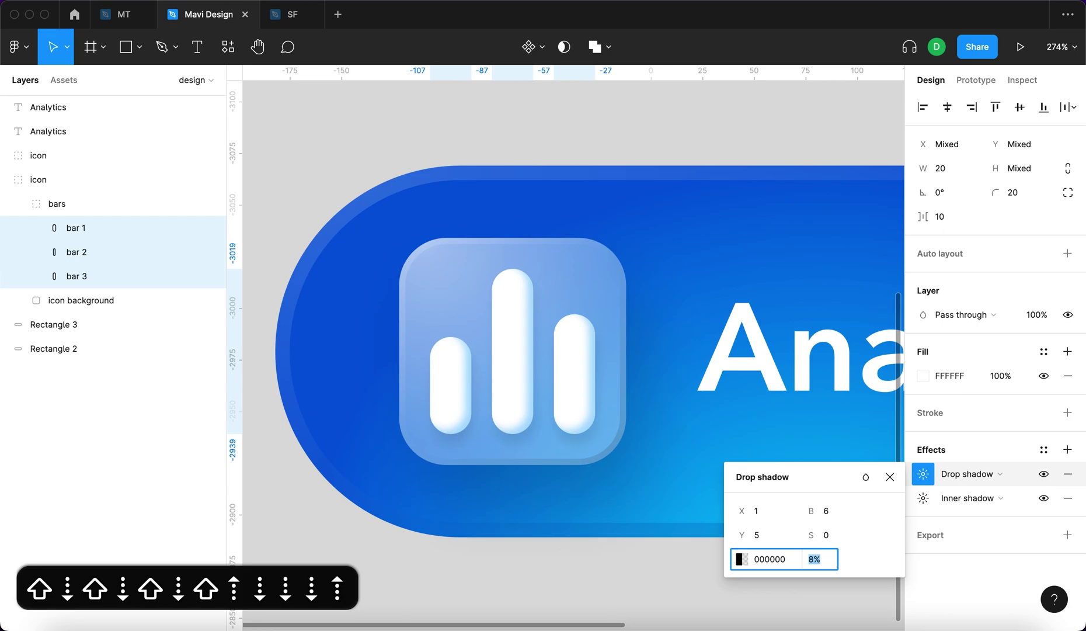
scroll(552, 502, down, 4)
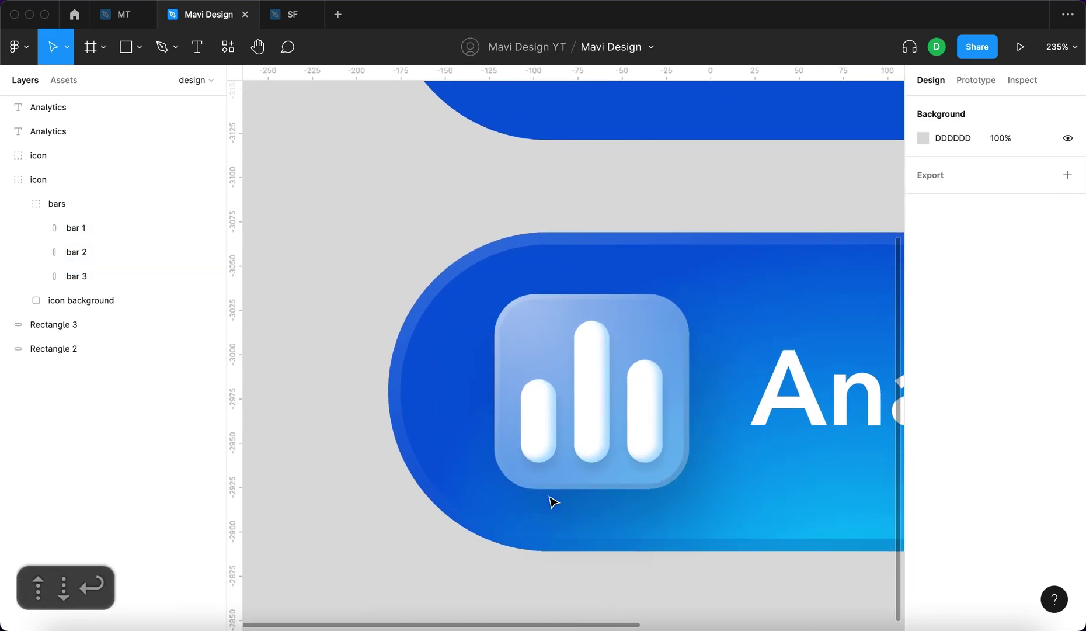
Compare the plain Analytics button with the styled one, checking the icon, glow and edge shading
scroll(552, 501, down, 4)
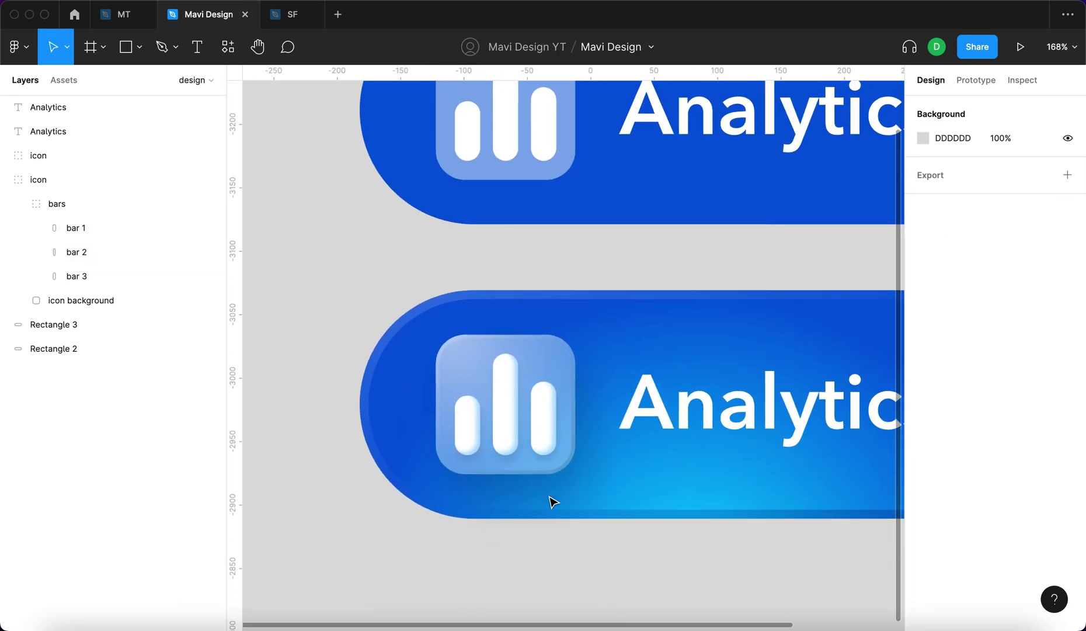
scroll(525, 406, down, 1)
click(362, 304)
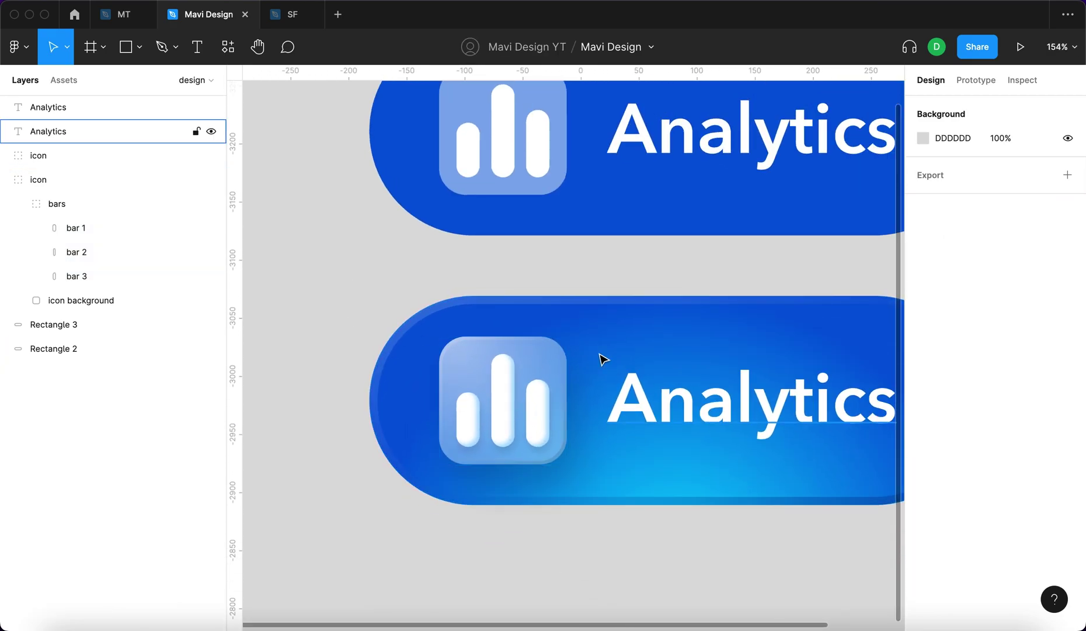
click(348, 226)
scroll(350, 227, up, 1)
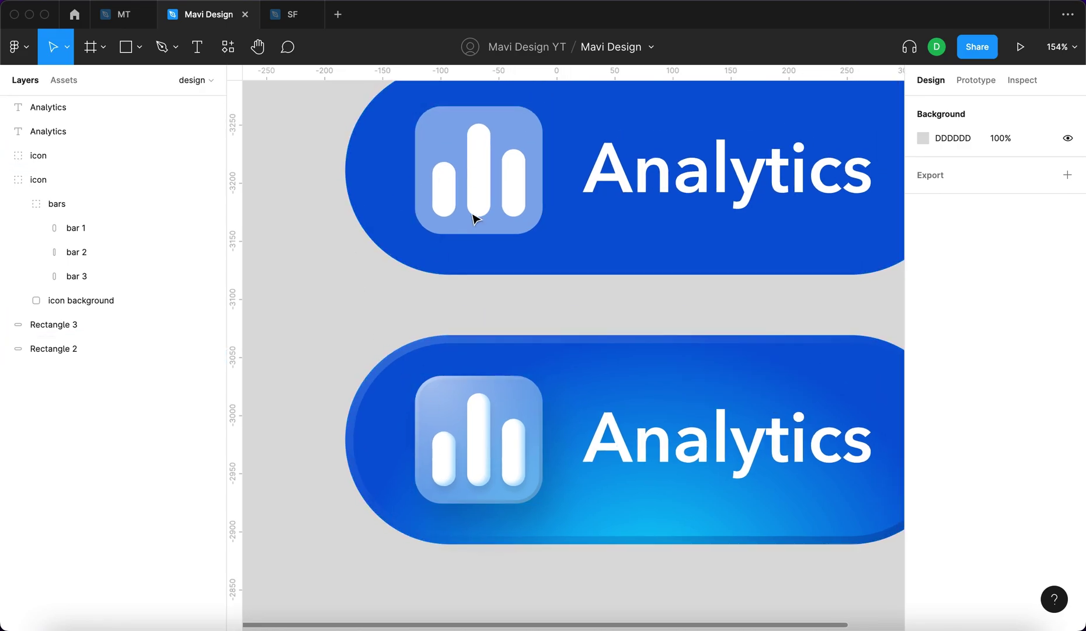
click(331, 314)
click(340, 362)
scroll(314, 337, down, 3)
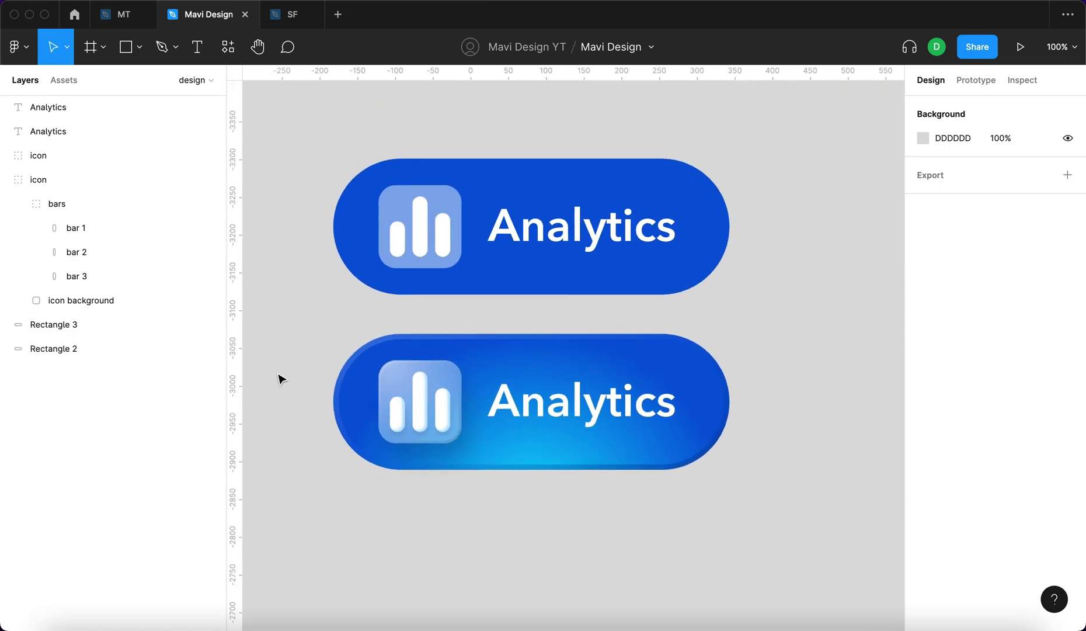
scroll(280, 380, up, 1)
scroll(280, 380, left, 1)
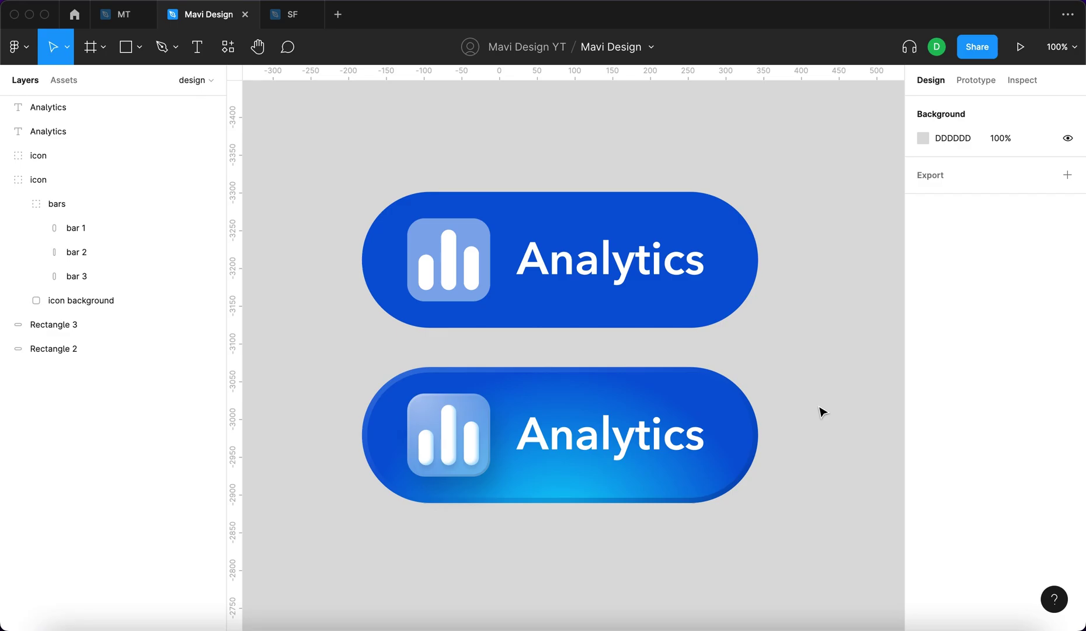
scroll(817, 411, left, 1)
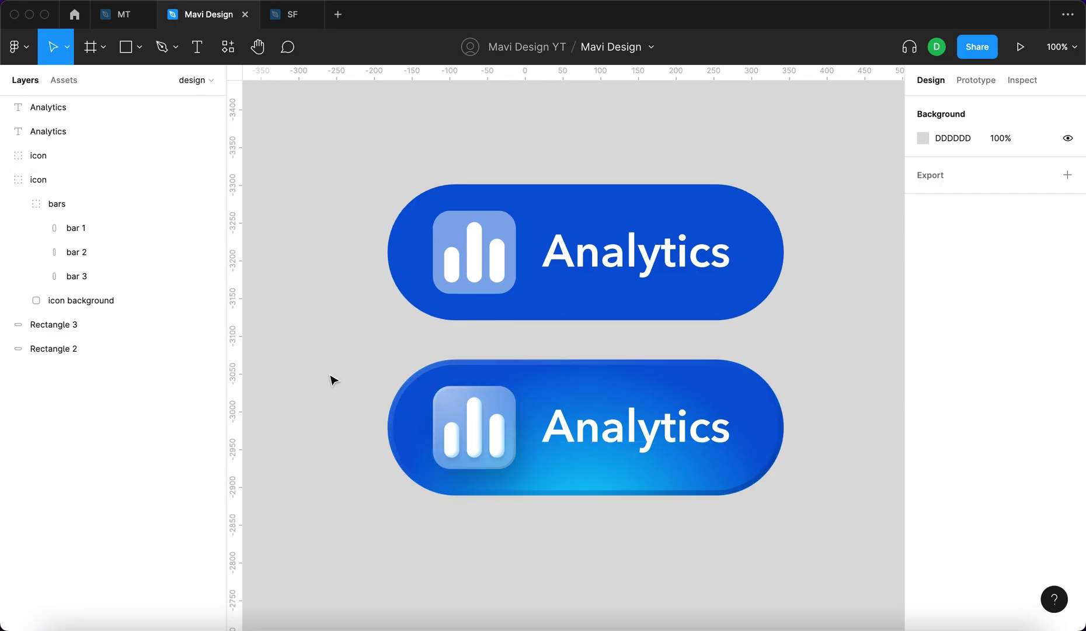
Try shifting the radial cyan glow of the lower button's pill sideways so that it sits beneath the icon
scroll(331, 380, down, 1)
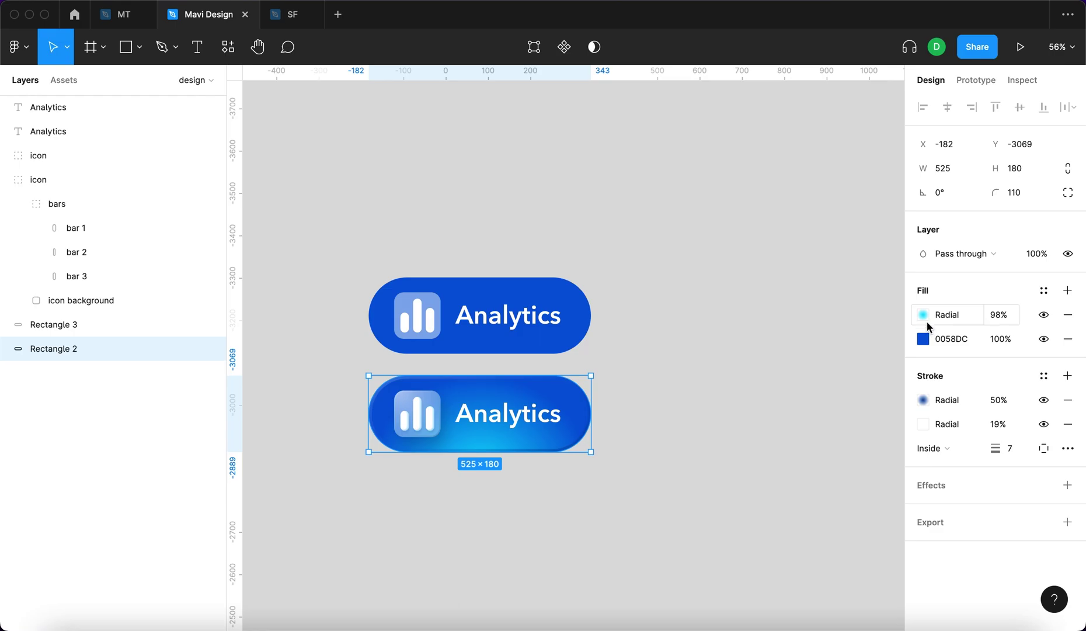
click(923, 315)
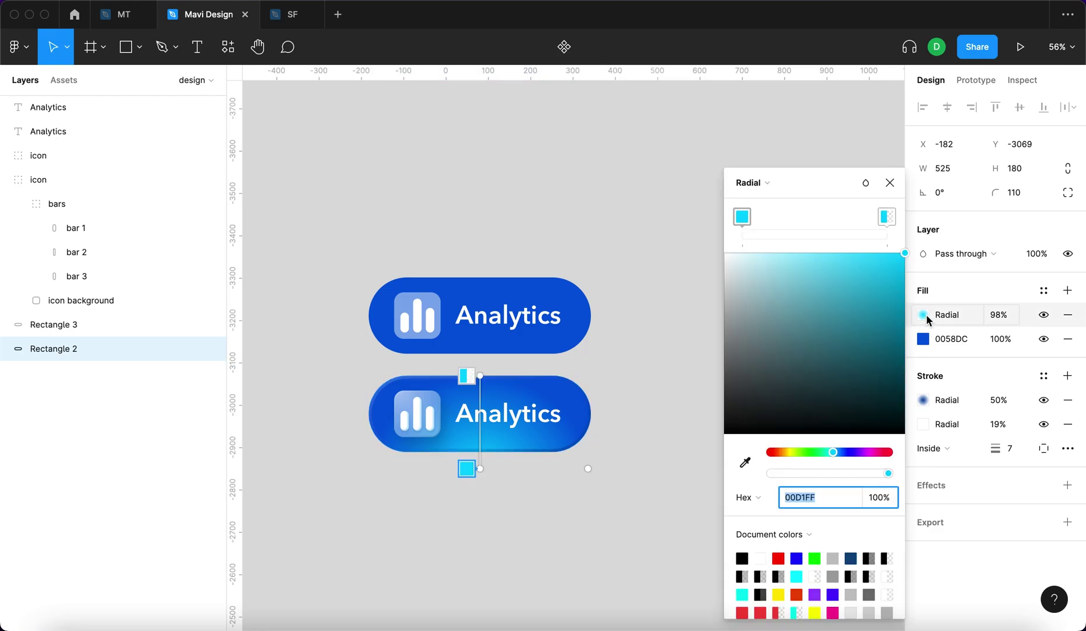
drag(481, 464, 438, 455)
drag(480, 377, 440, 372)
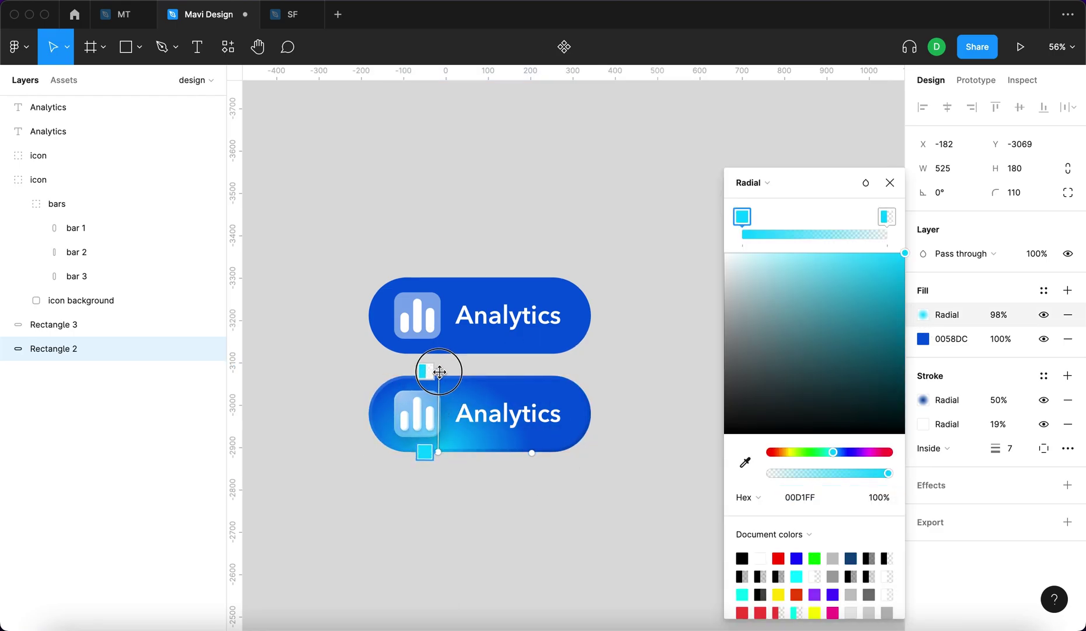
click(890, 185)
click(743, 318)
scroll(405, 457, up, 2)
Undo the trial changes to the lower pill's glow, strokes and shadow effects
key(super+z)
key(super+z)
key(super+z)
key(super+z)
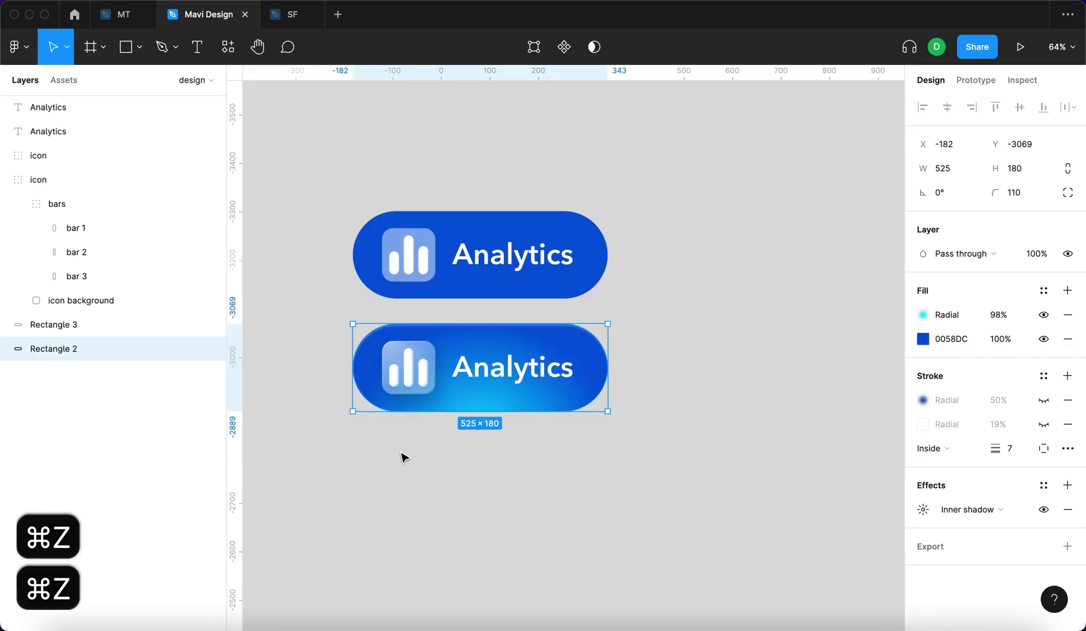
click(394, 478)
scroll(383, 380, up, 10)
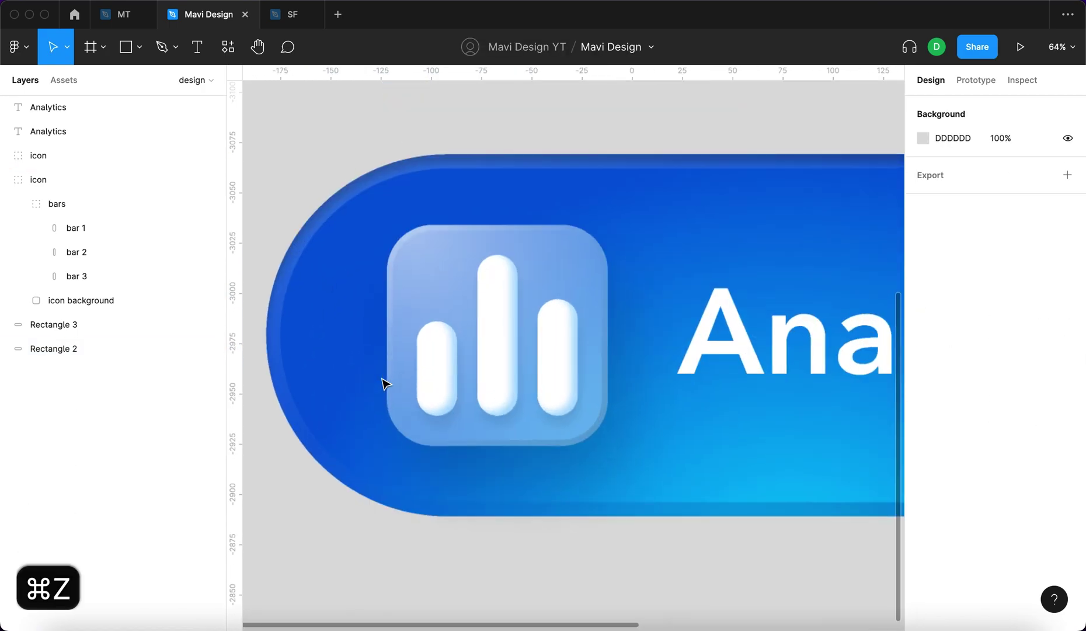
key(super+z)
key(super+z)
scroll(484, 564, down, 10)
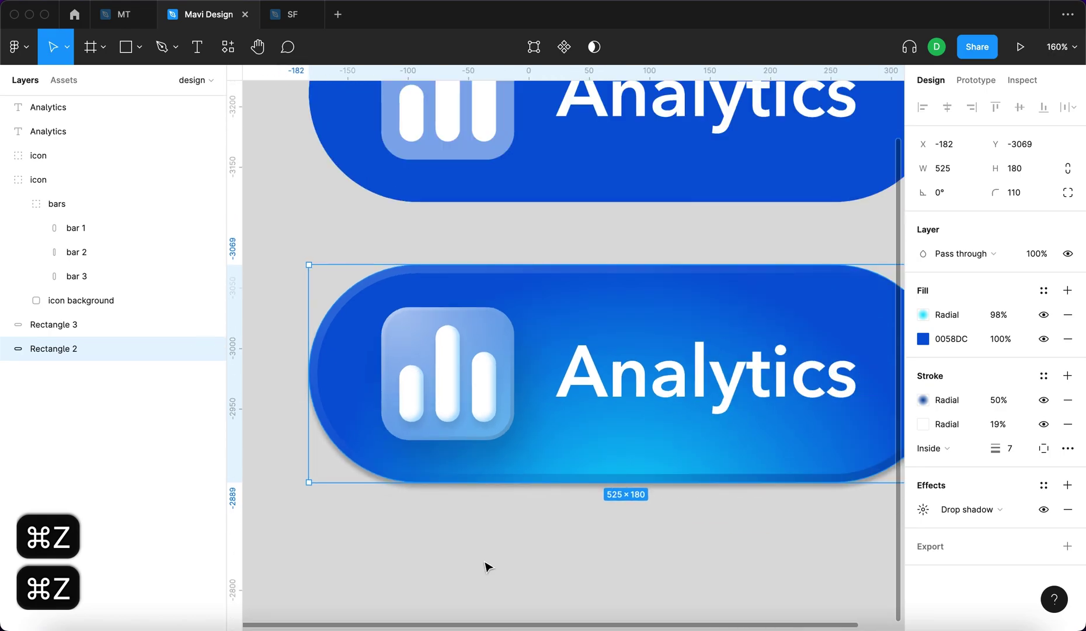
Duplicate the styled Analytics button with its pill, icon and text, and place the copy directly beneath the original
click(485, 564)
click(556, 509)
click(737, 522)
scroll(642, 479, down, 1)
scroll(577, 438, up, 5)
super+click(541, 453)
click(412, 319)
scroll(411, 317, down, 10)
drag(671, 419, 437, 426)
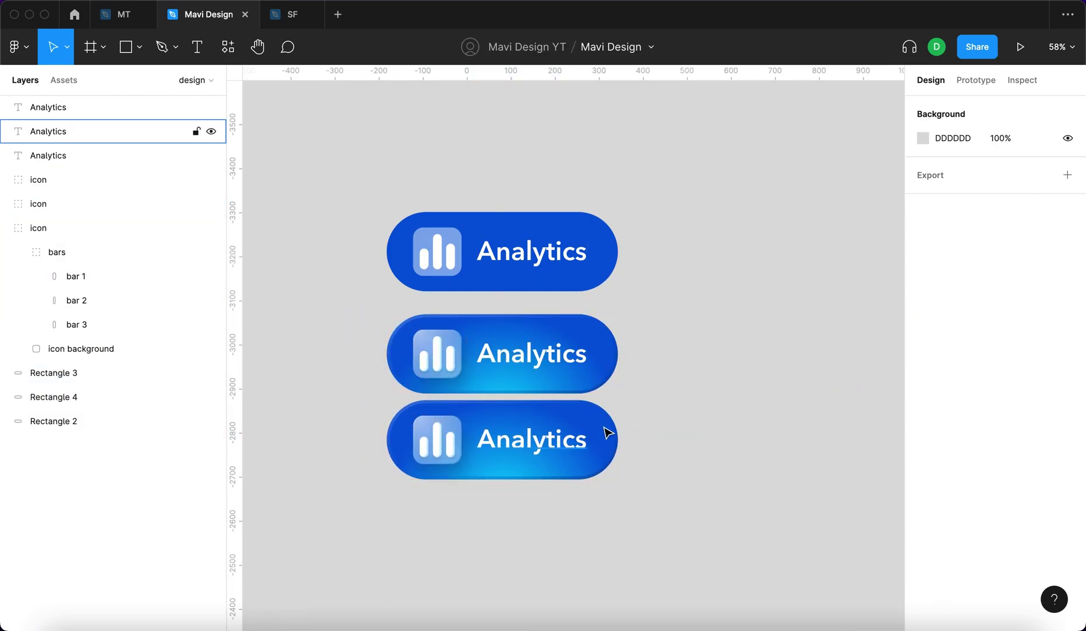
Remove both radial strokes from the pill of the copied button
click(606, 428)
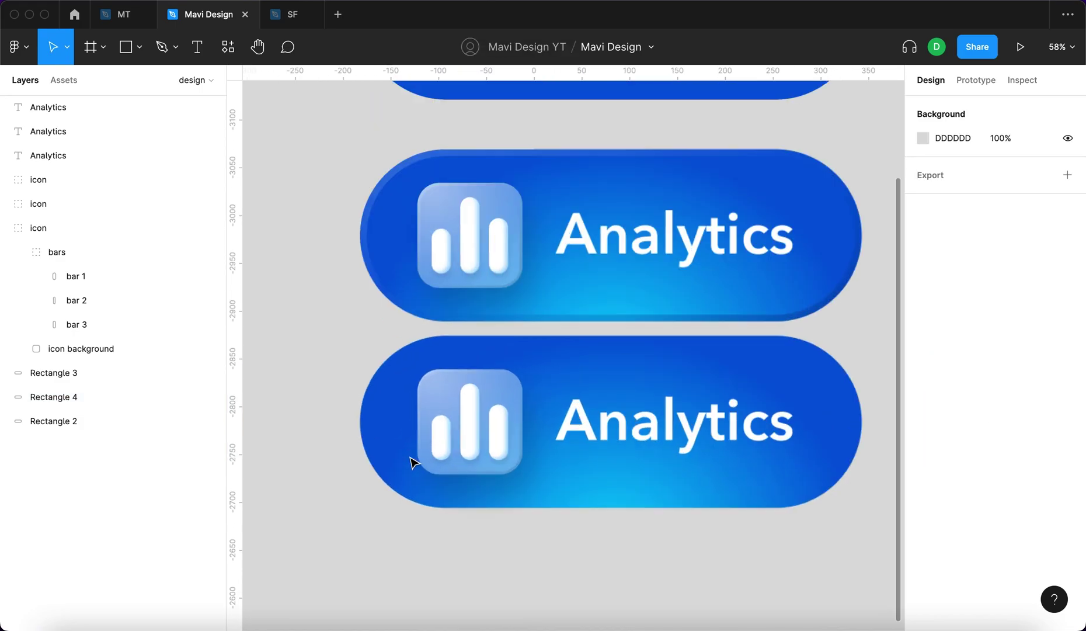
scroll(453, 461, up, 3)
scroll(598, 400, down, 4)
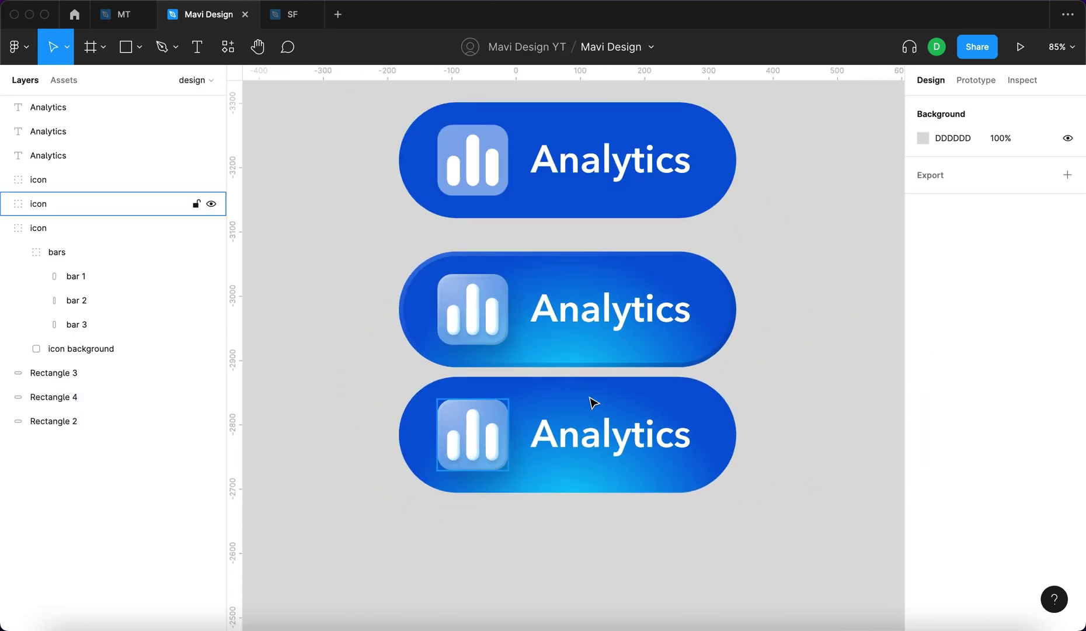
Add an inner shadow effect to the copied button's pill and set its horizontal offset to 4
click(599, 400)
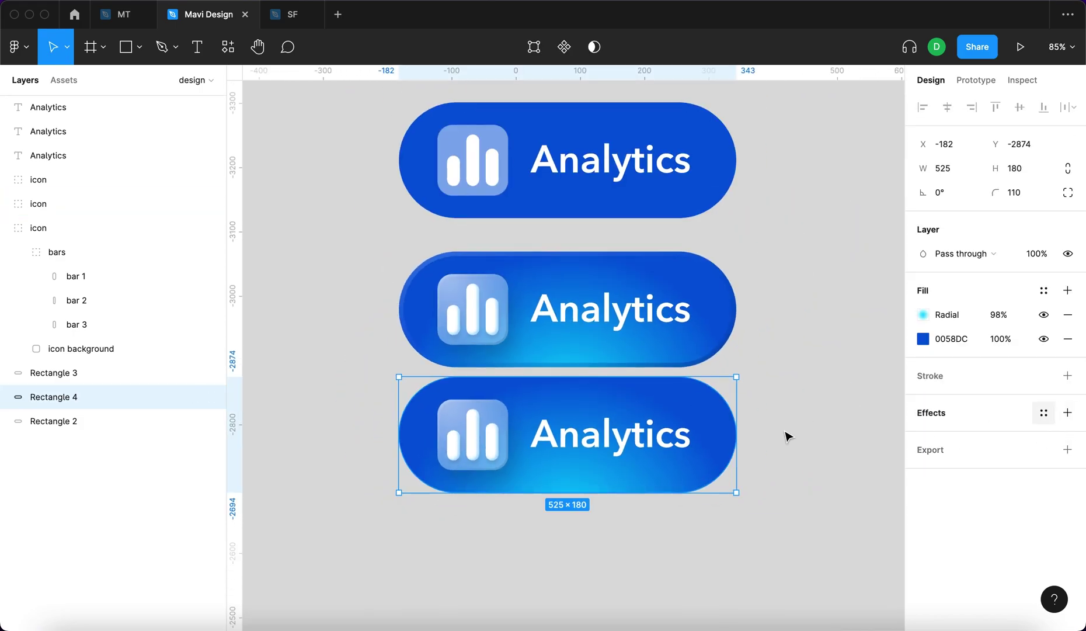
click(1067, 413)
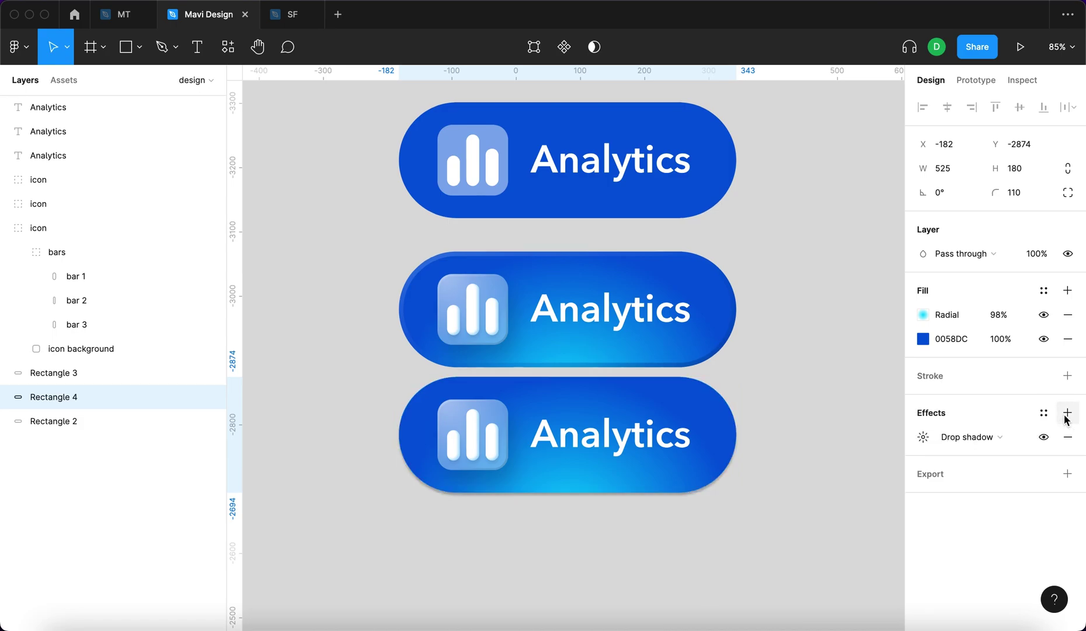
click(944, 436)
click(949, 417)
click(928, 439)
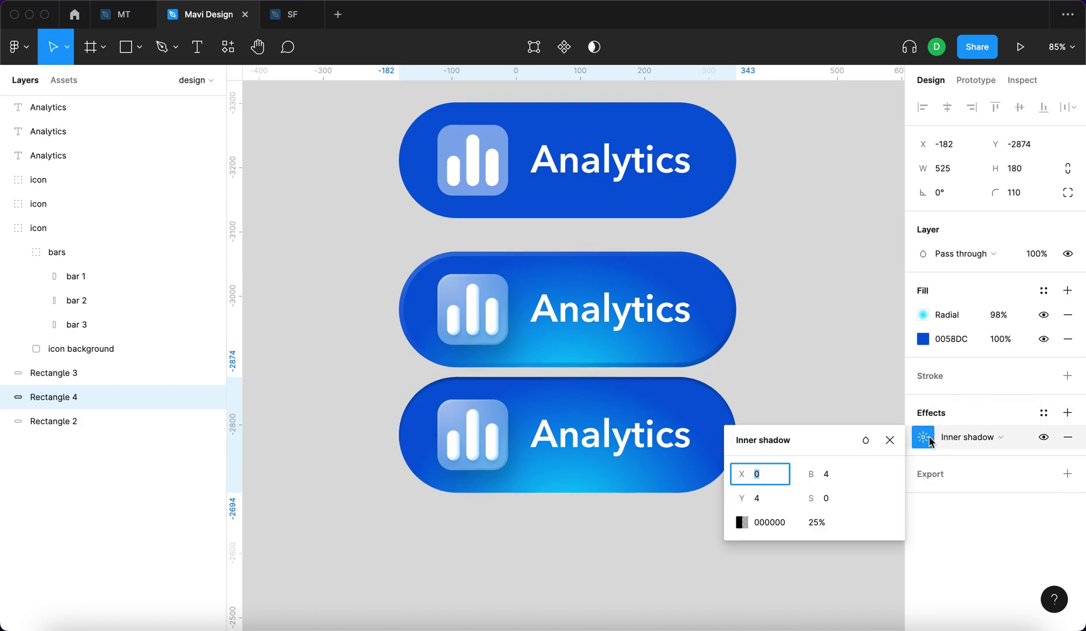
key(Up)
key(Up)
key(Up)
key(Up)
Change the colour of the copied pill's inner shadow to white (FFFFFF)
click(742, 522)
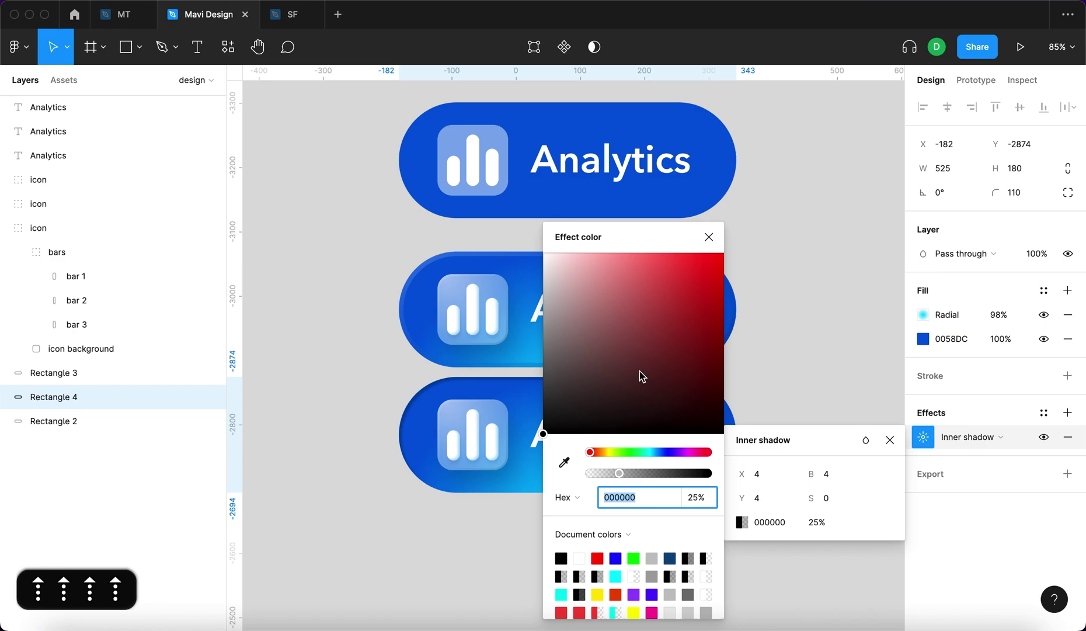
click(558, 263)
drag(478, 189, 476, 187)
click(975, 540)
click(976, 543)
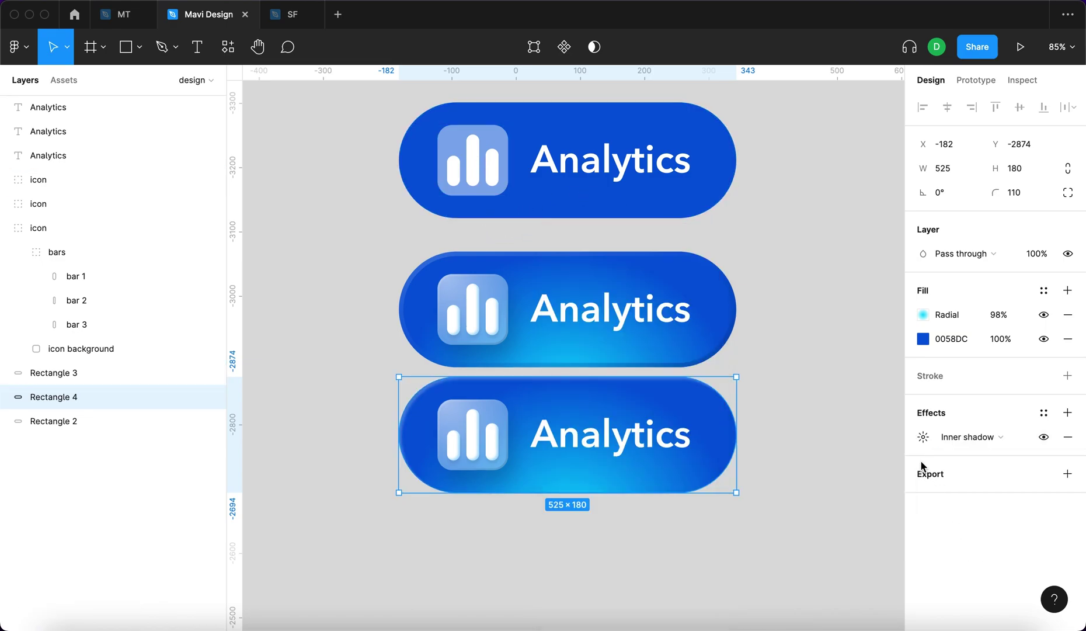
Duplicate the copied pill's white inner shadow and change the duplicate's colour to black (000000)
key(super+d)
click(923, 437)
click(742, 522)
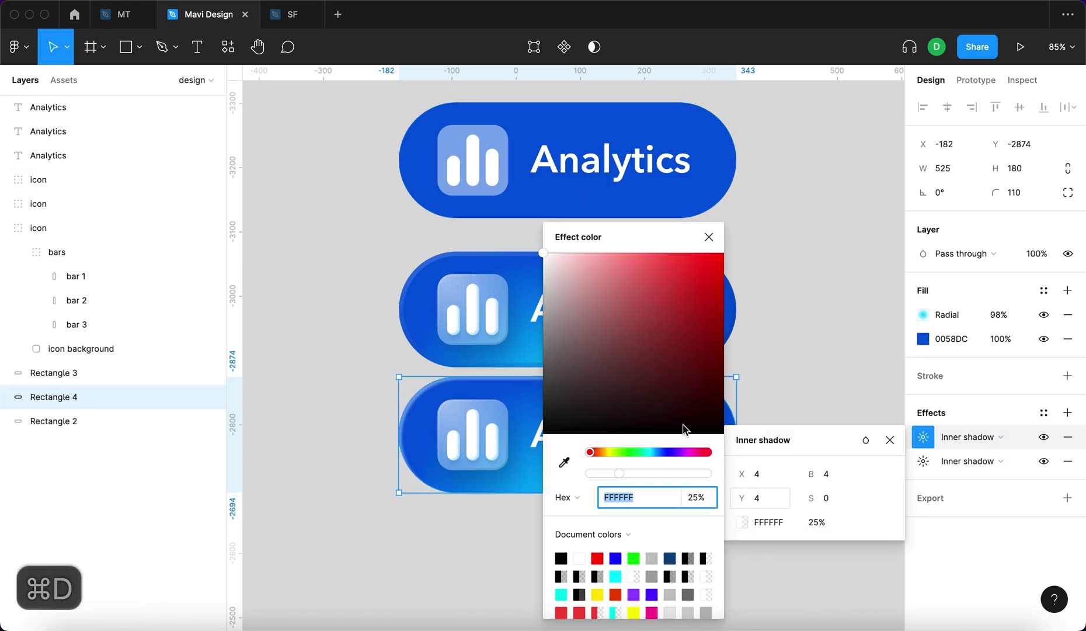
click(653, 374)
click(542, 466)
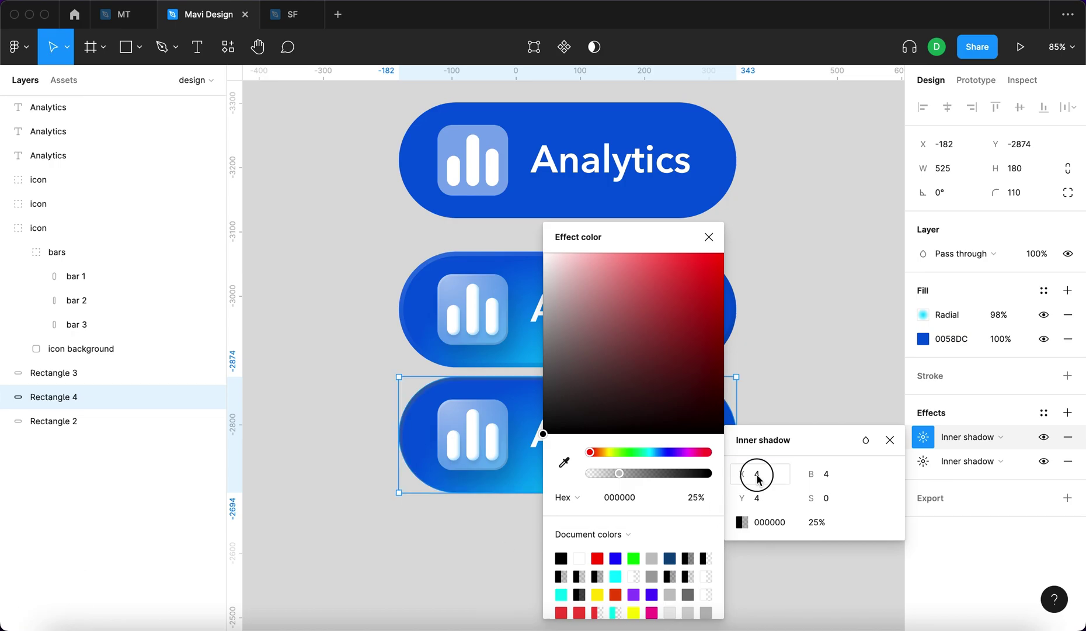
Set the black inner shadow's offsets to X -4 and Y -4 to shade the opposite edge of the pill
key(Down)
key(Down)
key(Down)
key(Down)
key(Down)
key(Down)
key(Down)
key(Down)
click(759, 498)
key(Down)
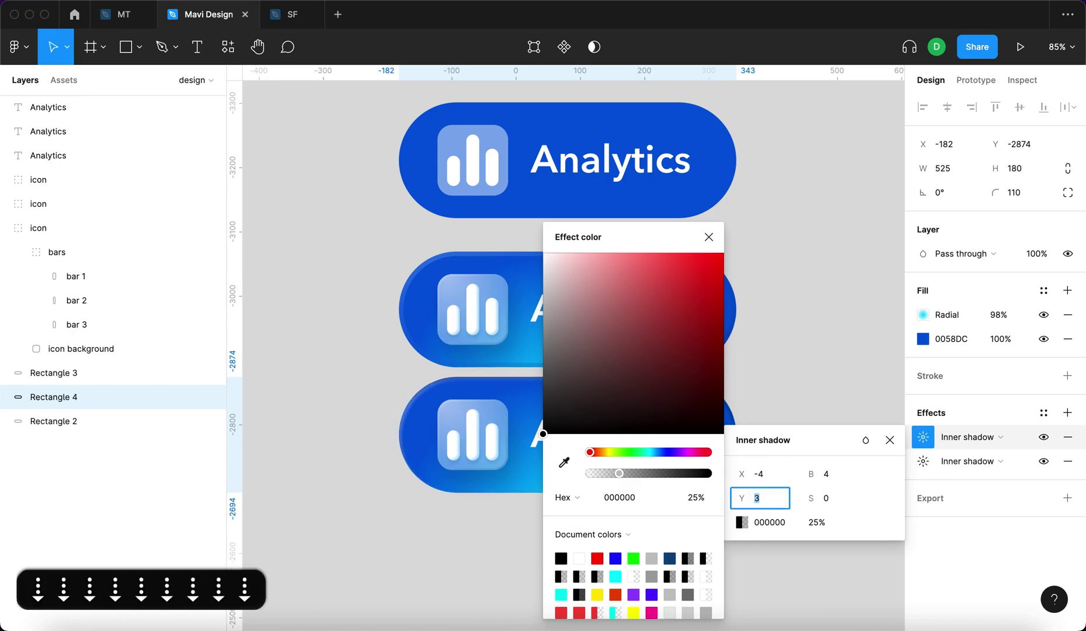
key(Down)
key(Down)
key(Down)
key(Down)
key(Down)
key(Down)
Set the blur of the copied pill's white inner shadow to 7
click(922, 461)
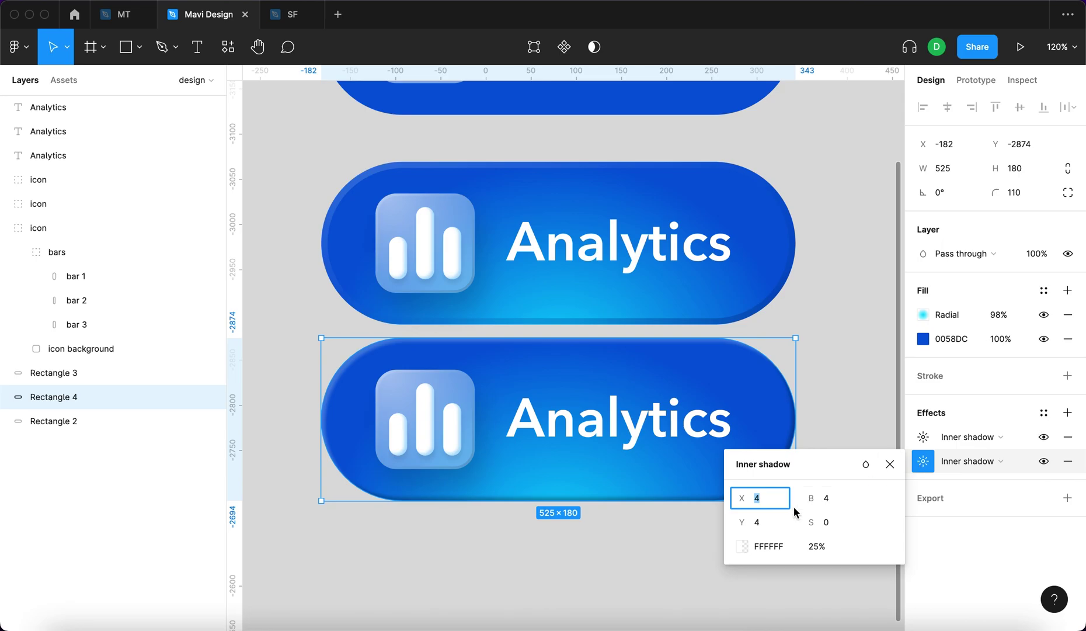
click(827, 497)
key(Up)
key(Up)
key(Up)
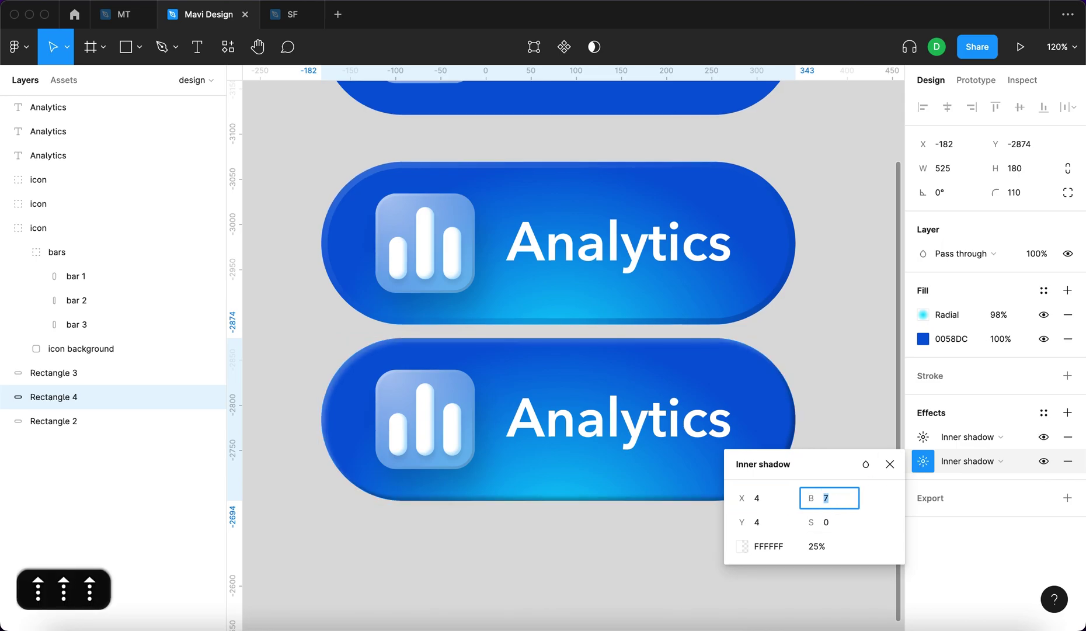
key(Down)
key(Up)
Set the opacity of the lower pill's black inner shadow to 25%
click(921, 441)
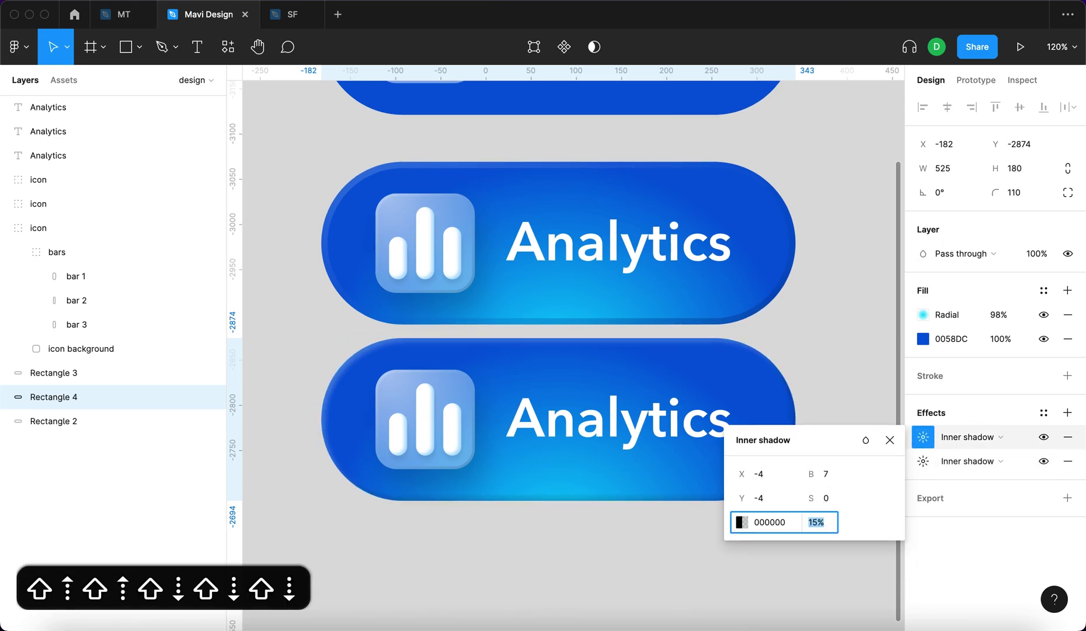
key(shift+Up)
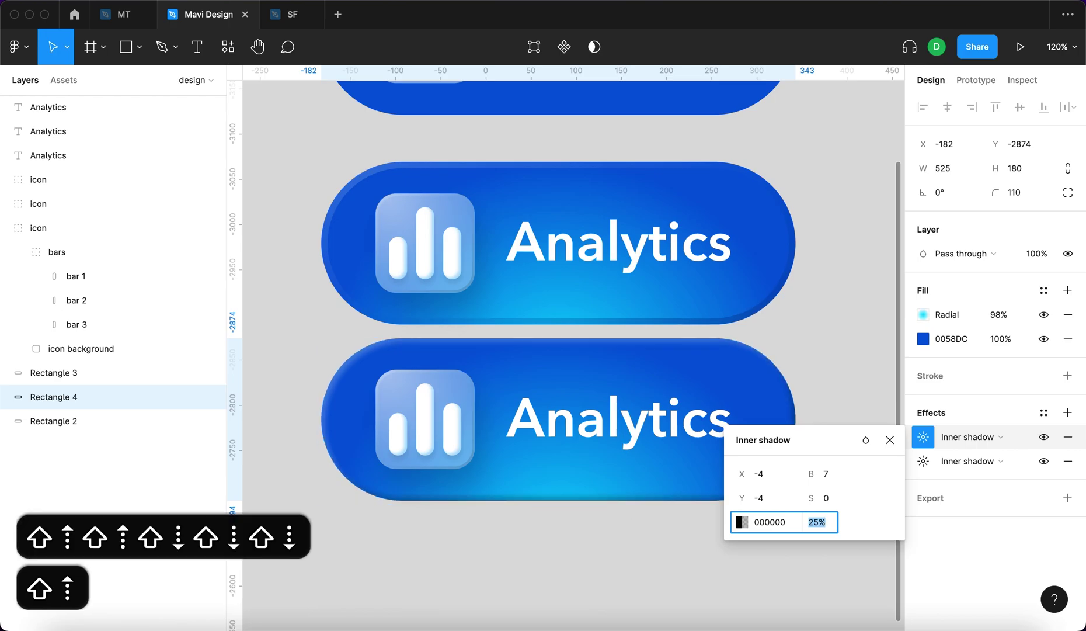
scroll(538, 547, right, 4)
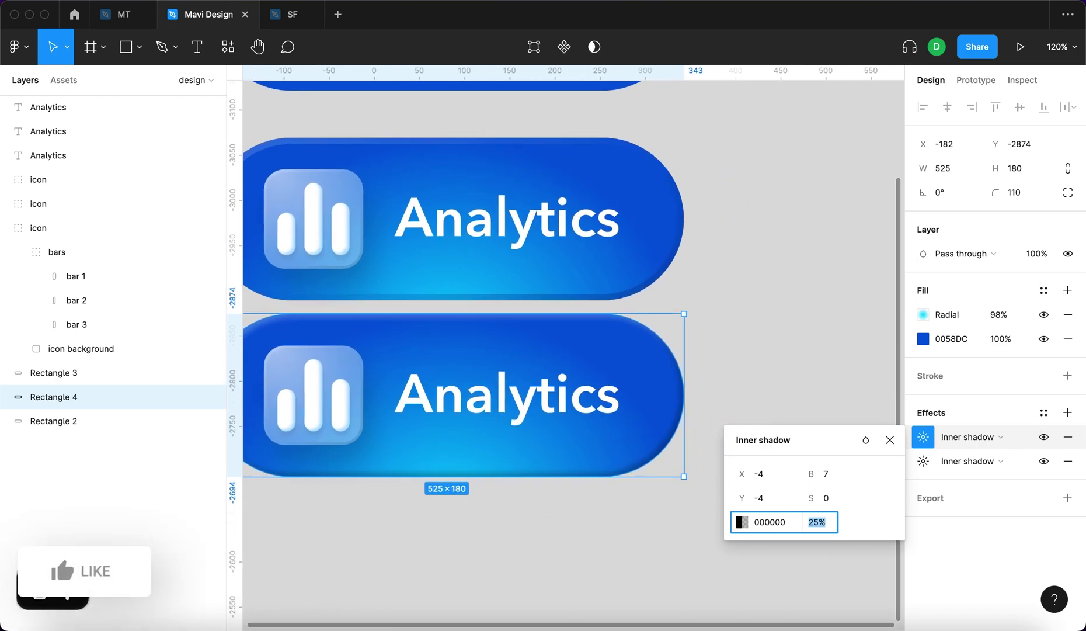
Raise the opacity of the lower pill's white inner shadow to 35% and nudge it slightly lower
click(922, 461)
click(815, 546)
key(shift+Up)
key(shift+Up)
key(shift+Down)
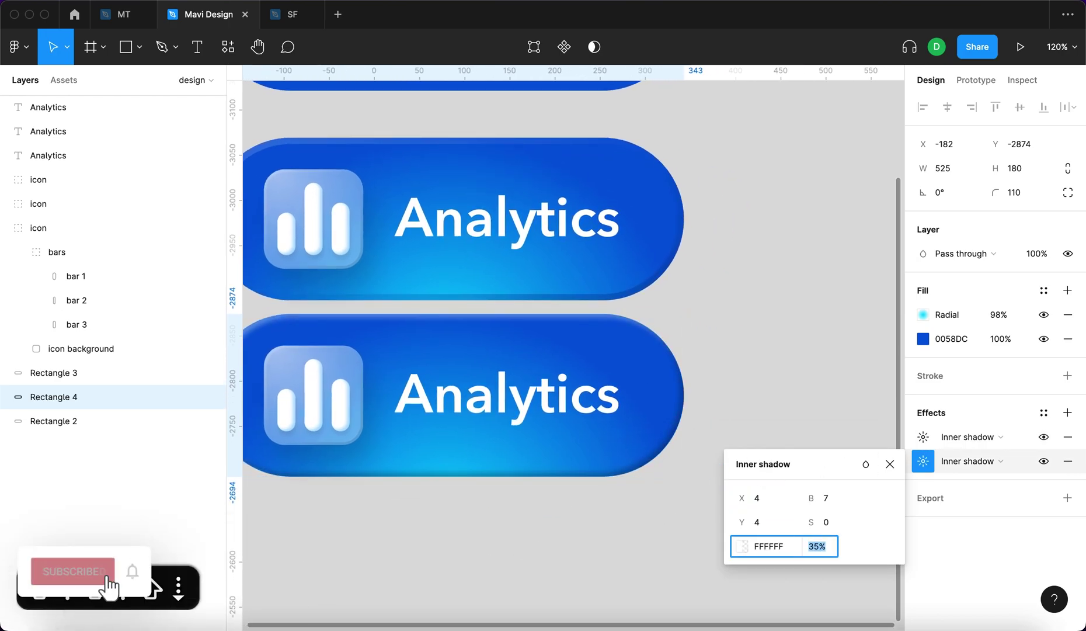
scroll(606, 524, left, 4)
key(Down)
key(Down)
key(Down)
key(Down)
key(Down)
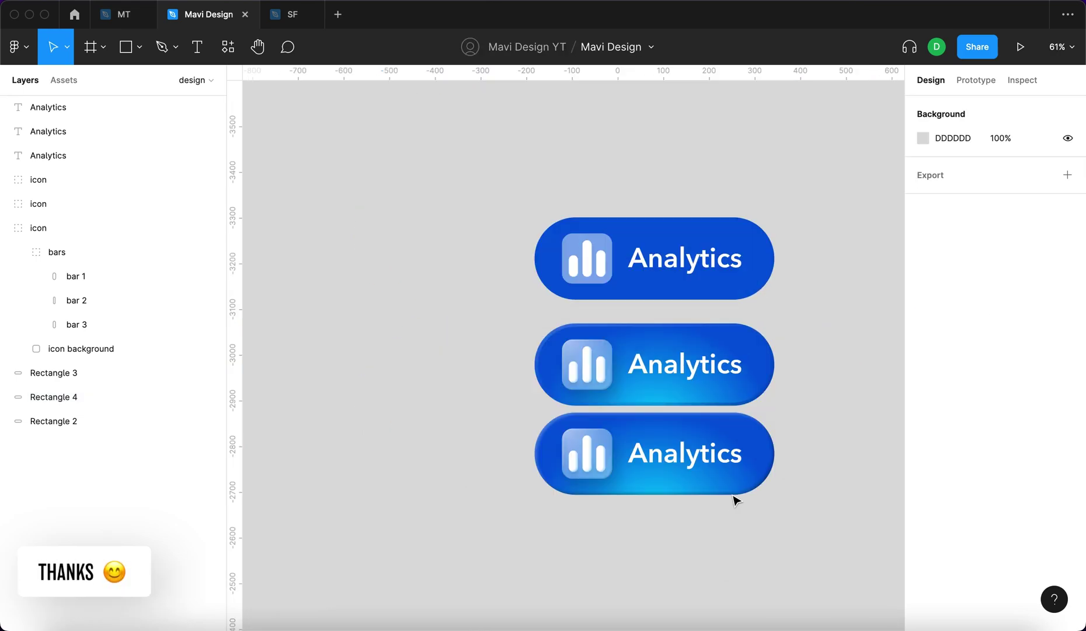
Select the lower pill and open the settings of its black inner shadow
click(740, 489)
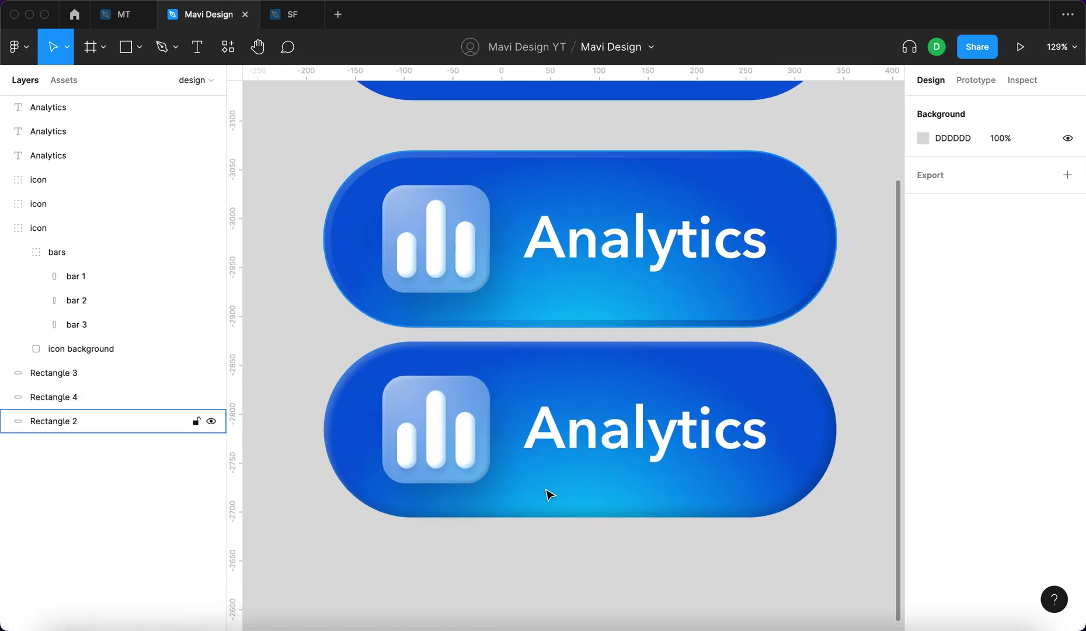
click(635, 385)
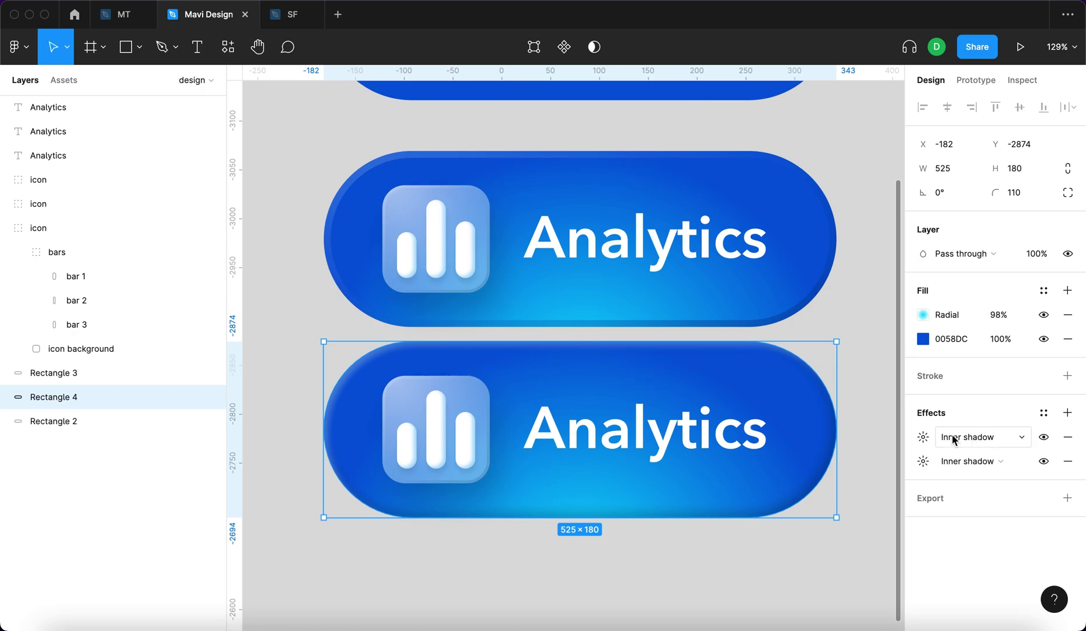
click(928, 439)
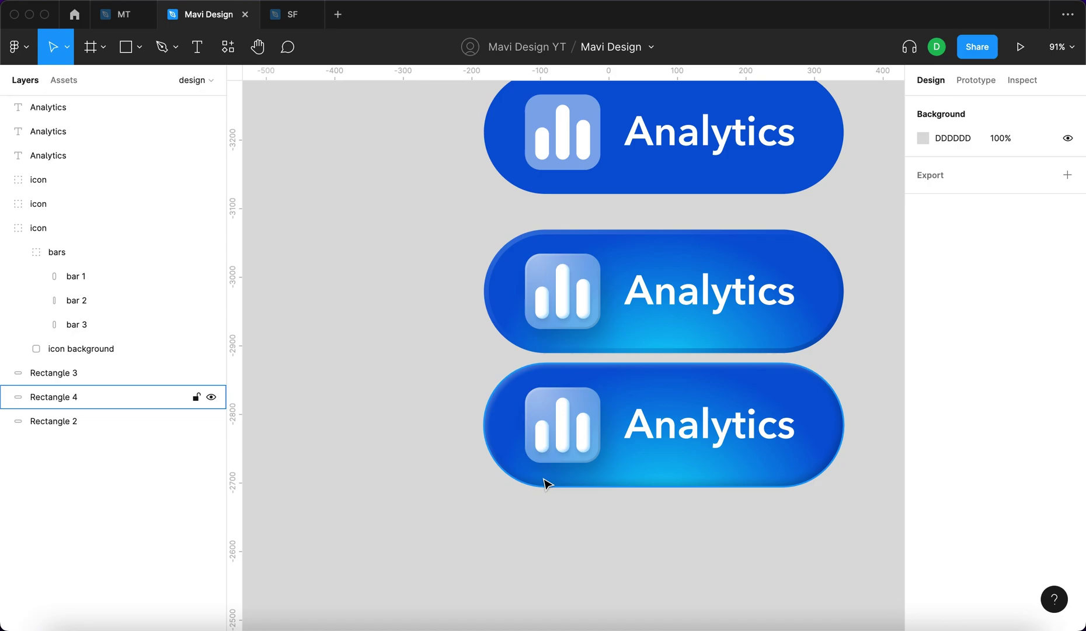
Move the middle Analytics button with its icon and label up beside the plain copy, on the same row
scroll(544, 484, down, 5)
drag(706, 375, 522, 407)
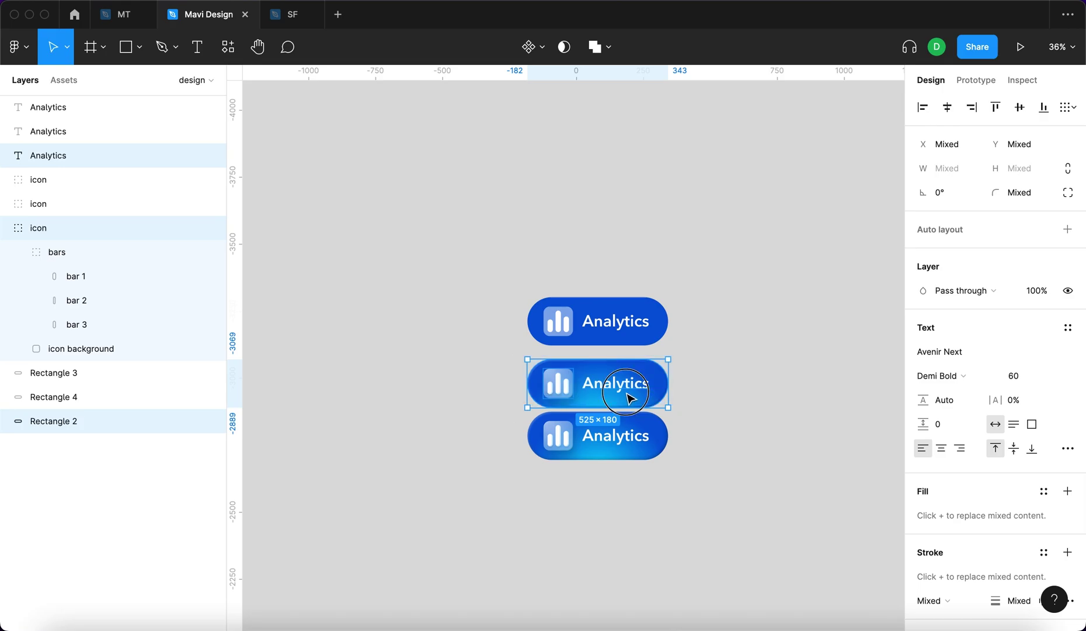
drag(629, 398, 815, 333)
click(701, 409)
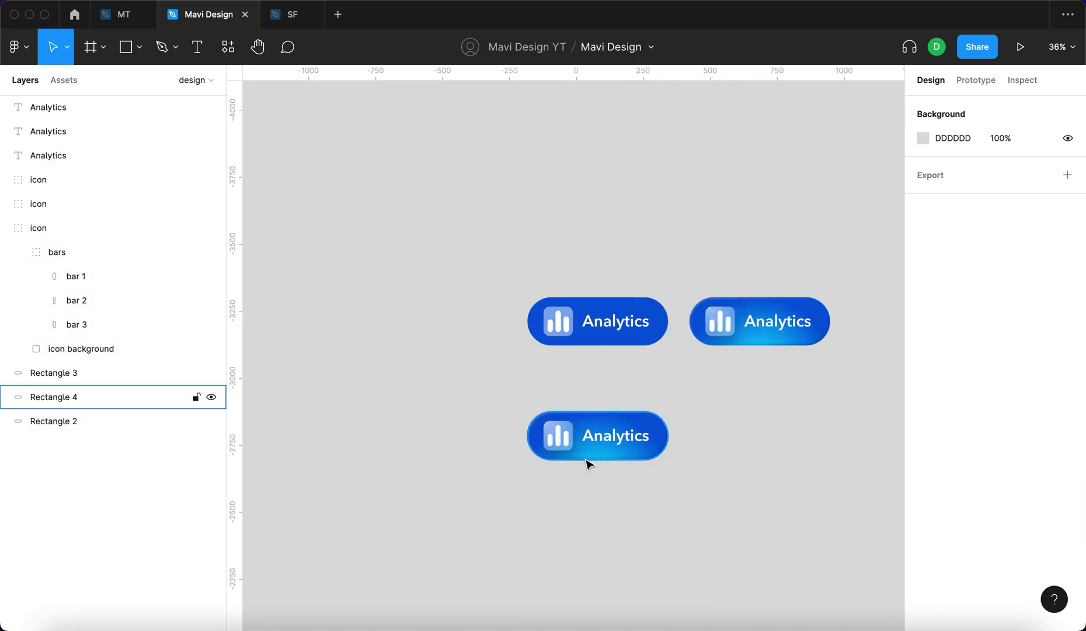
Recolour the lower pill's black inner shadow to a blue close to 0055D4 at 100% opacity
scroll(588, 464, up, 3)
drag(813, 545, 461, 362)
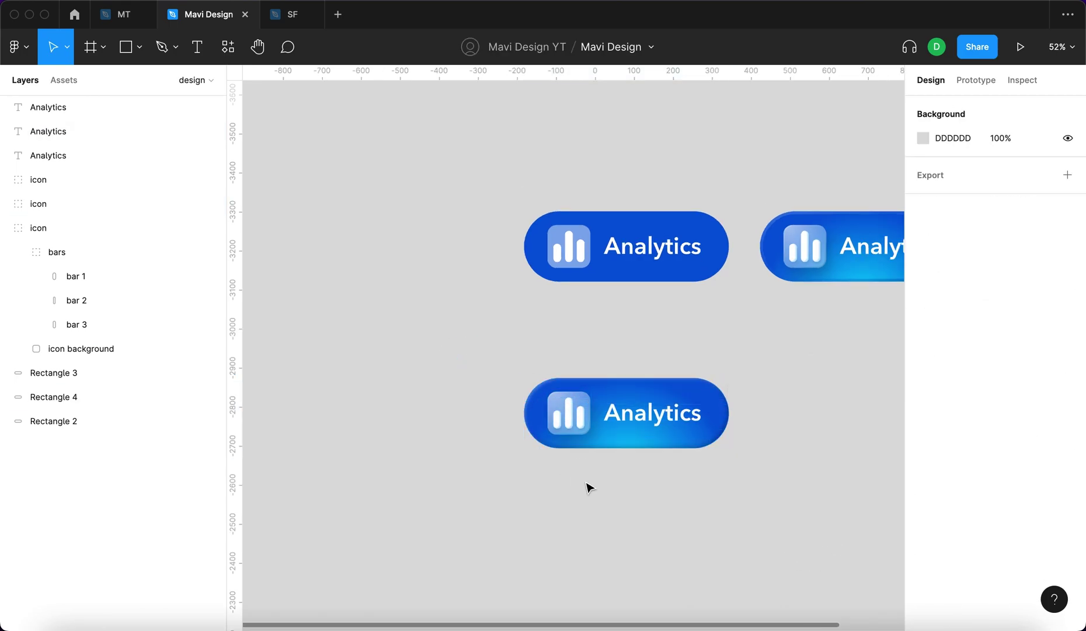
scroll(590, 487, up, 5)
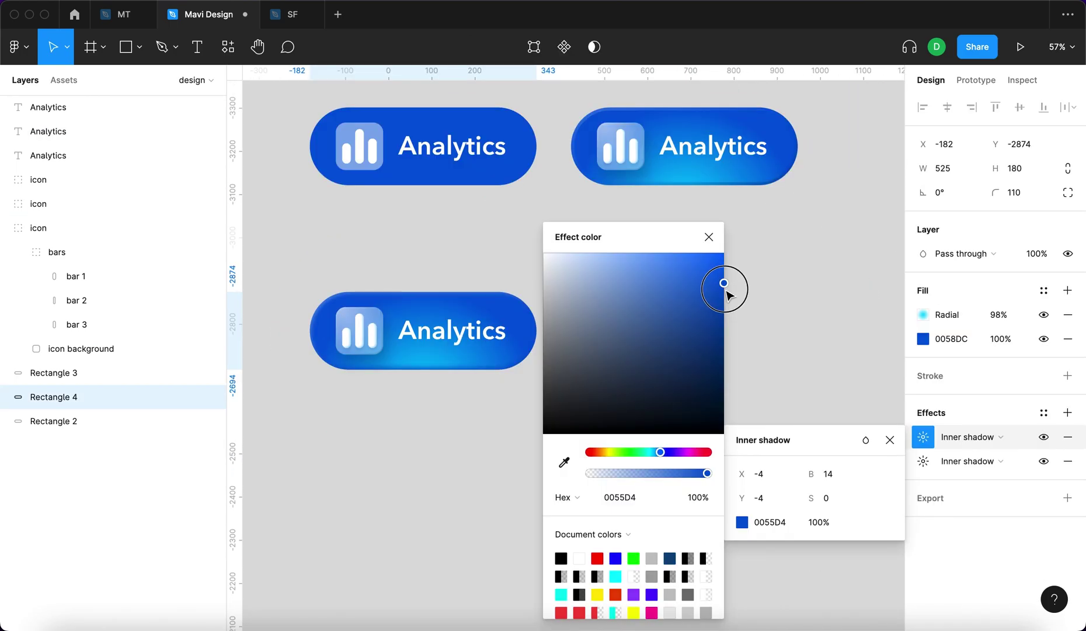
drag(727, 287, 707, 298)
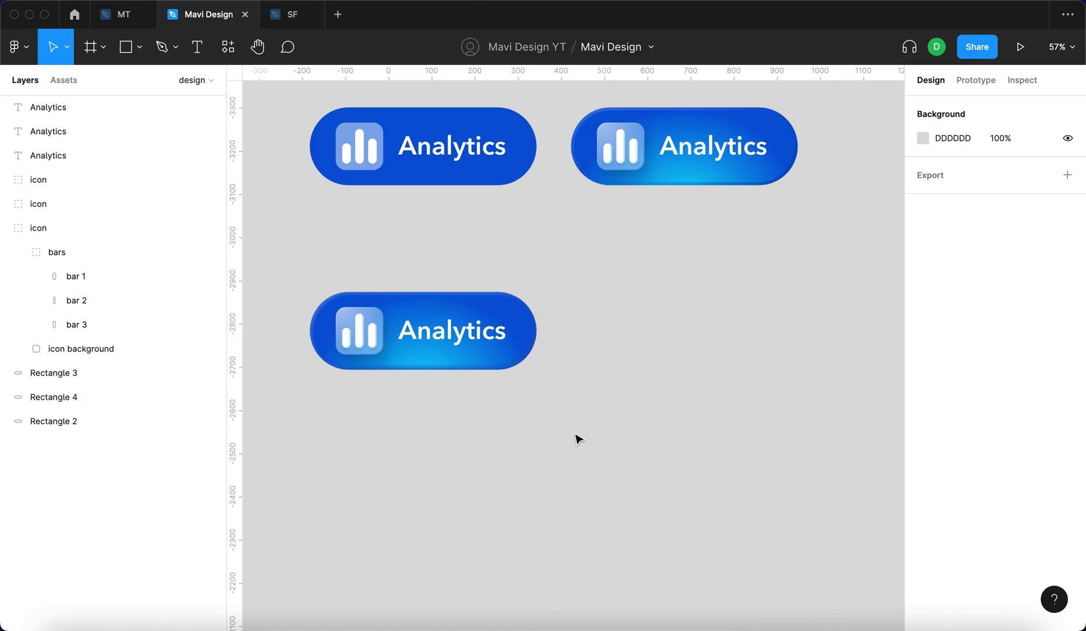
Turn the lower button's pill, icon and Analytics label into one component
scroll(577, 439, left, 2)
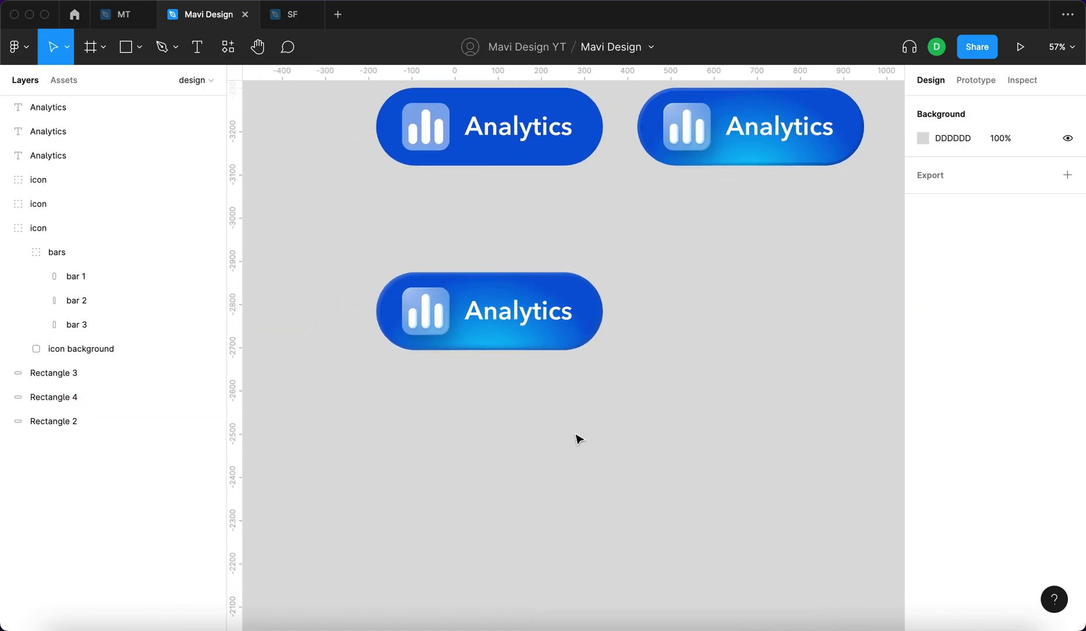
ctrl+scroll(577, 440, up, 2)
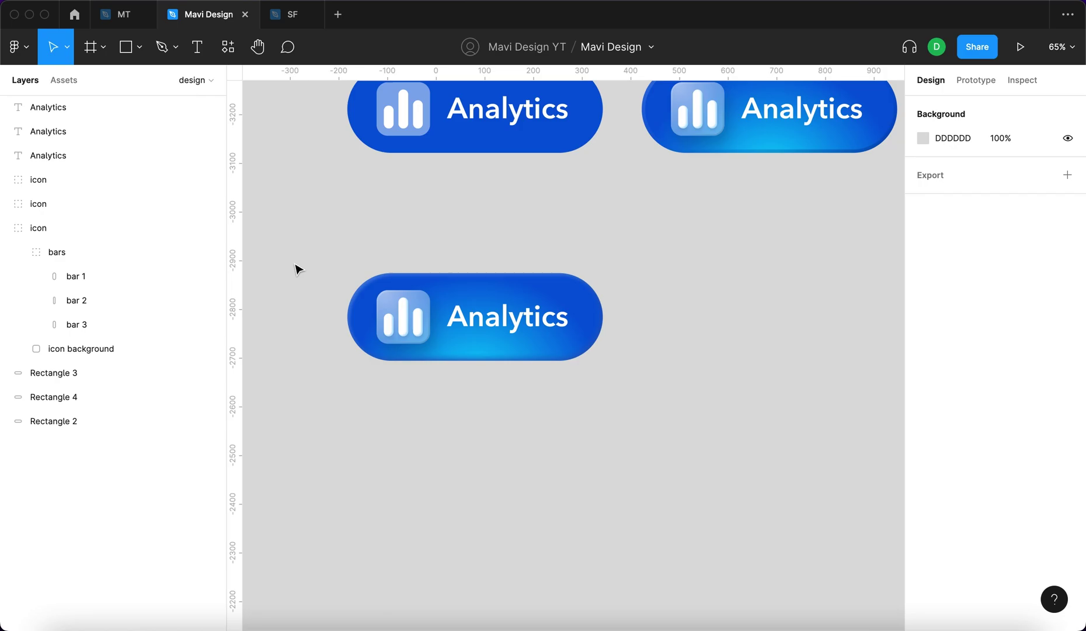
drag(298, 238, 694, 451)
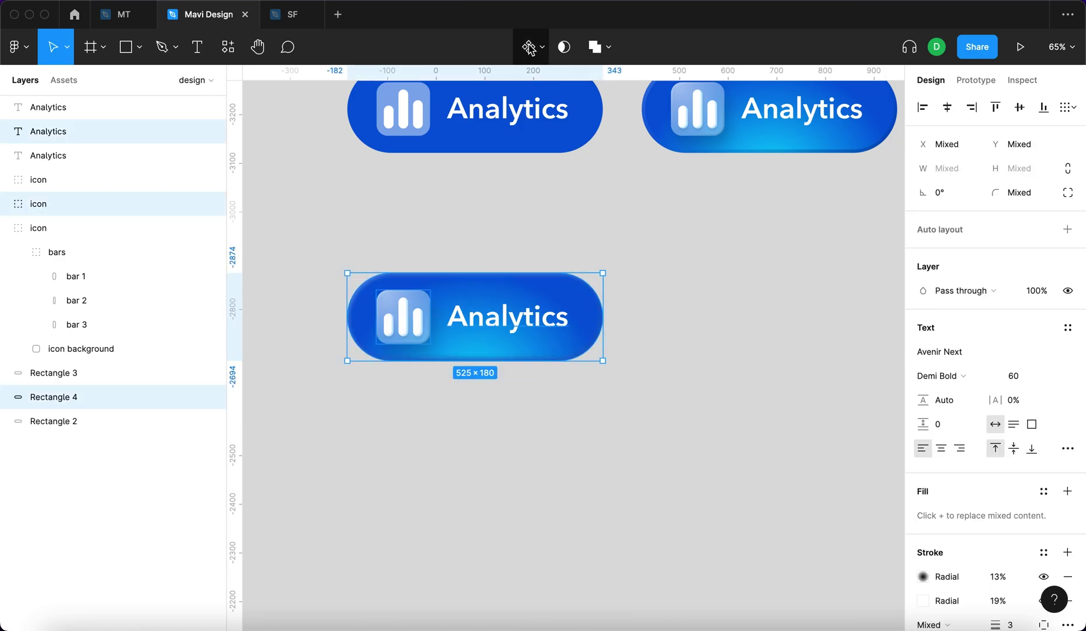
key(super+alt+k)
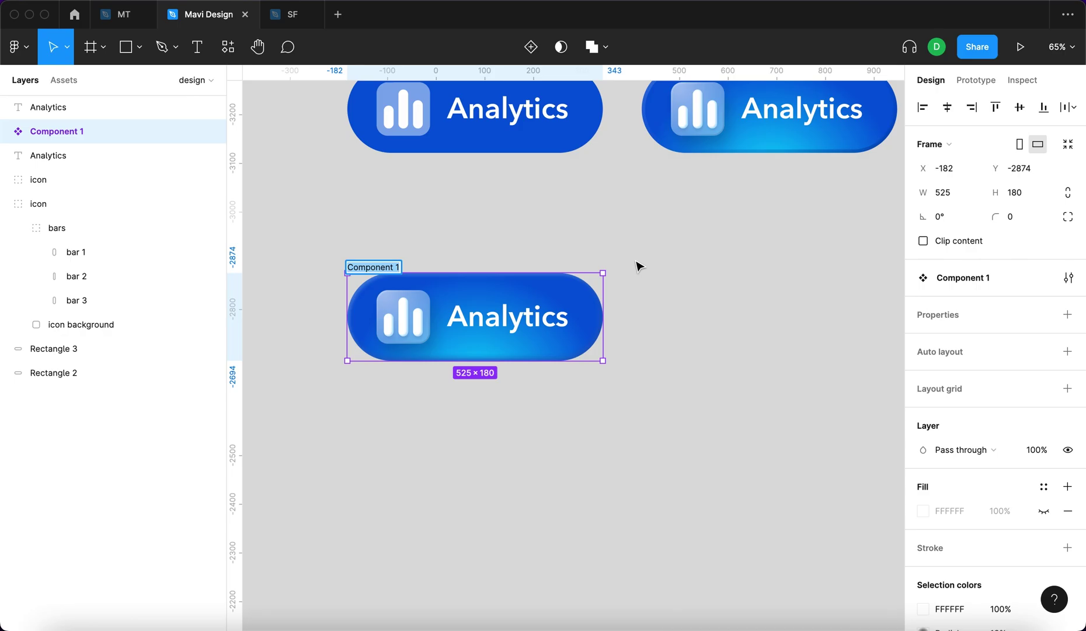
Name the new component analytics
text(anaylit)
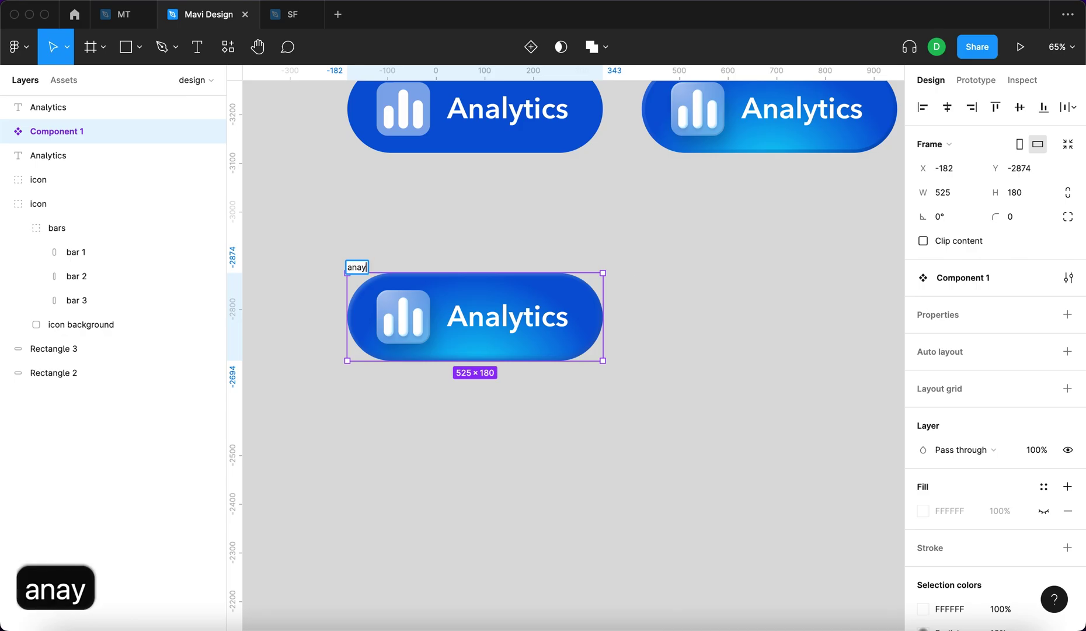
key(BackSpace)
key(BackSpace)
key(BackSpace)
key(BackSpace)
text(lytics)
key(Return)
Add a second variant to the analytics component
click(379, 264)
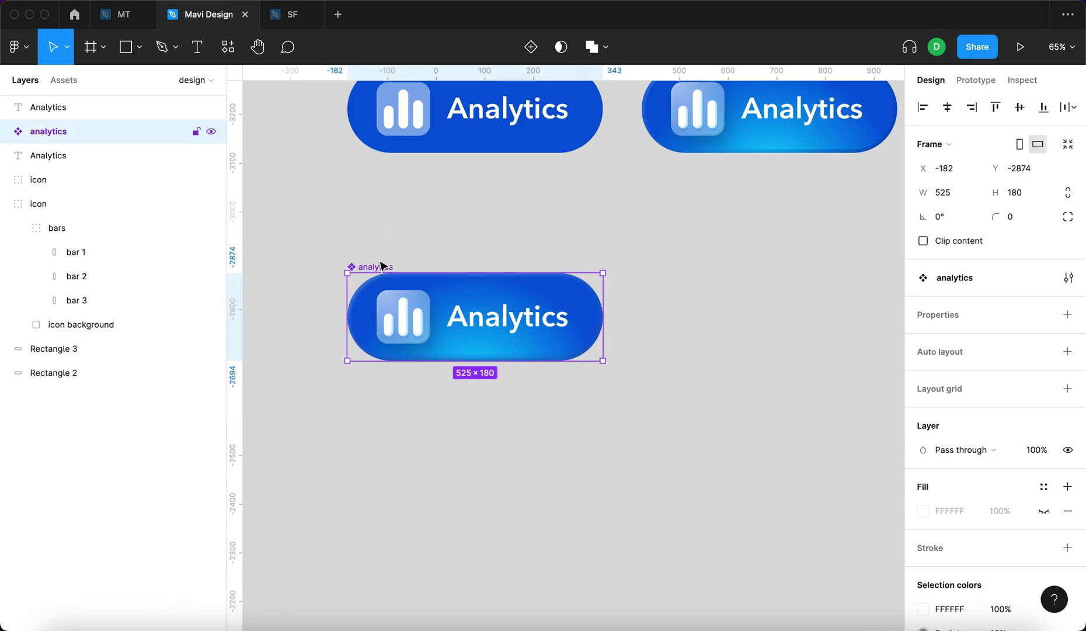
click(533, 47)
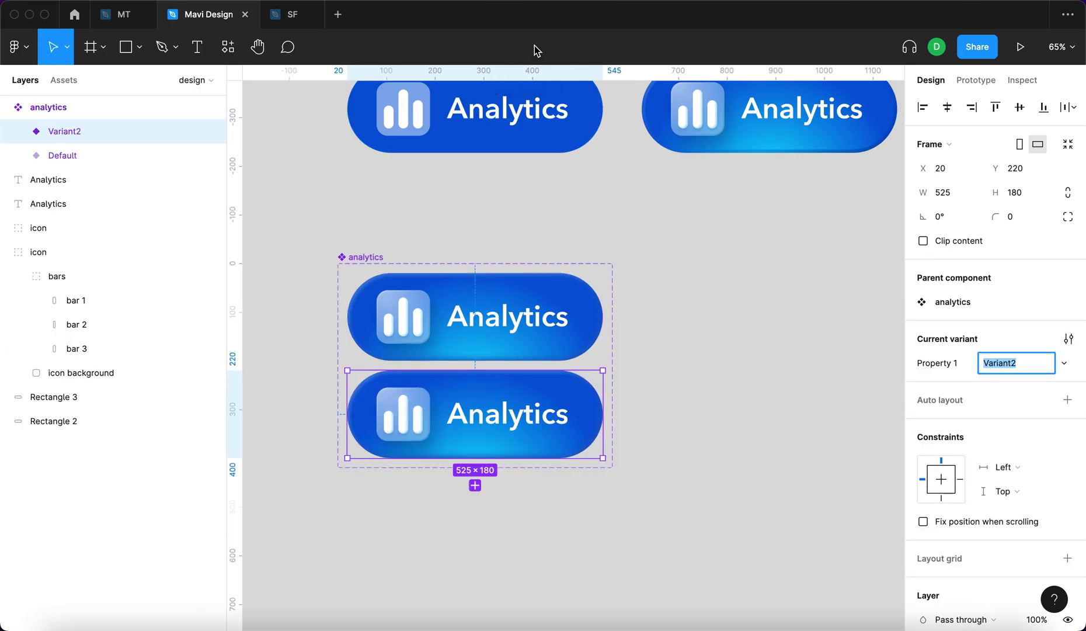
click(687, 304)
Center the bar-chart icon horizontally within the second variant
click(487, 437)
double_click(483, 422)
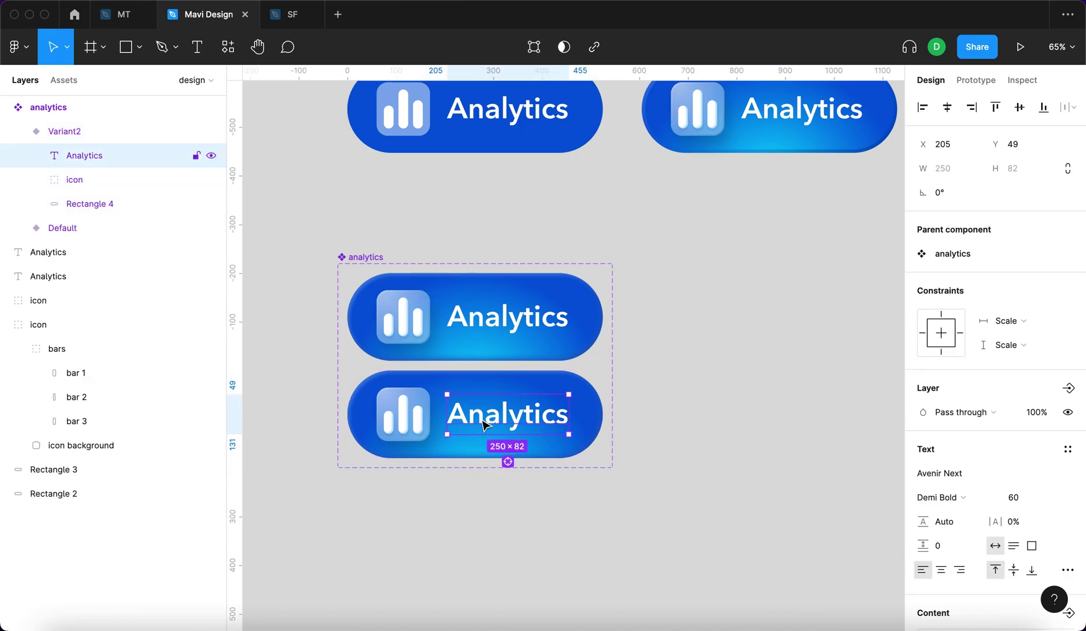
key(Escape)
scroll(441, 397, up, 2)
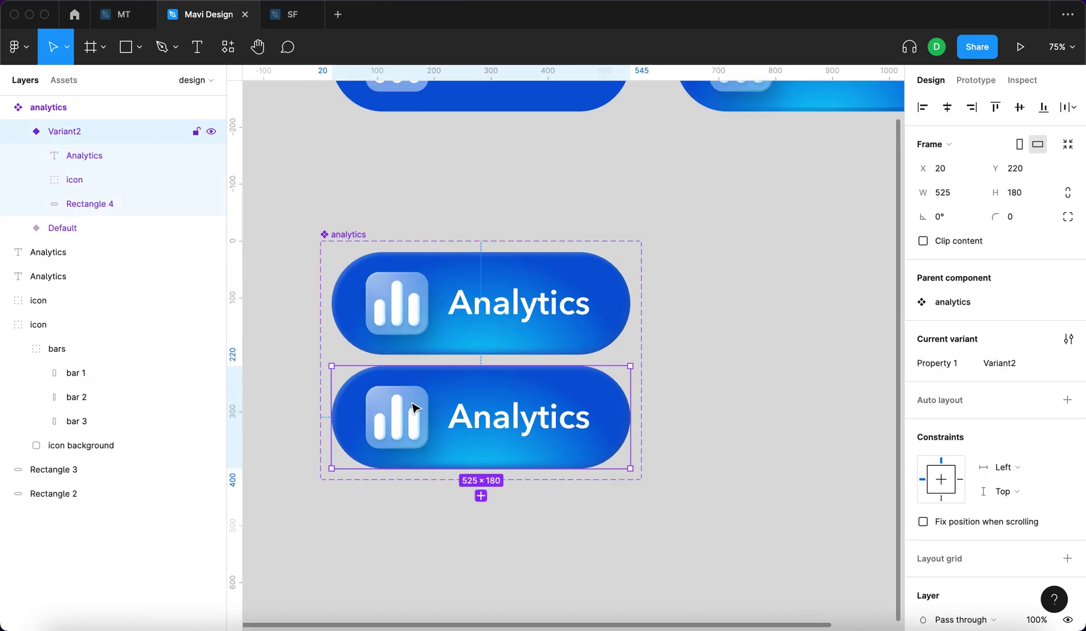
double_click(412, 404)
click(947, 109)
Move the second variant's Analytics label horizontally to X 345, clear of the centred icon
scroll(560, 385, up, 4)
click(607, 353)
key(shift+Right)
key(shift+Right)
key(shift+Right)
key(shift+Right)
key(shift+Right)
key(shift+Right)
key(shift+Right)
key(shift+Right)
key(shift+Right)
key(shift+Right)
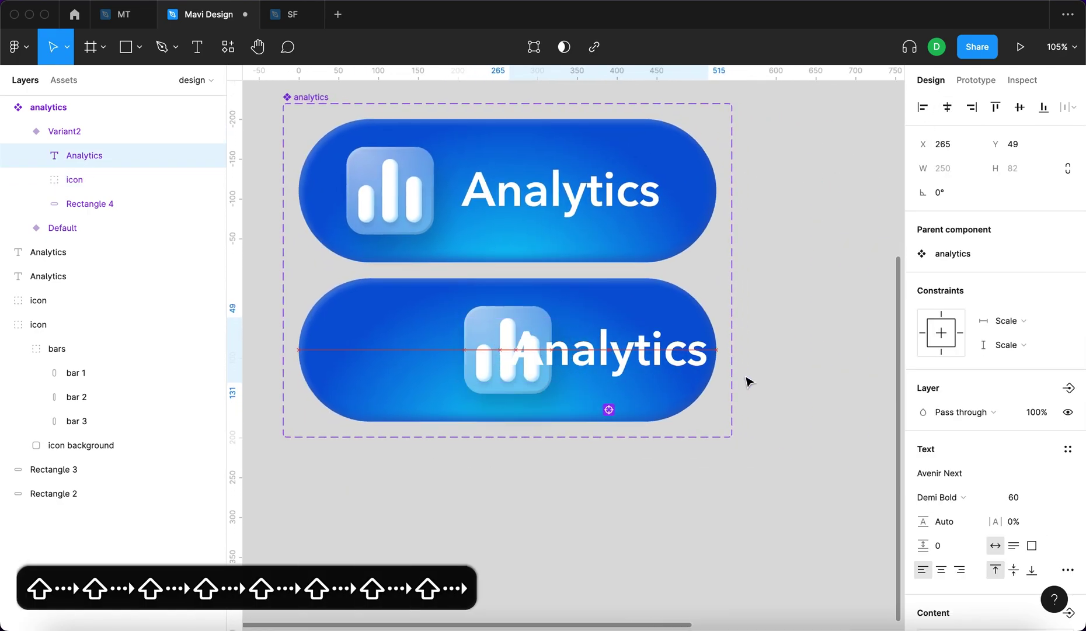
key(shift+Right)
key(shift+Right)
key(shift+Right)
key(shift+Right)
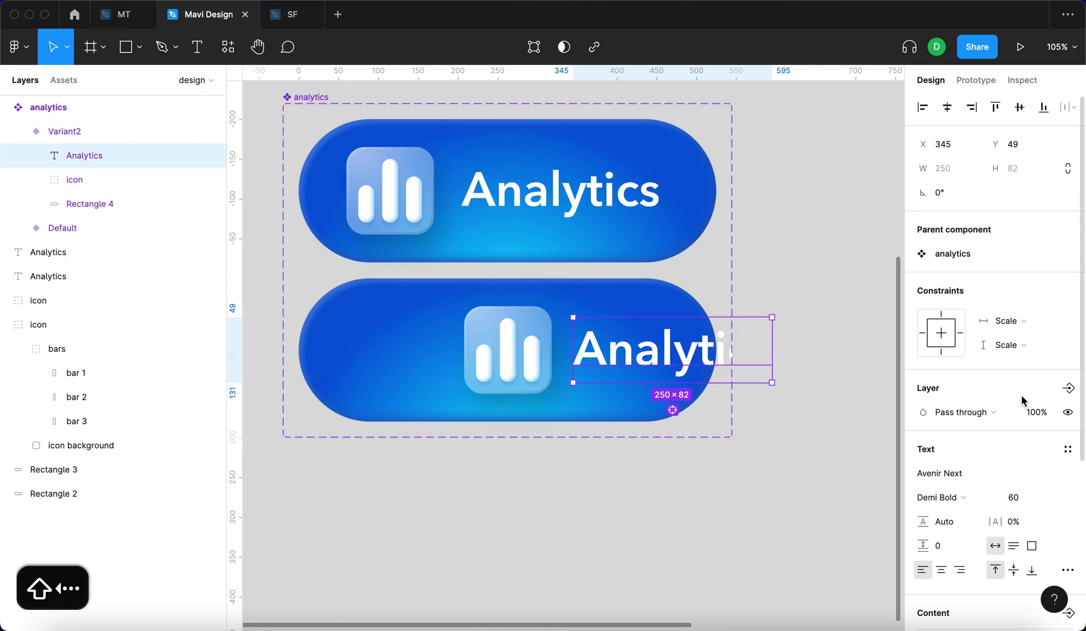
Lower the layer opacity of the second variant's Analytics label until it is fully transparent
click(1029, 412)
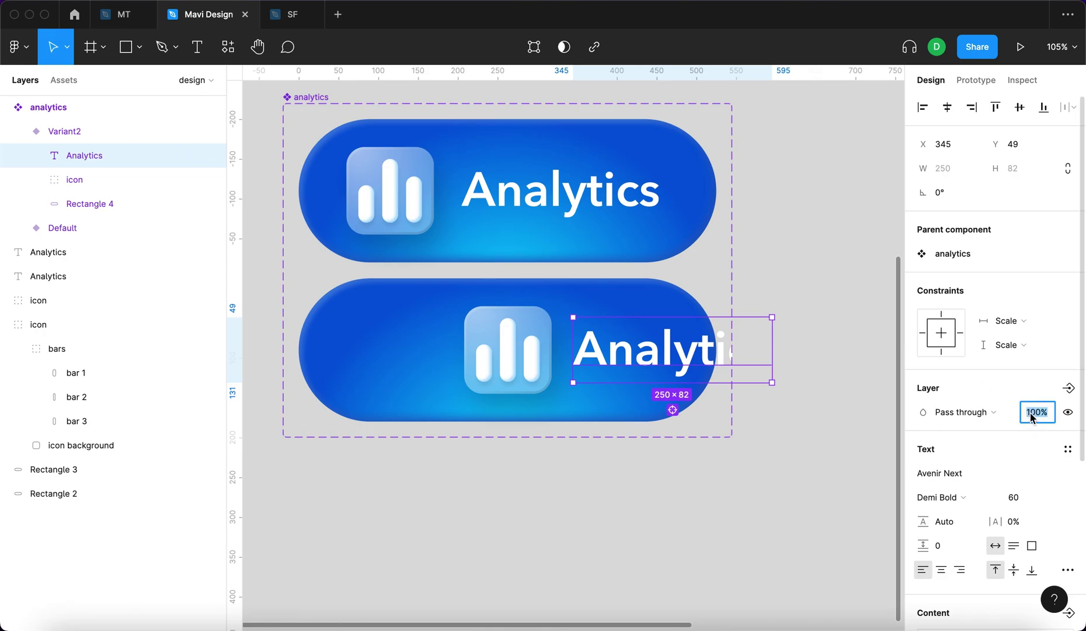
key(shift+Down)
key(shift+Down)
key(shift+Down)
key(shift+Down)
key(shift+Down)
key(shift+Down)
key(shift+Down)
key(shift+Down)
key(shift+Down)
Narrow the second variant's blue pill from both sides to 161 wide, centred around the icon
click(357, 355)
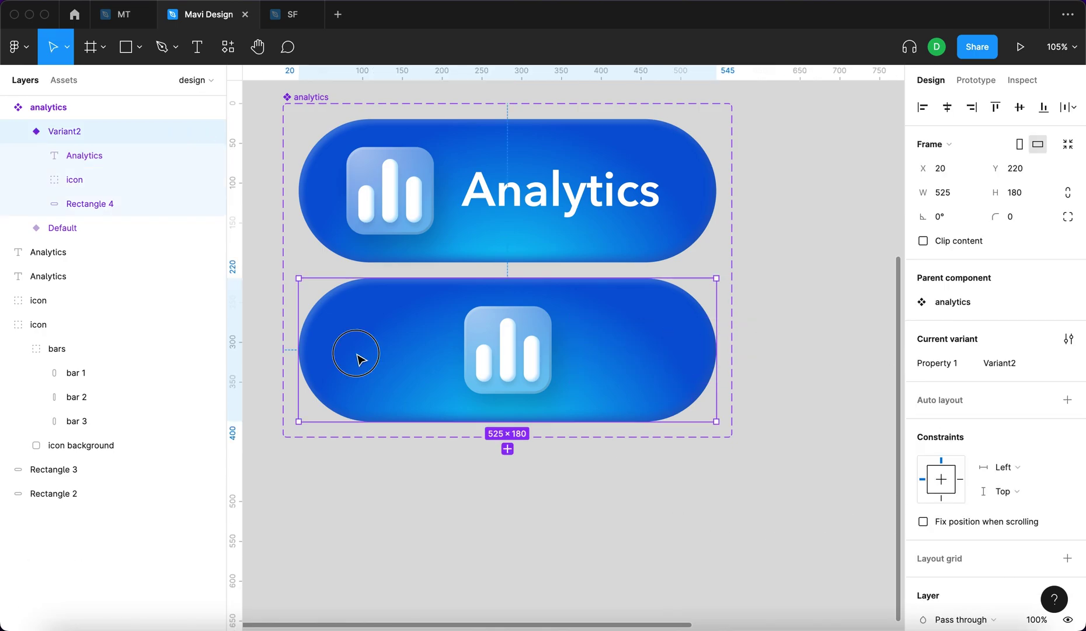
click(358, 355)
drag(298, 348, 484, 358)
Set the second variant's blue background shape to 160 wide and 160 high
key(shift+Down)
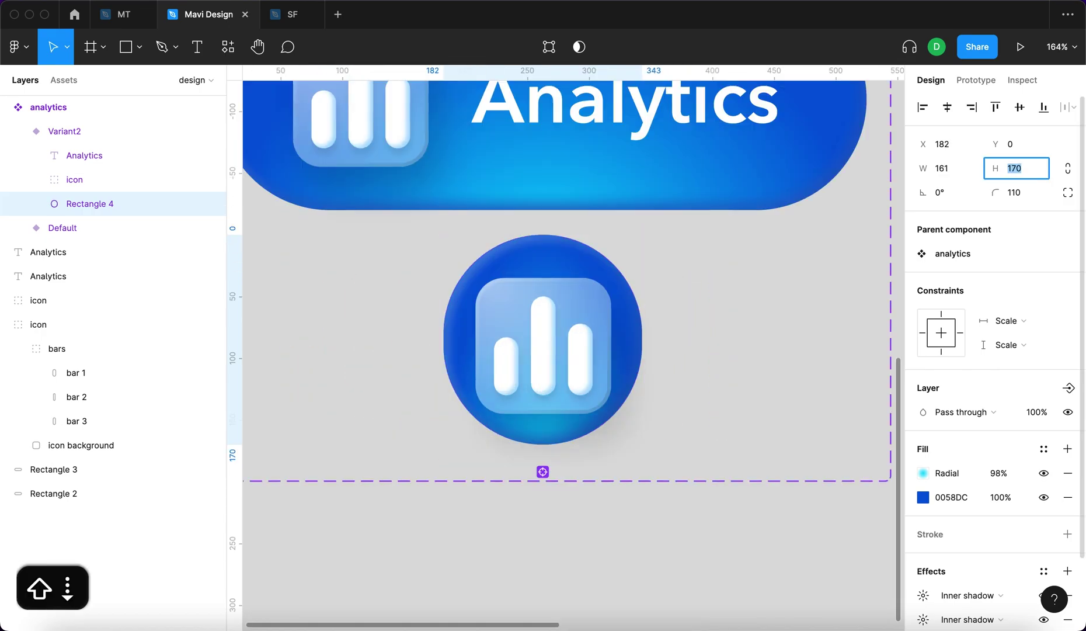
key(shift+Down)
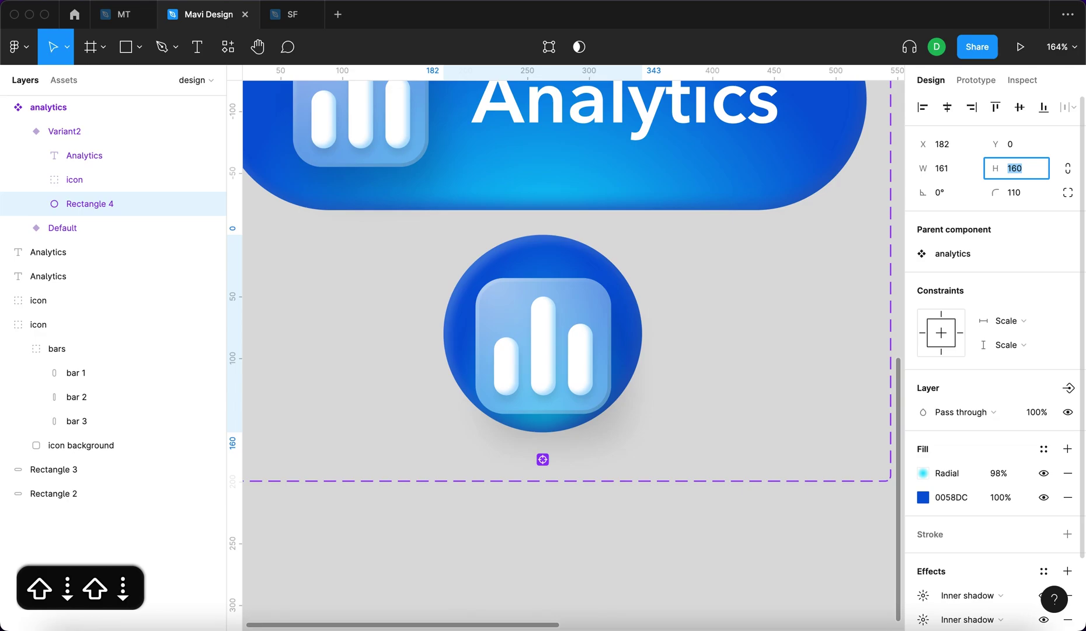
click(941, 168)
key(Down)
key(Return)
Reduce the corner radius of the second variant's blue background shape to 40 to form a rounded square
scroll(834, 258, down, 5)
key(shift+Down)
key(shift+Down)
key(shift+Down)
key(shift+Down)
key(shift+Down)
key(shift+Down)
key(shift+Down)
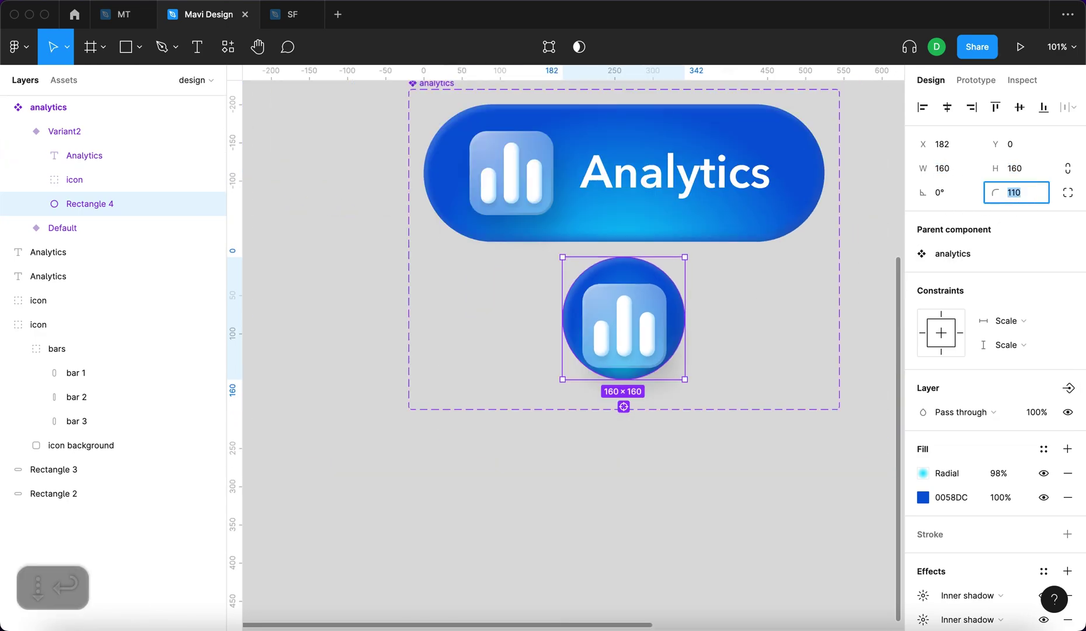
Set the corner radius of the default variant's blue pill to 90
click(820, 190)
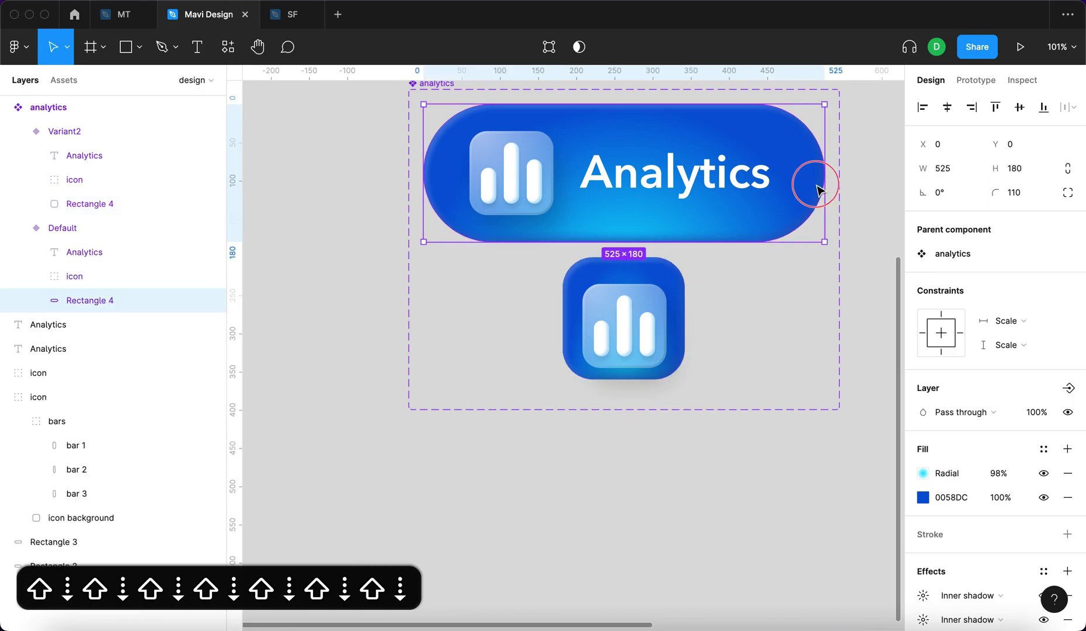
click(1031, 196)
key(shift+Down)
key(shift+Down)
key(Return)
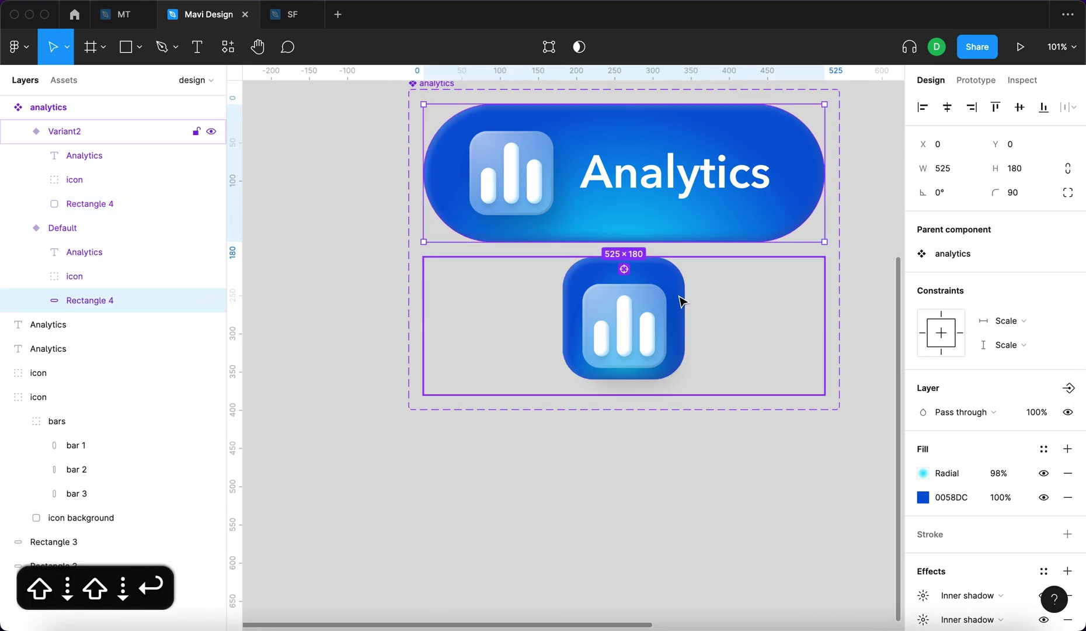
Try a corner radius of 30 on the second variant's rounded square and return it to 40
click(682, 300)
scroll(682, 299, up, 5)
click(1016, 192)
key(shift+Down)
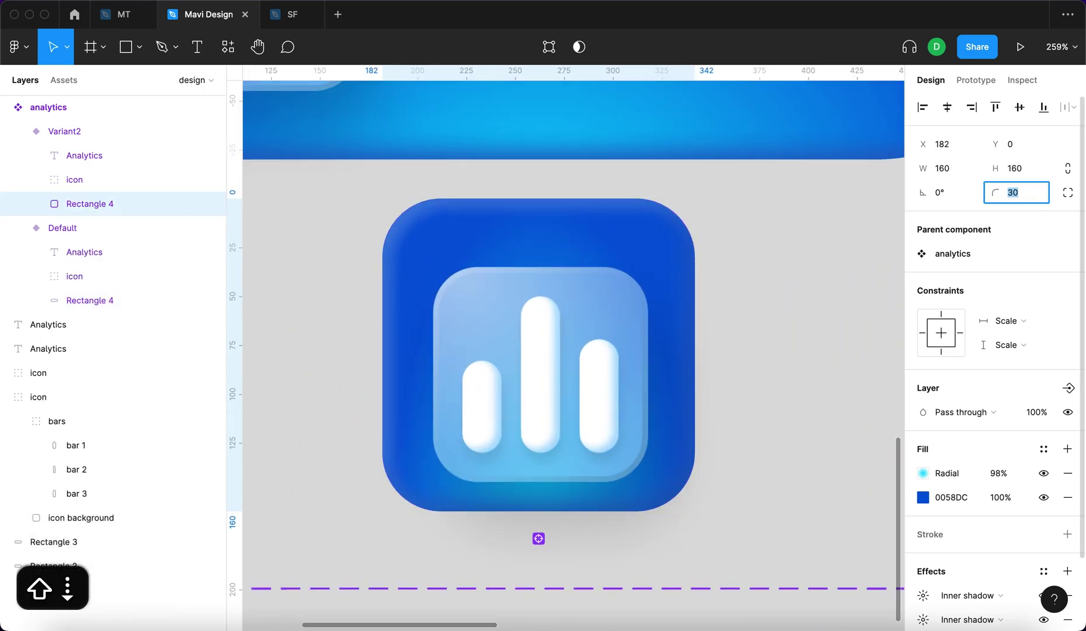
key(shift+Up)
Shift the second variant's blue rounded square horizontally to X 222, offset behind the icon
key(shift+Right)
key(shift+Right)
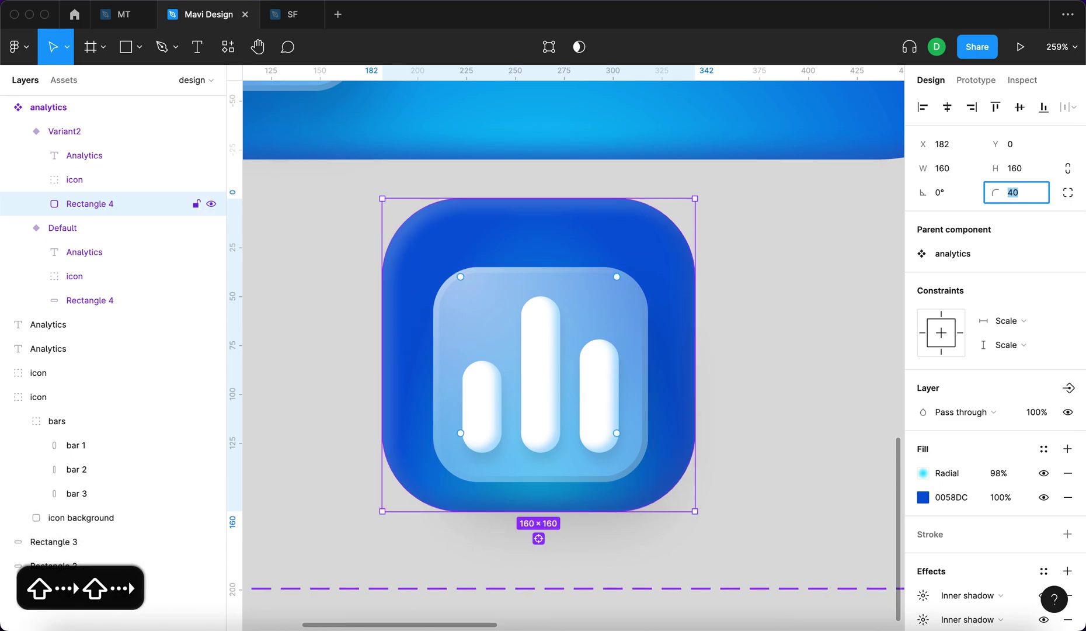
click(571, 234)
key(shift+Right)
key(shift+Right)
key(shift+Right)
key(shift+Right)
Shrink the blue rounded square to about the icon's size, offset behind the icon's upper-right corner
scroll(572, 235, down, 5)
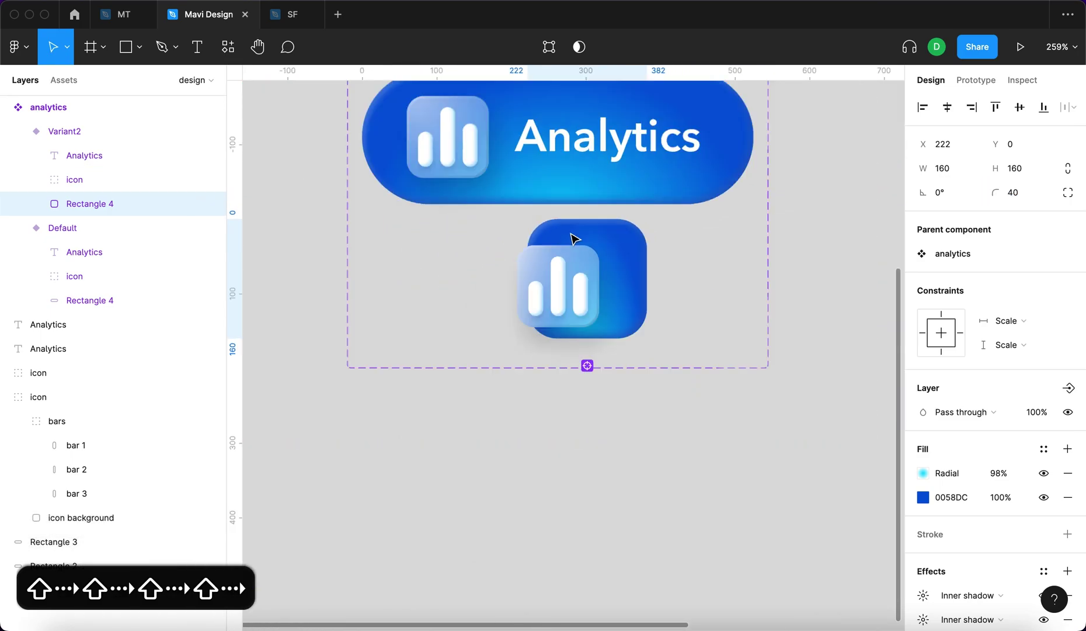
scroll(572, 239, up, 3)
drag(591, 409, 590, 361)
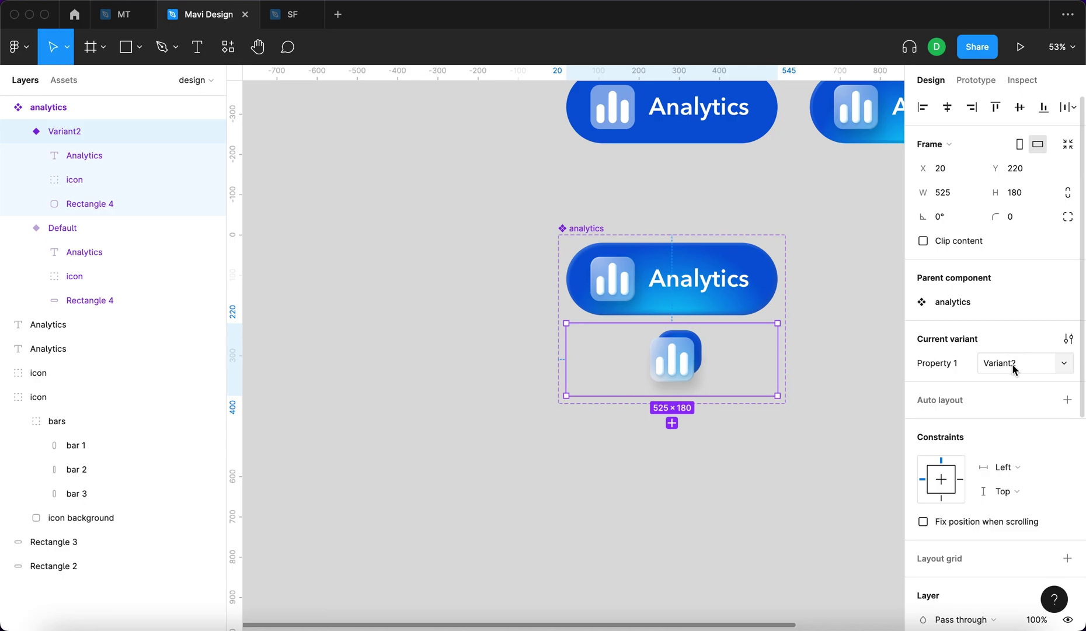
Rename the compact icon-only variant as default
click(1013, 366)
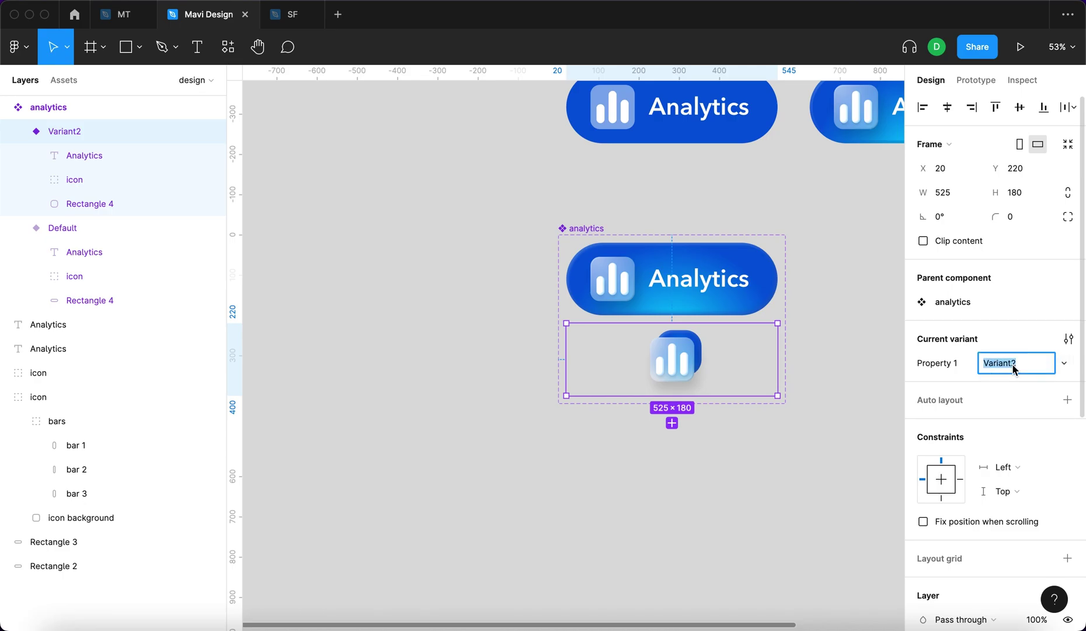
text(default)
click(737, 289)
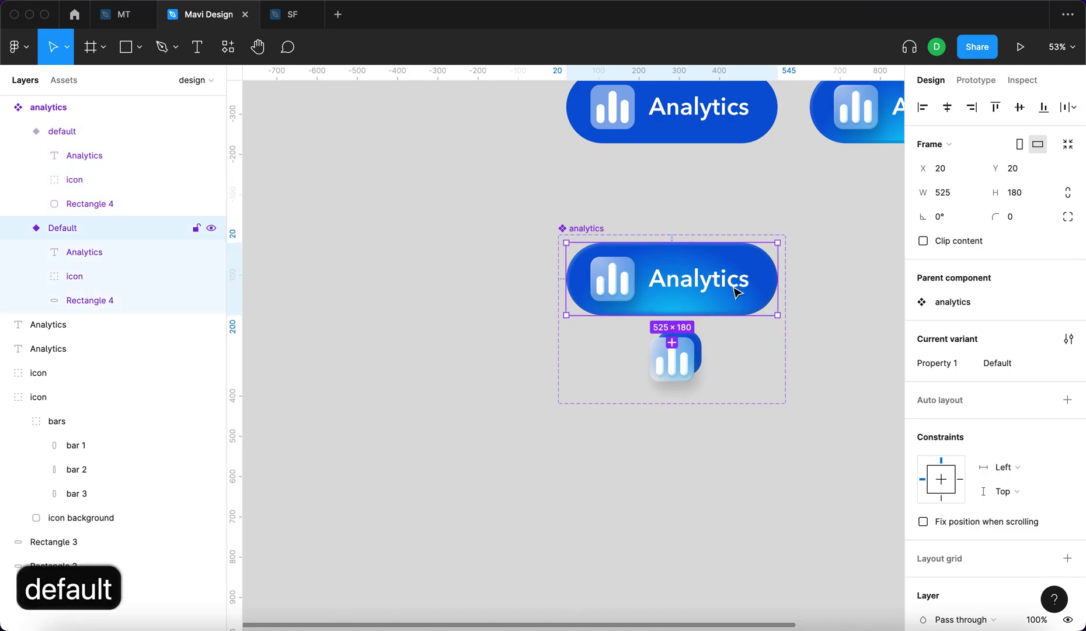
Rename the full pill variant as active and the variant property as state
click(1006, 362)
text(active)
key(Return)
click(1036, 345)
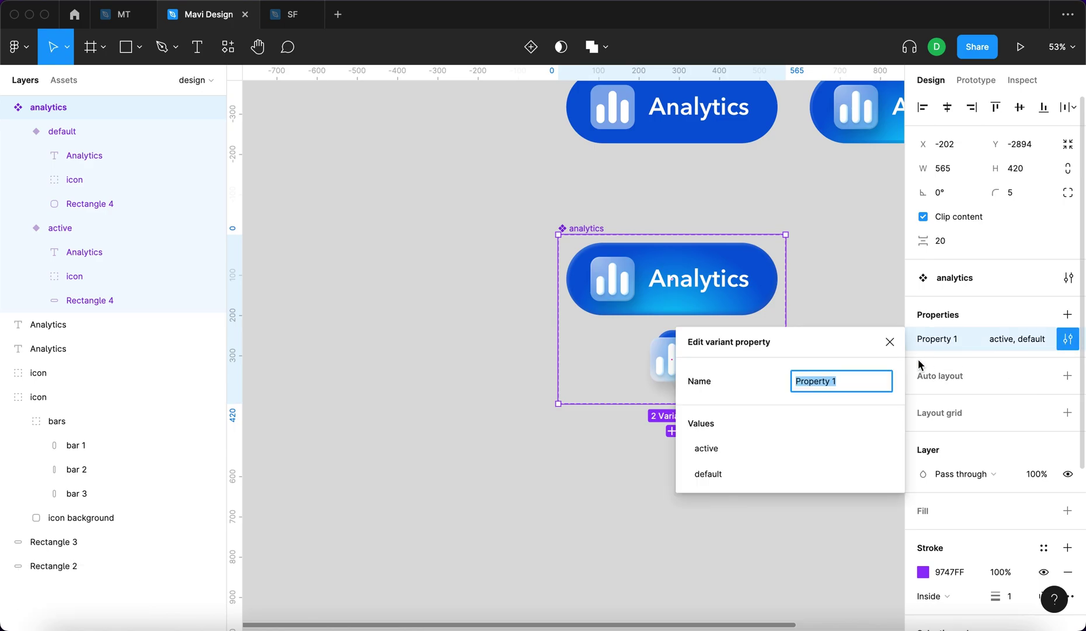
text(sta)
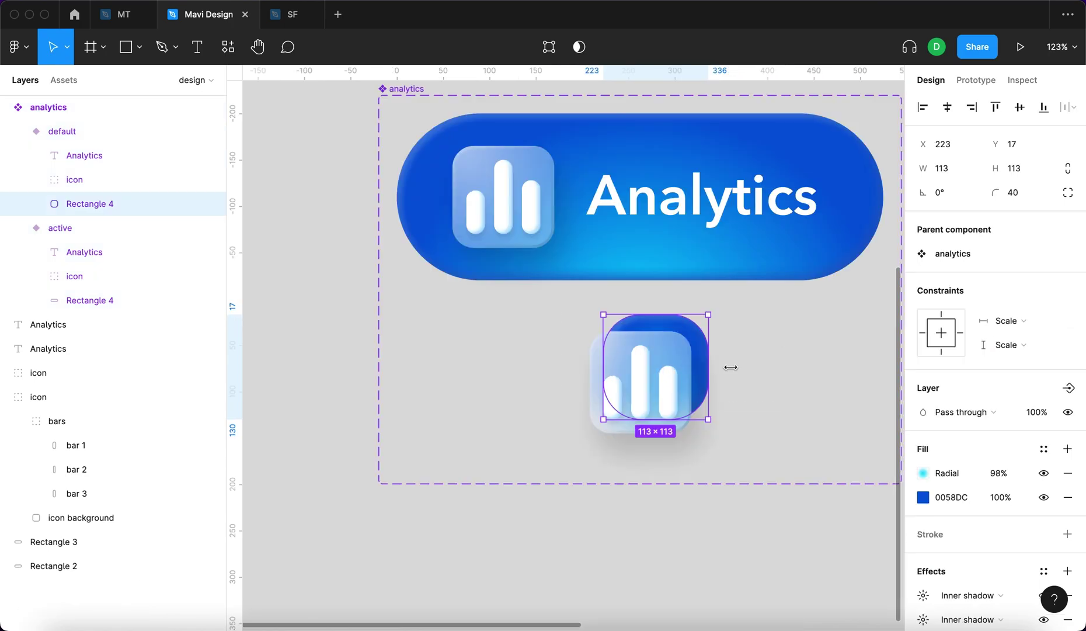
Set the default variant's blue rounded square to a corner radius of 30 and extend its offset beyond the icon's upper-right corner
scroll(744, 368, up, 3)
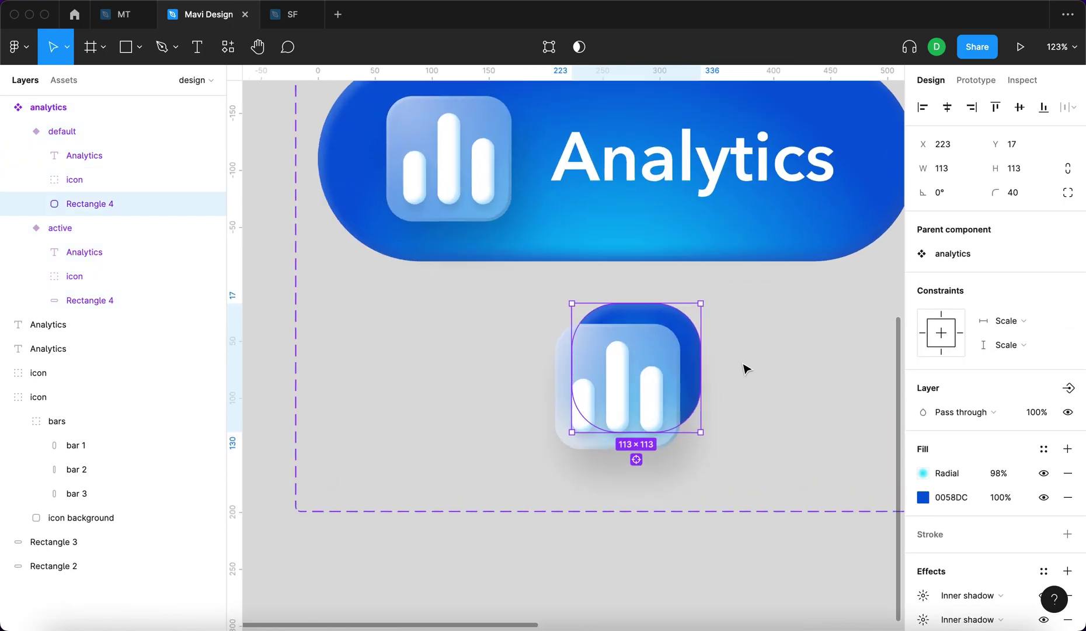
click(1016, 193)
key(shift+Down)
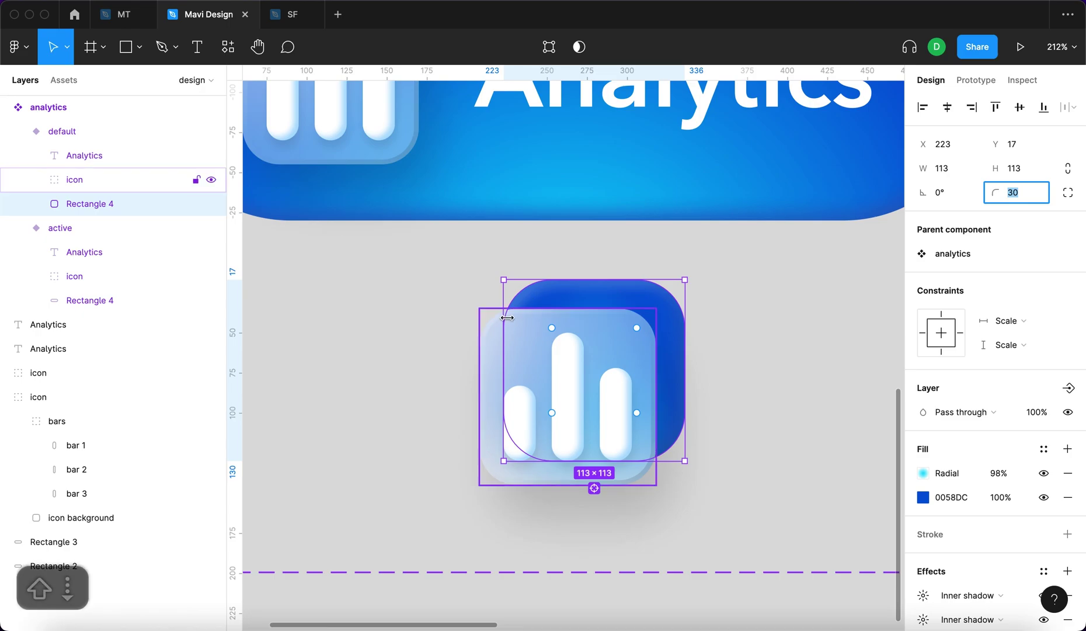
click(678, 328)
key(shift+Up)
key(shift+Right)
scroll(677, 328, down, 4)
Centre the icon and its blue rounded square together within the default variant
click(736, 397)
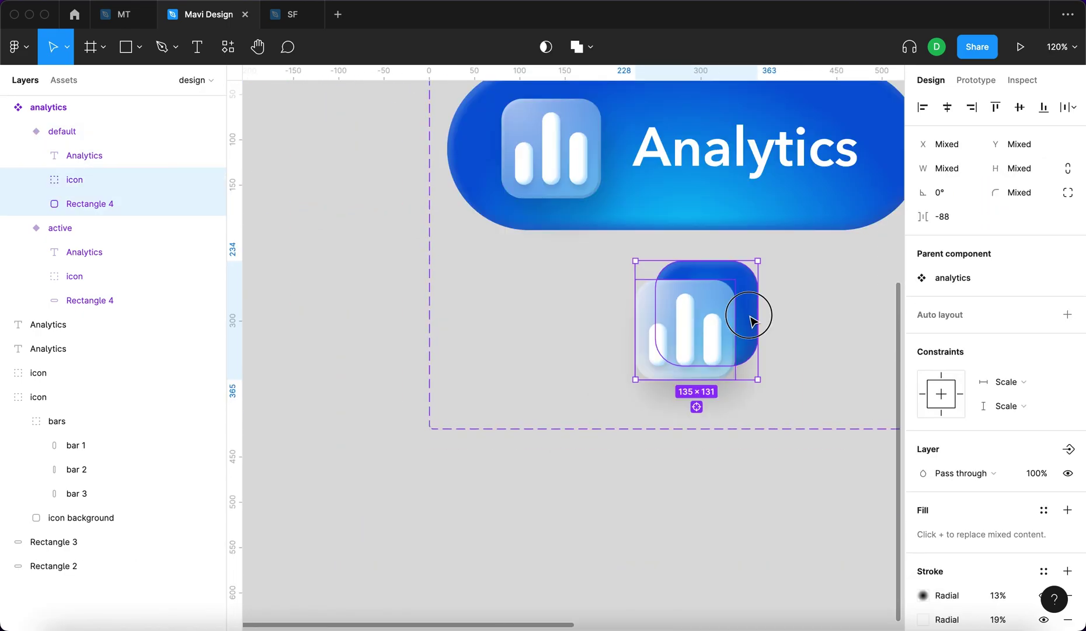
drag(750, 317, 739, 312)
scroll(695, 310, down, 5)
click(745, 435)
Lower the inner shadow opacity on the default variant's three white bars to about 14%
scroll(739, 316, up, 7)
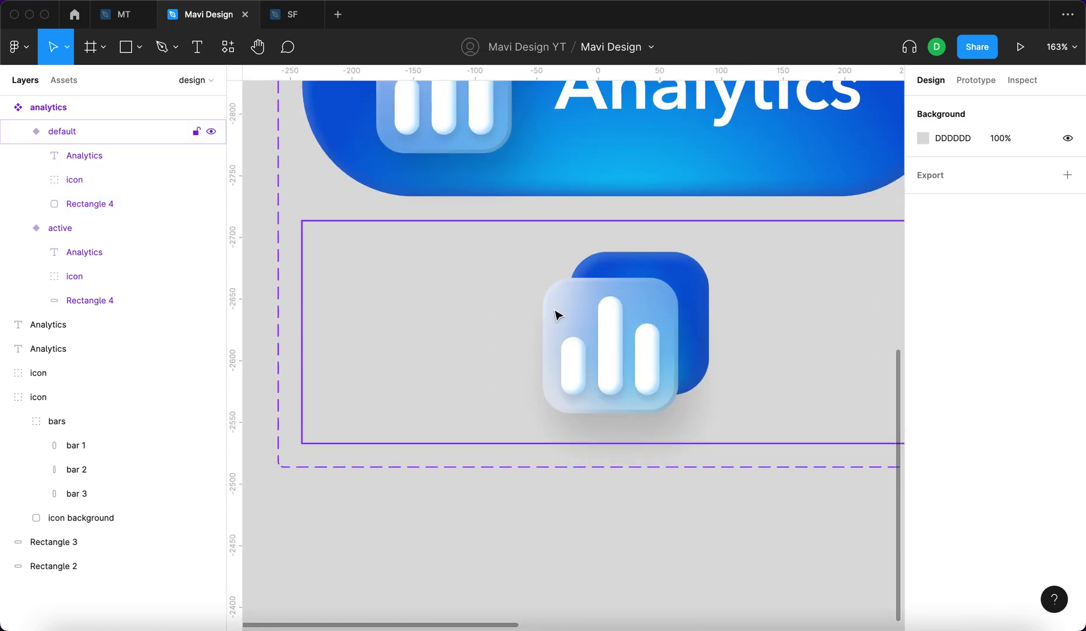
drag(559, 322, 667, 376)
click(923, 536)
click(814, 600)
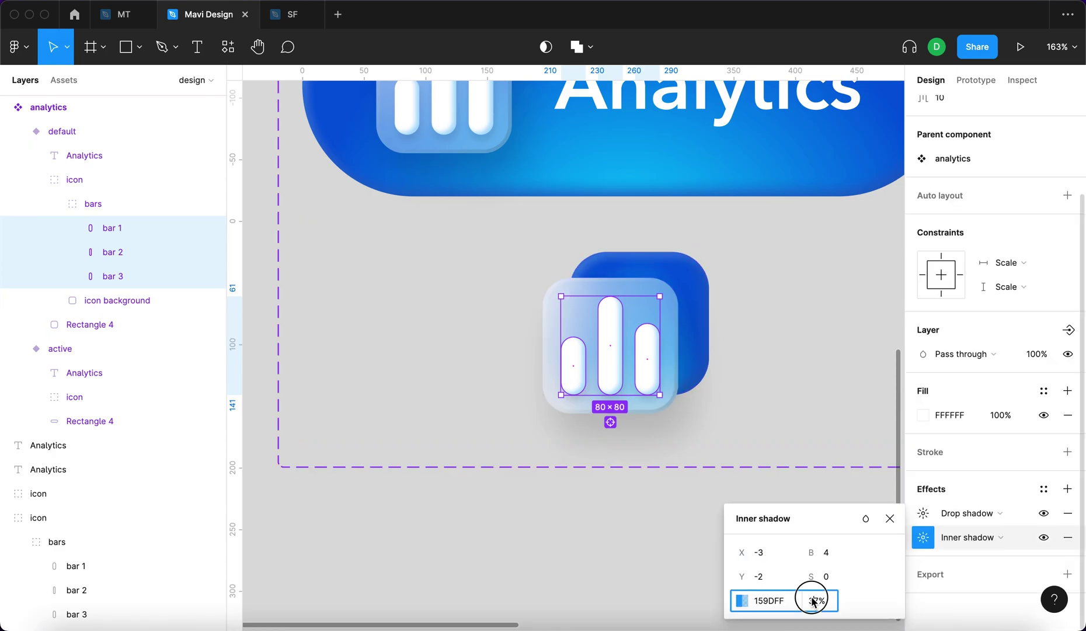
key(shift+Down)
key(shift+Down)
key(shift+Up)
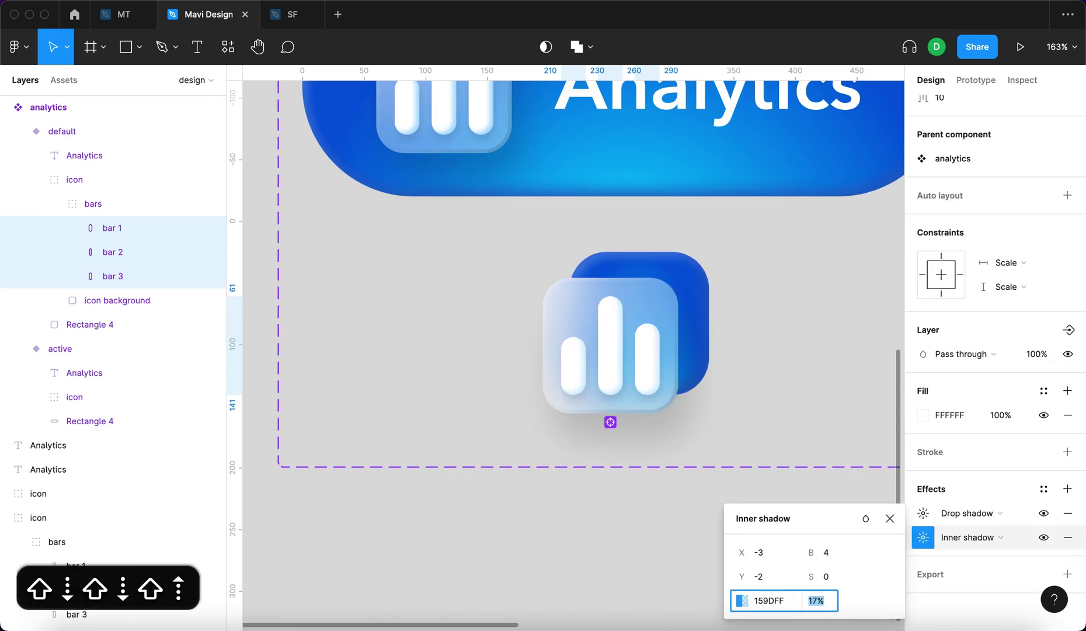
key(Down)
key(Down)
key(Down)
key(Up)
key(Down)
key(Return)
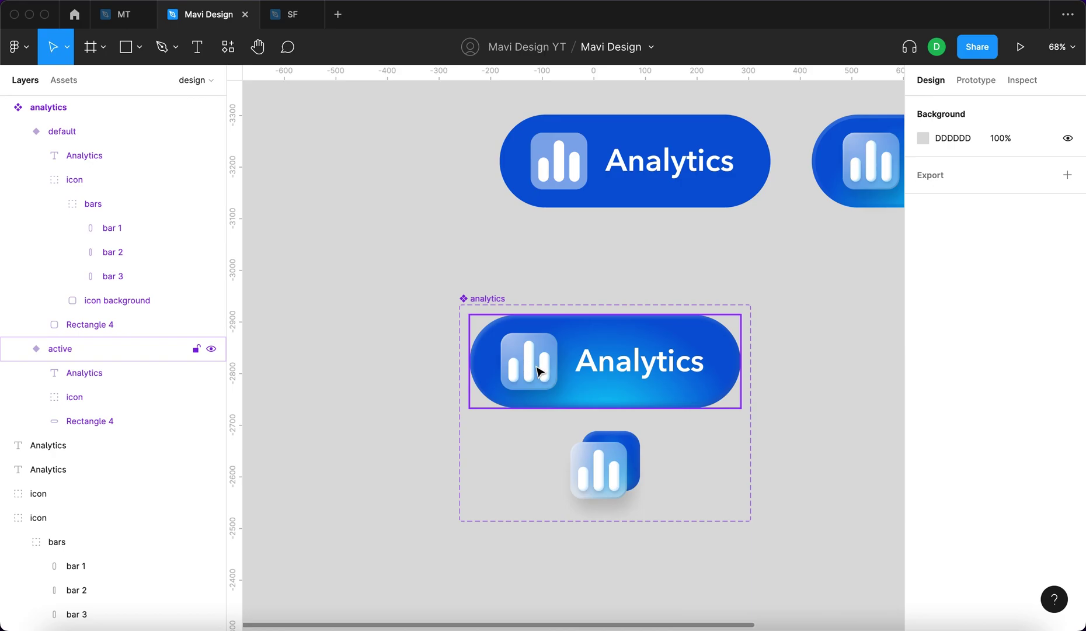
scroll(606, 529, up, 5)
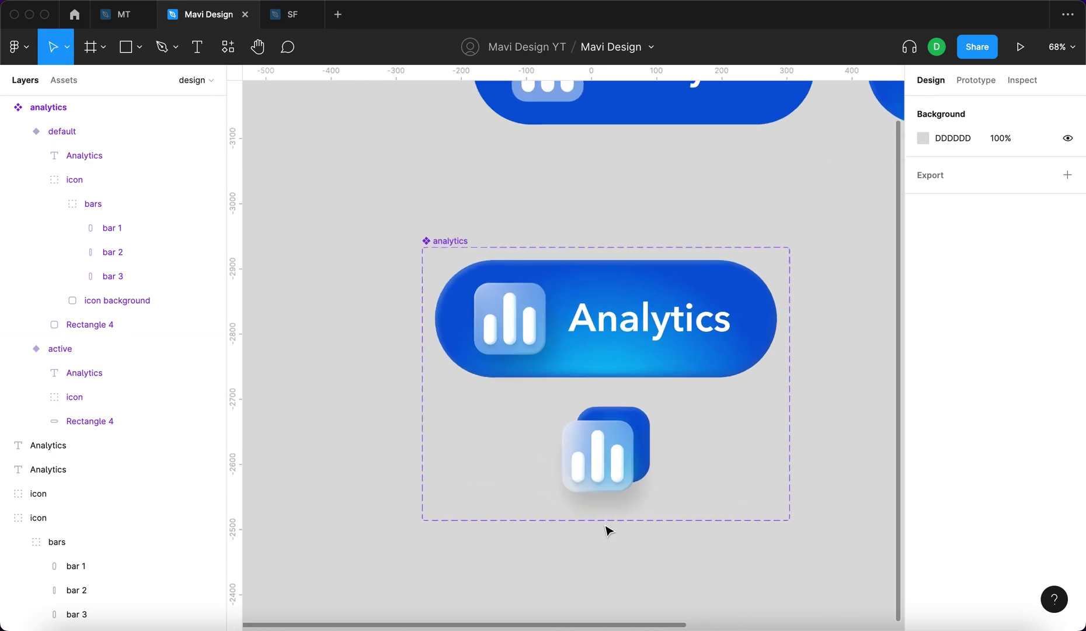
click(532, 360)
click(544, 235)
click(582, 383)
click(656, 541)
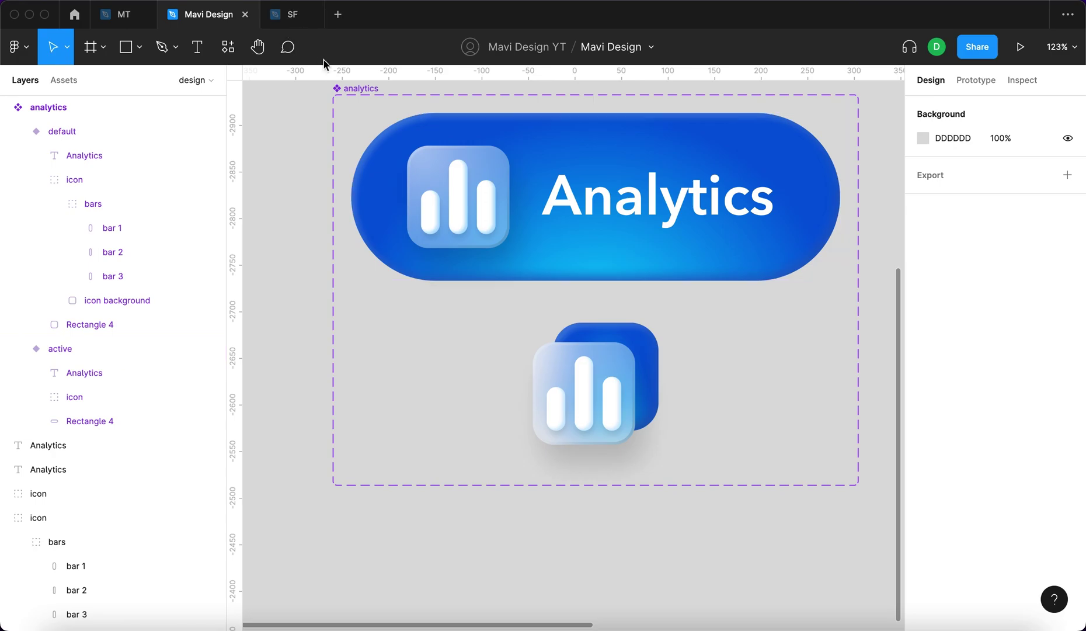
Add a third variant based on the default one and name its state hover
click(352, 91)
click(623, 385)
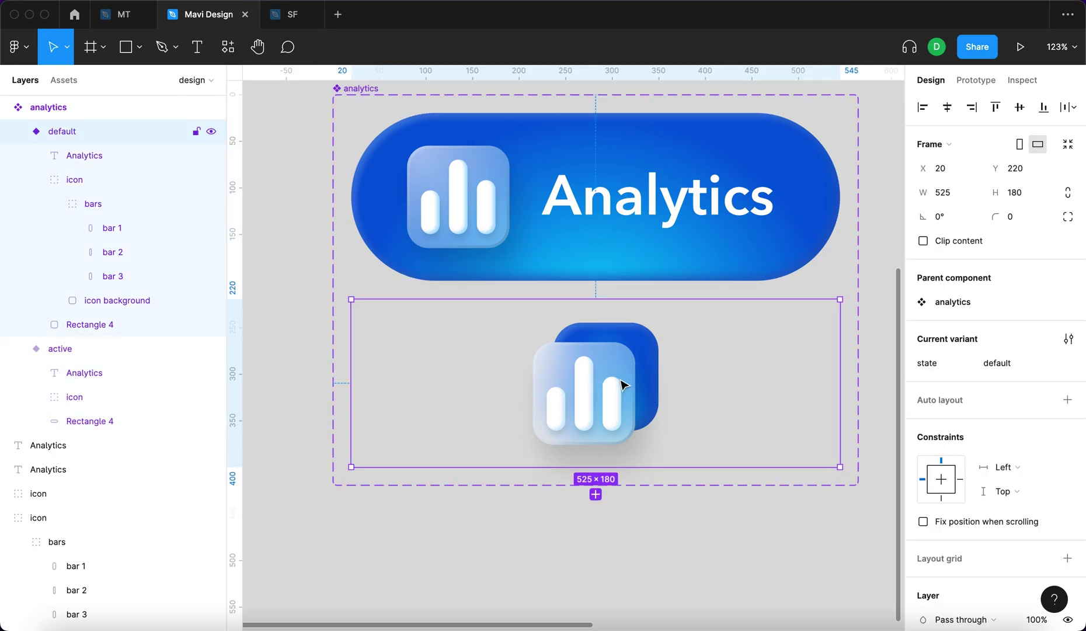
click(595, 494)
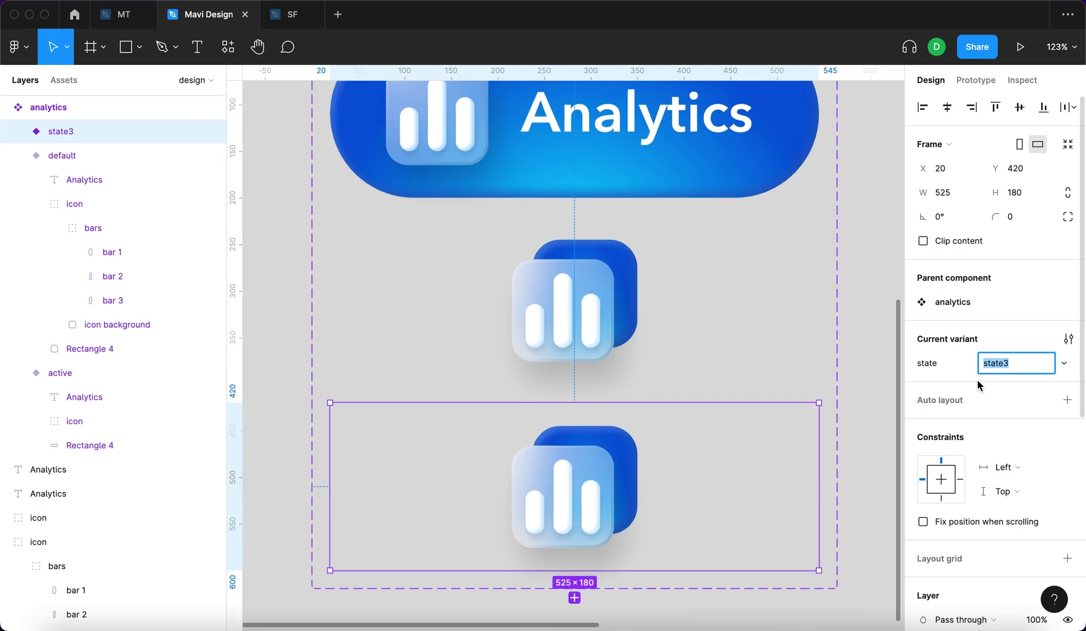
text(hover)
key(Return)
Reorder the stacked variants so default comes first, hover second and active last
scroll(641, 296, down, 3)
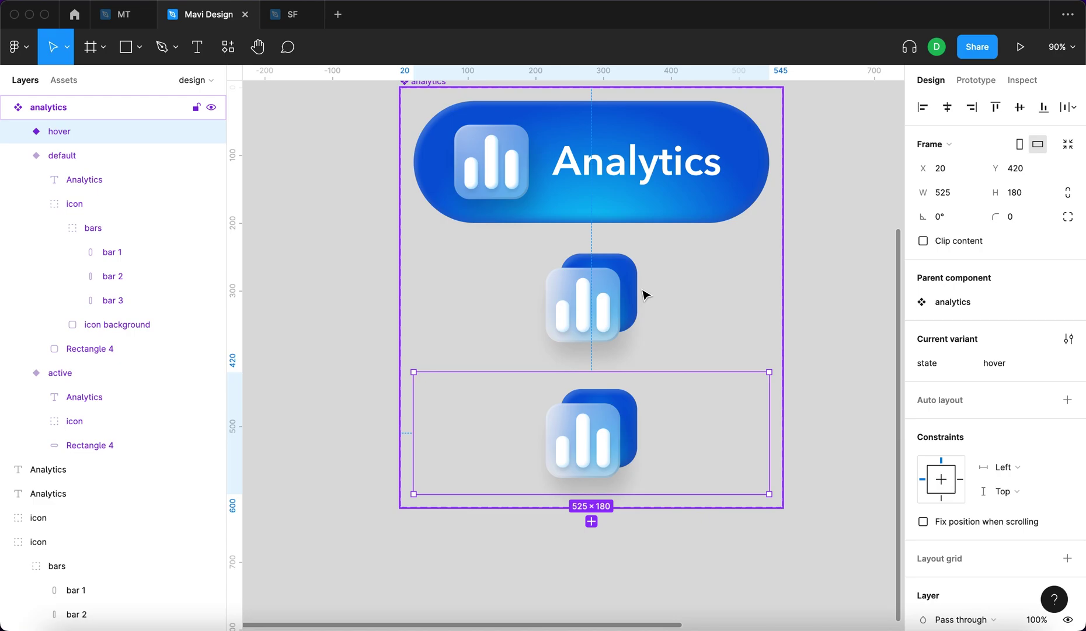
scroll(641, 296, up, 3)
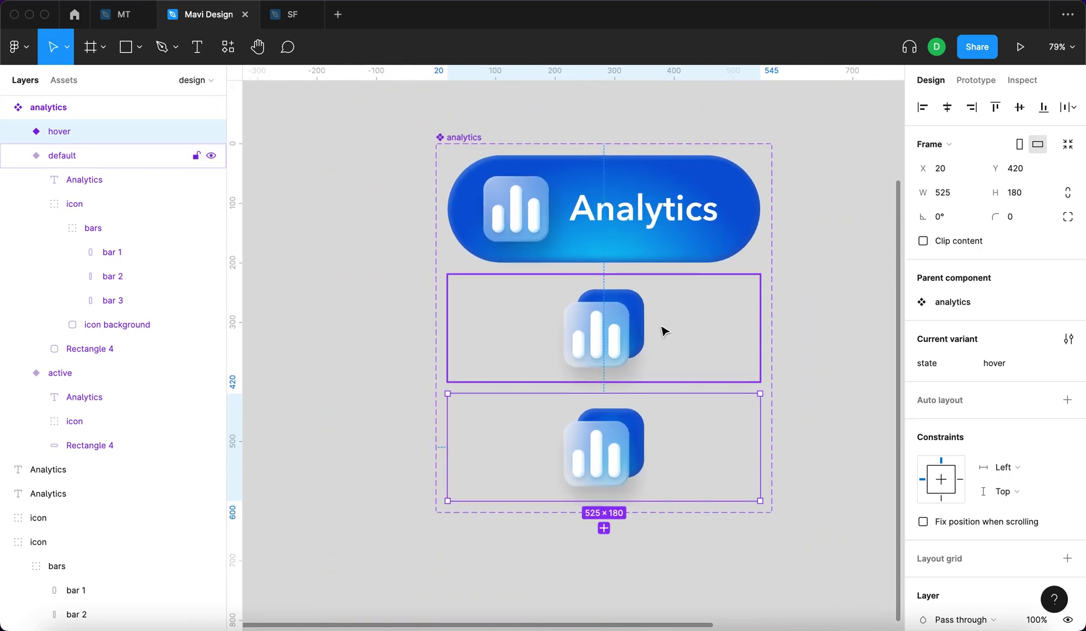
key(super+a)
drag(605, 334, 616, 210)
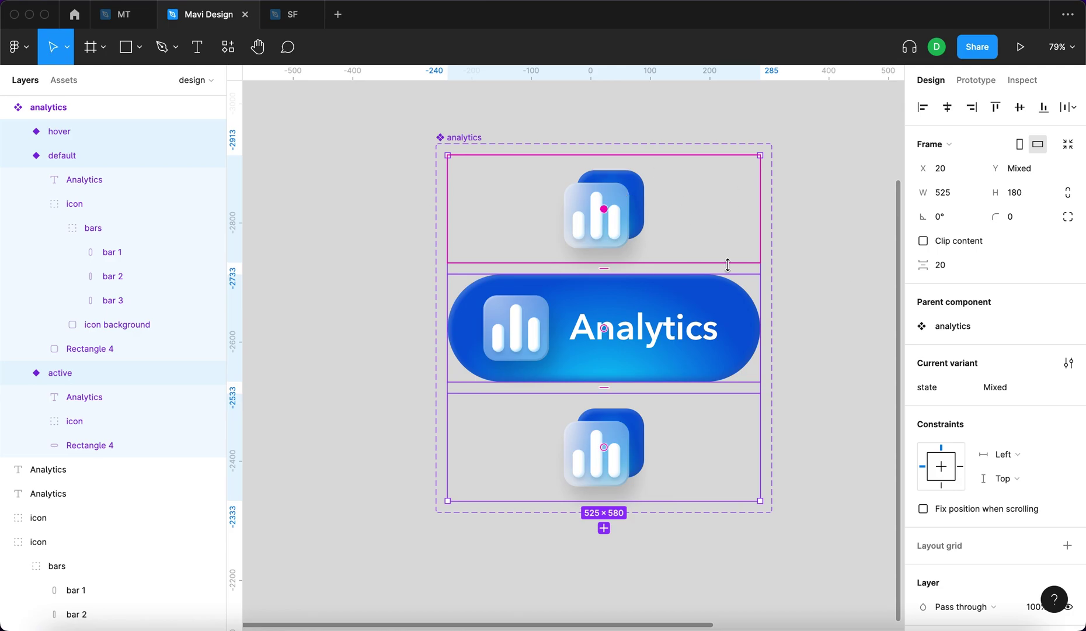
drag(606, 452, 600, 328)
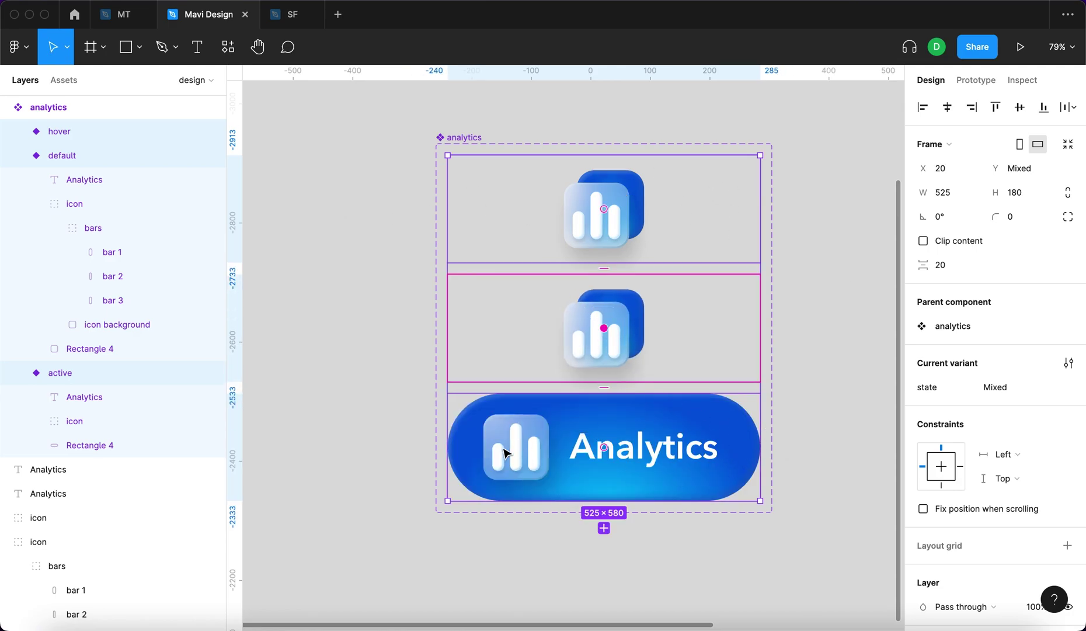
click(752, 467)
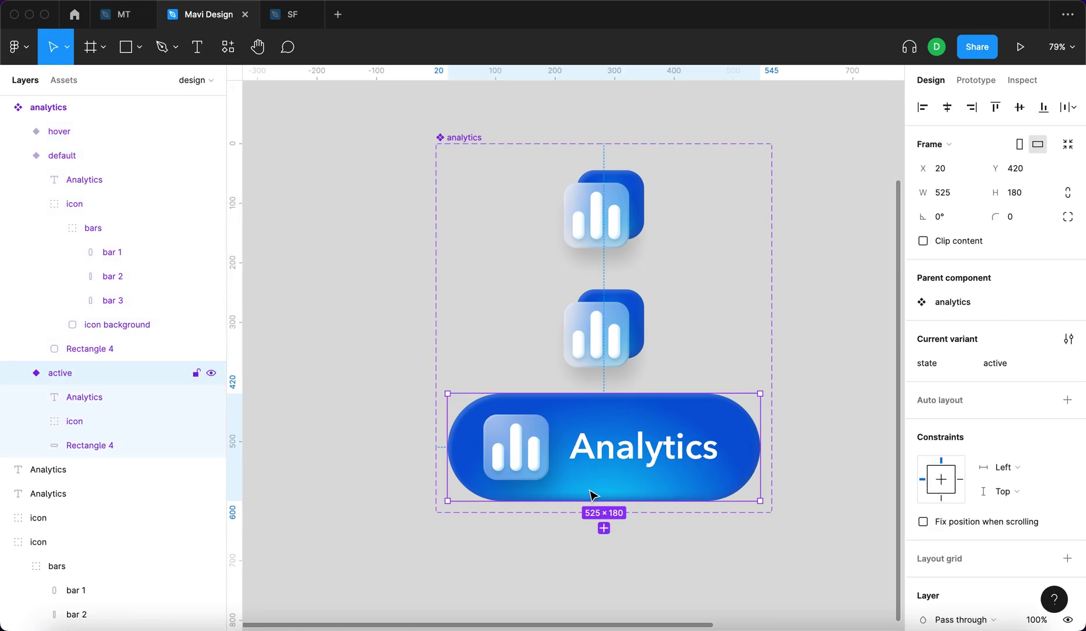
Centre the icon group horizontally and vertically within the hover variant
click(601, 351)
scroll(577, 344, down, 2)
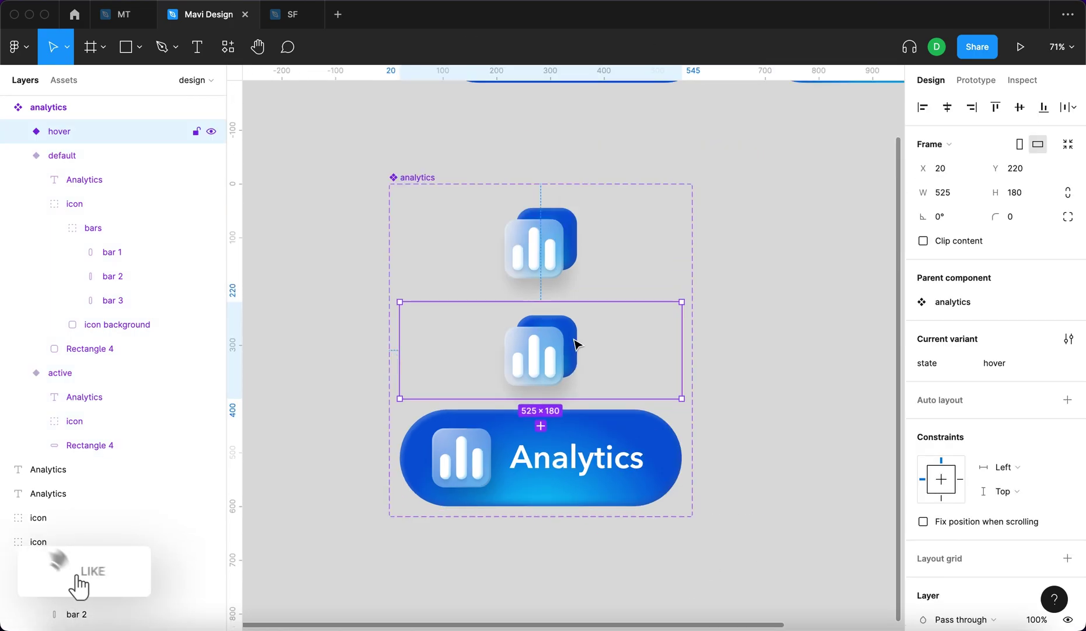
scroll(533, 367, up, 5)
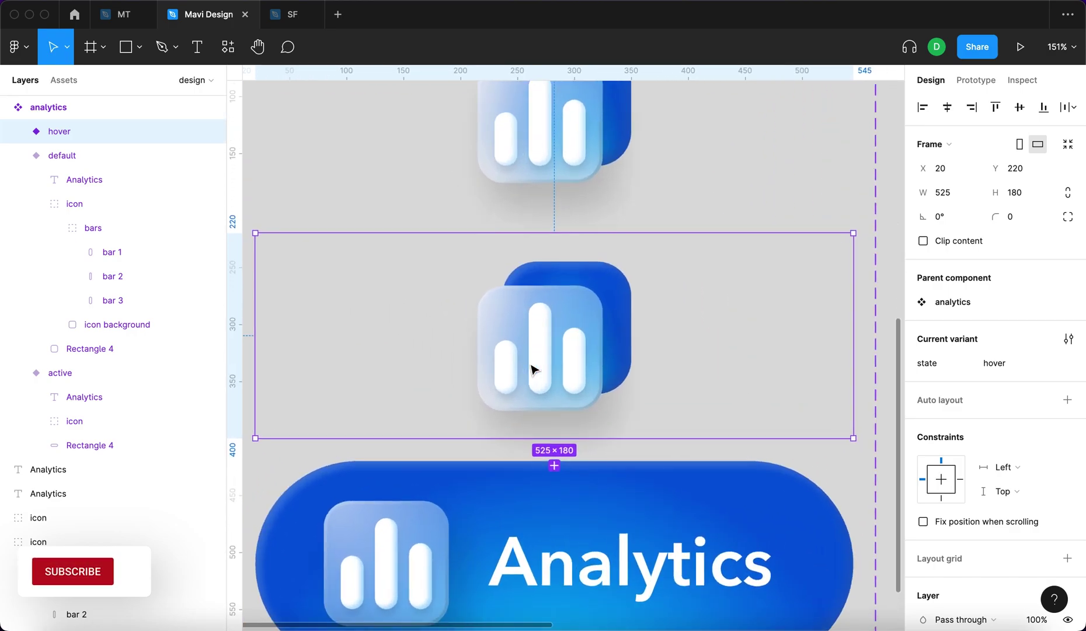
click(533, 366)
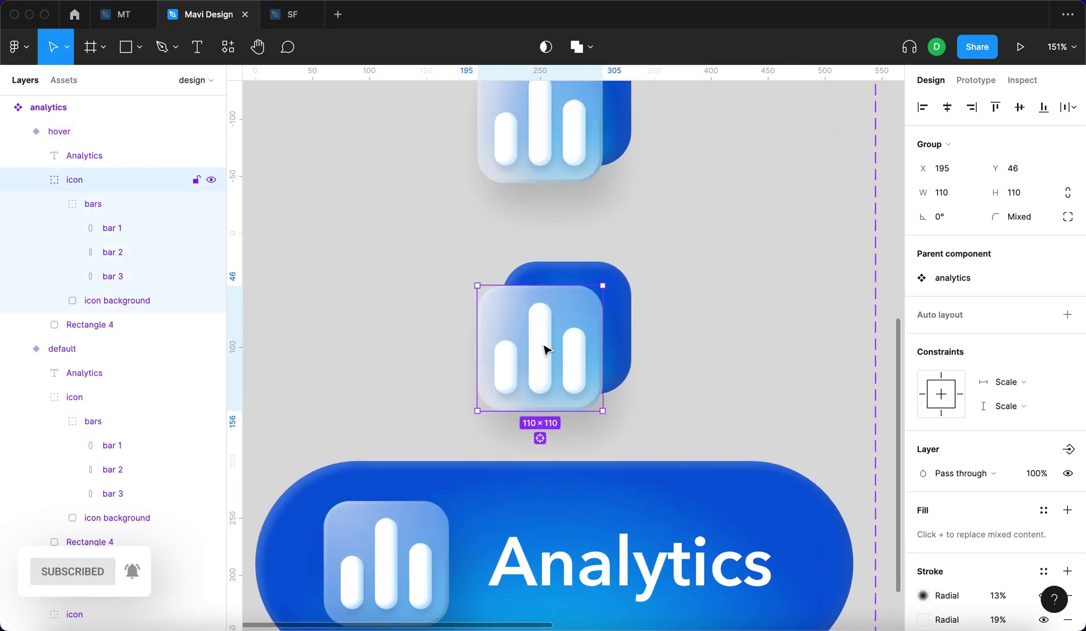
scroll(561, 280, up, 2)
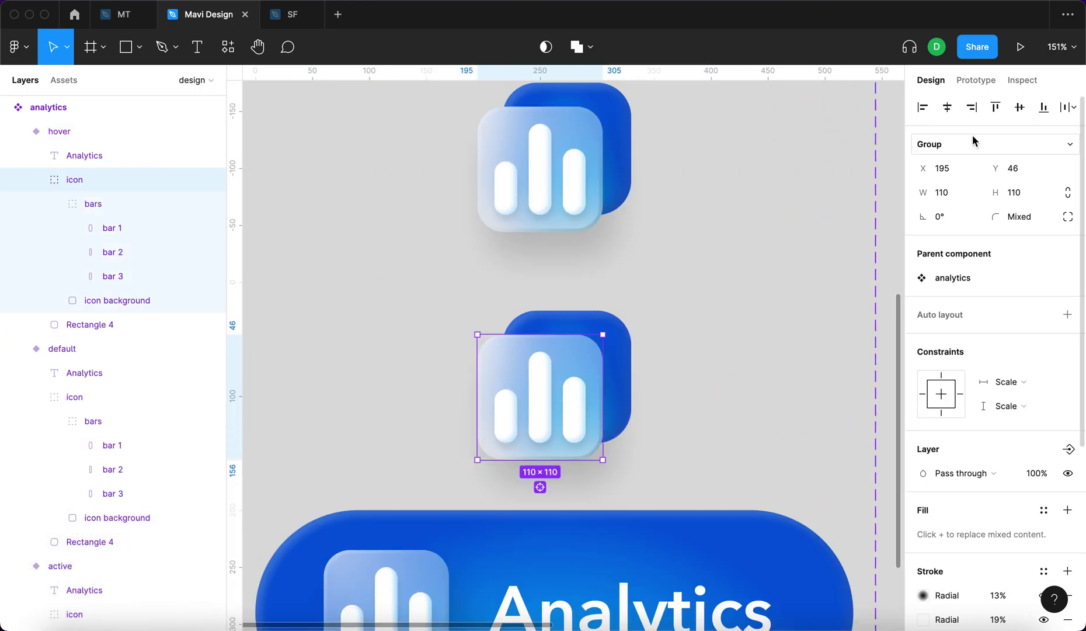
click(945, 108)
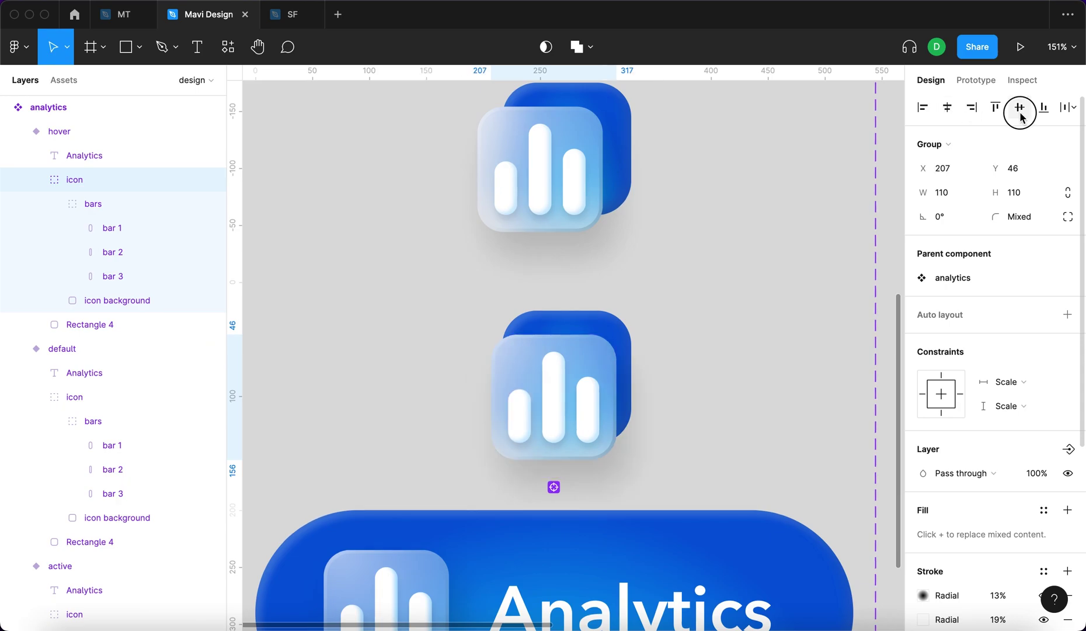
click(1019, 107)
Centre the hover variant's blue rounded square horizontally and vertically behind the icon
click(625, 327)
click(947, 107)
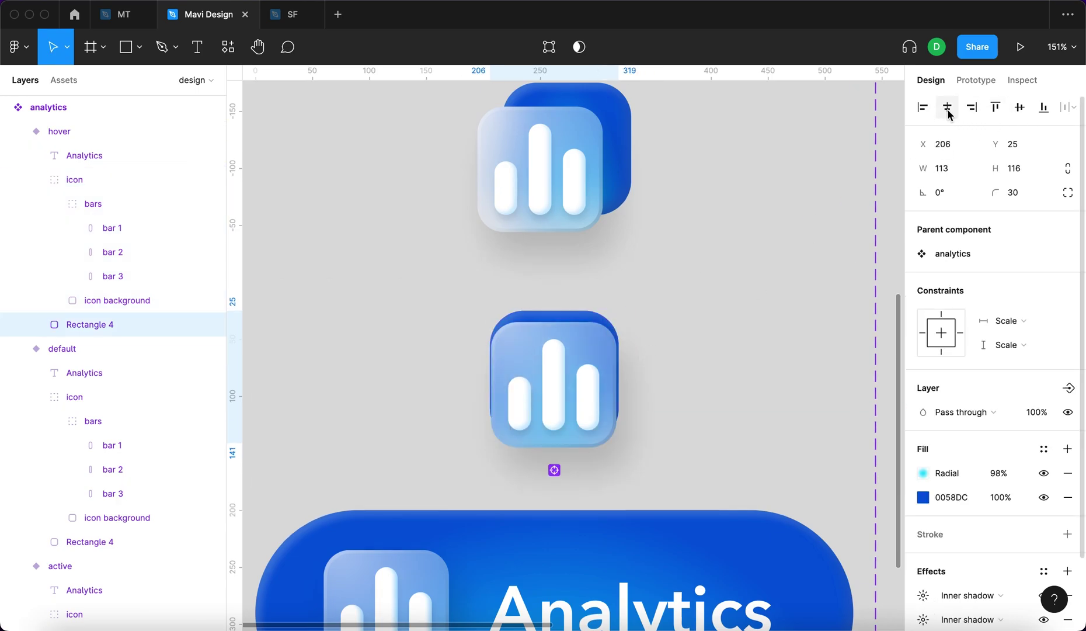
click(1020, 107)
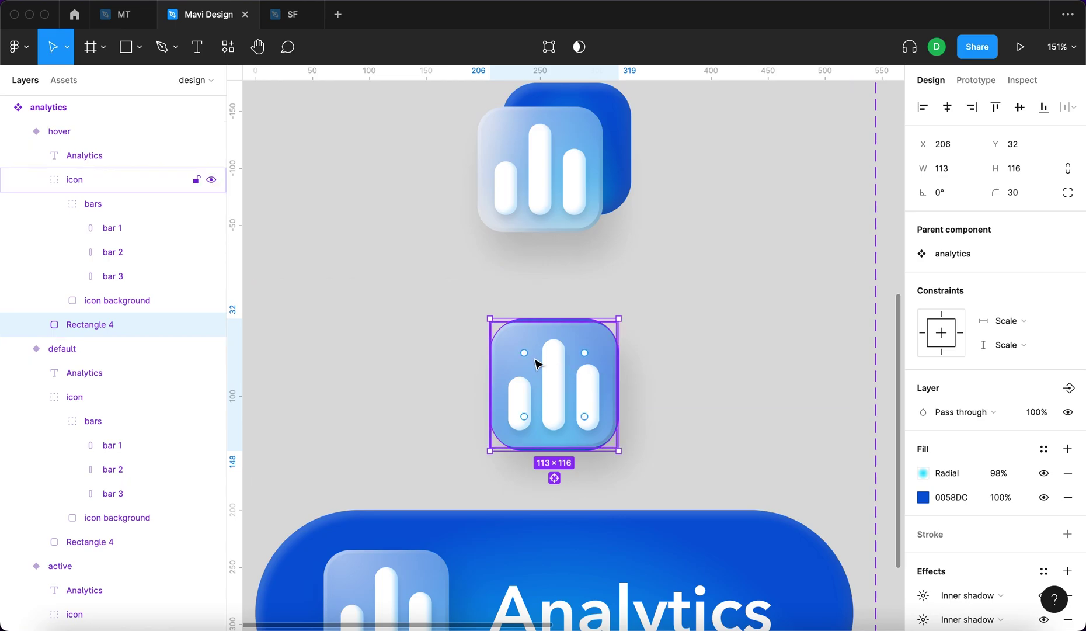
Enlarge the hover variant's blue rounded square evenly around the icon to 150 by 150
scroll(529, 358, up, 5)
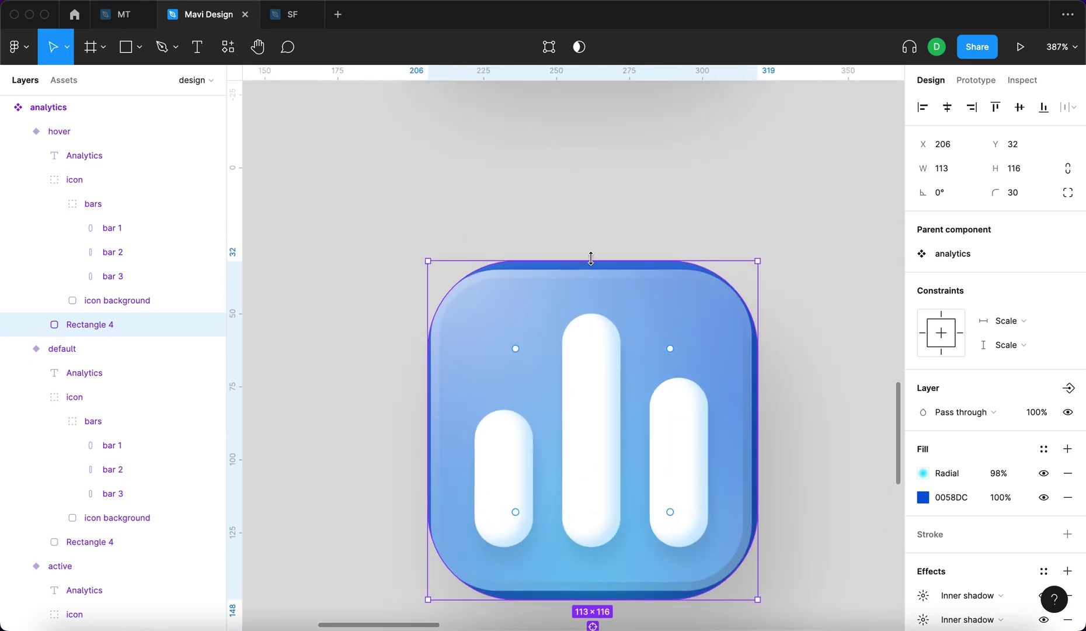
drag(591, 258, 598, 223)
scroll(598, 223, down, 3)
drag(695, 325, 720, 326)
scroll(721, 325, down, 2)
Increase the corner radius of the hover variant's blue square to about 48
key(shift+Up)
key(shift+Up)
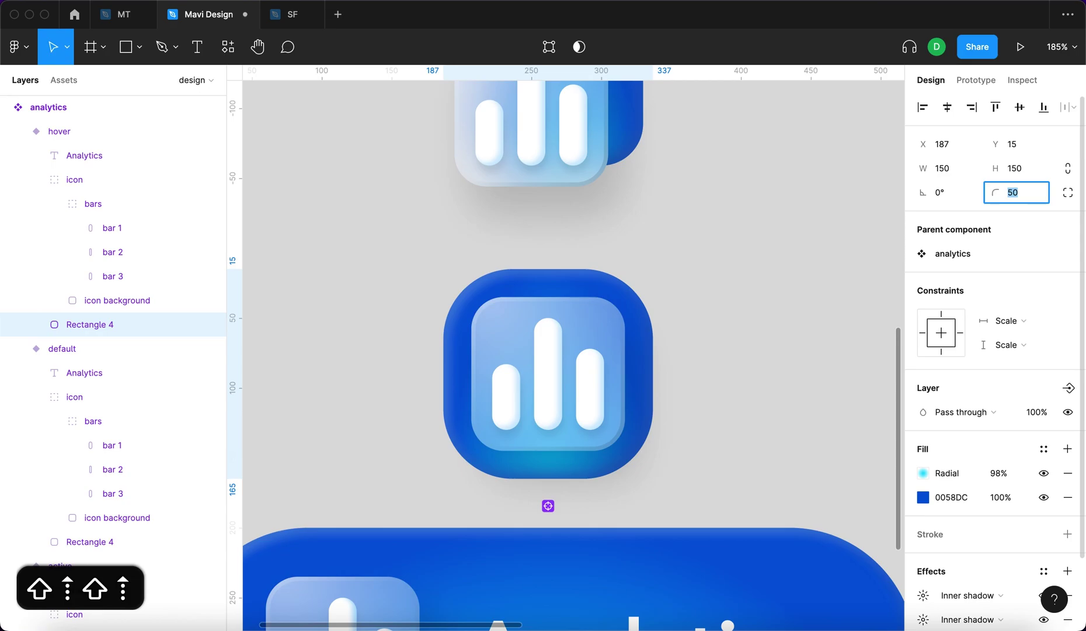
key(shift+Down)
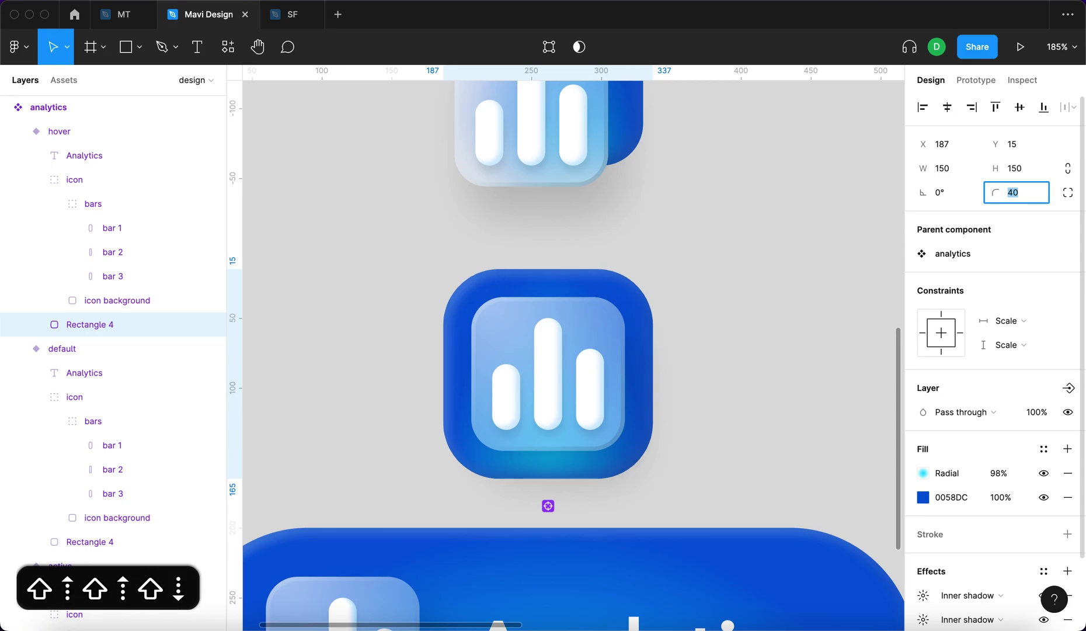
key(Up)
key(Up)
key(Up)
key(Up)
key(Up)
key(Up)
key(Up)
key(Up)
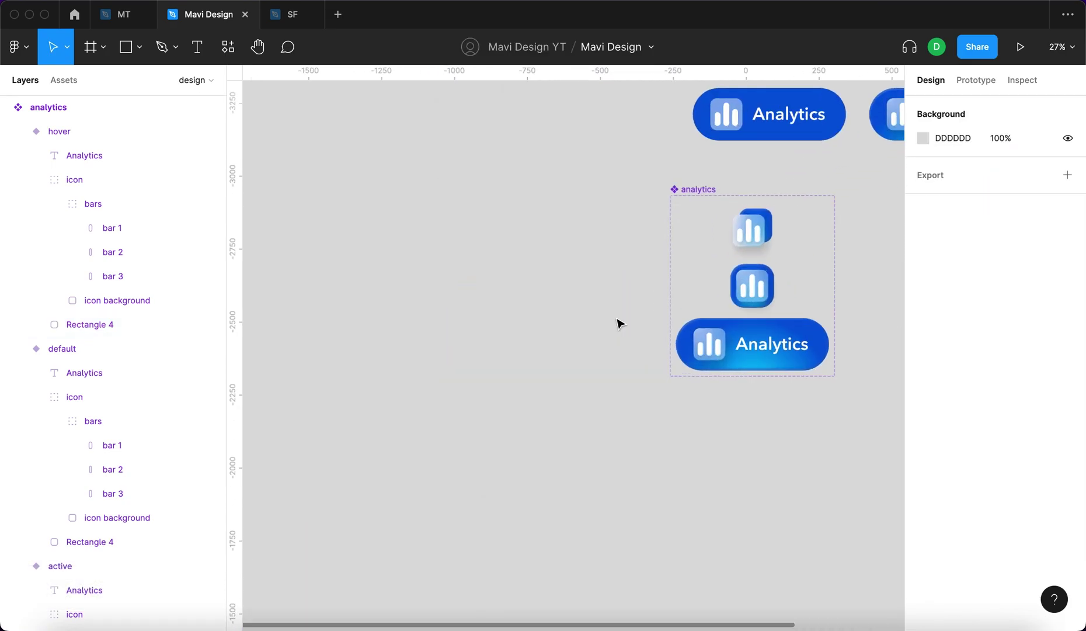
Resize the hover variant's chart bars, making the middle bar the shortest and the bar on its right the tallest
scroll(619, 322, up, 2)
scroll(619, 323, right, 3)
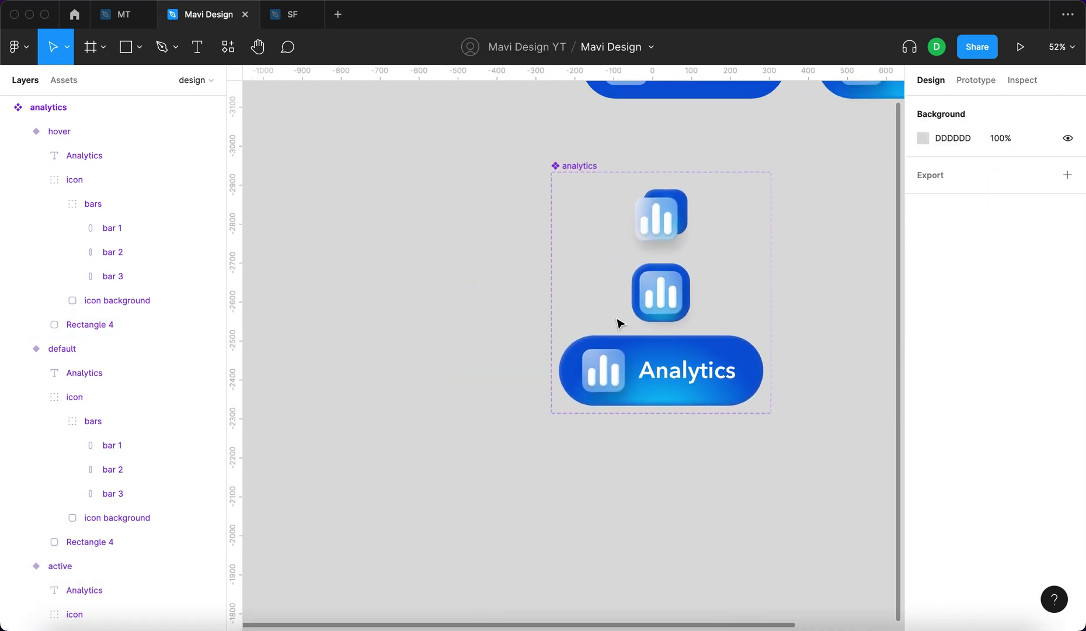
scroll(742, 242, up, 1)
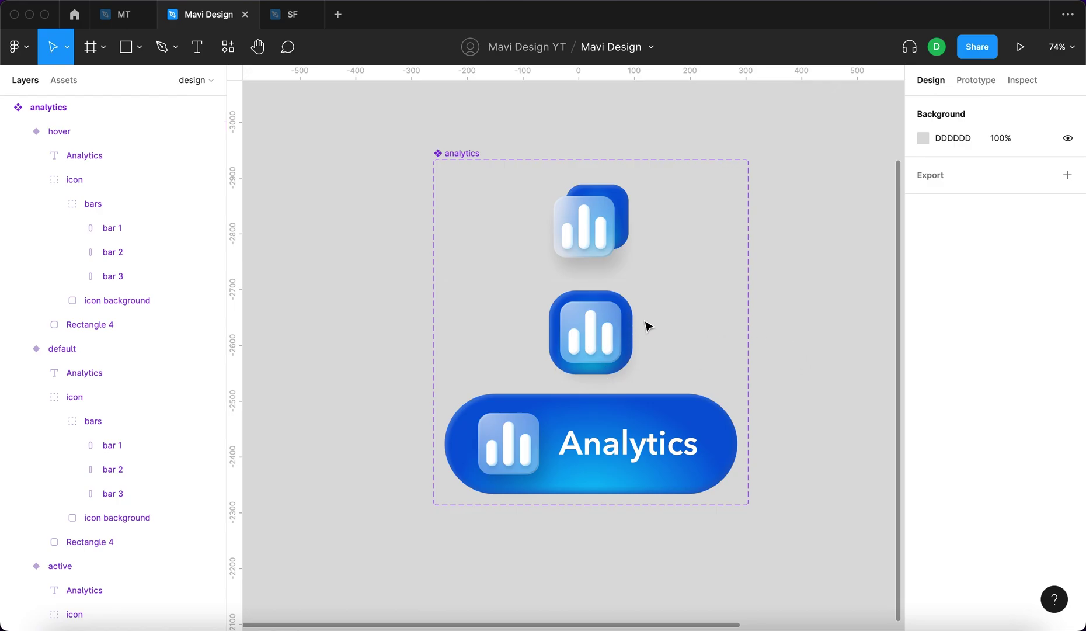
scroll(593, 327, up, 5)
click(592, 341)
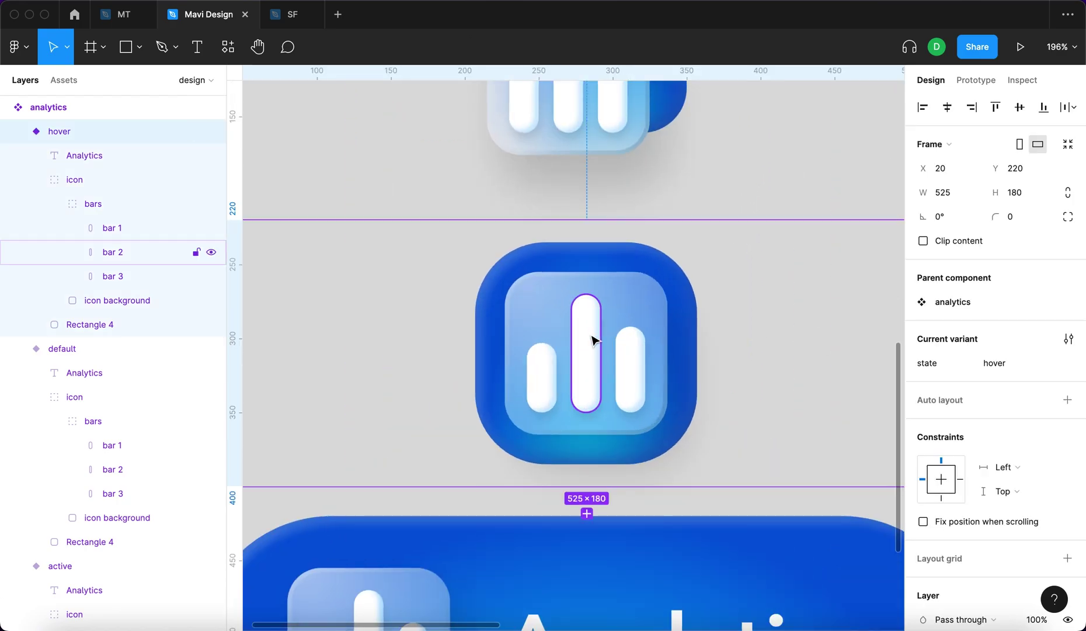
super+click(593, 337)
scroll(591, 302, up, 1)
drag(590, 293, 537, 299)
click(538, 371)
click(637, 348)
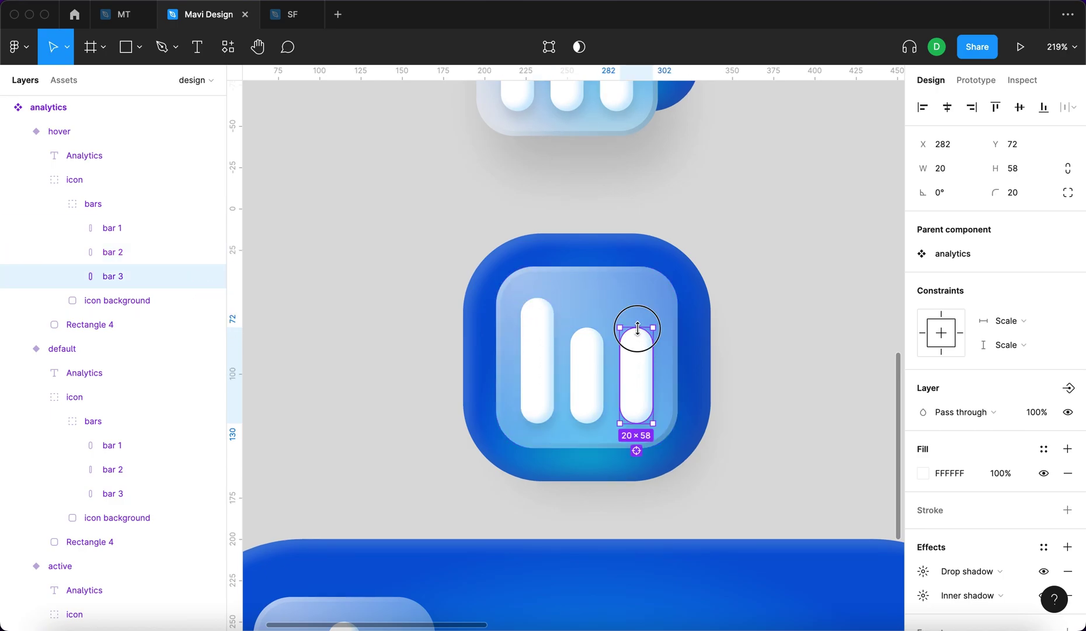
drag(637, 327, 641, 296)
click(654, 349)
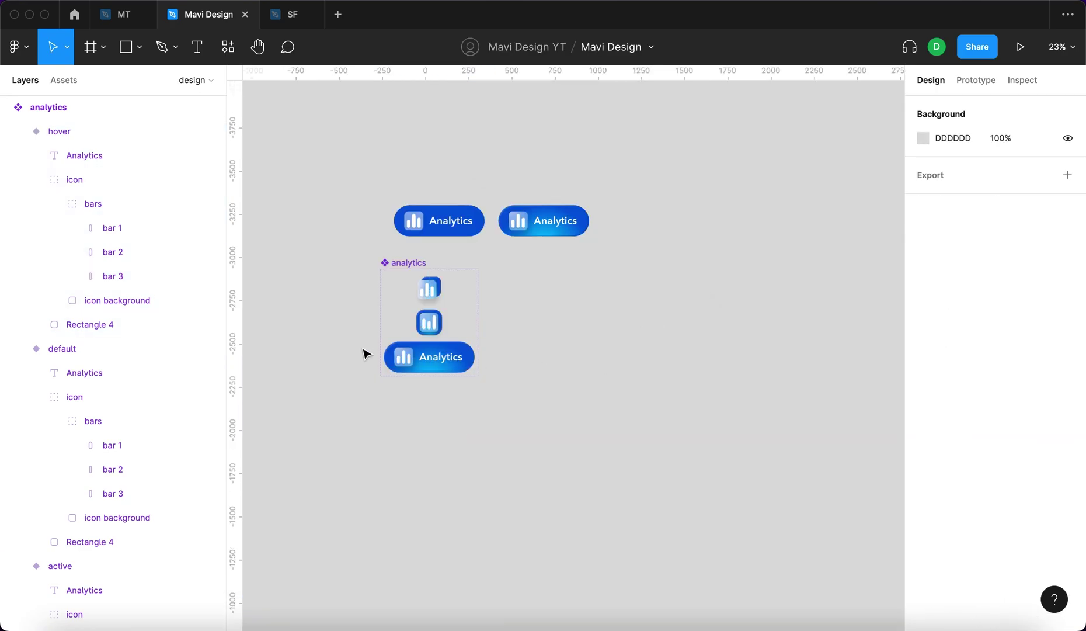
scroll(368, 339, up, 5)
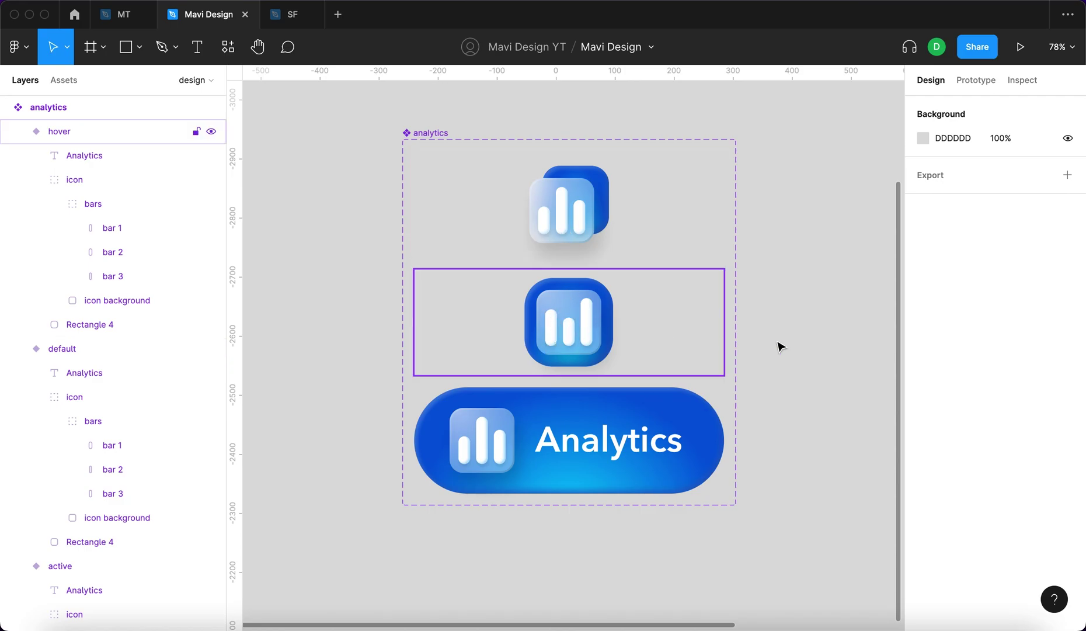
Connect the default variant to the hover variant with a While hovering interaction that changes the state to hover
scroll(780, 347, right, 1)
click(626, 235)
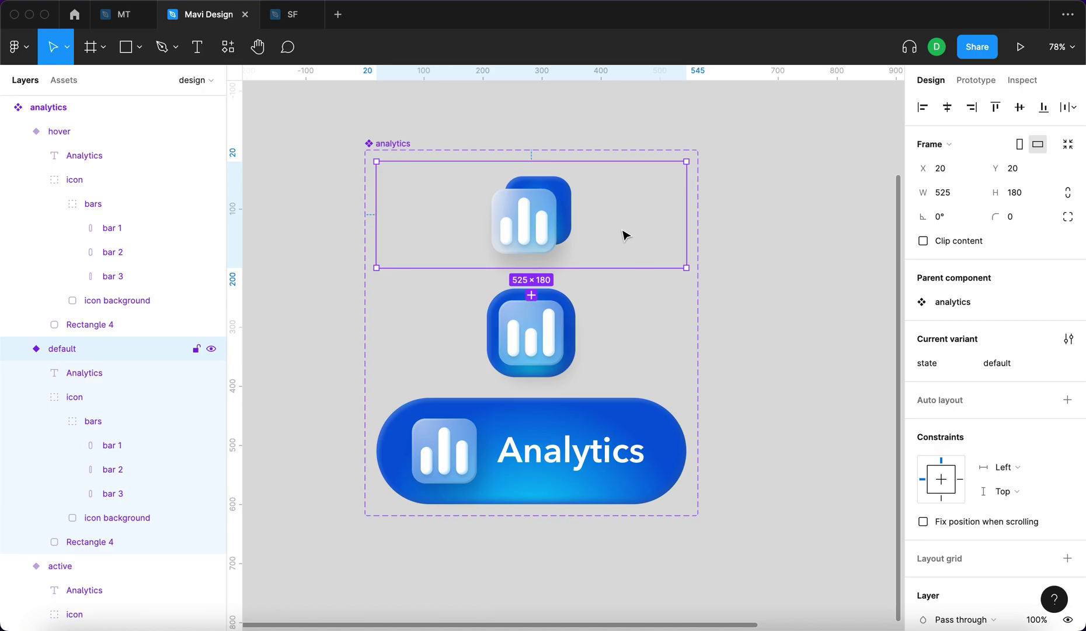
click(735, 252)
click(575, 238)
click(975, 80)
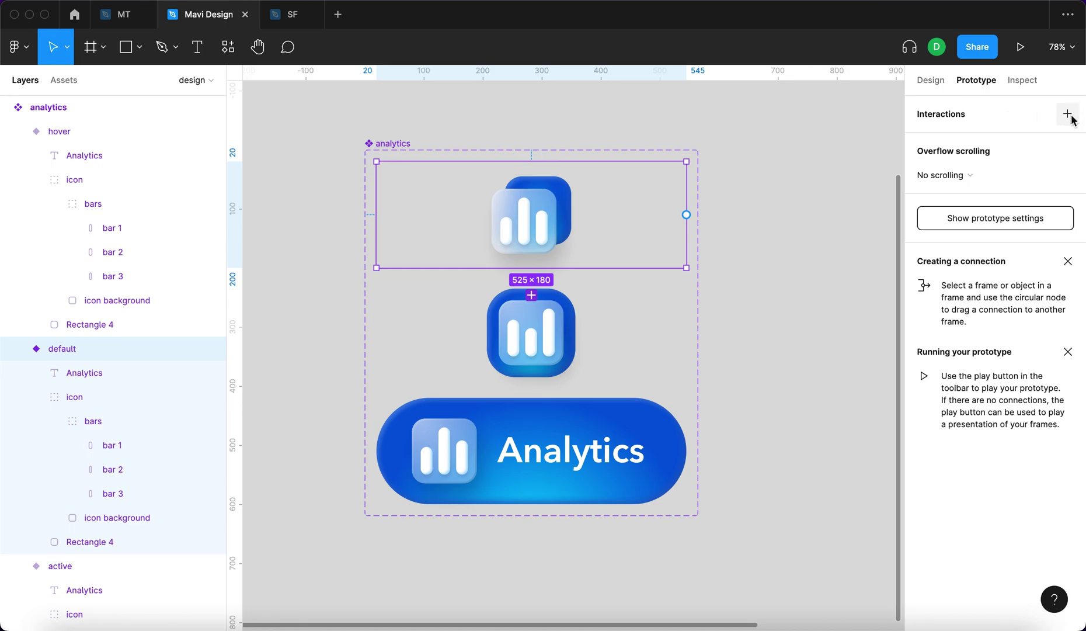
mouse_move(686, 214)
mouse_down()
mouse_move(710, 242)
mouse_move(542, 279)
mouse_move(541, 295)
mouse_up()
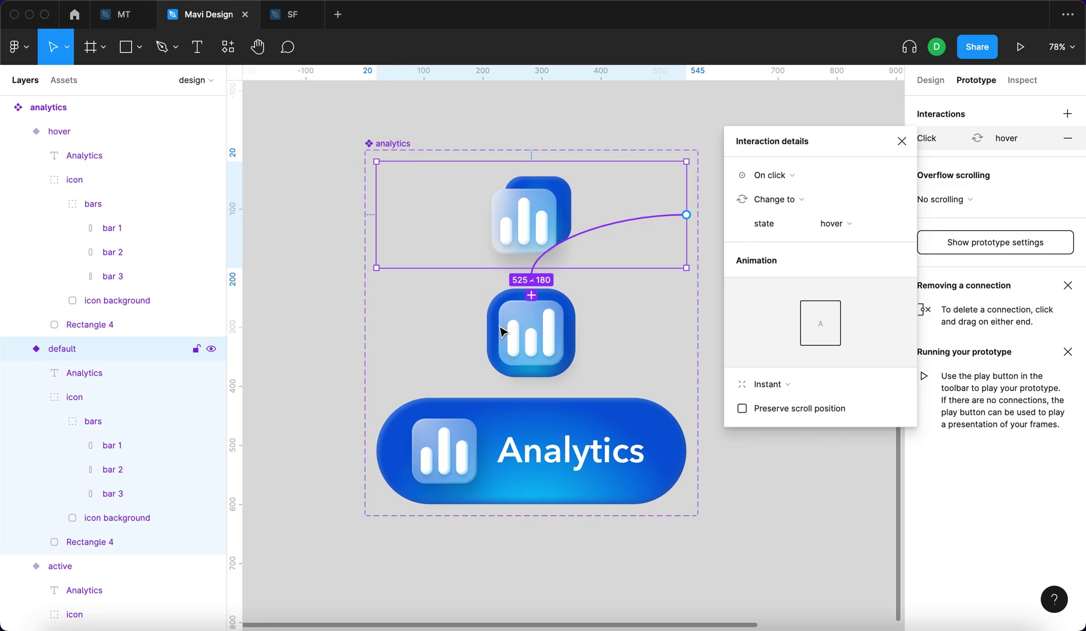
click(769, 175)
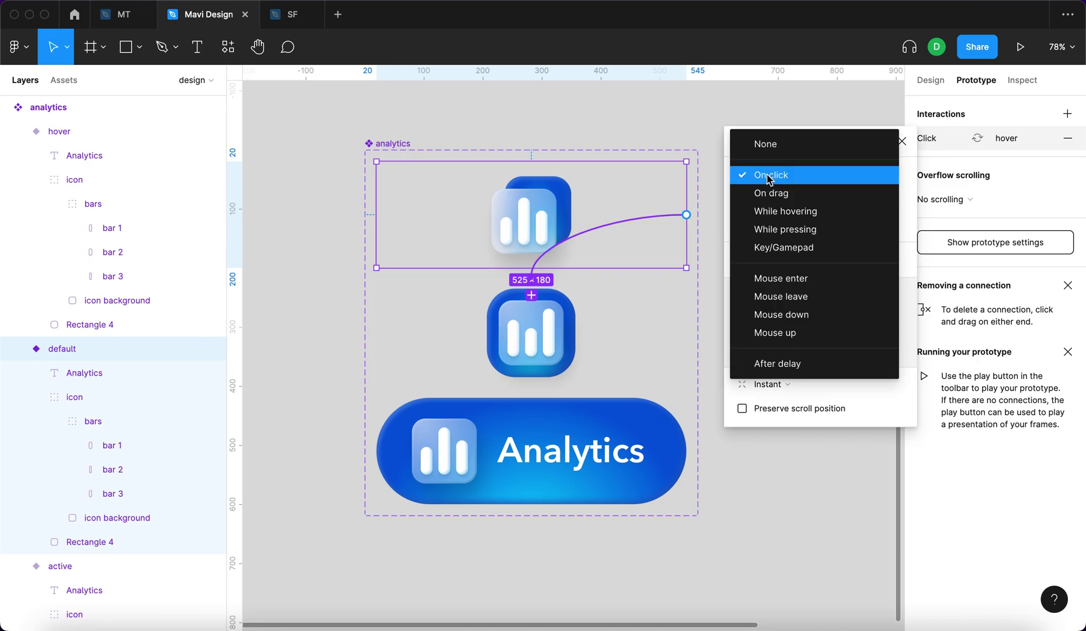
click(786, 211)
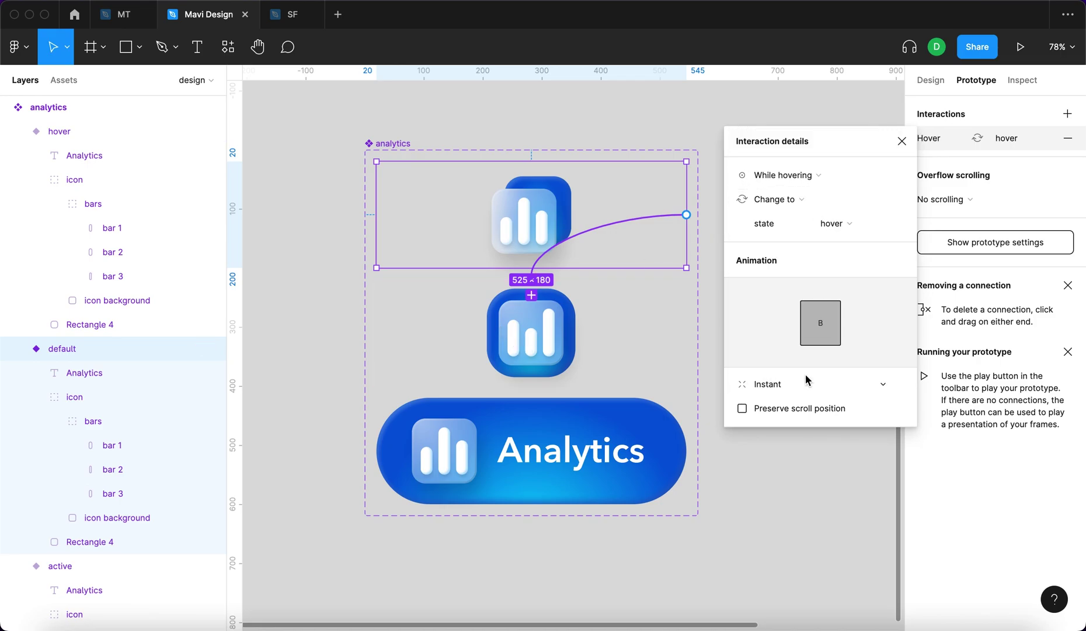
Animate the default-to-hover interaction with Smart animate and set its duration to 90 ms
click(816, 387)
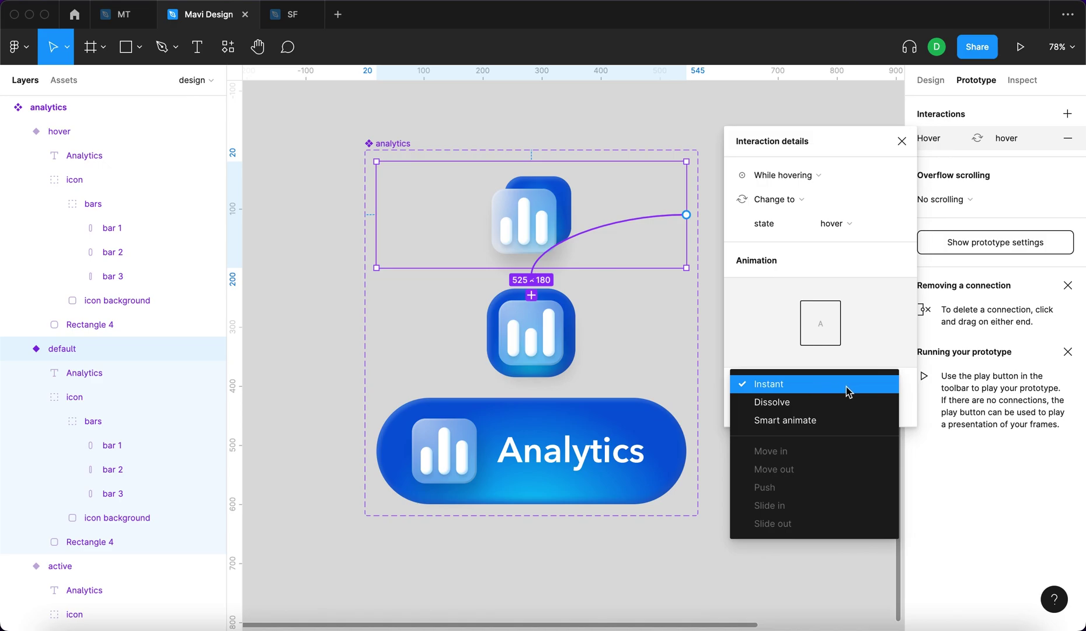
click(822, 420)
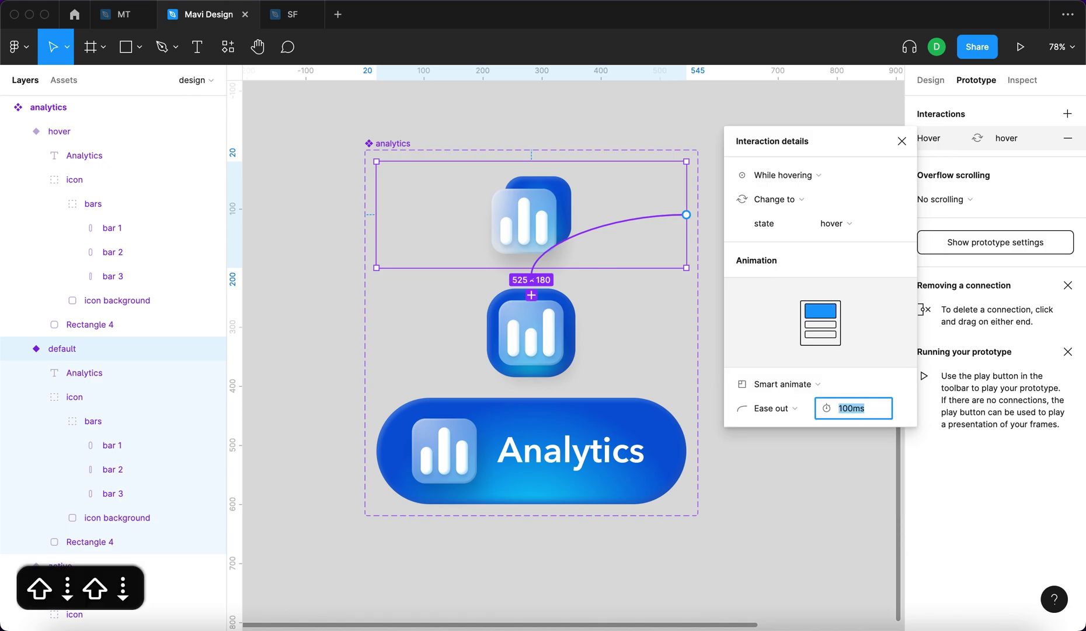
key(shift+Down)
key(shift+Up)
key(Down)
key(Down)
key(Down)
key(Down)
key(Up)
key(Up)
key(Up)
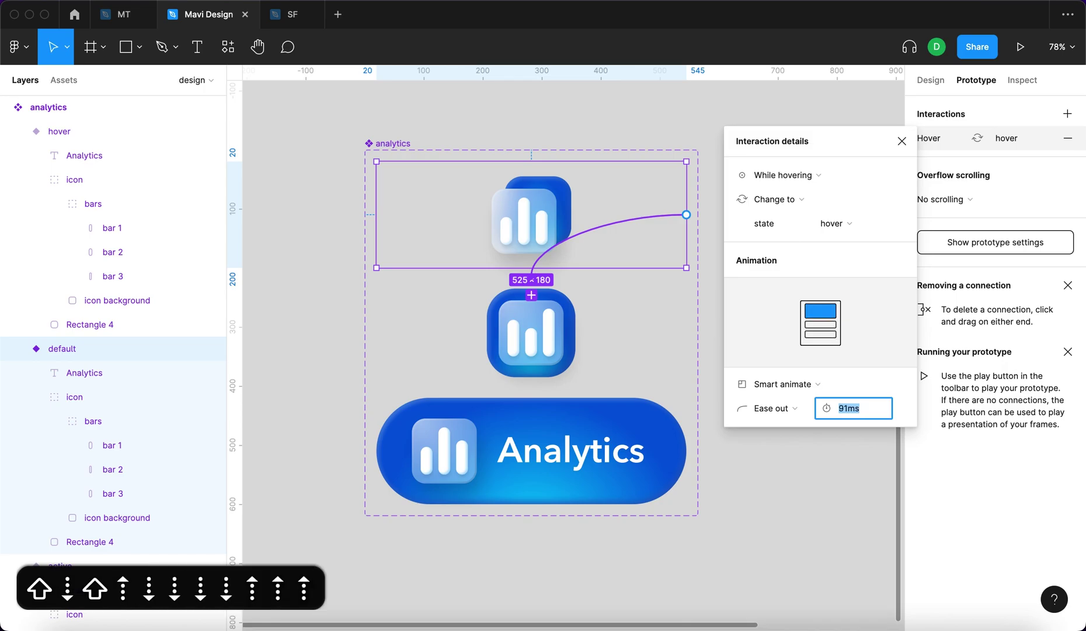
click(628, 354)
Connect the hover variant to the active variant on click, using Smart animate with a duration of 110 ms
click(611, 362)
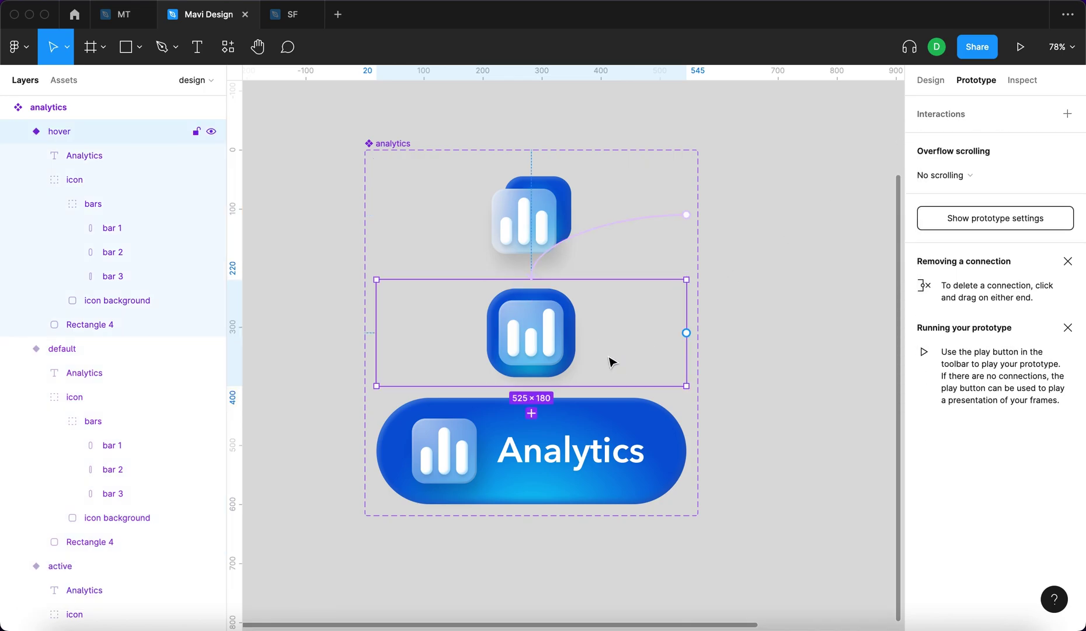
drag(687, 333, 671, 455)
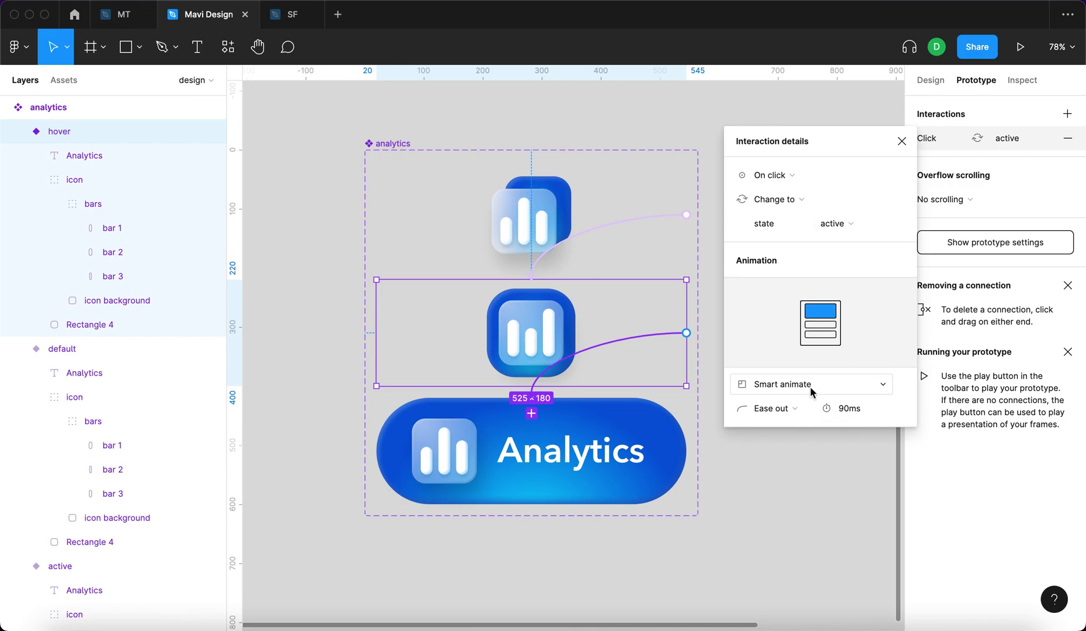
click(855, 410)
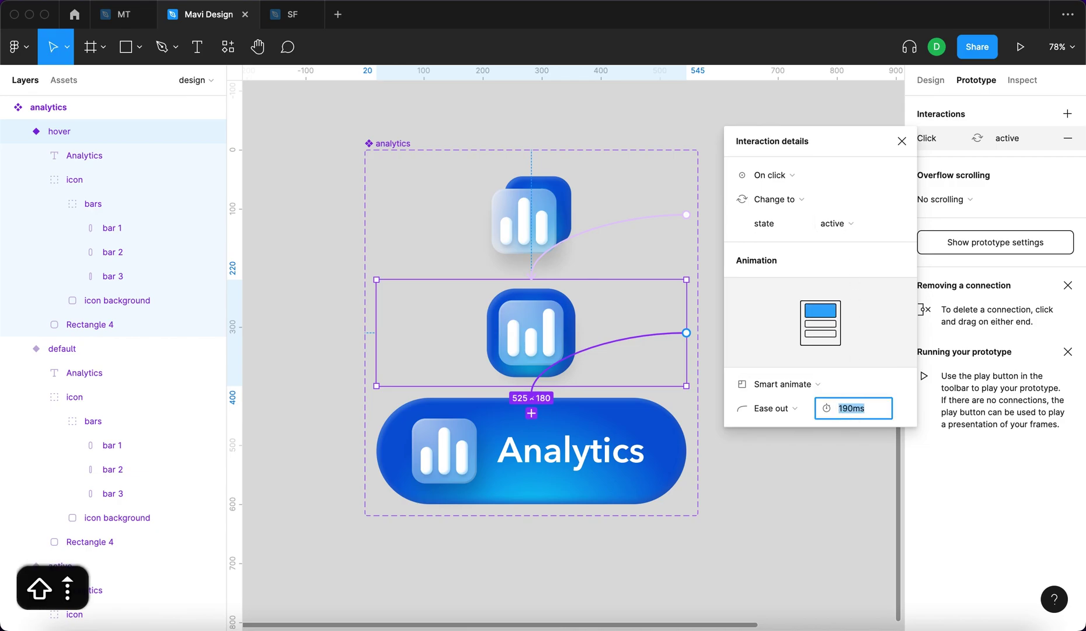
key(shift+Down)
key(shift+Down)
key(shift+Down)
key(shift+Down)
key(shift+Down)
key(shift+Down)
key(shift+Down)
key(shift+Down)
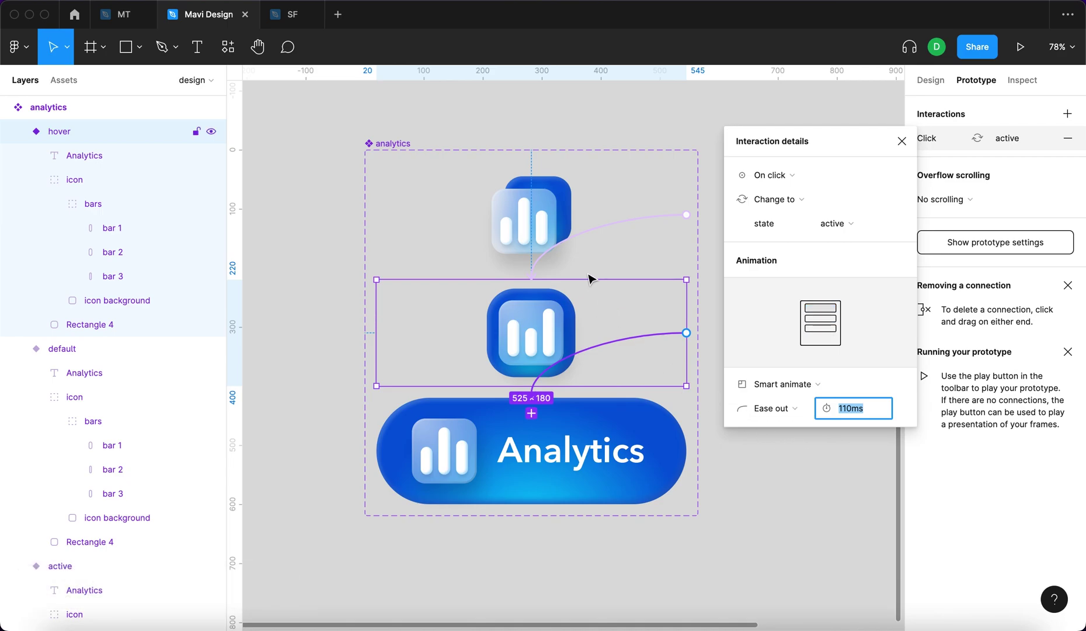
key(Return)
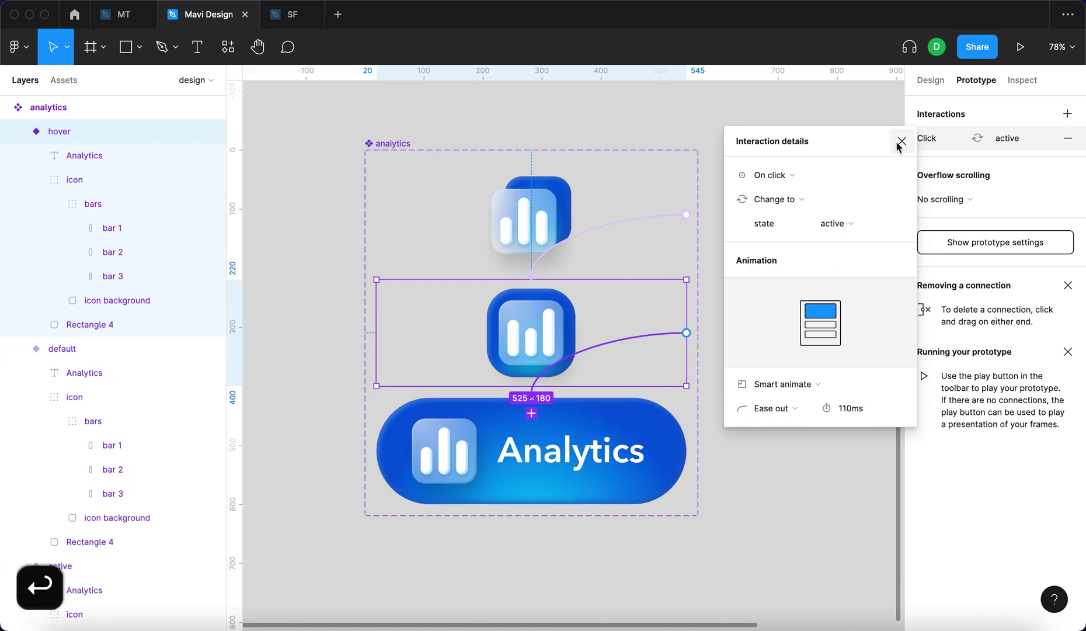
click(902, 141)
Connect the active variant back to the default variant with an On click interaction
click(538, 436)
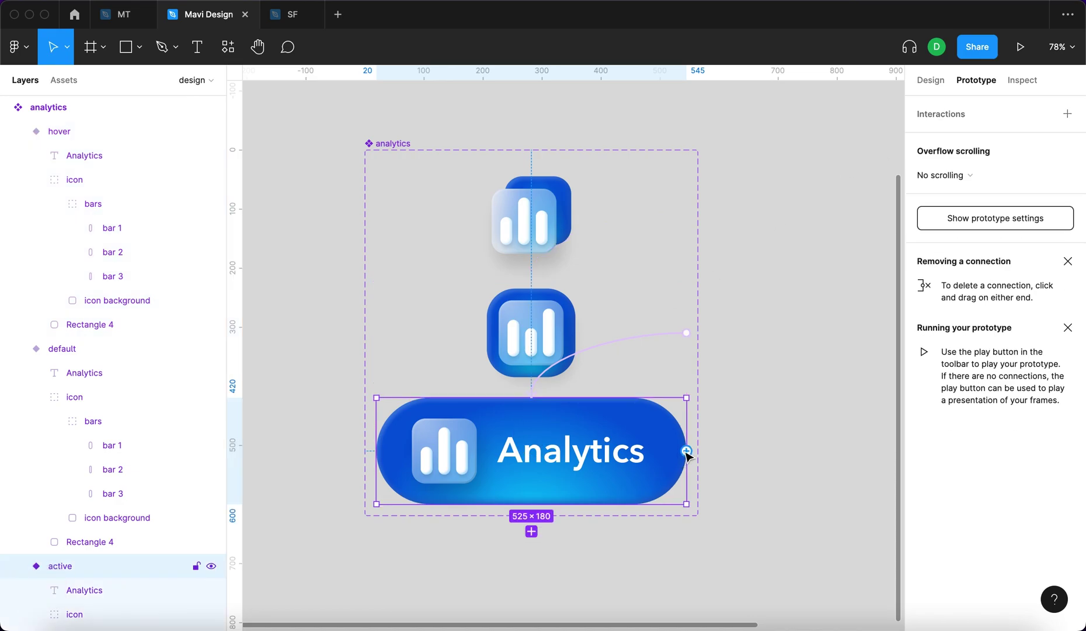
drag(690, 458, 522, 218)
key(Escape)
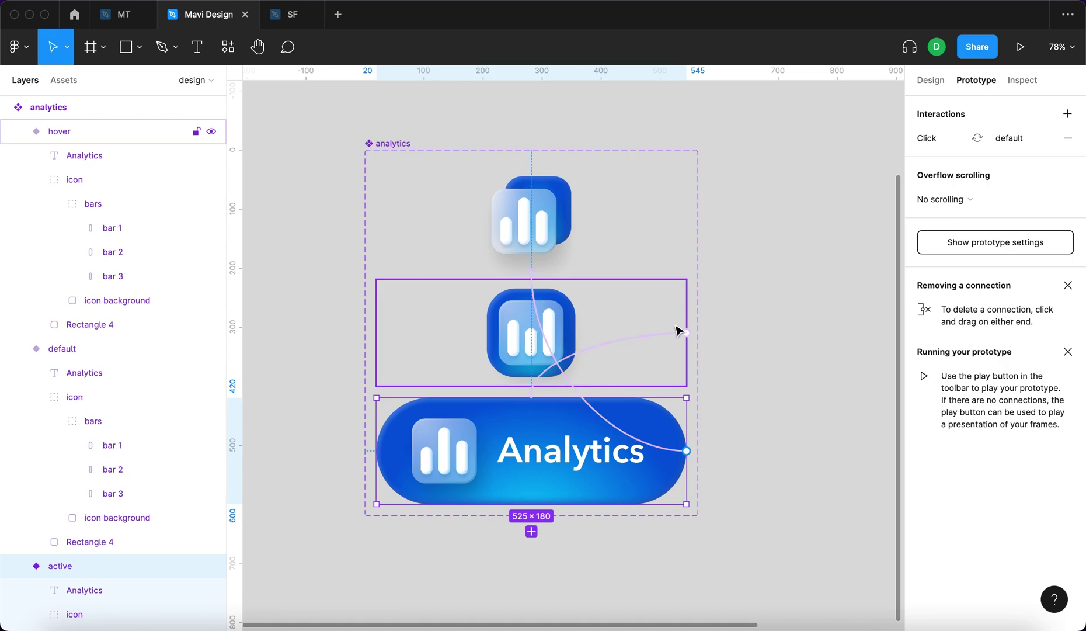
click(573, 392)
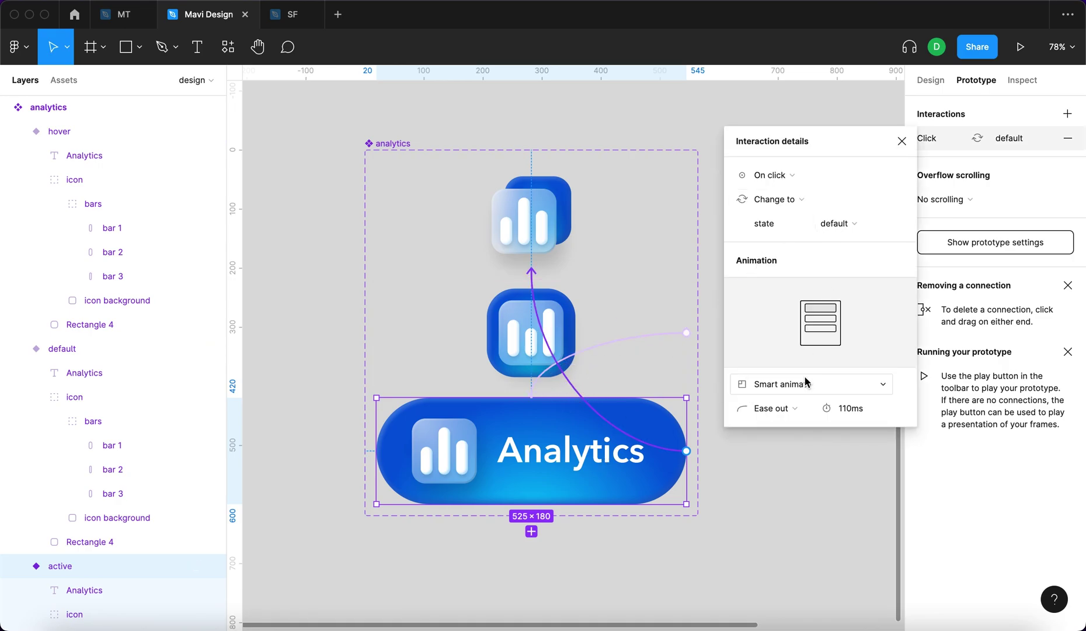
click(901, 140)
Draw a new frame beside the analytics component set and set its size to 1000 by 600
scroll(790, 219, down, 5)
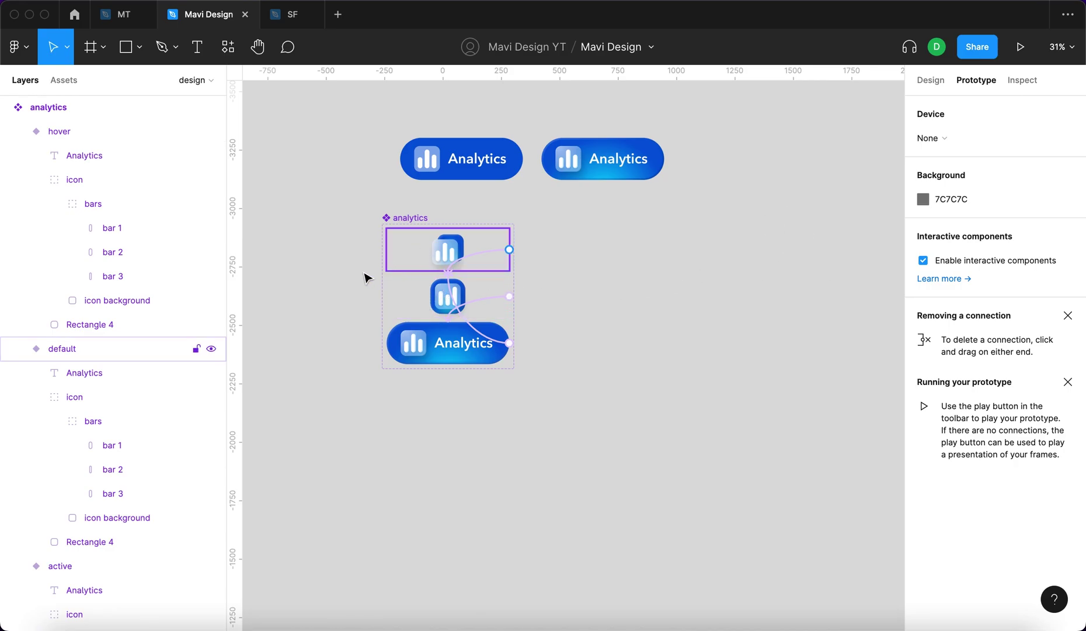
click(91, 46)
drag(555, 233, 813, 383)
click(931, 80)
click(952, 192)
text(100000)
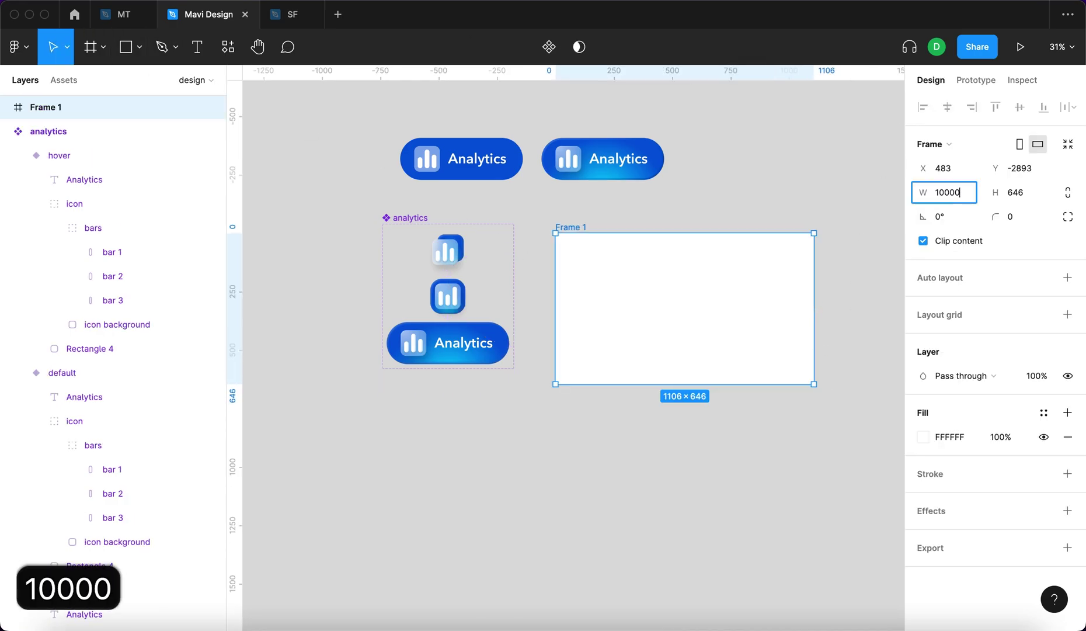
key(BackSpace)
key(BackSpace)
key(Tab)
text(6600)
key(Return)
text(6600)
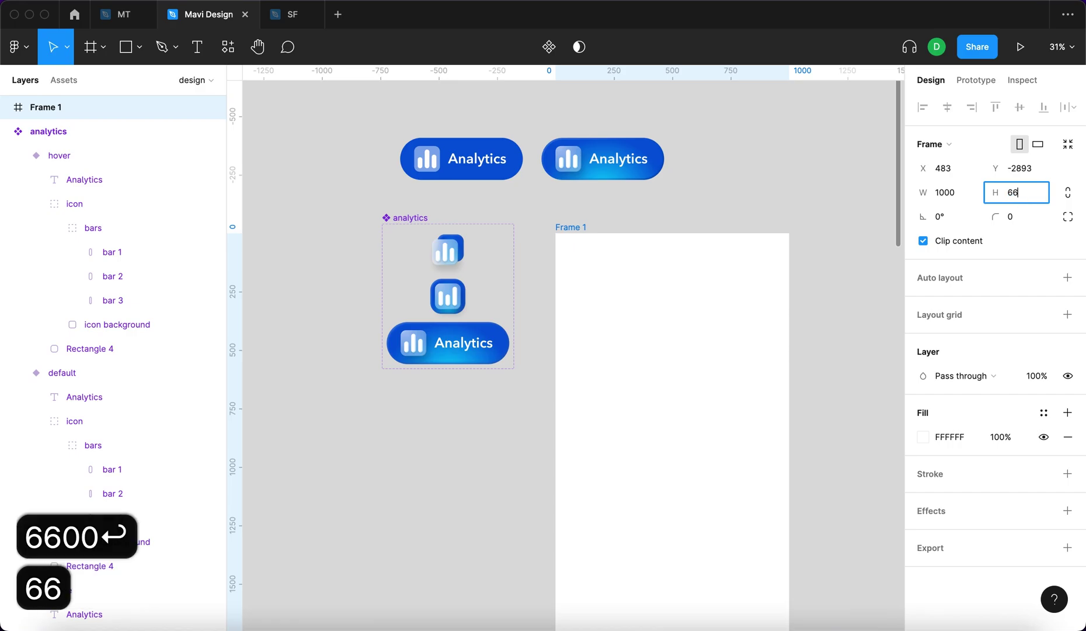
click(591, 226)
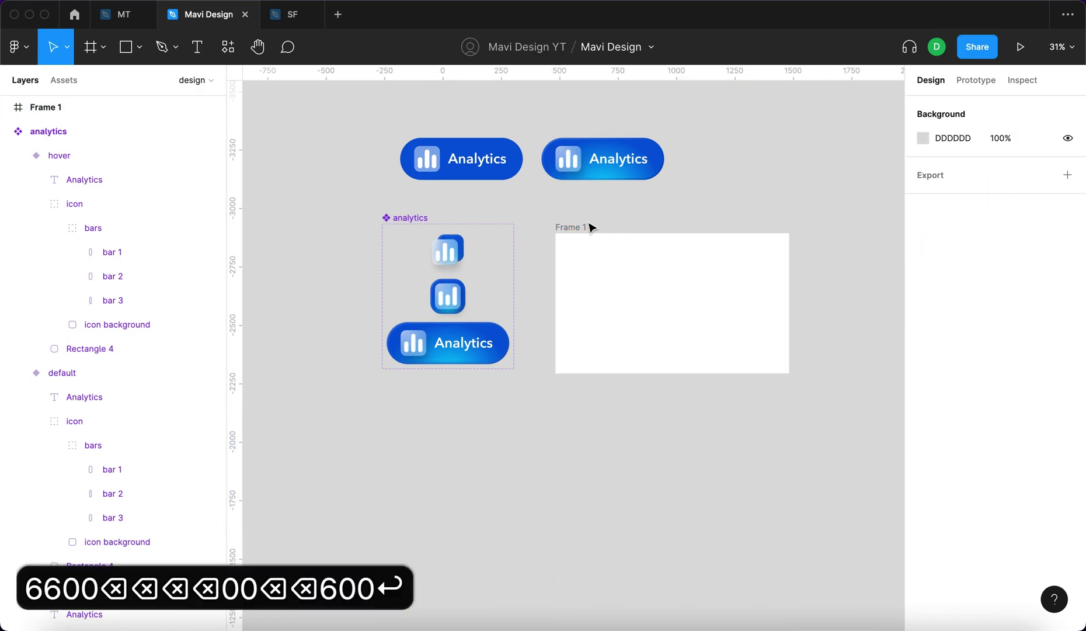
Rename the new frame as "analytics interactive icon"
double_click(575, 227)
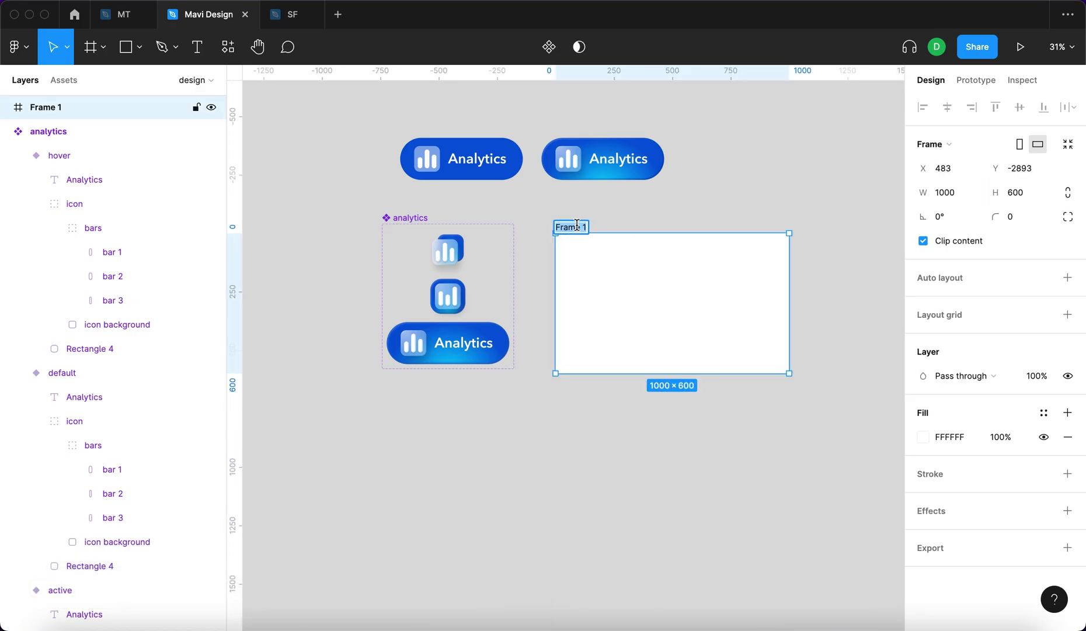
text(analytics in)
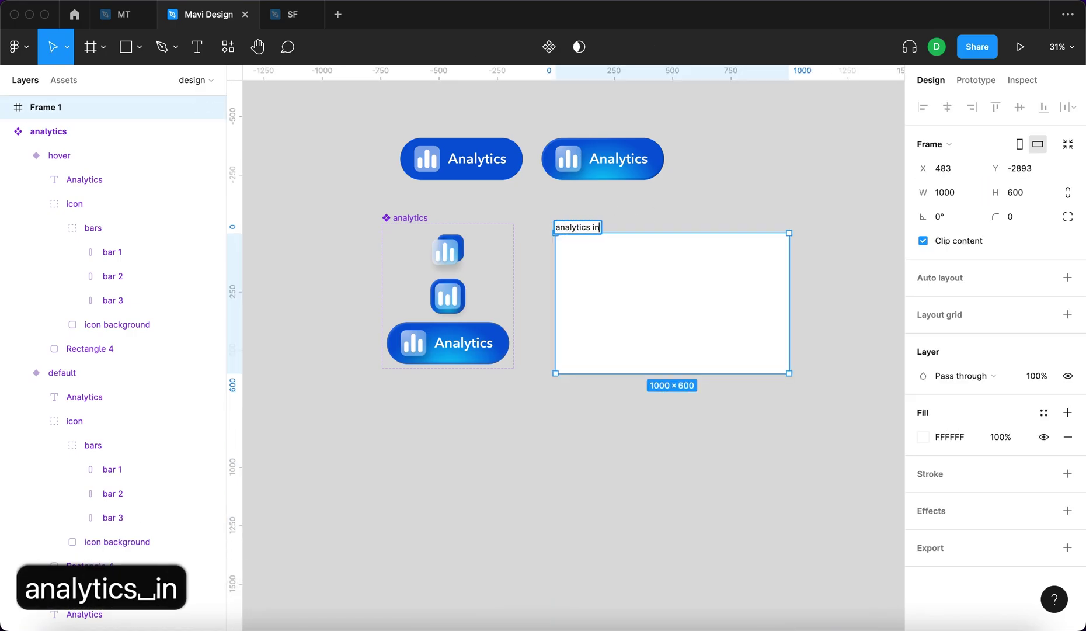
text(teractive icon)
key(Return)
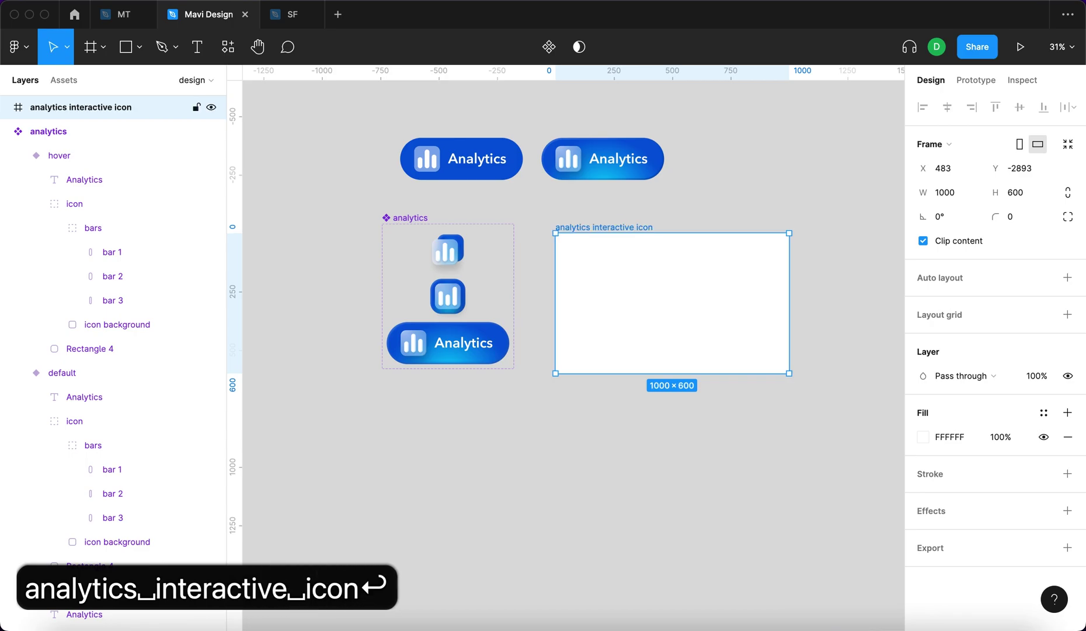
Place an instance of the local analytics component at the centre of the "analytics interactive icon" frame
click(64, 82)
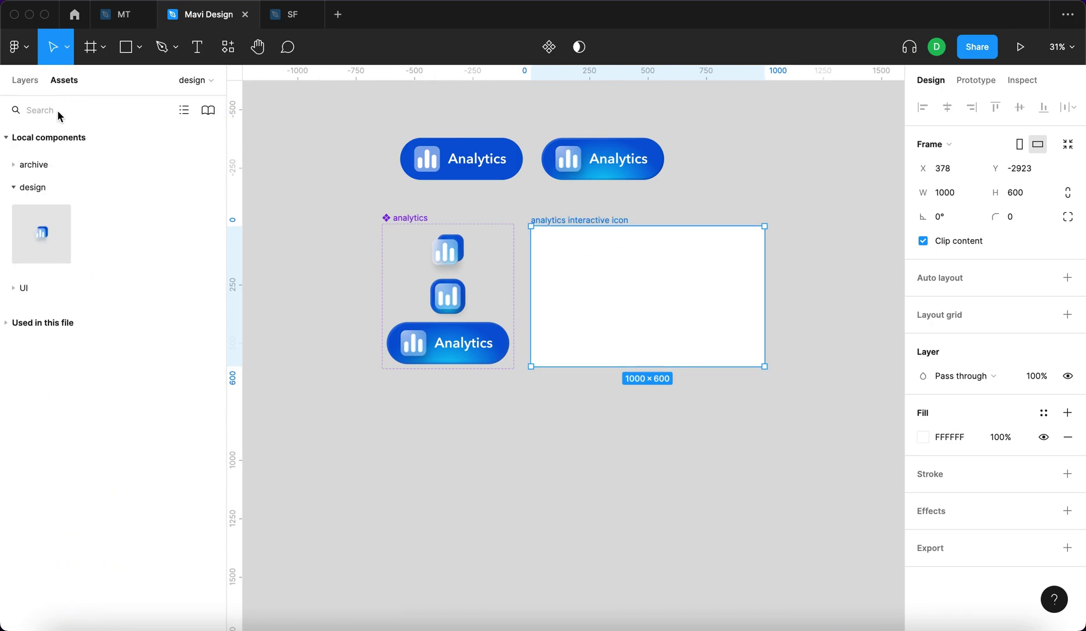
drag(33, 224, 637, 293)
click(738, 432)
Toggle the drop shadow of the default variant's icon background off and on to compare how the instance looks
scroll(655, 367, up, 5)
click(1044, 513)
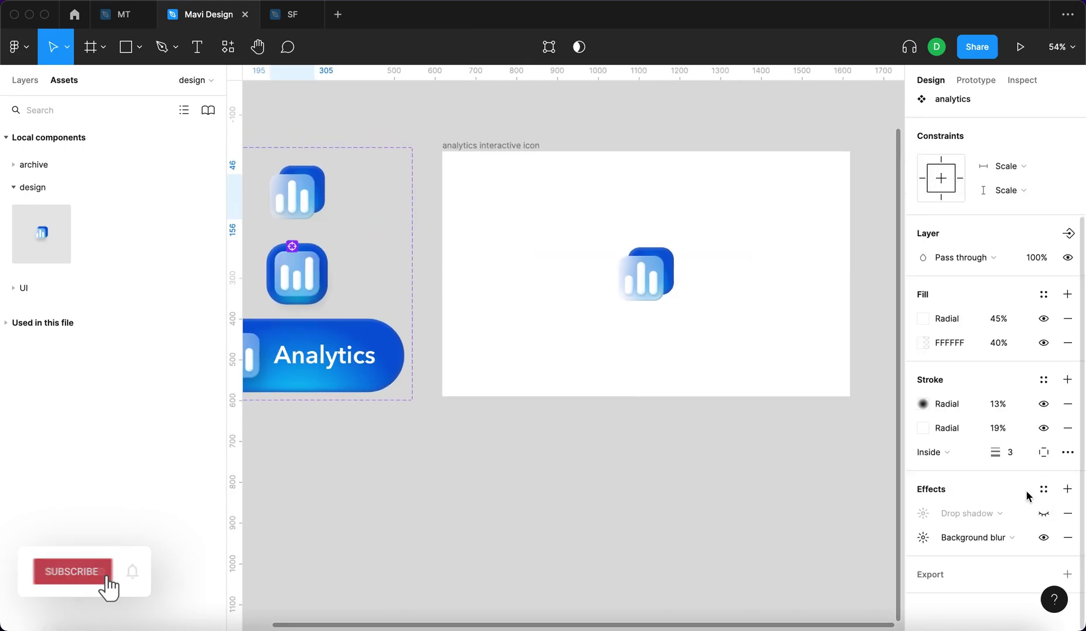
click(1043, 513)
scroll(664, 228, up, 6)
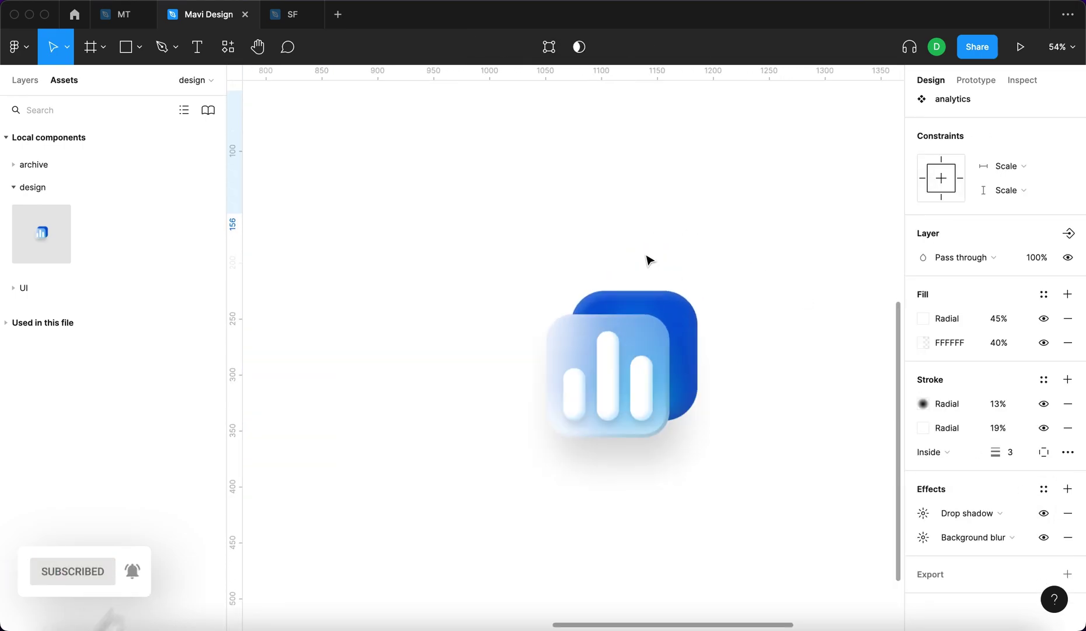
scroll(648, 408, down, 1)
scroll(649, 408, right, 1)
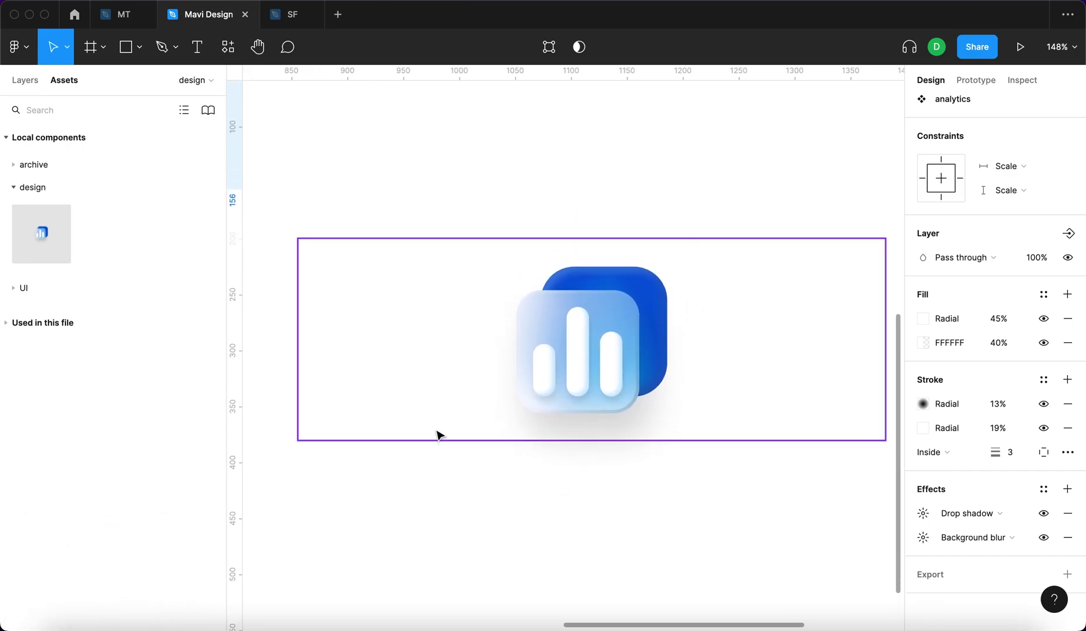
Hide the drop shadow on the icon background of the default variant
scroll(461, 397, down, 10)
scroll(388, 381, up, 5)
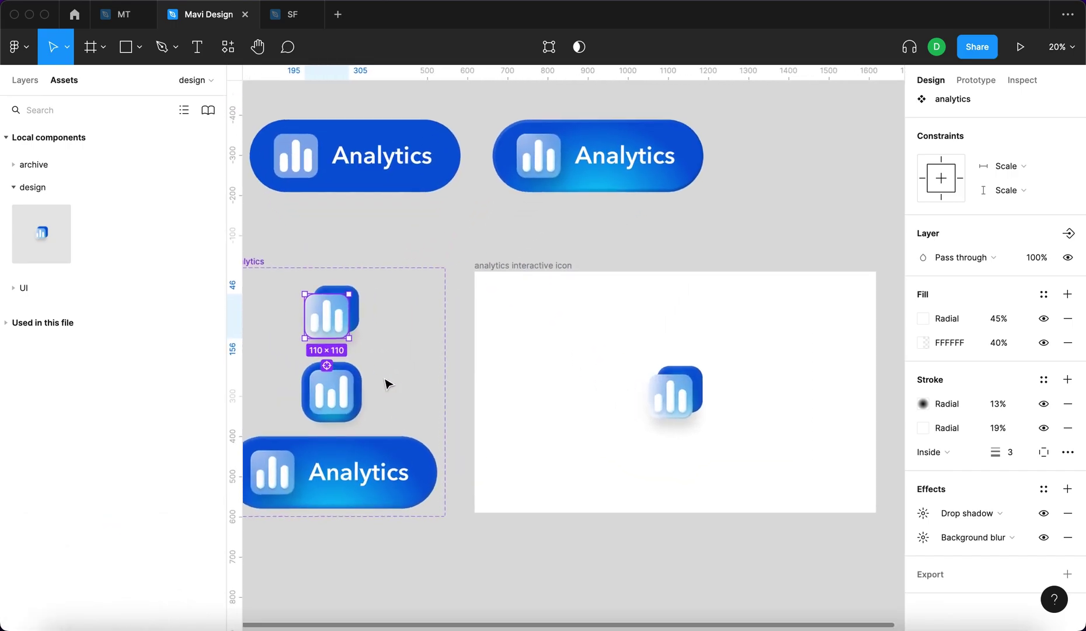
scroll(388, 383, left, 2)
scroll(388, 383, down, 1)
click(1044, 513)
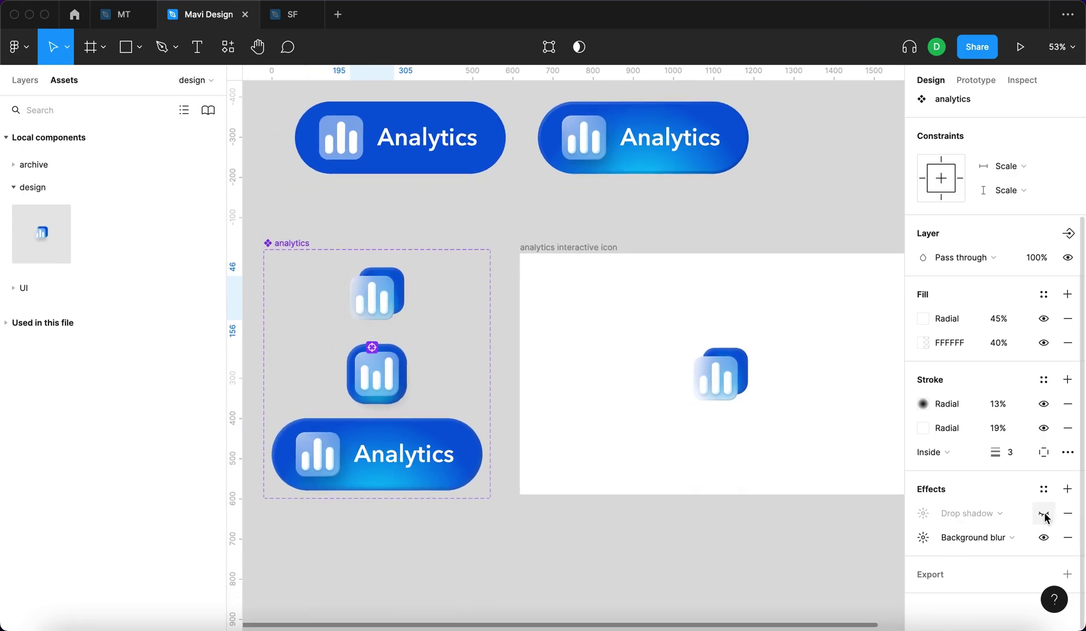
Centre the analytics instance horizontally and vertically in the "analytics interactive icon" frame and inspect its icon up close
click(834, 531)
click(741, 375)
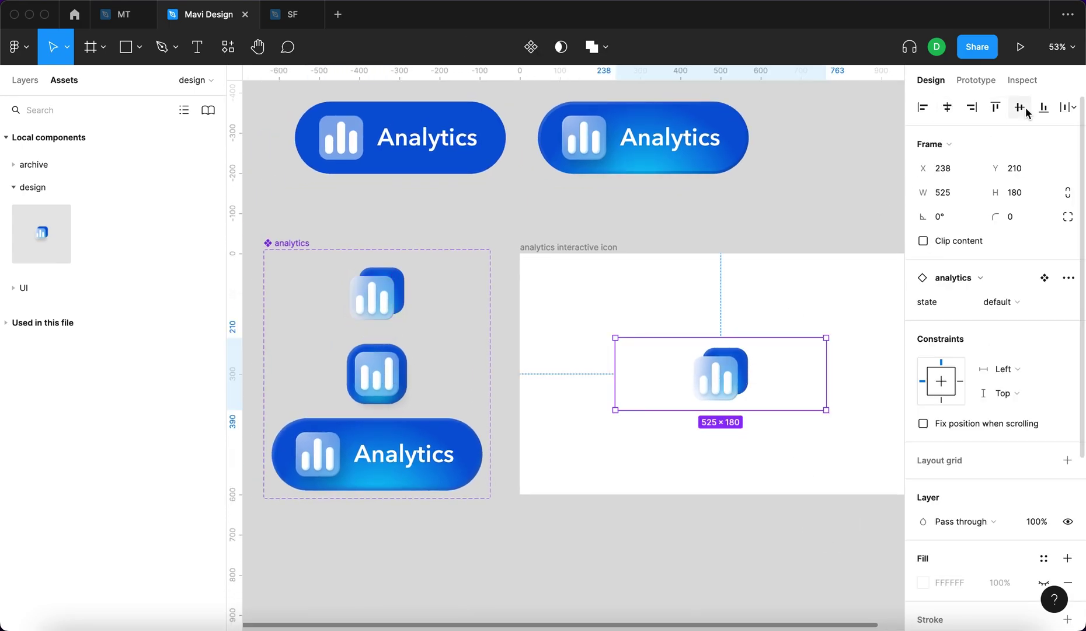
click(847, 282)
scroll(719, 387, up, 5)
scroll(720, 388, down, 3)
scroll(765, 357, up, 4)
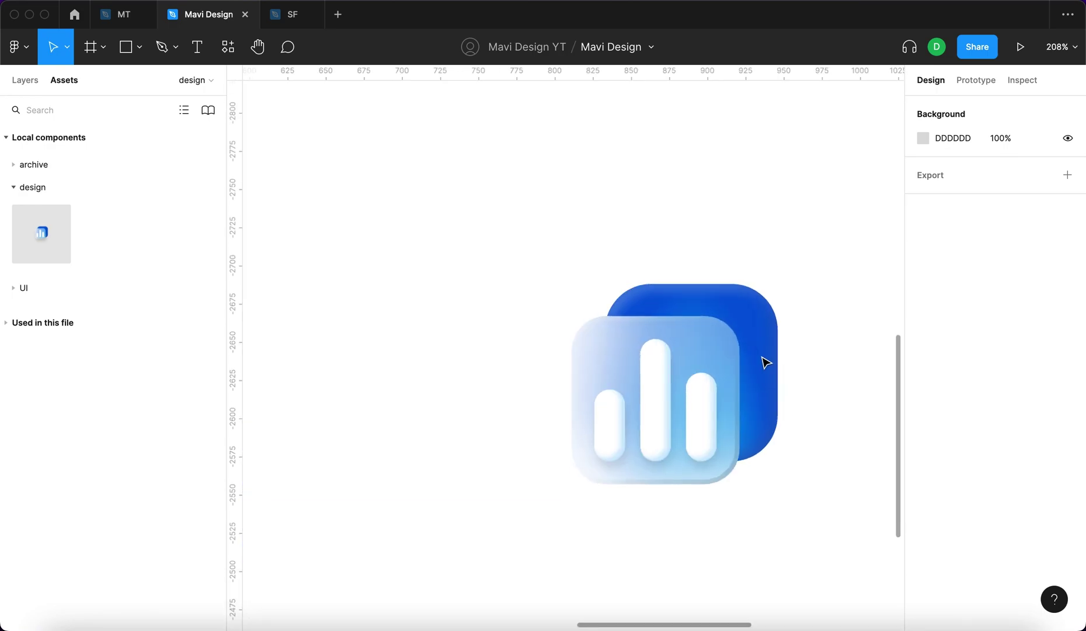
scroll(763, 357, down, 8)
Run the prototype of the "analytics interactive icon" frame and try out the icon's hover and click transitions
click(660, 272)
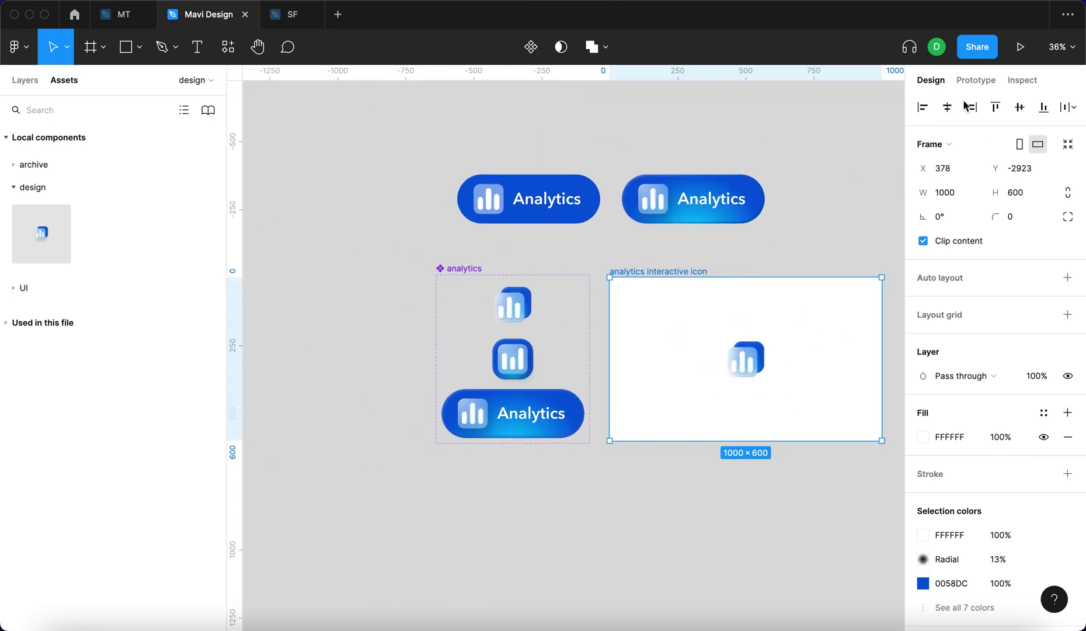
click(1020, 47)
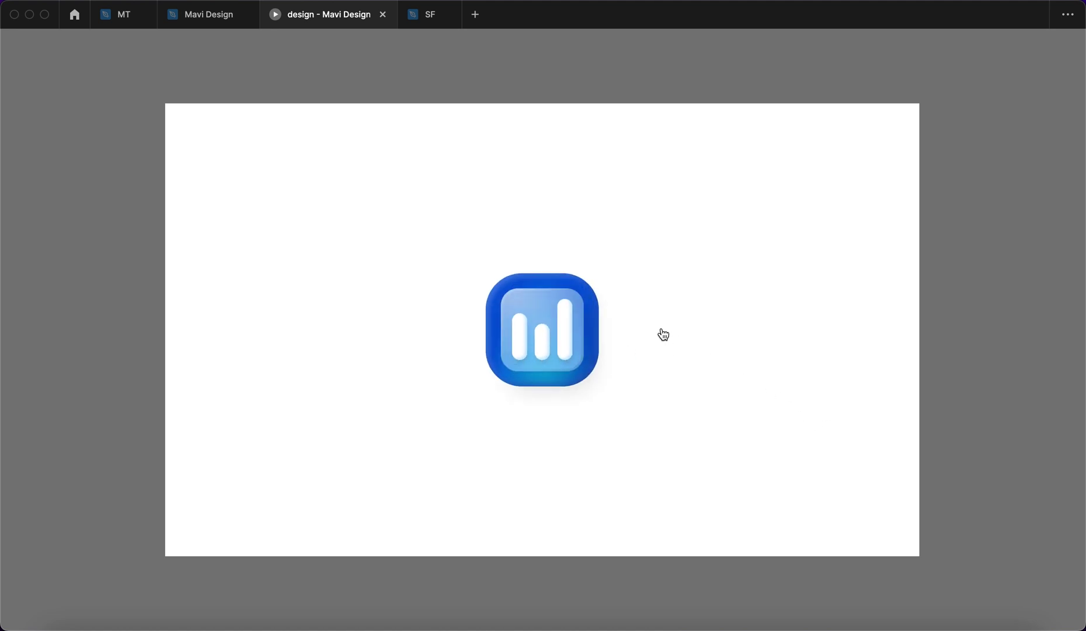
click(663, 333)
click(666, 374)
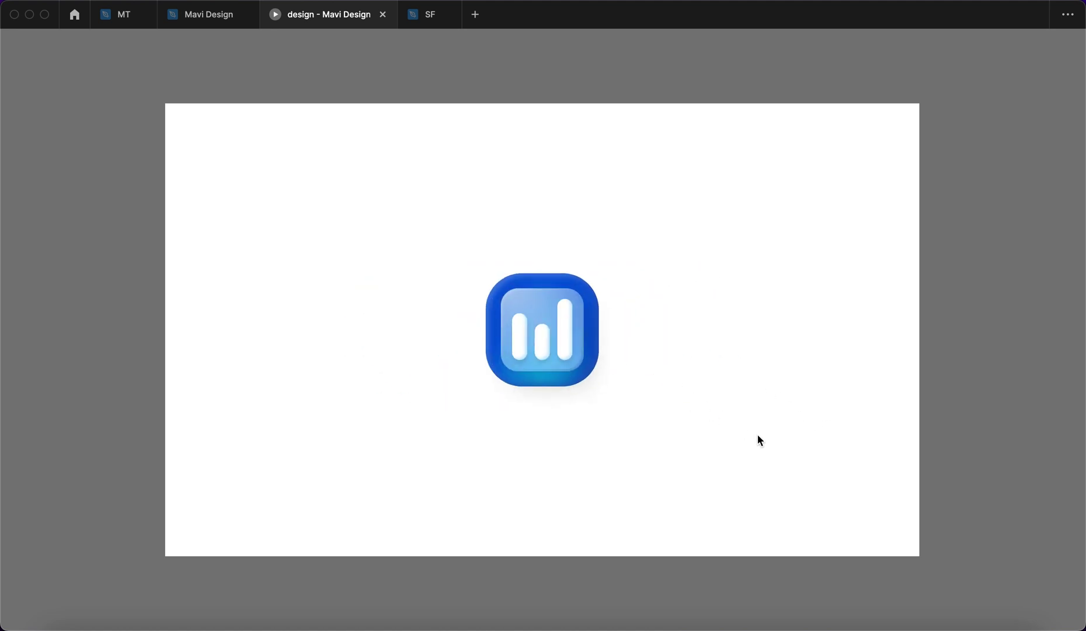
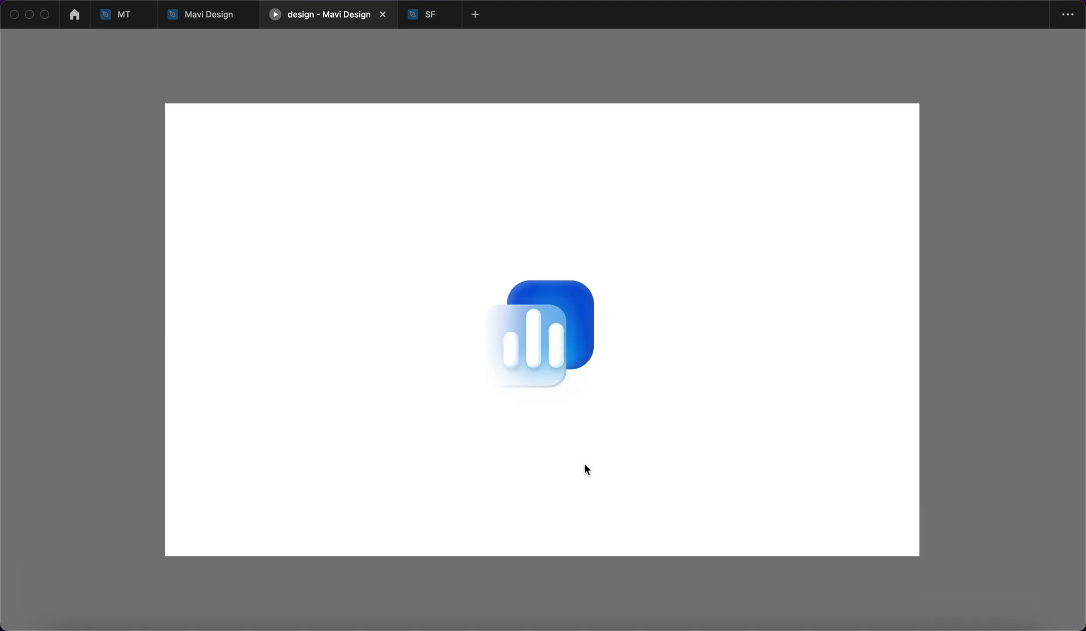
Ungroup the icon and its nested bars in the default variant, then replay the transition in the prototype
click(204, 14)
scroll(315, 359, up, 1)
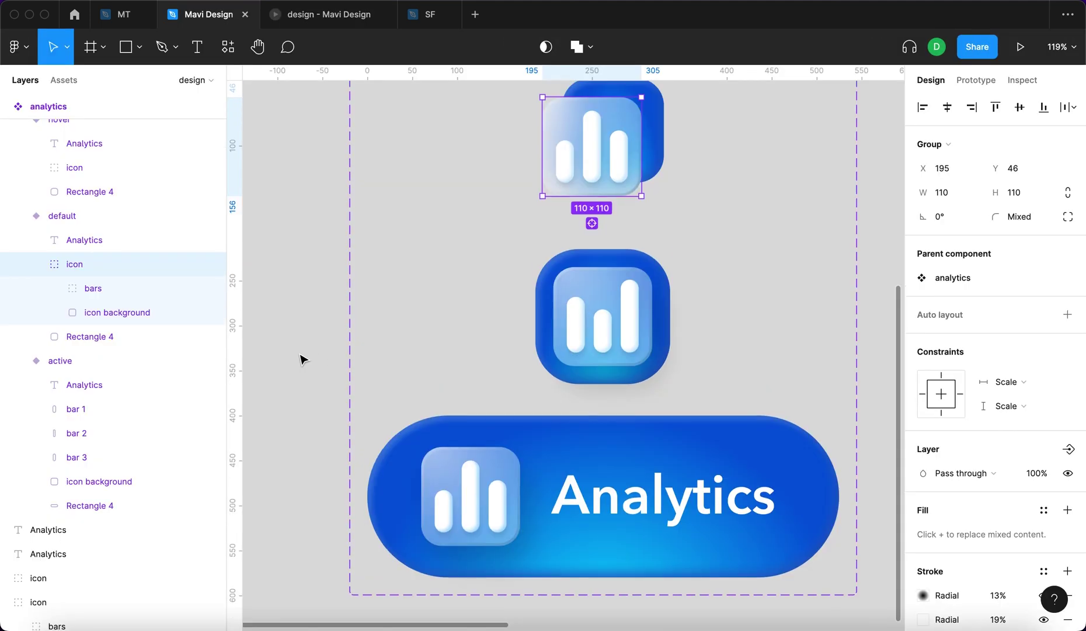
key(shift+super+g)
click(103, 272)
key(shift+super+g)
key(ctrl+Tab)
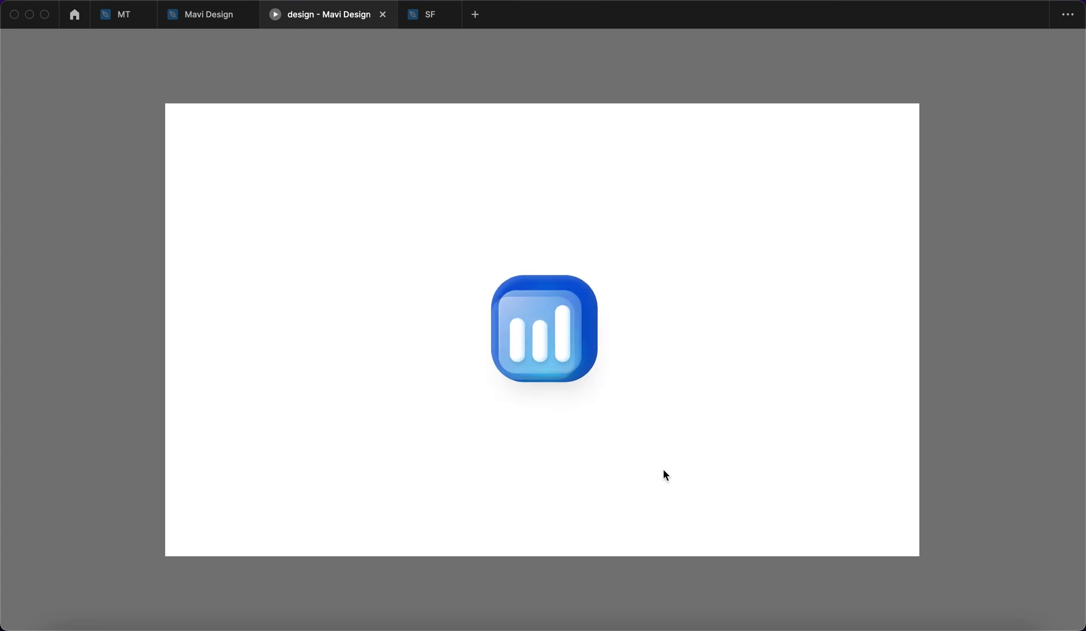
Position the copied icon background over the active variant's icon and remove the duplicate icon backgrounds from the variants
key(shift+Left)
key(shift+Left)
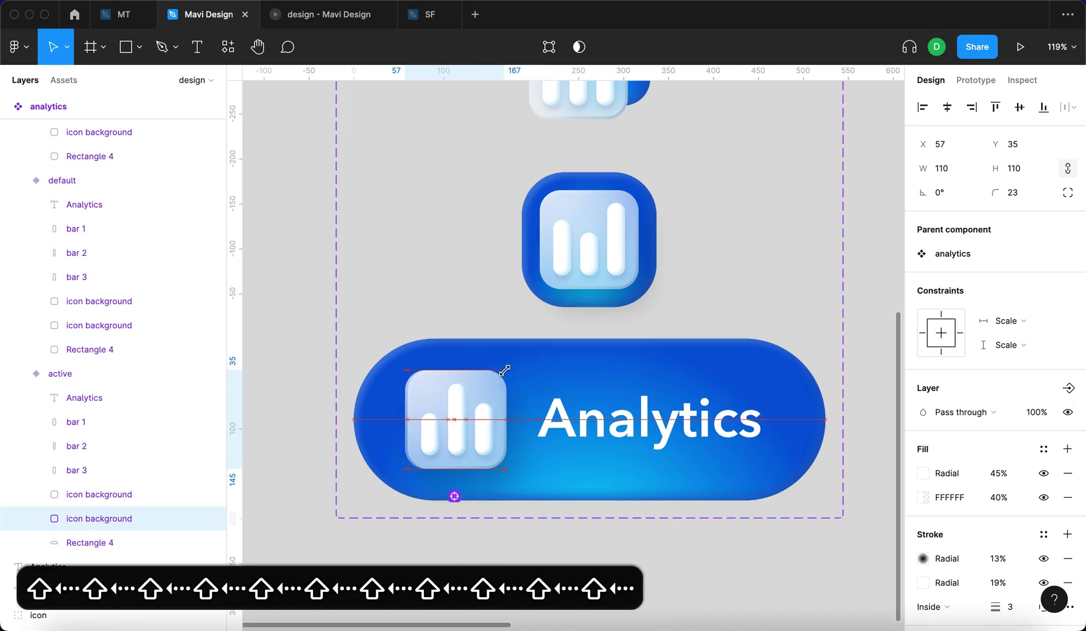
key(Left)
key(Left)
key(Left)
key(Left)
key(Left)
key(Left)
key(Left)
shift+click(589, 209)
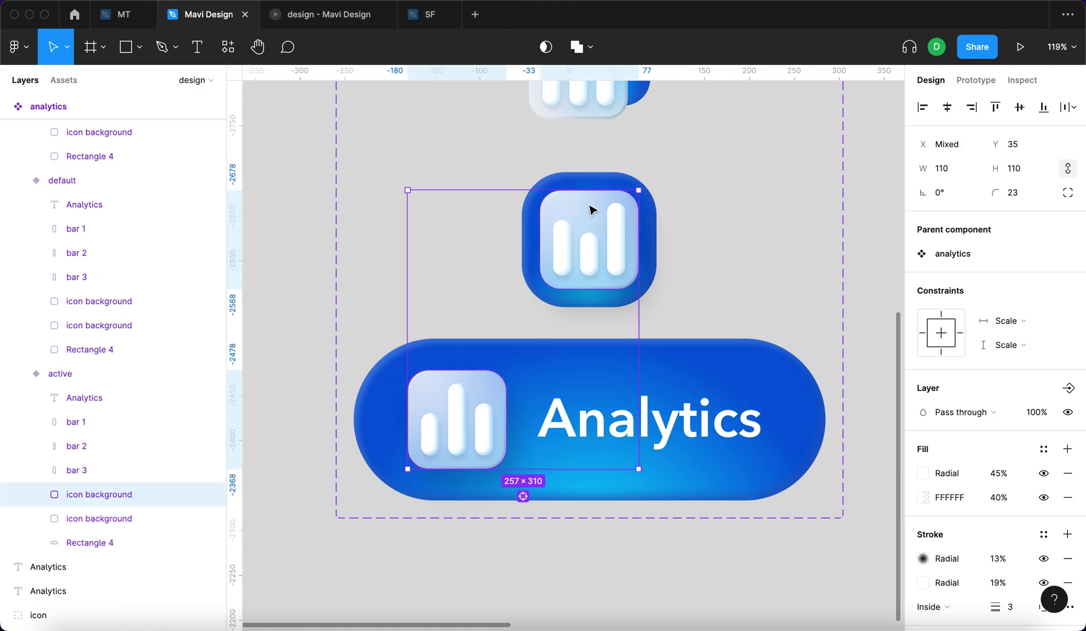
scroll(591, 209, up, 5)
shift+click(593, 210)
Check the transitions between the default, hover and active states in the prototype with the replaced icon backgrounds
key(ctrl+Tab)
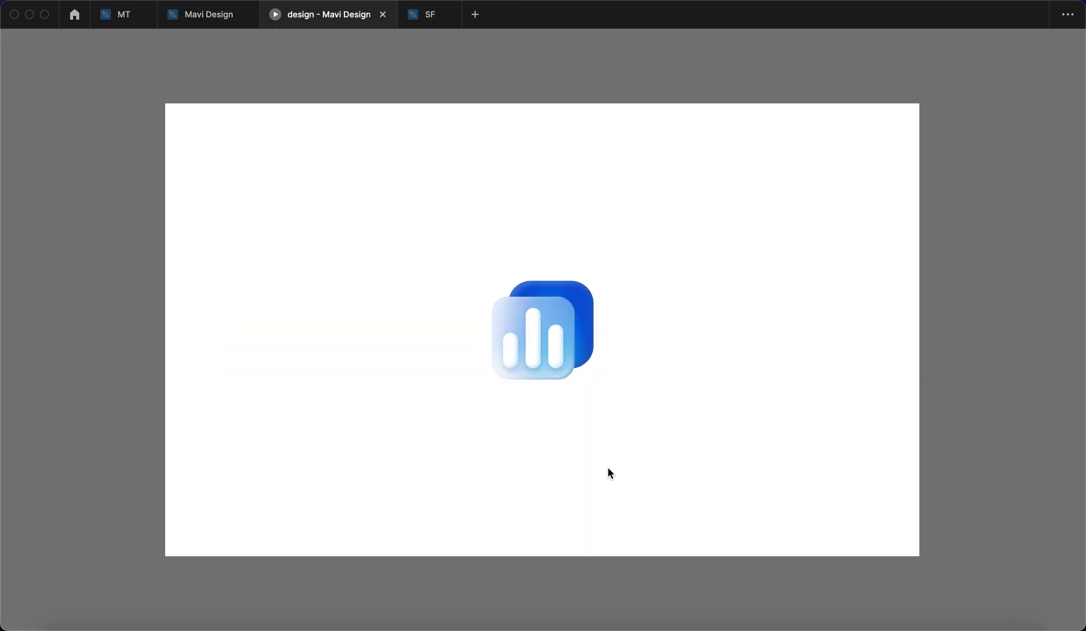
mouse_move(589, 361)
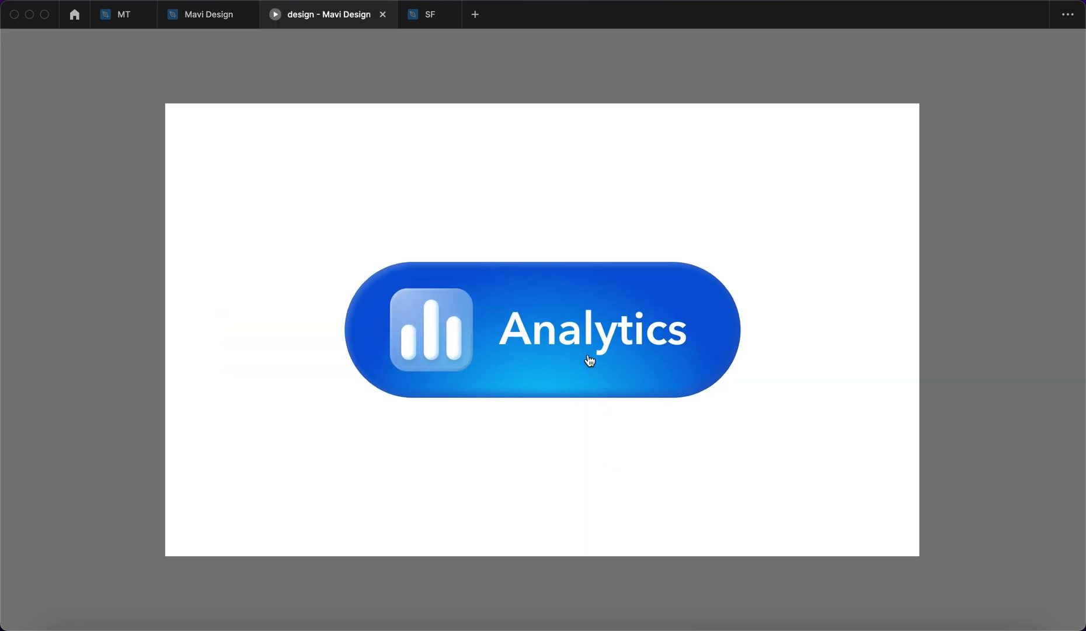
click(590, 361)
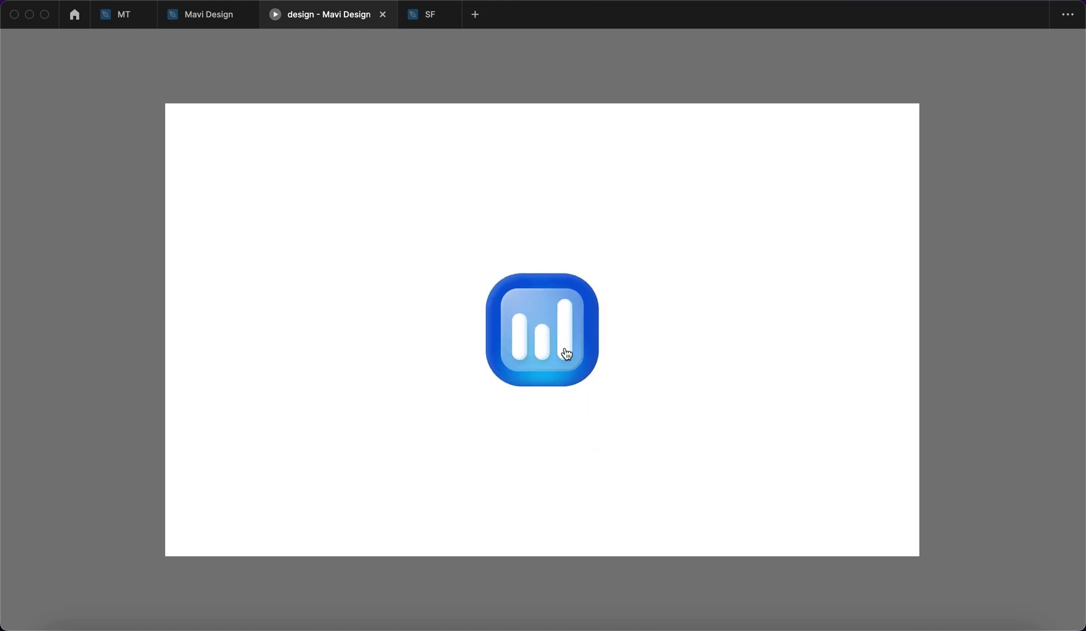
mouse_move(564, 352)
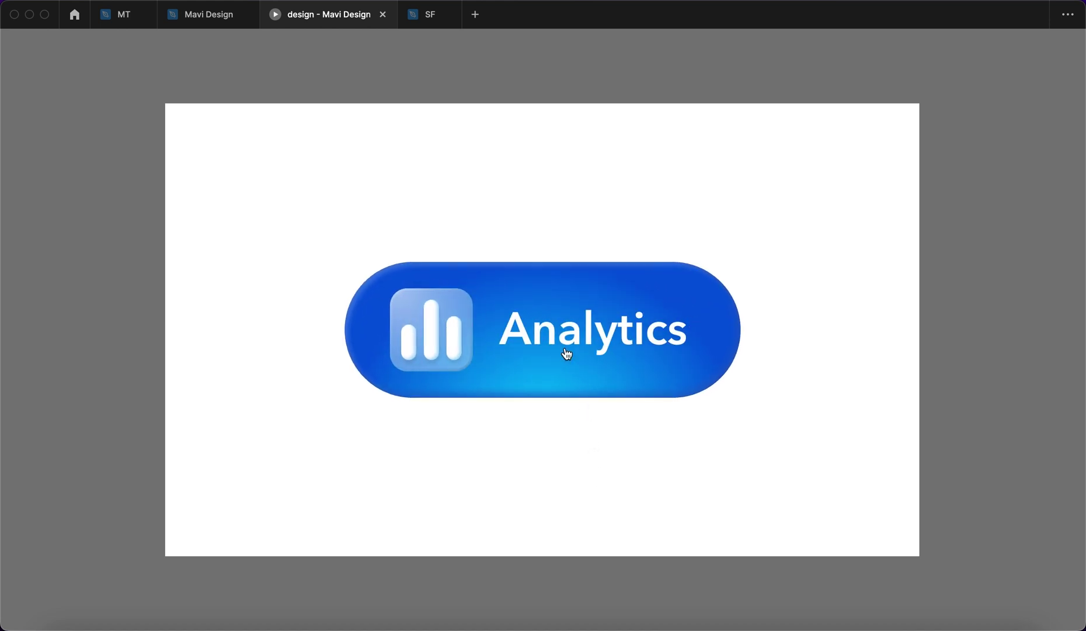
Scale the instance in the frame down to about half size, and move the active variant to Y 570 in a taller component set
click(198, 23)
scroll(511, 230, left, 6)
click(369, 124)
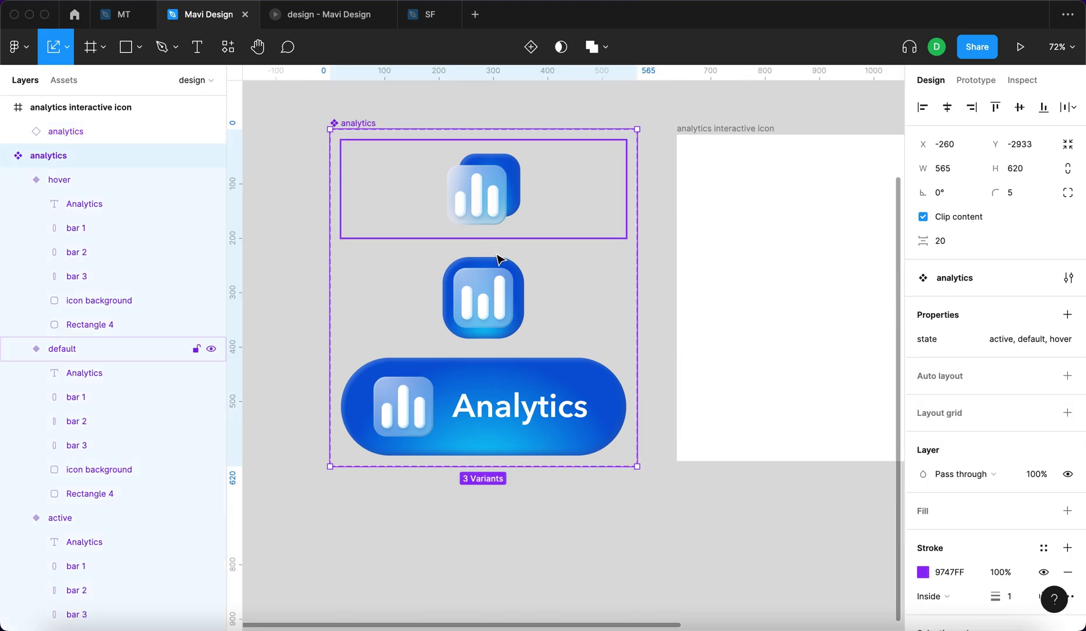
key(v)
scroll(501, 263, down, 4)
drag(546, 408, 554, 524)
click(522, 336)
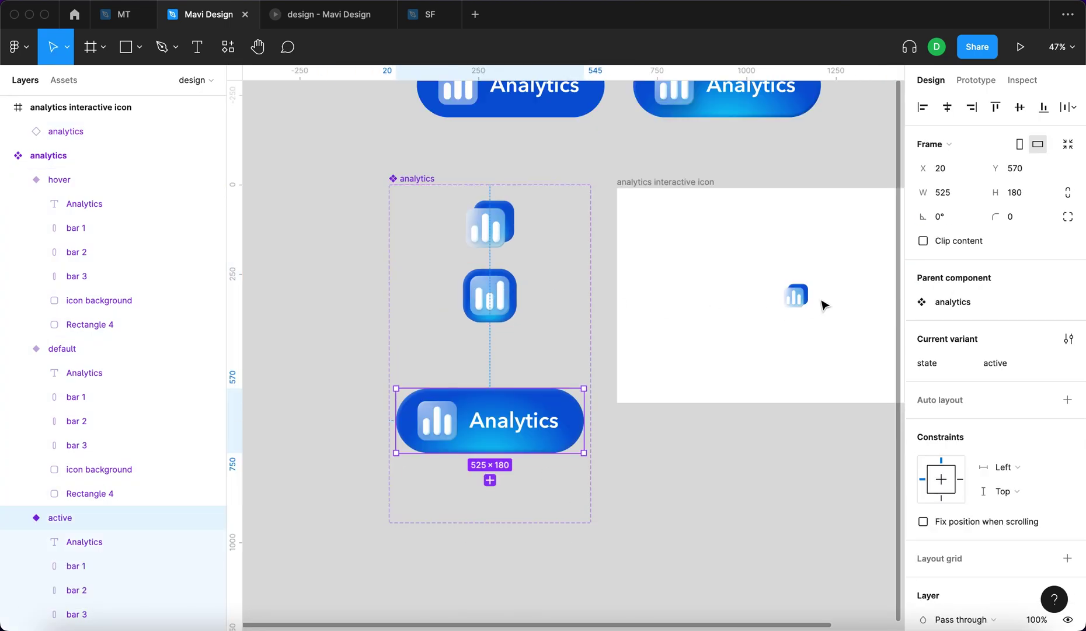
scroll(823, 286, right, 2)
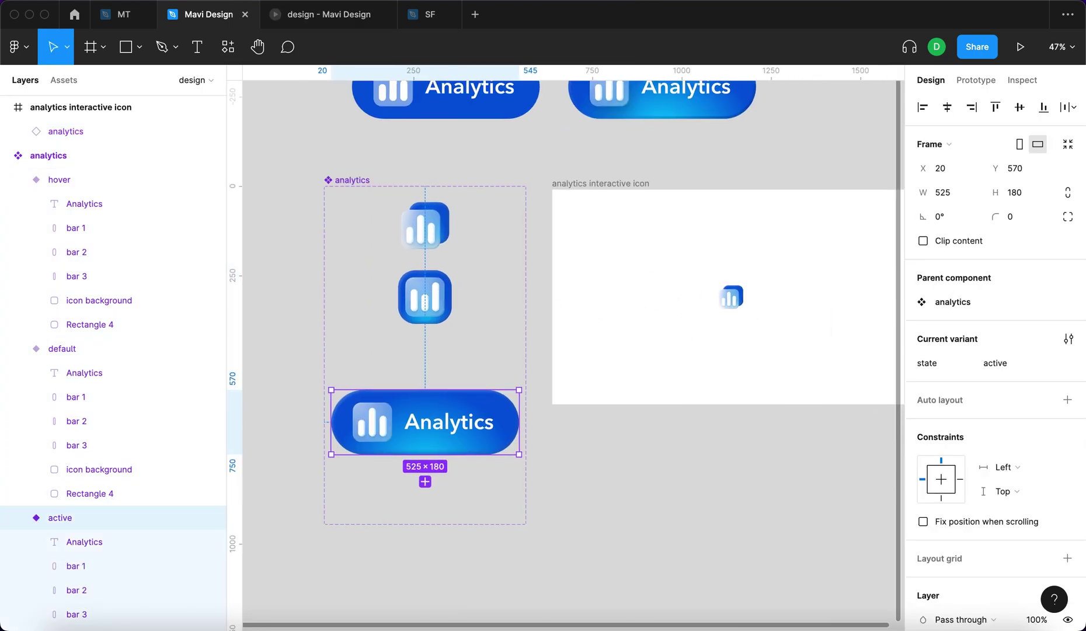
Test the smaller Analytics button in the prototype by repeatedly toggling its active state and moving off it
click(290, 13)
click(565, 330)
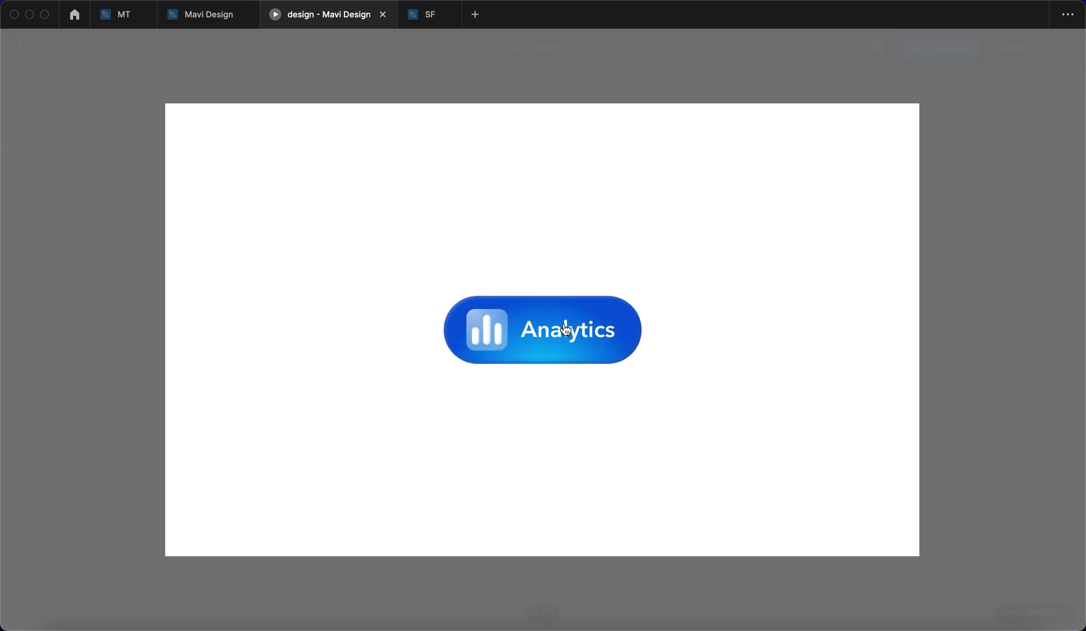
click(219, 17)
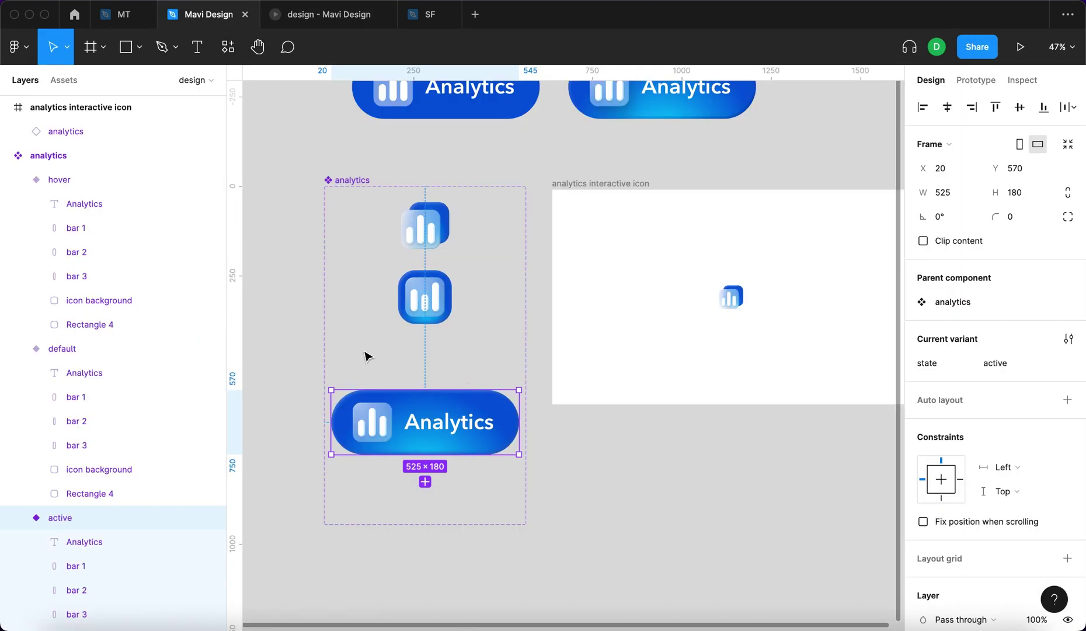
click(327, 17)
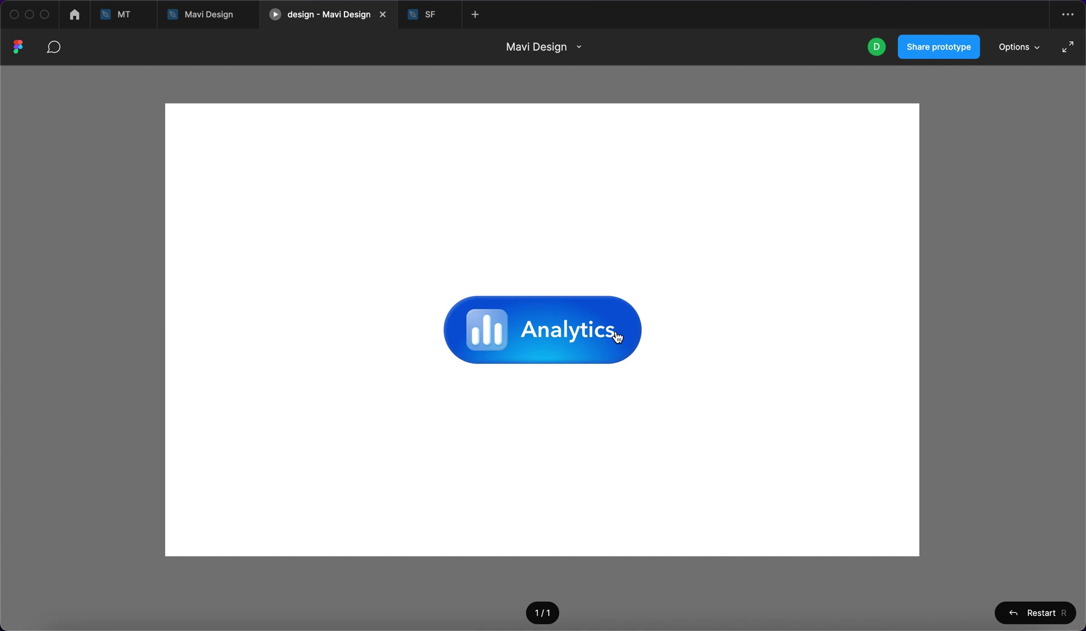
click(550, 335)
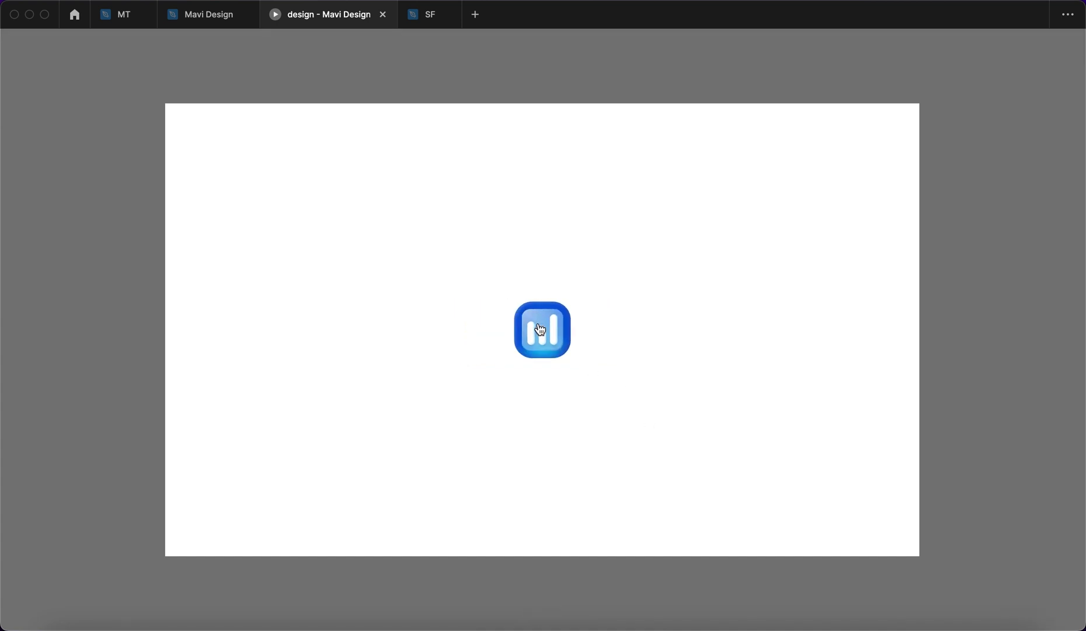
click(560, 335)
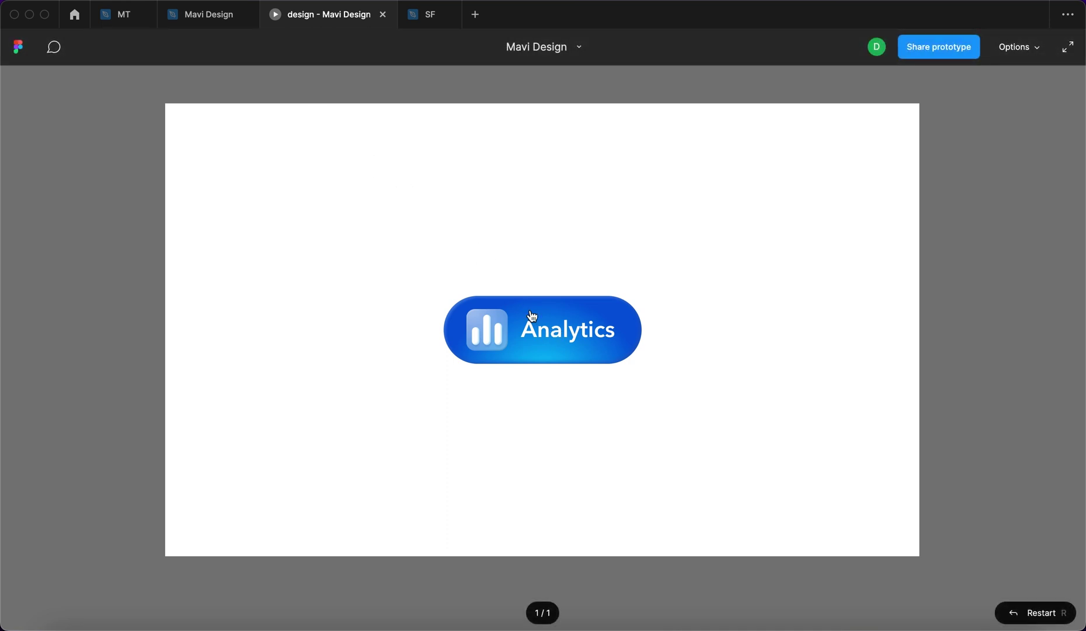
click(568, 347)
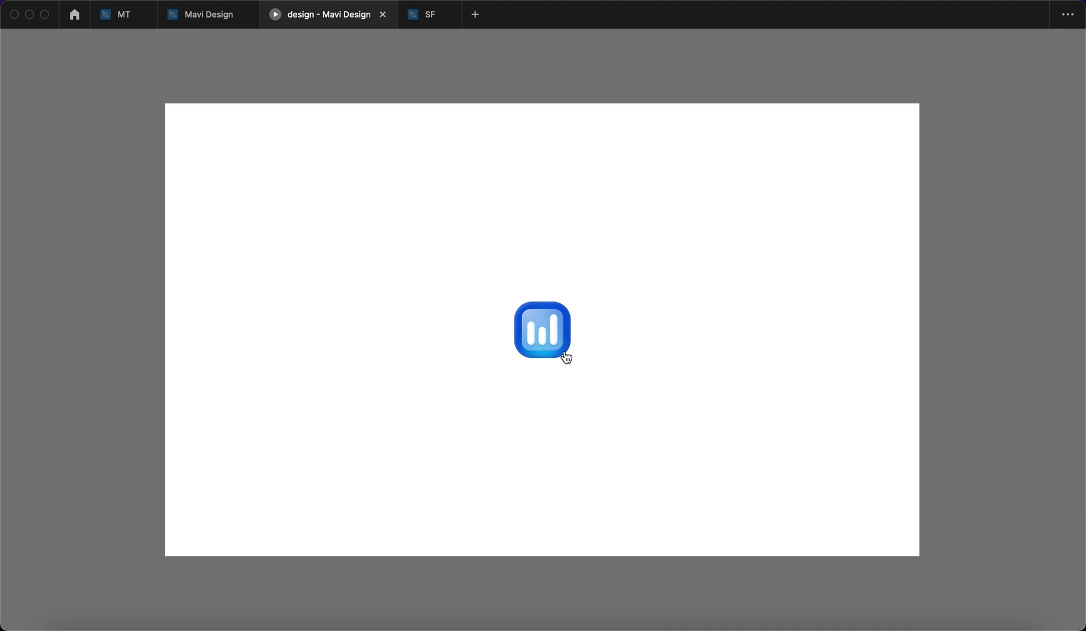
click(571, 342)
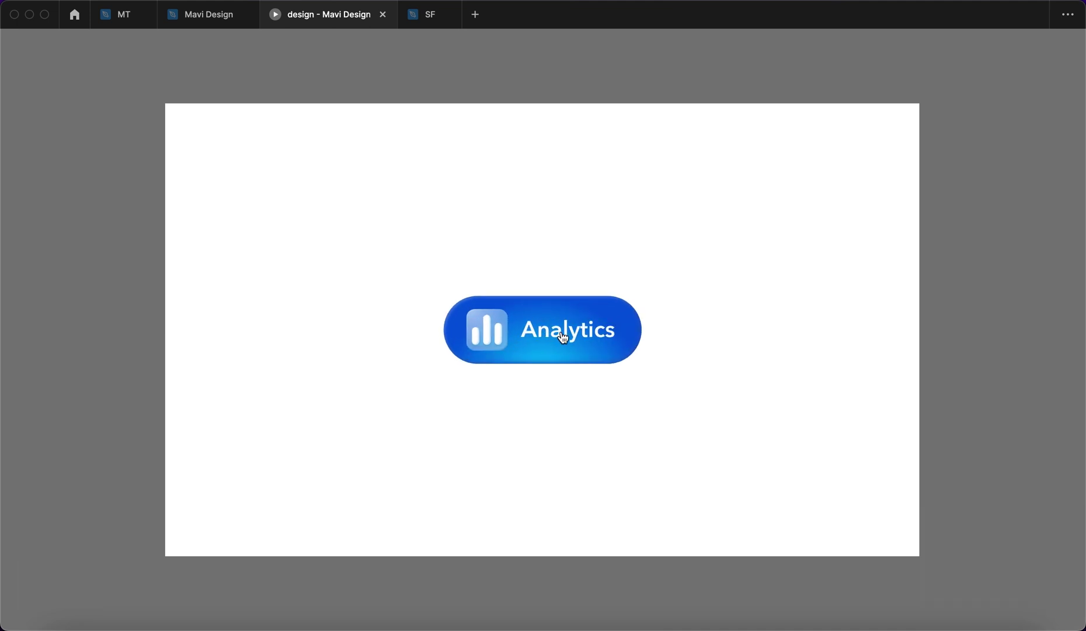
click(571, 347)
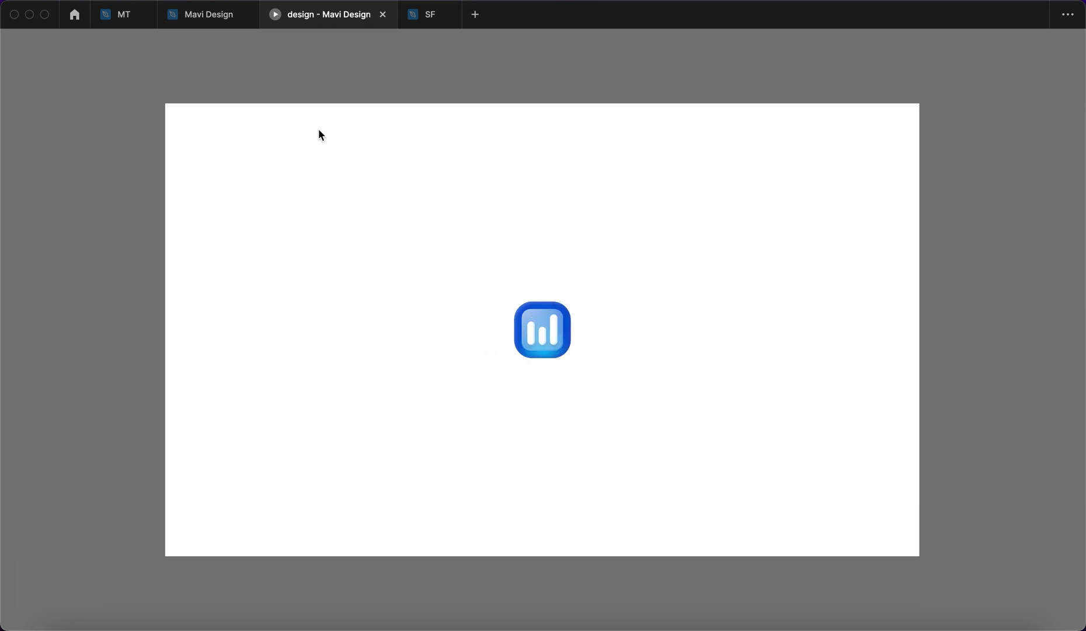
Change the trigger of the active variant's interaction leading to the default state to Mouse leave
click(208, 14)
click(976, 80)
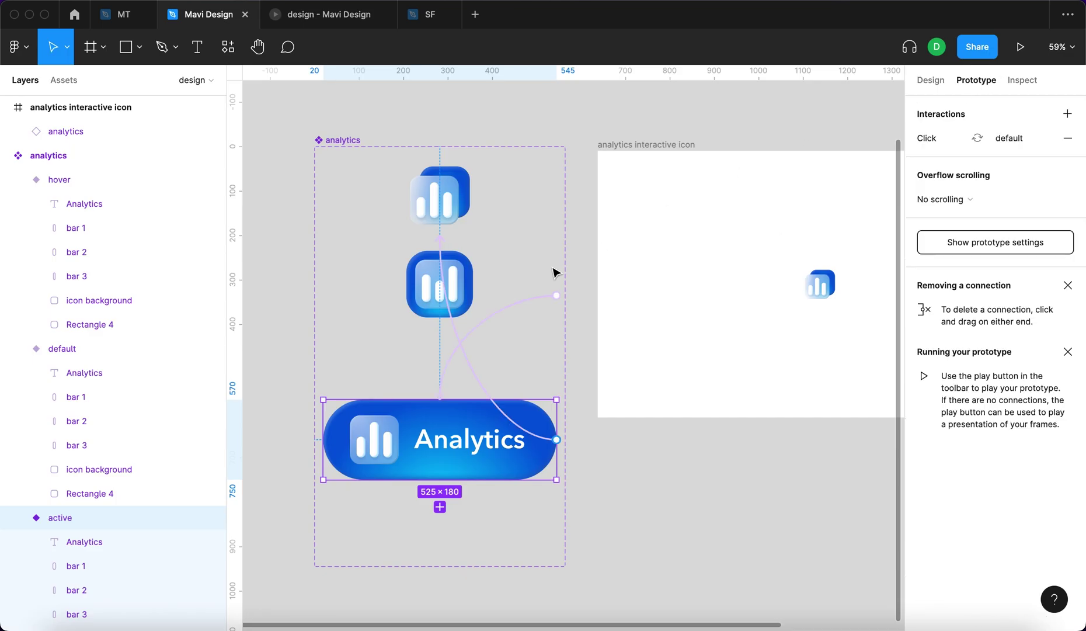
click(475, 392)
click(784, 179)
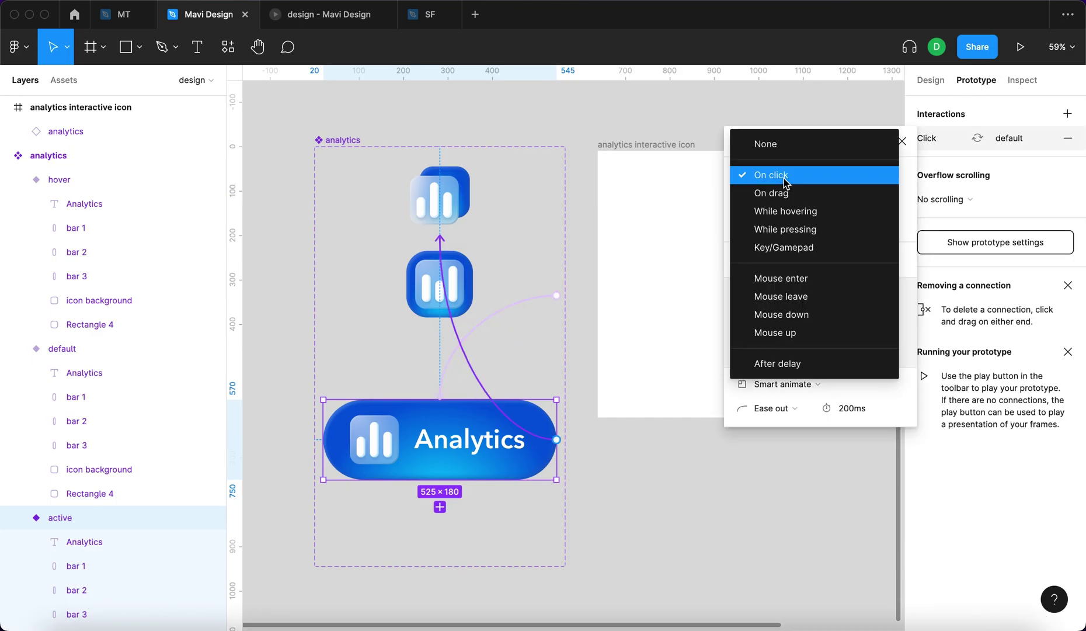
click(810, 298)
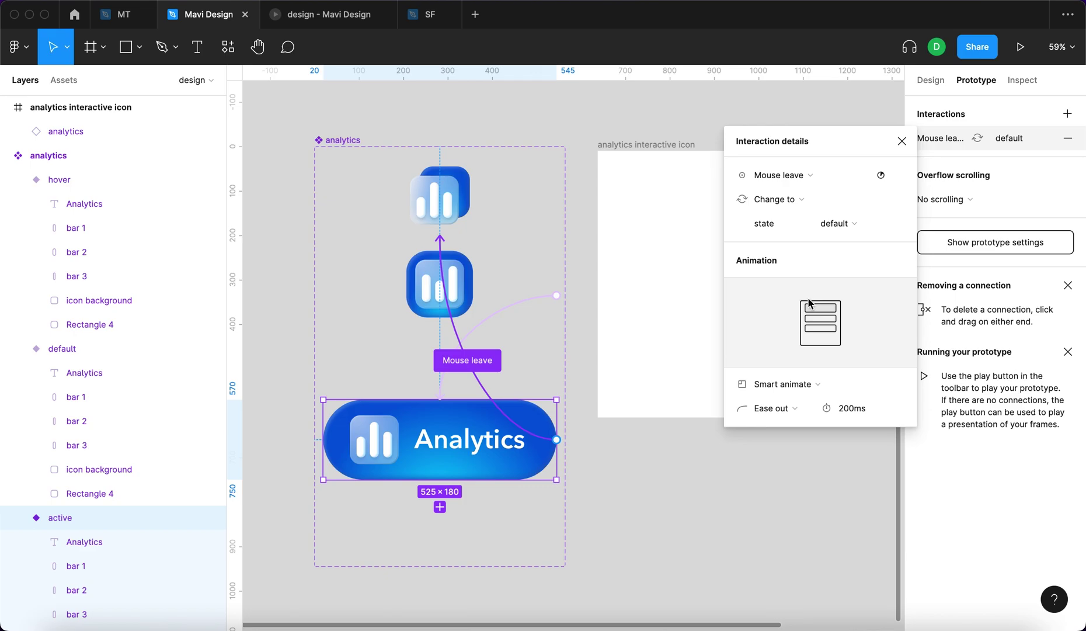
Test in the prototype how the active button reacts when the pointer leaves and re-enters it
click(327, 16)
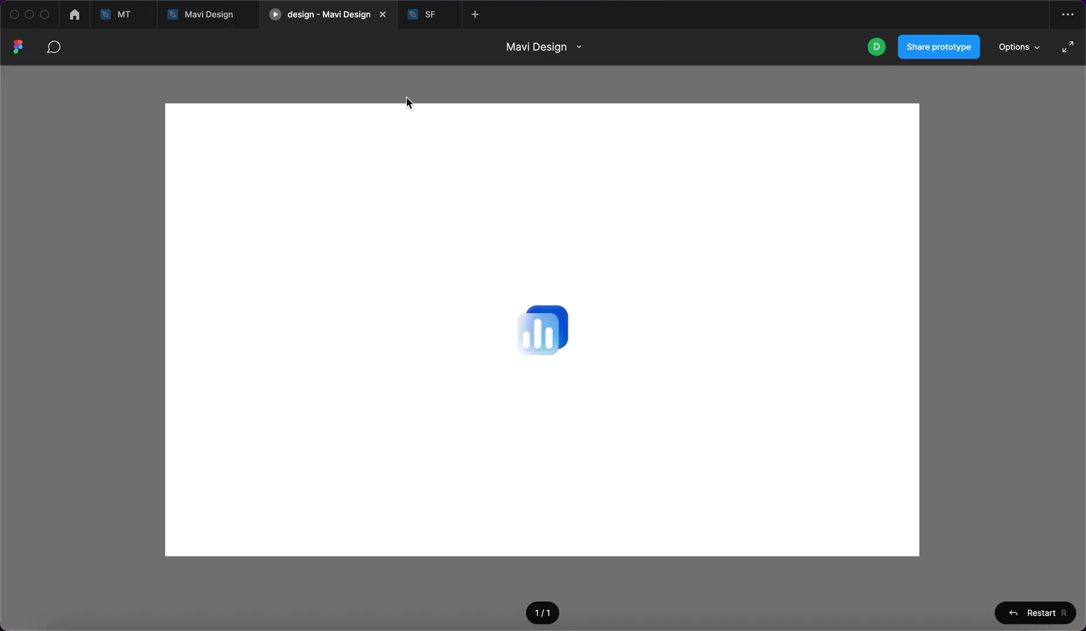
click(575, 336)
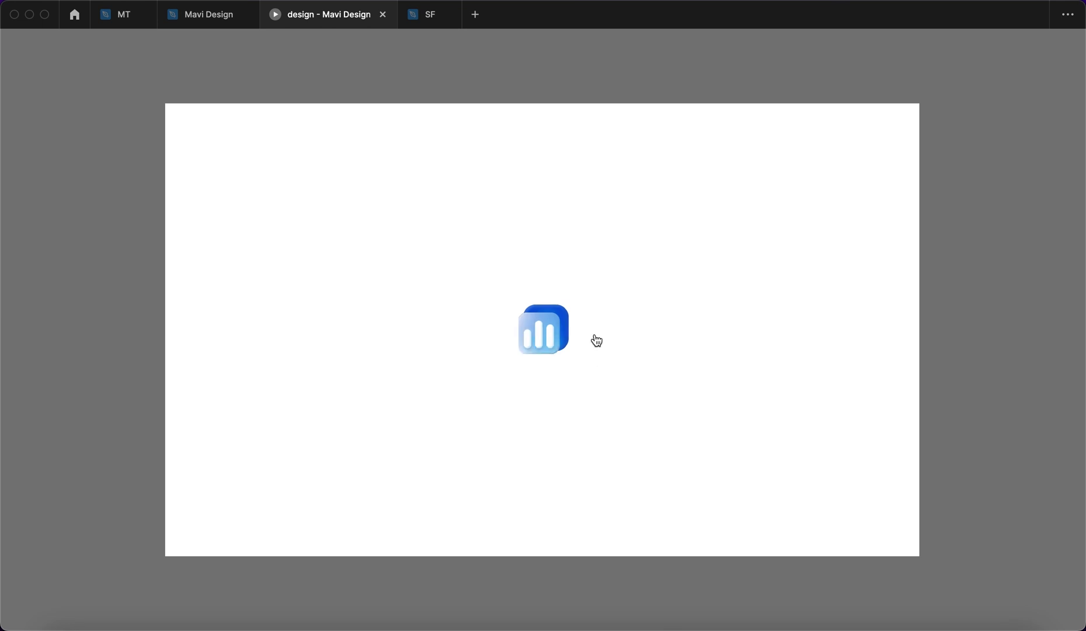
mouse_move(596, 338)
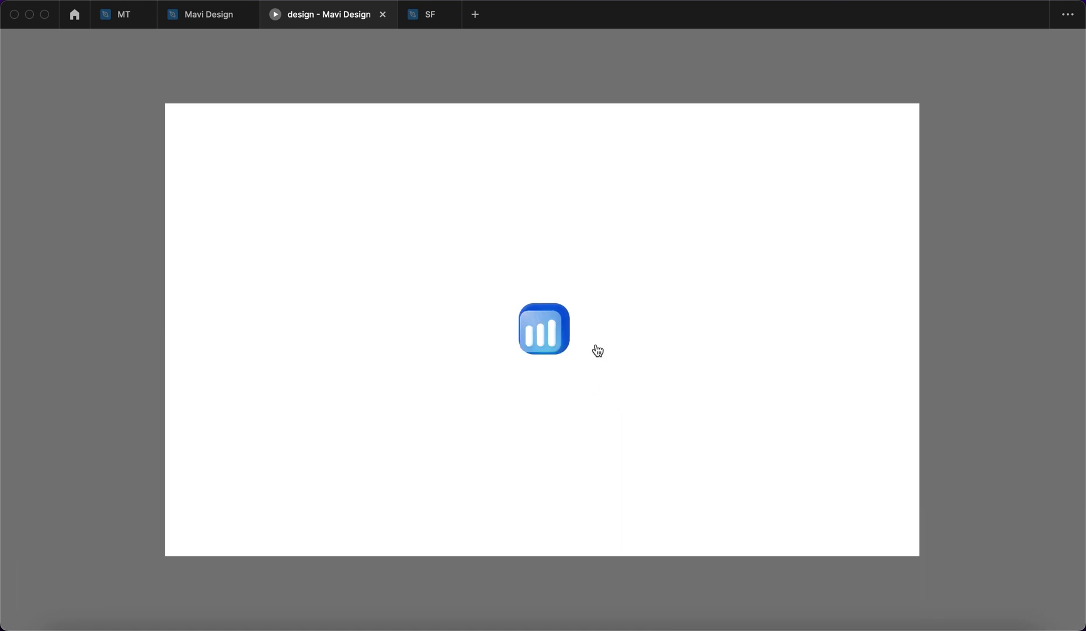
Try the Instant animation on the default variant's While hovering interaction and preview it in the prototype
click(184, 14)
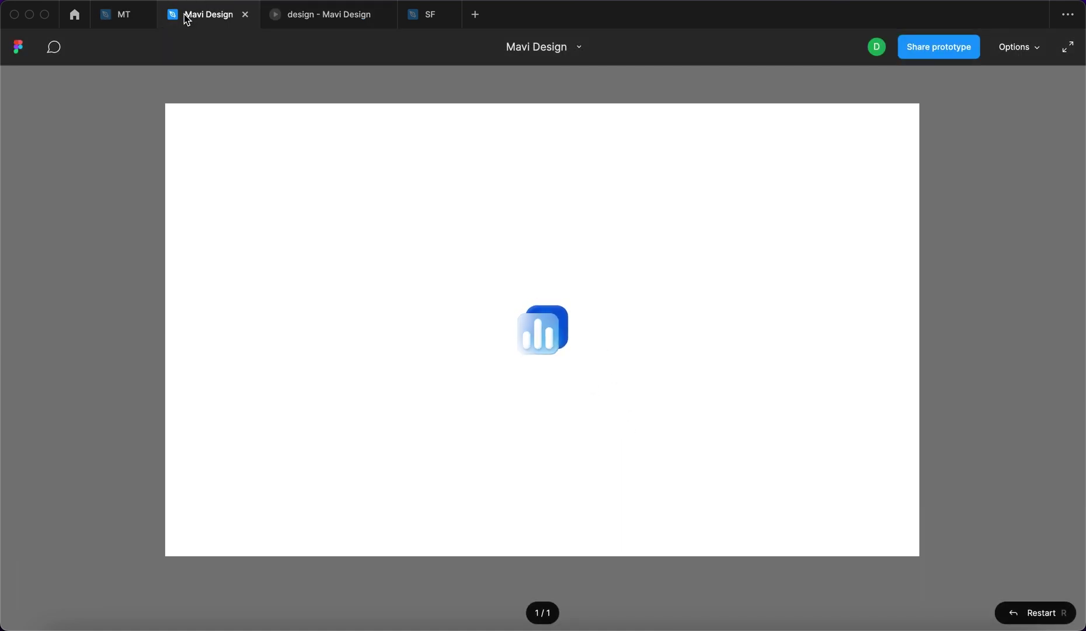
click(906, 143)
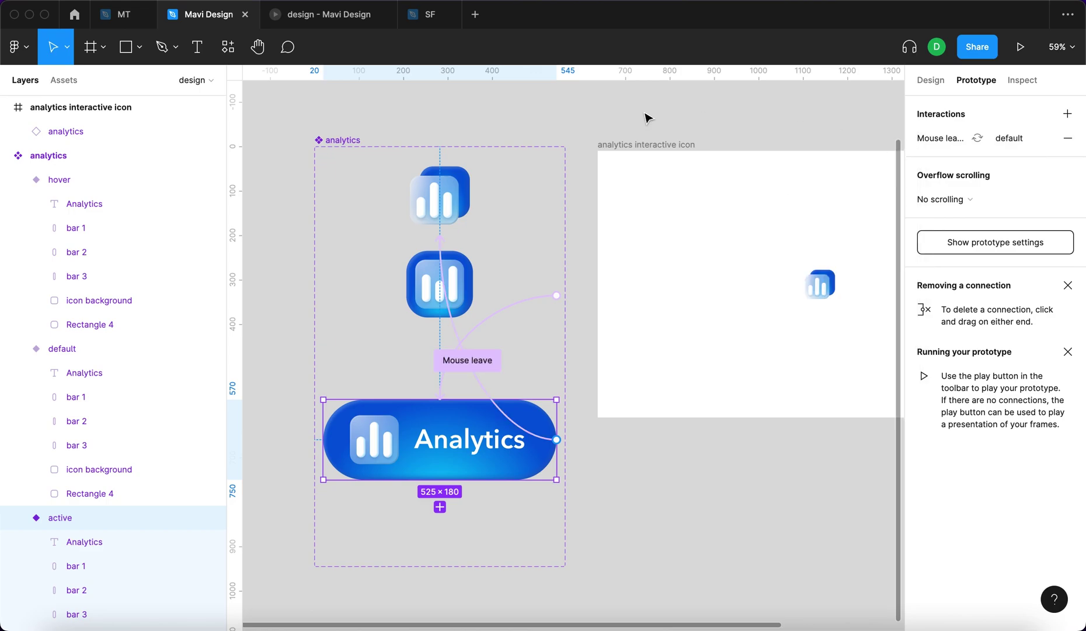
click(620, 116)
click(420, 204)
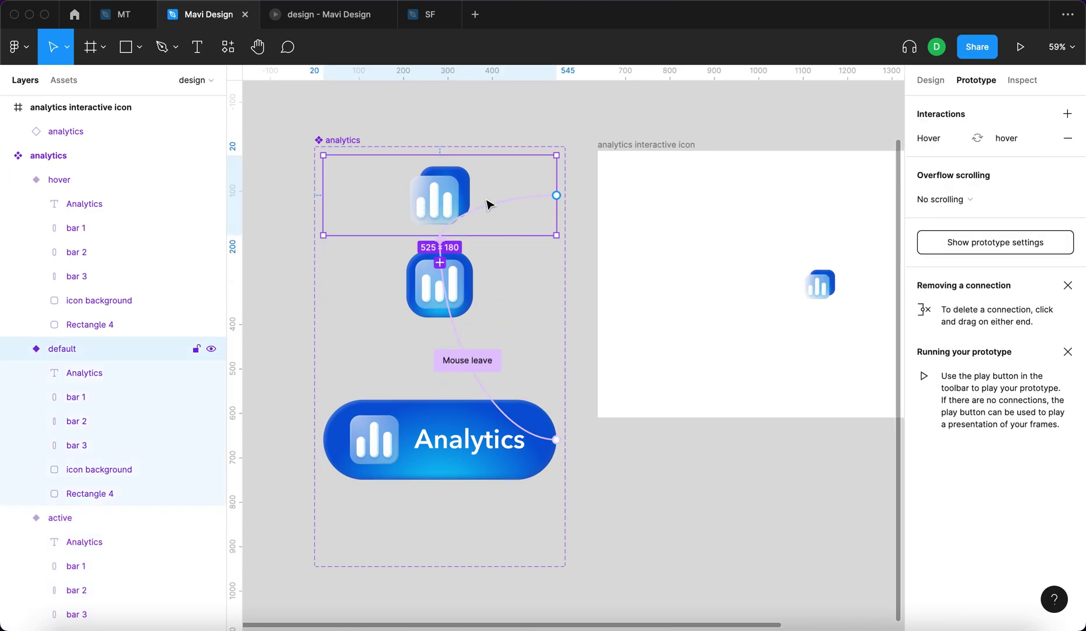
click(527, 199)
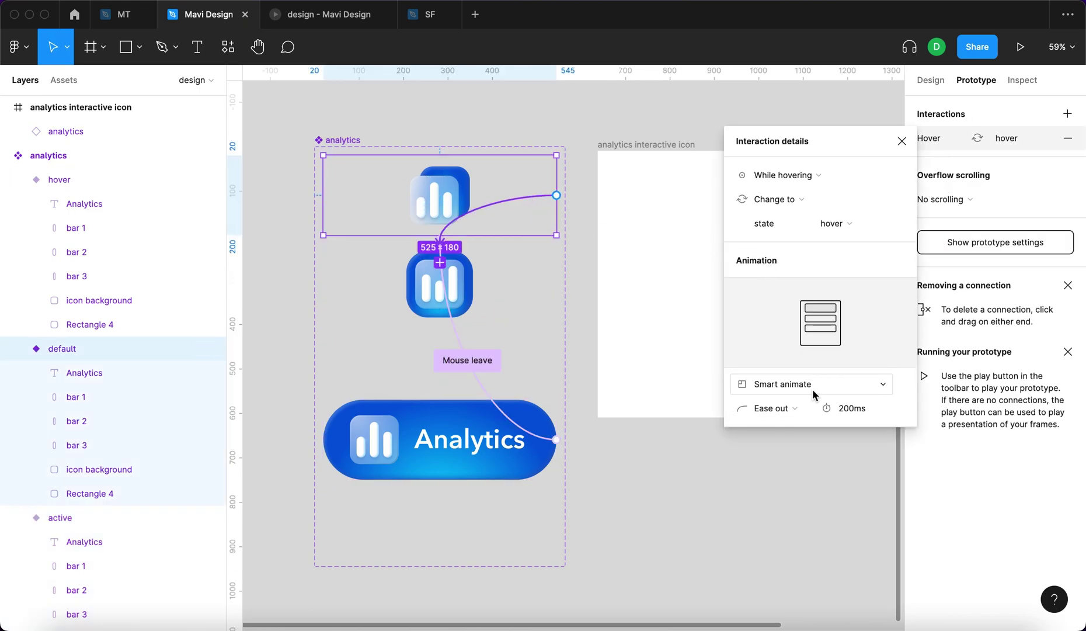
click(836, 389)
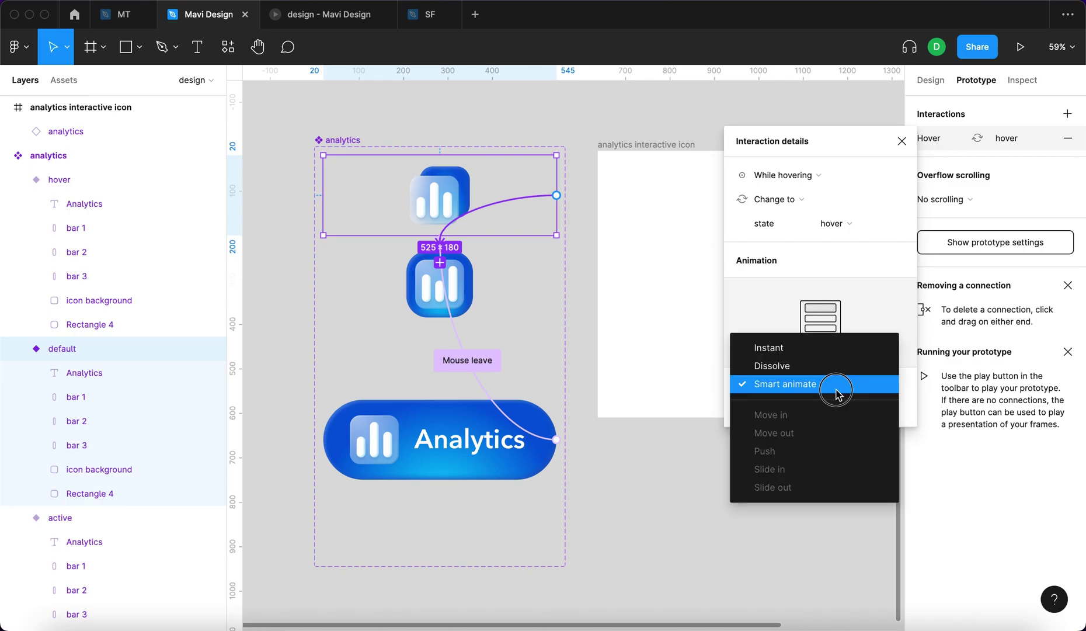
click(824, 349)
click(329, 14)
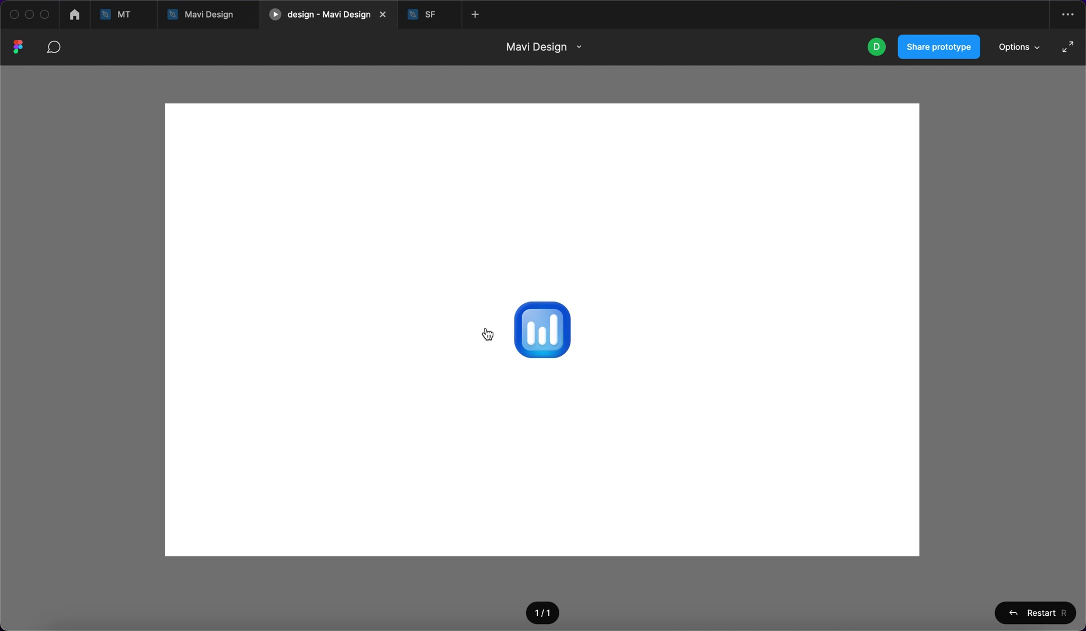
Restore Smart animate on the default variant's hover interaction and preview it in the prototype
click(201, 18)
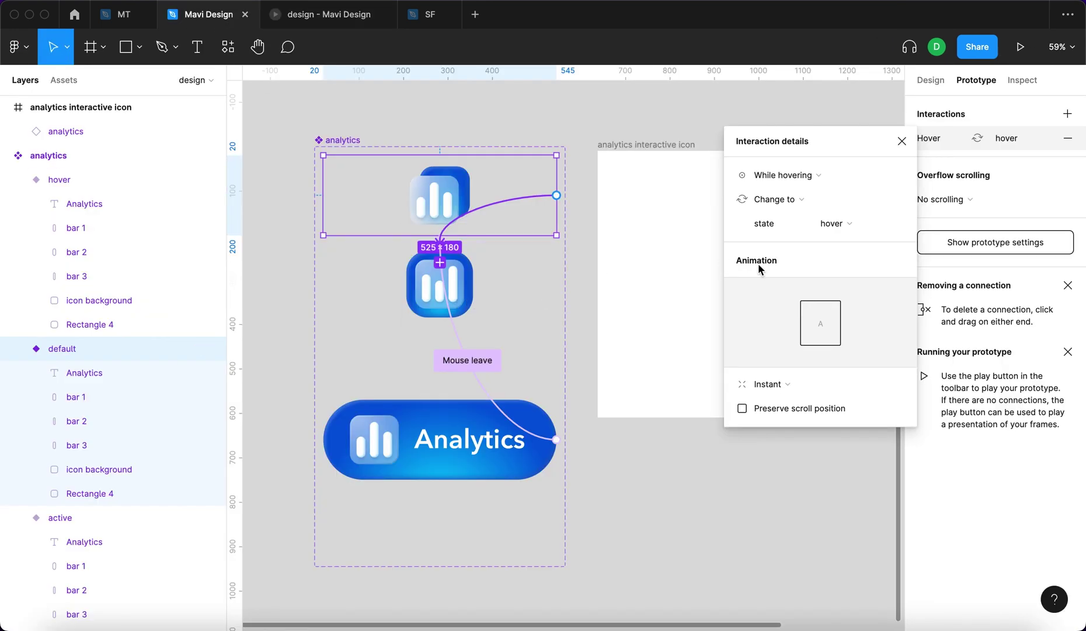
click(779, 383)
click(781, 421)
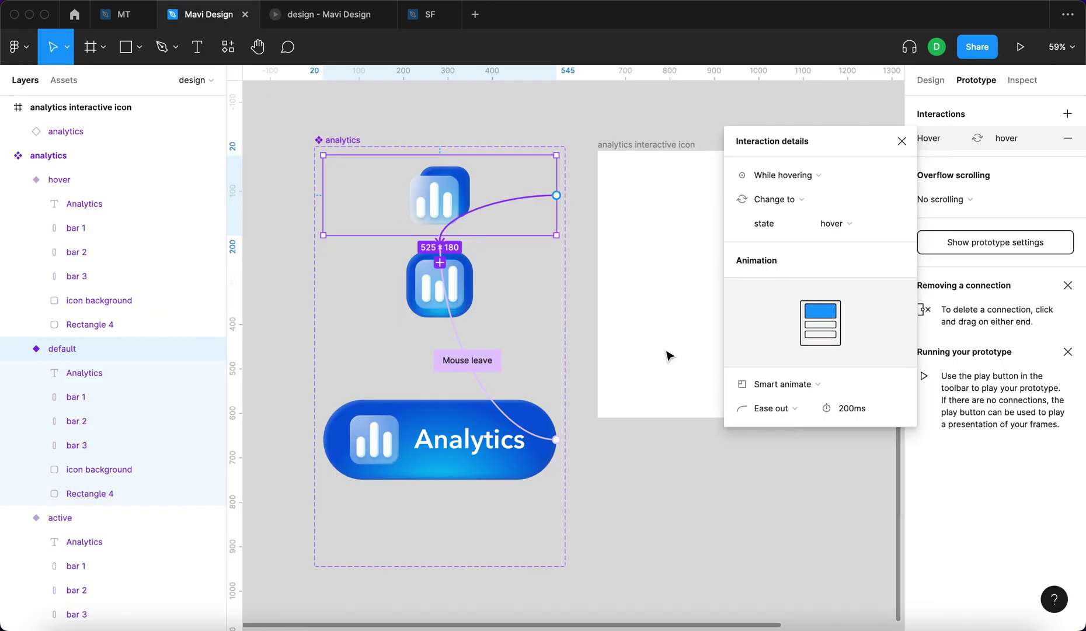
click(329, 17)
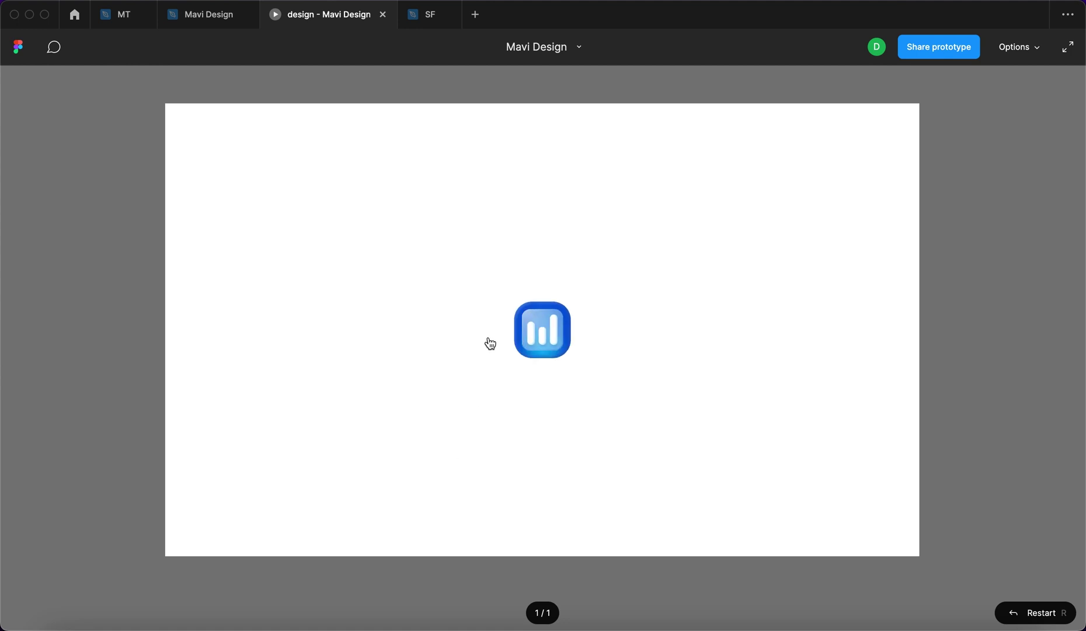
Set the easing of the default, hover and active variants' interactions to Ease in and out, and preview the result
click(205, 16)
click(804, 409)
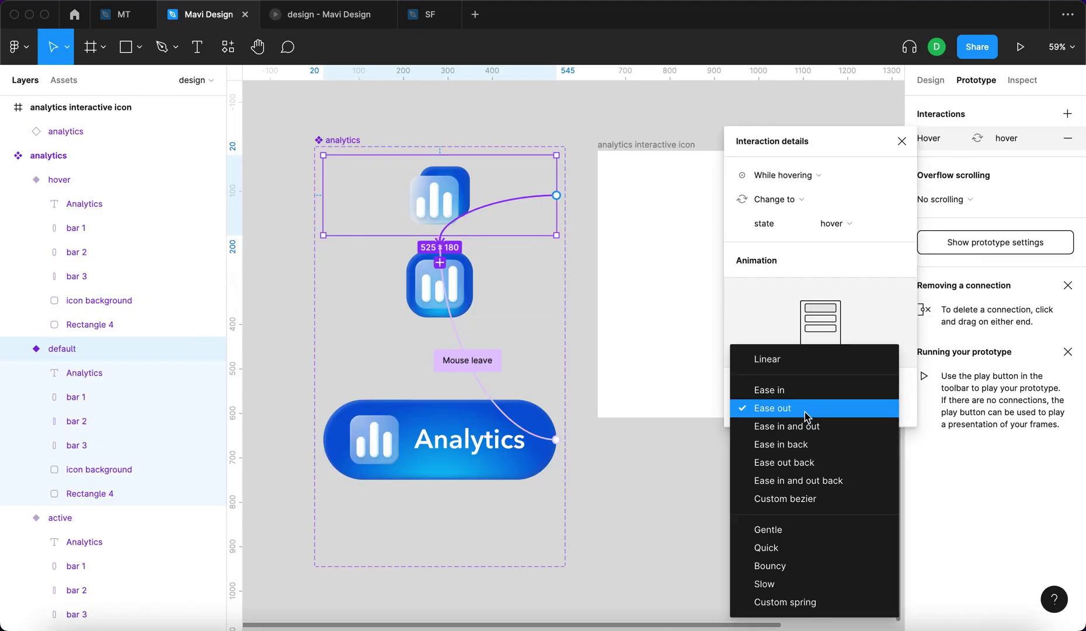
click(804, 425)
click(543, 323)
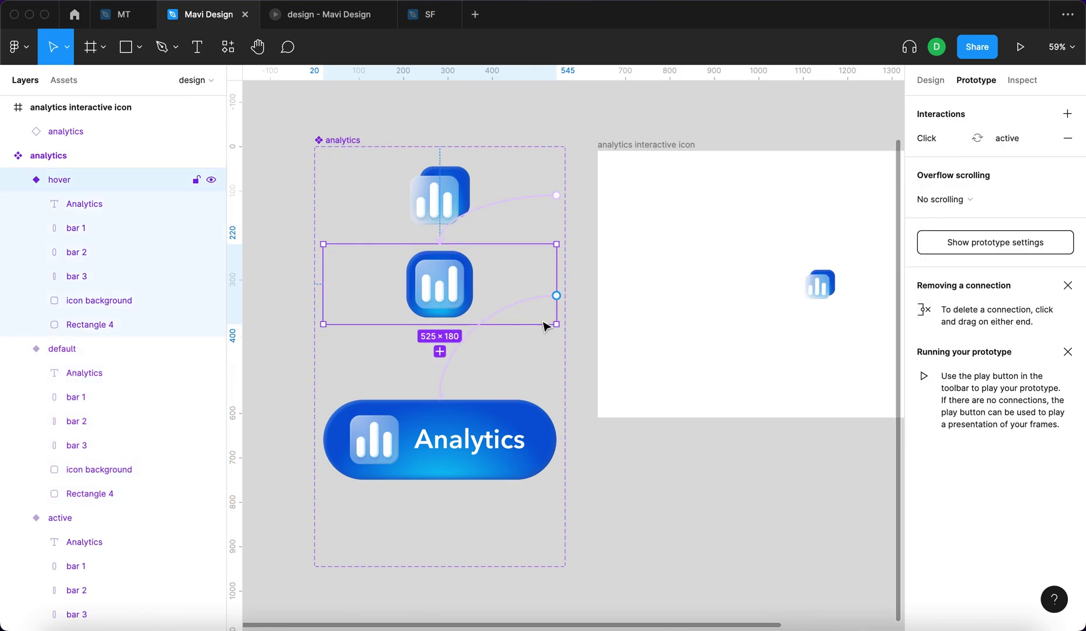
click(493, 325)
click(762, 406)
click(775, 424)
click(419, 395)
click(313, 23)
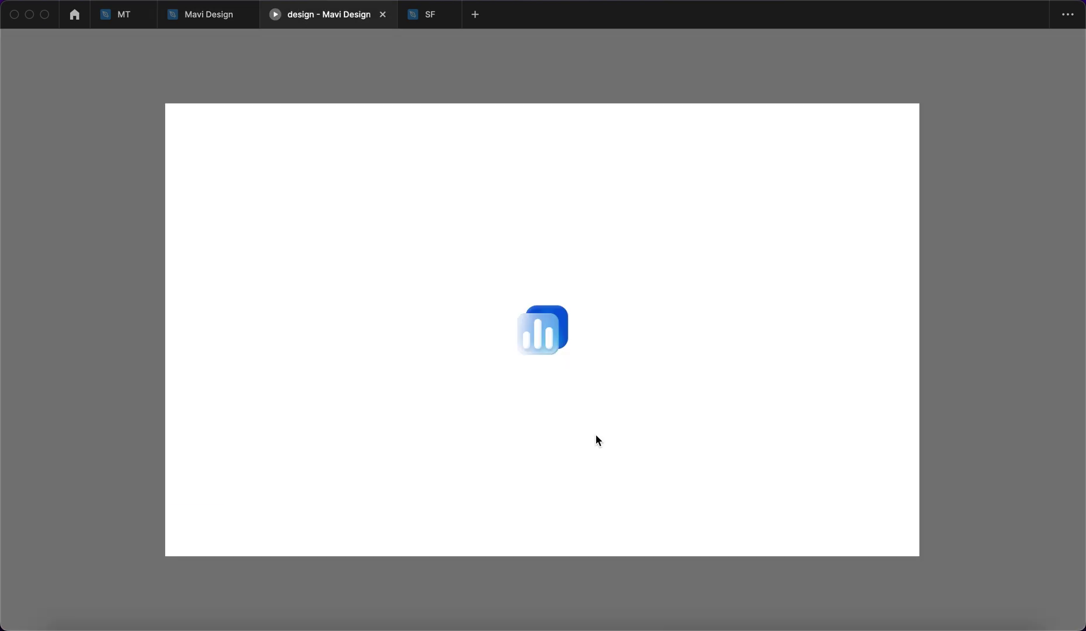
Give the default variant's Rectangle 4 a drop shadow with X 10, Y 24, blur 34 and the rectangle's own blue 0058DC
click(201, 15)
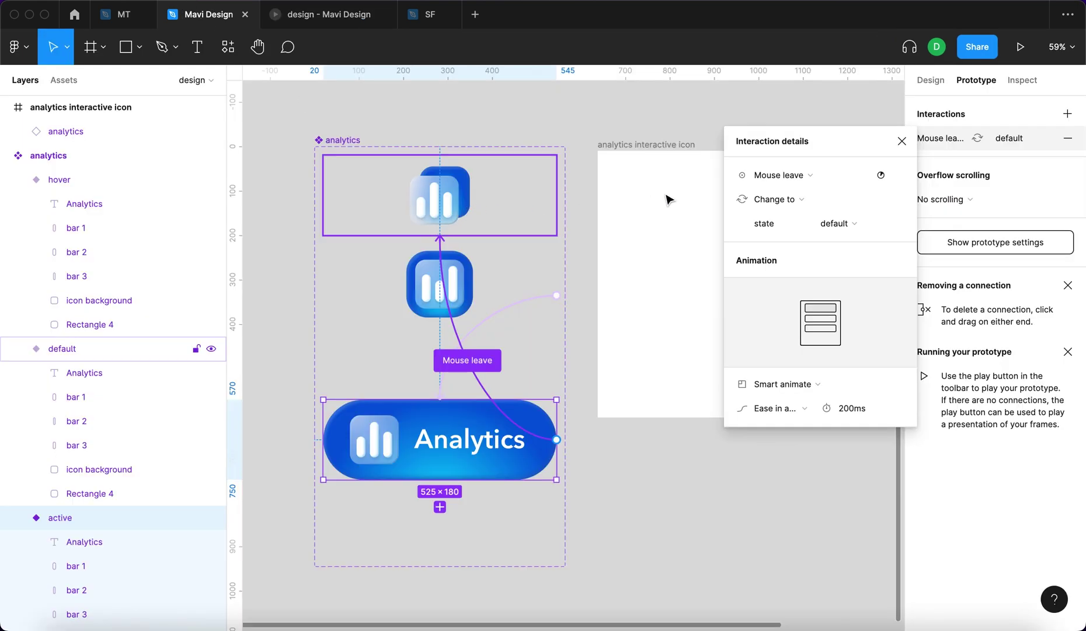
click(902, 141)
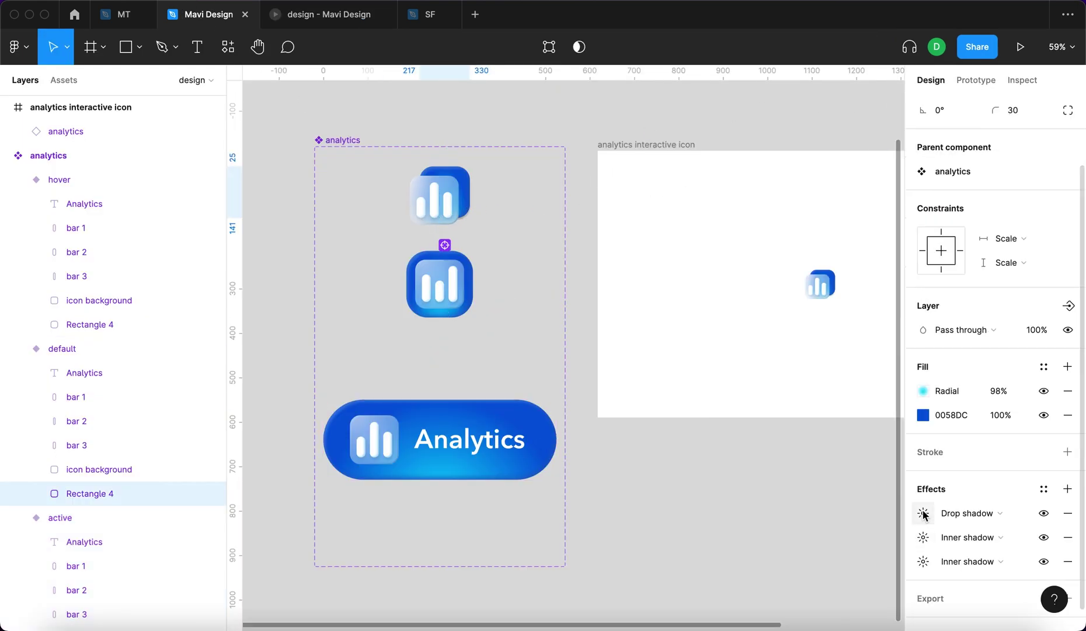
click(923, 513)
key(shift+Up)
key(shift+Up)
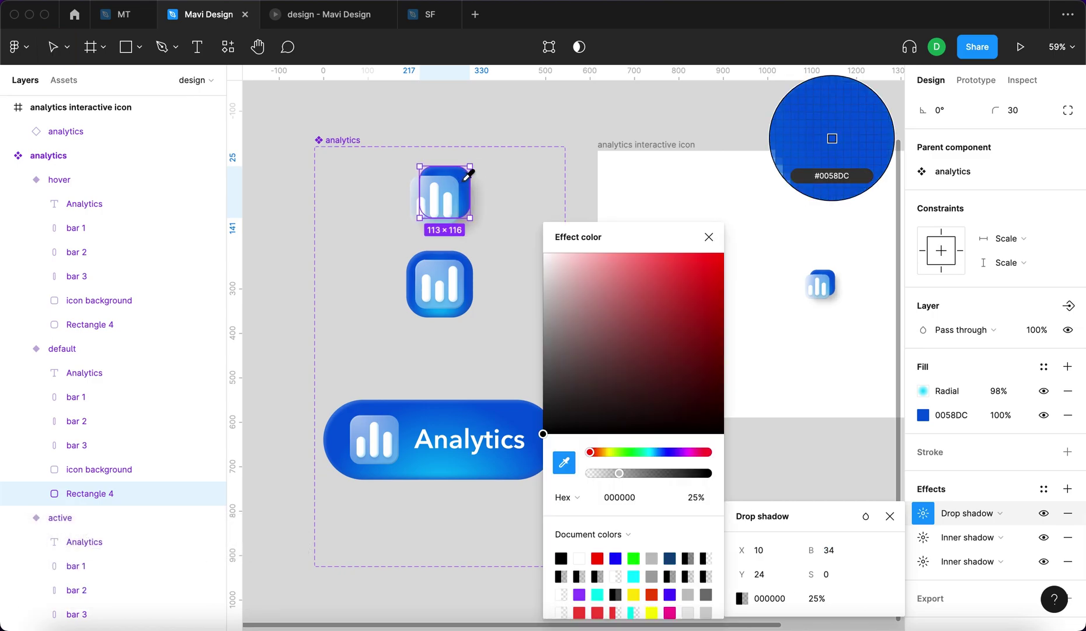
click(468, 174)
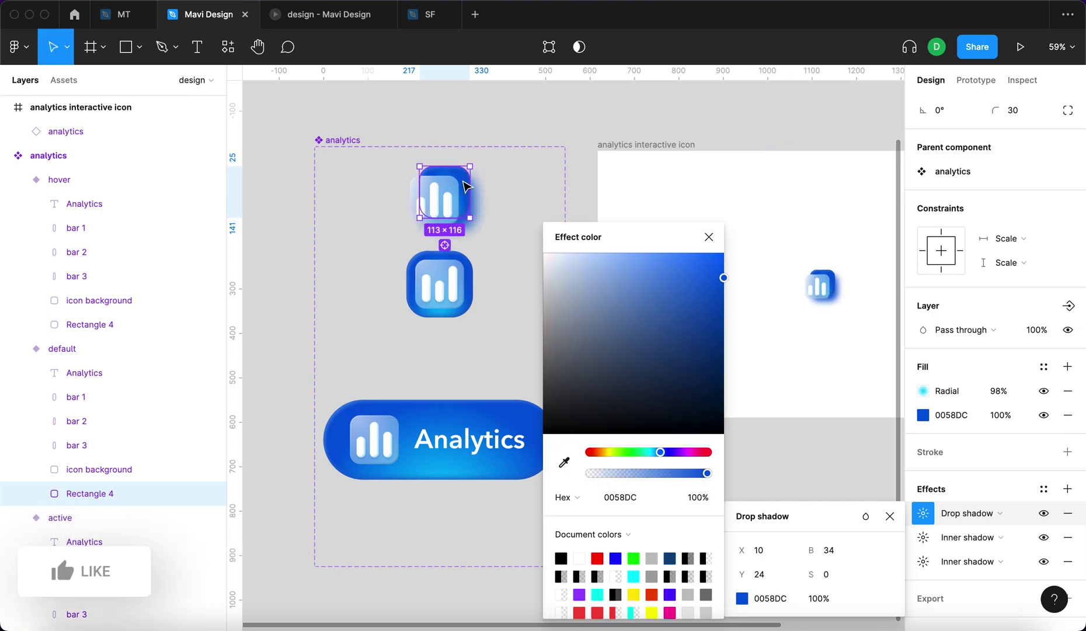
Soften the default variant's blue drop shadow to Y 20, blur 24 and 10% opacity
scroll(492, 214, up, 5)
drag(638, 473, 635, 473)
click(837, 551)
key(shift+Down)
key(shift+Down)
key(shift+Up)
key(shift+Up)
key(shift+Up)
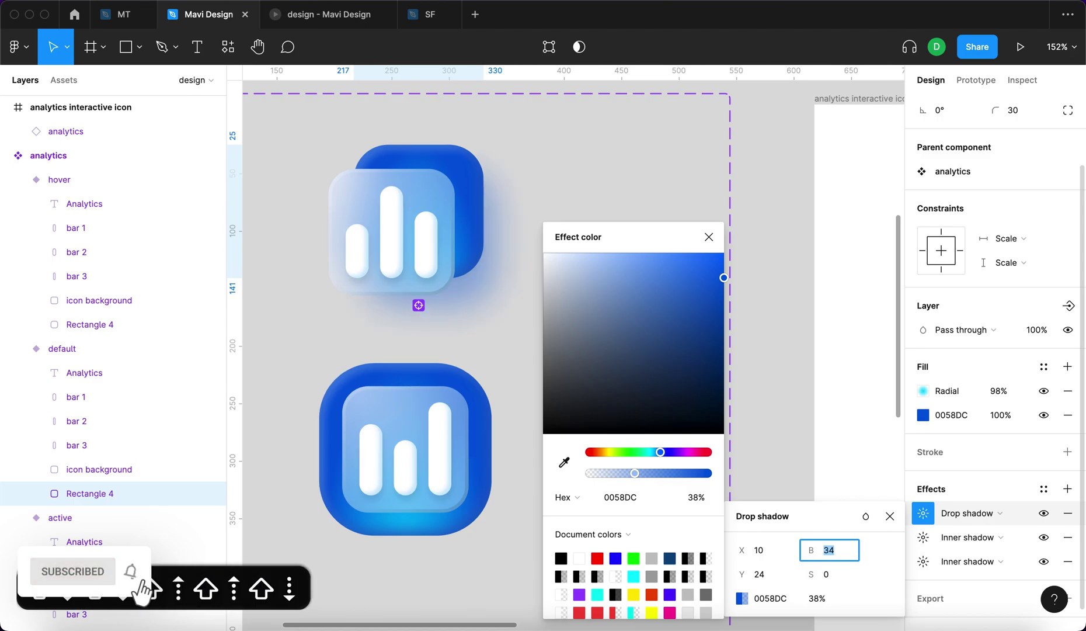
click(768, 550)
key(shift+Down)
key(shift+Up)
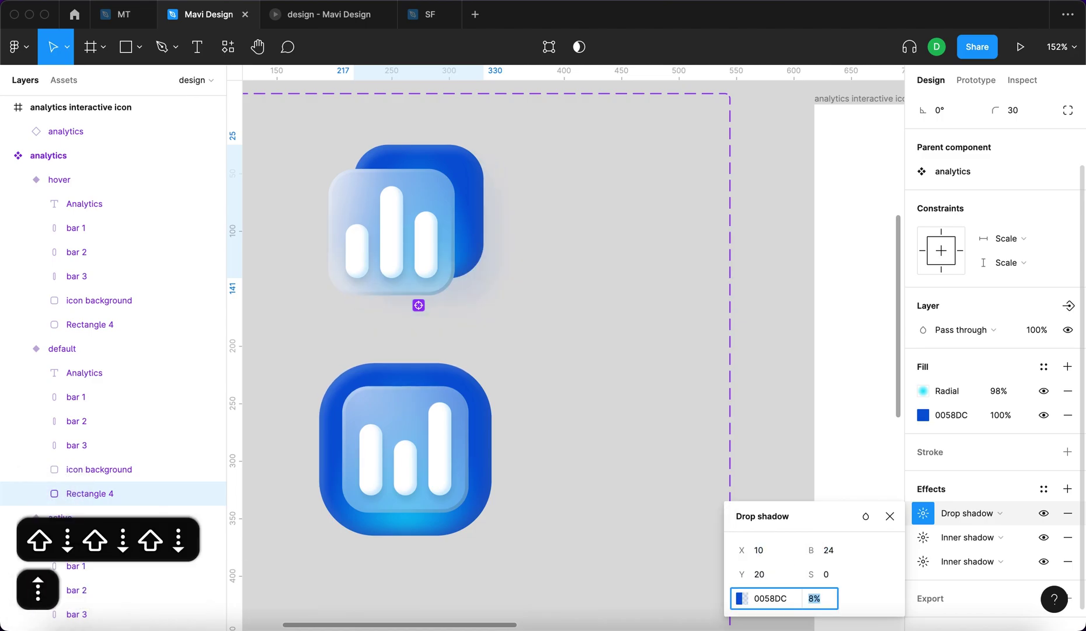
key(Up)
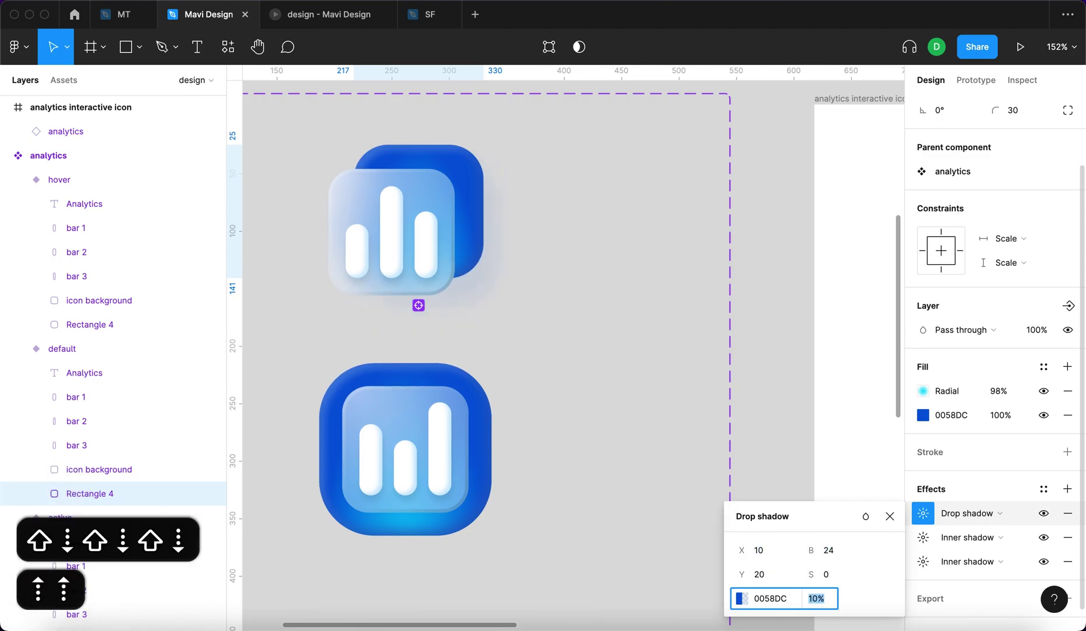
Copy the drop shadow from the default variant's blue rectangle onto Rectangle 4 in the hover and active variants
click(912, 514)
click(870, 484)
super+click(478, 246)
click(911, 599)
key(super+c)
click(480, 461)
key(super+v)
scroll(478, 460, down, 10)
click(703, 330)
key(super+v)
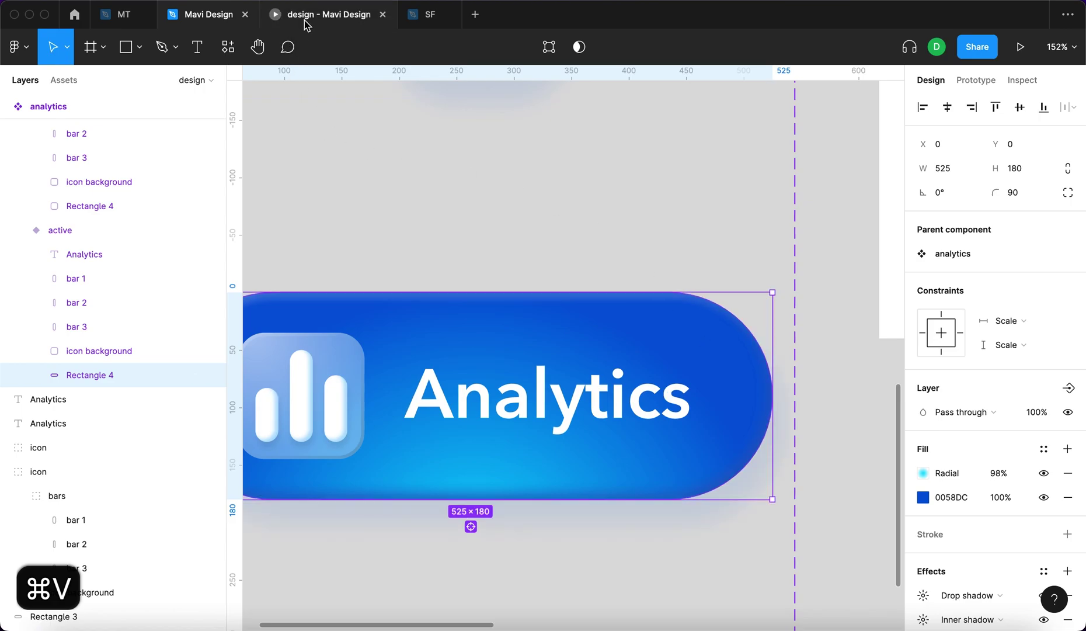
Preview the shadowed button in the prototype, and open the drop shadow settings of the hover variant's Rectangle 4
click(307, 17)
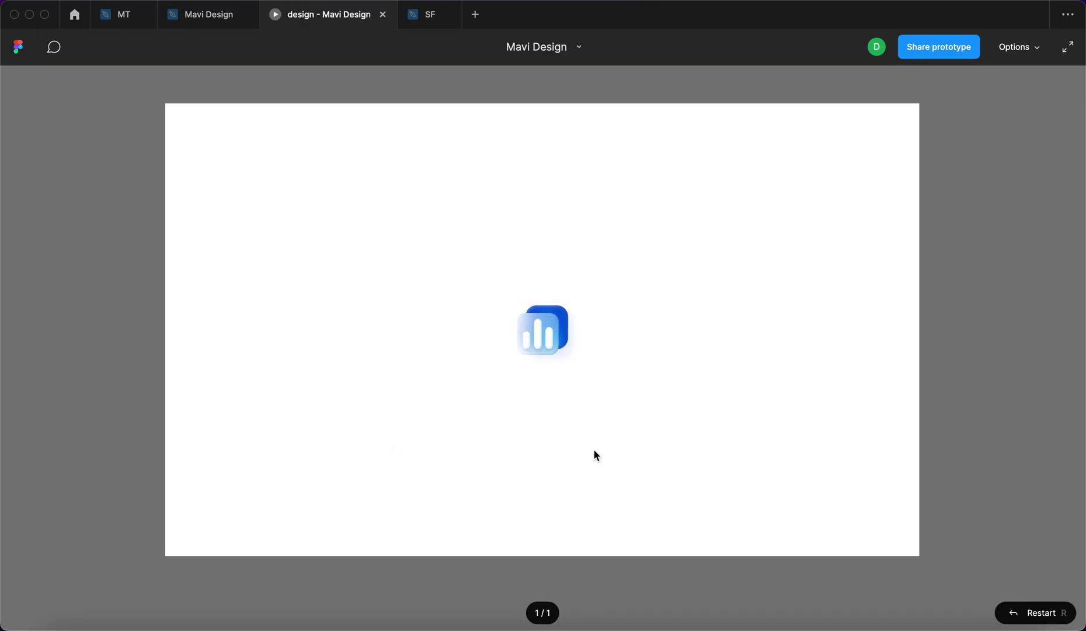
click(200, 16)
click(614, 499)
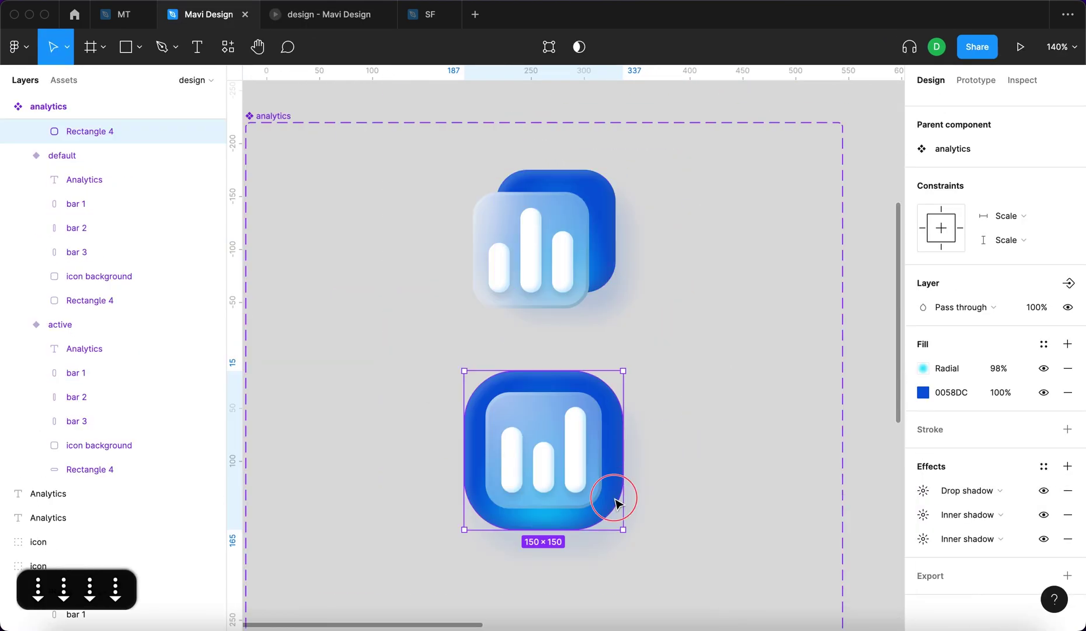
click(923, 491)
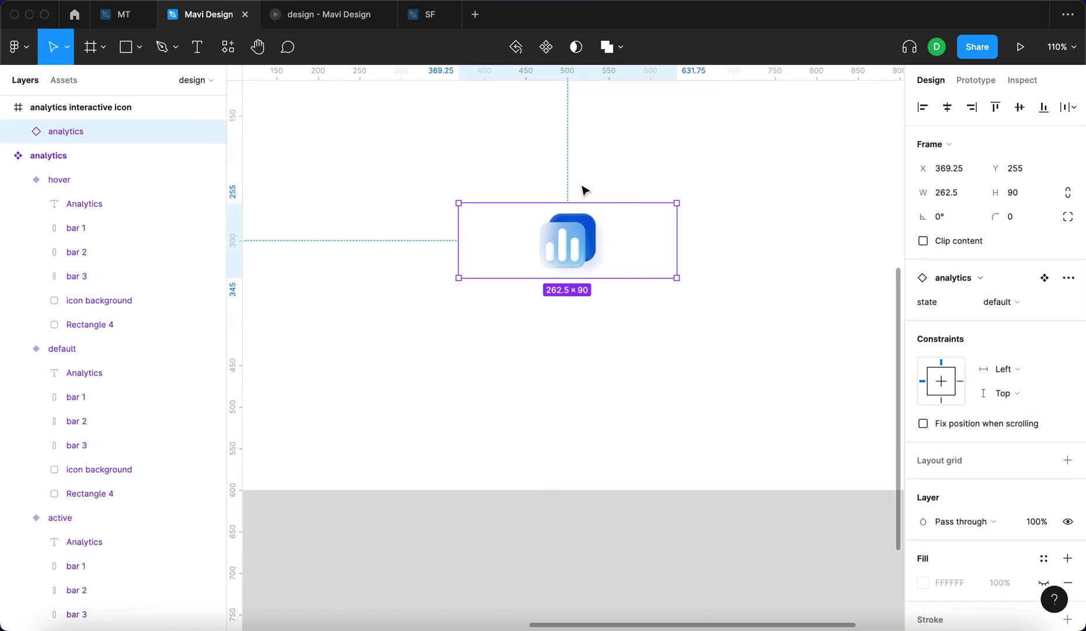
Scale the analytics instance in the frame up by about 20 percent around its centre and preview it
key(k)
drag(607, 278, 609, 293)
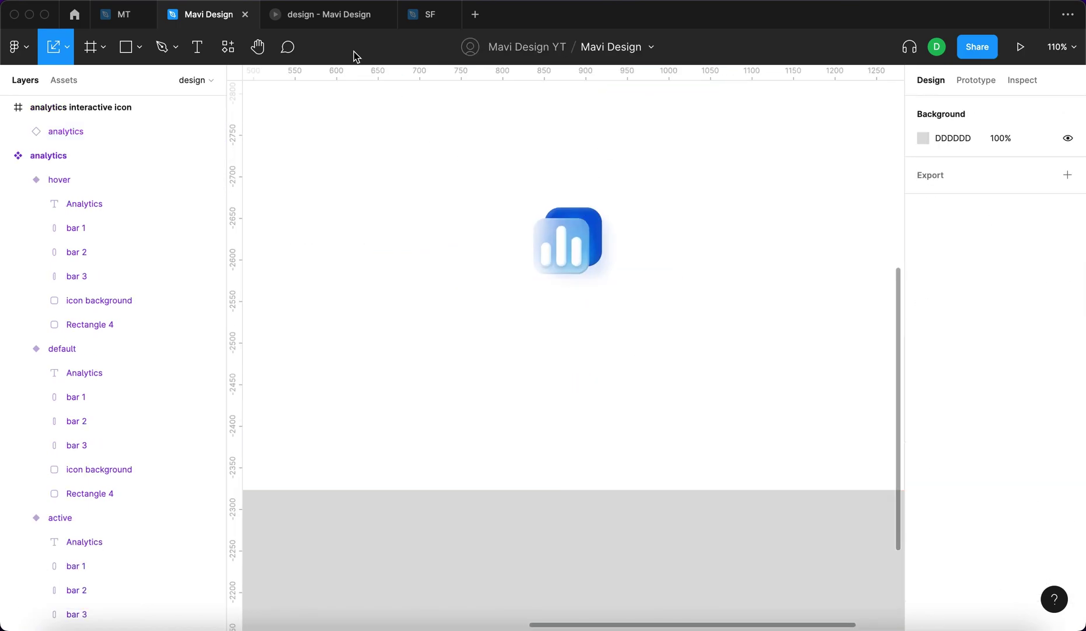
click(347, 16)
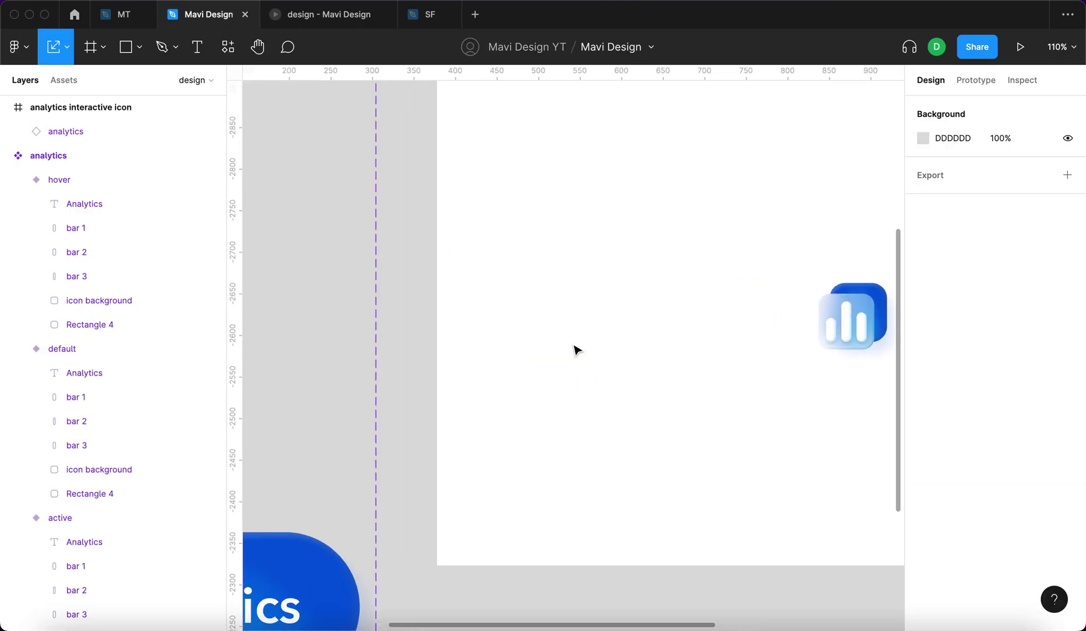
Move the default variant's bars, icon background and Rectangle 4 left by 150 px, leaving out the Analytics text
scroll(575, 347, down, 5)
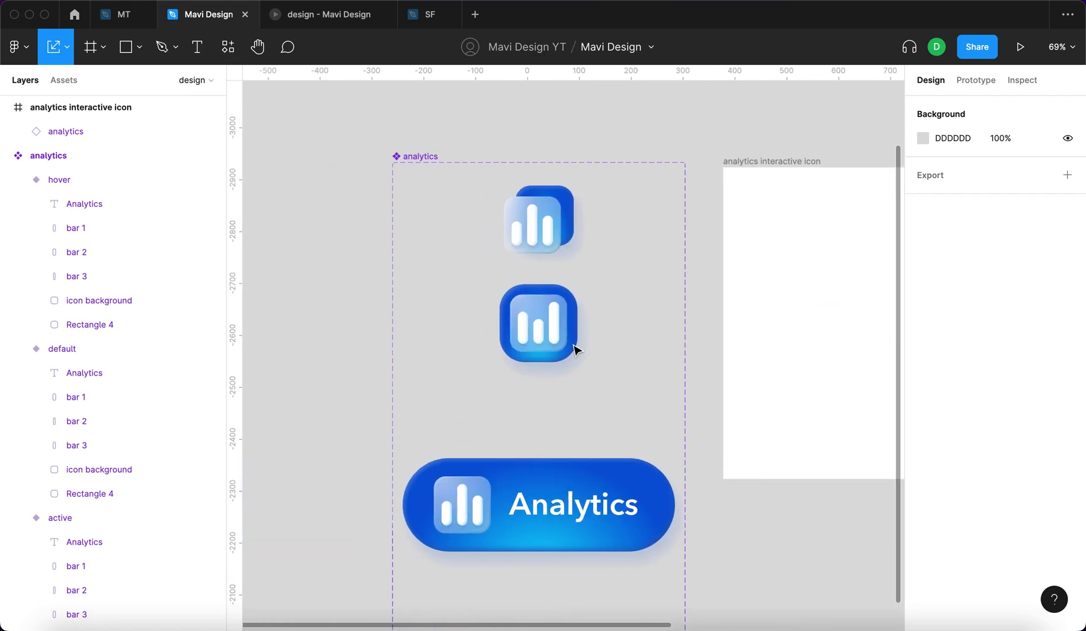
click(556, 233)
key(Return)
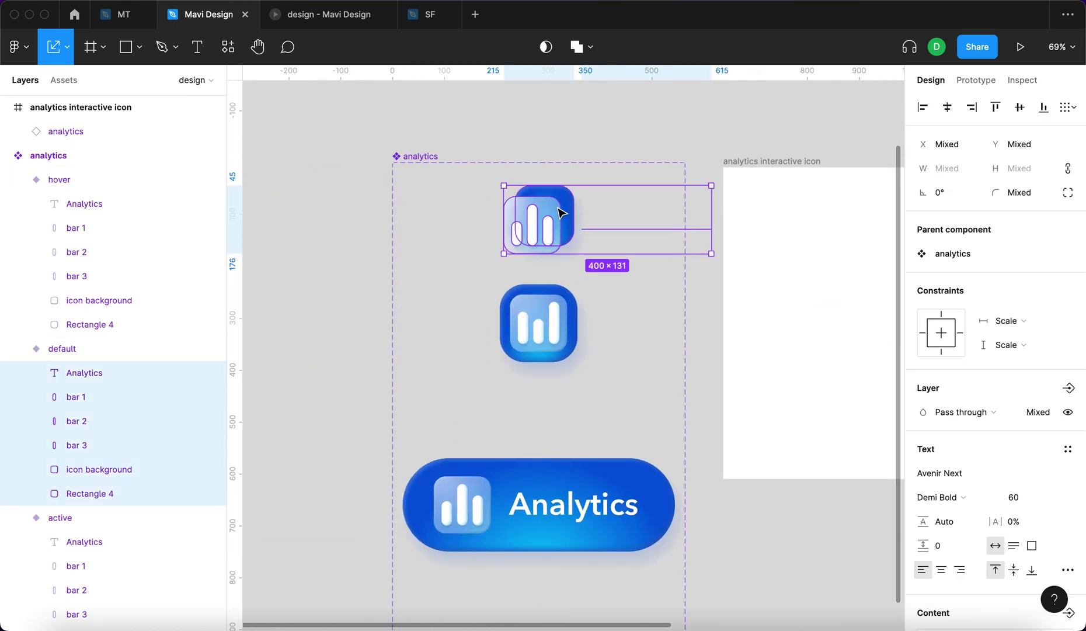
key(shift+Left)
key(shift+Left)
key(shift+Left)
key(shift+Left)
key(shift+Left)
key(shift+Left)
key(shift+Left)
key(shift+Left)
key(shift+Left)
key(shift+Left)
key(shift+Left)
key(shift+Left)
key(shift+Left)
key(shift+Left)
key(shift+Left)
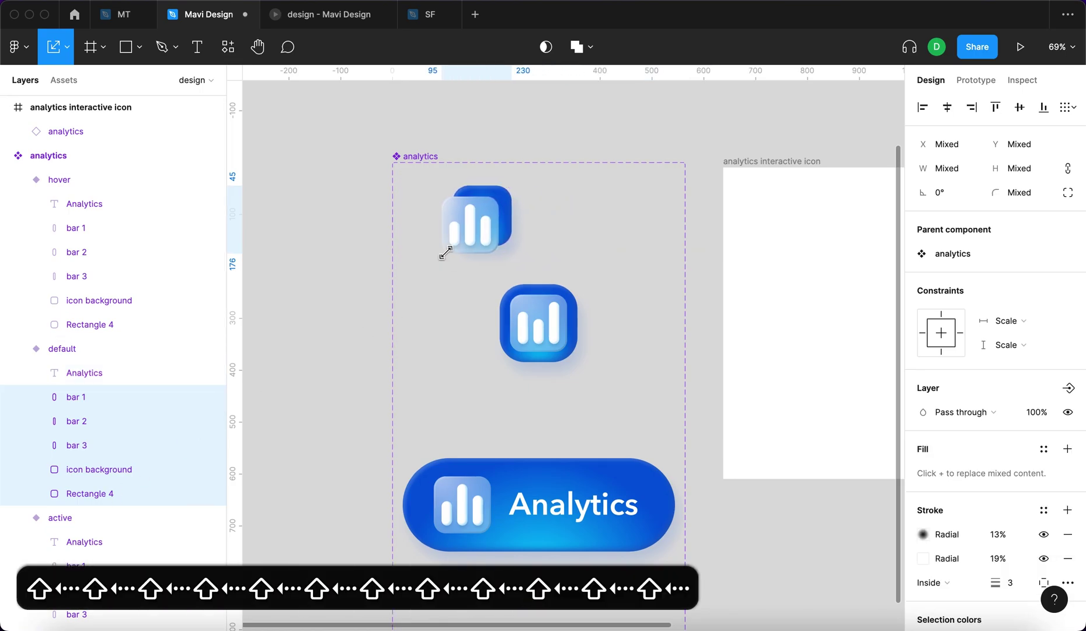
Compare the icon background's X position in the default and active variants, and line up the hover variant's icon with the default one
click(445, 253)
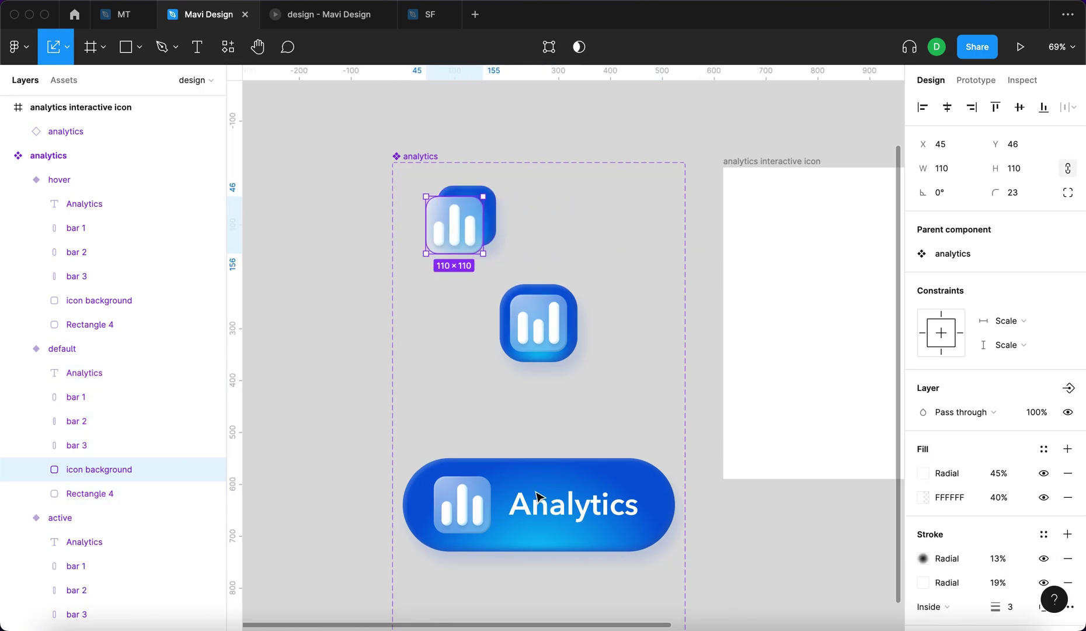
click(489, 498)
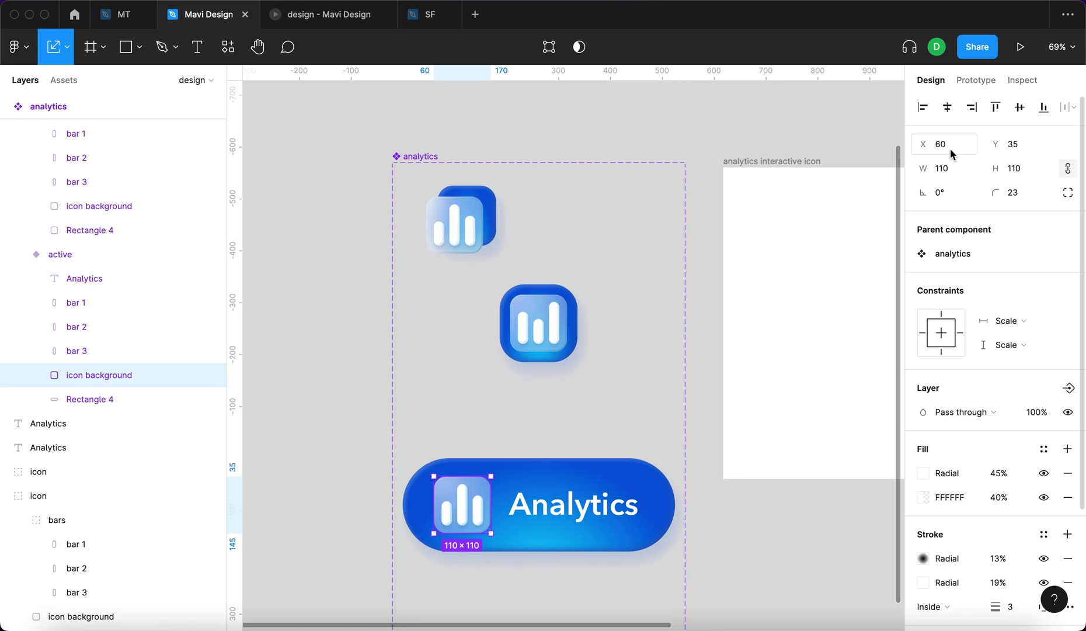
click(438, 221)
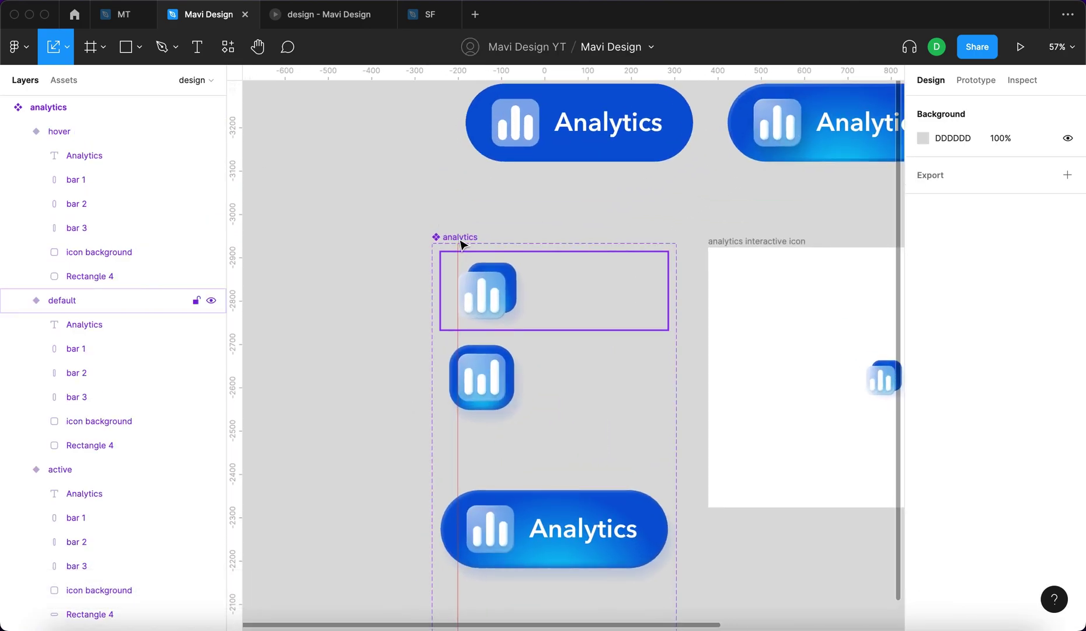
Run the prototype and test the hover, active and mouse-leave transitions of the button with its left-aligned icon
scroll(567, 429, right, 4)
scroll(567, 429, down, 1)
click(417, 497)
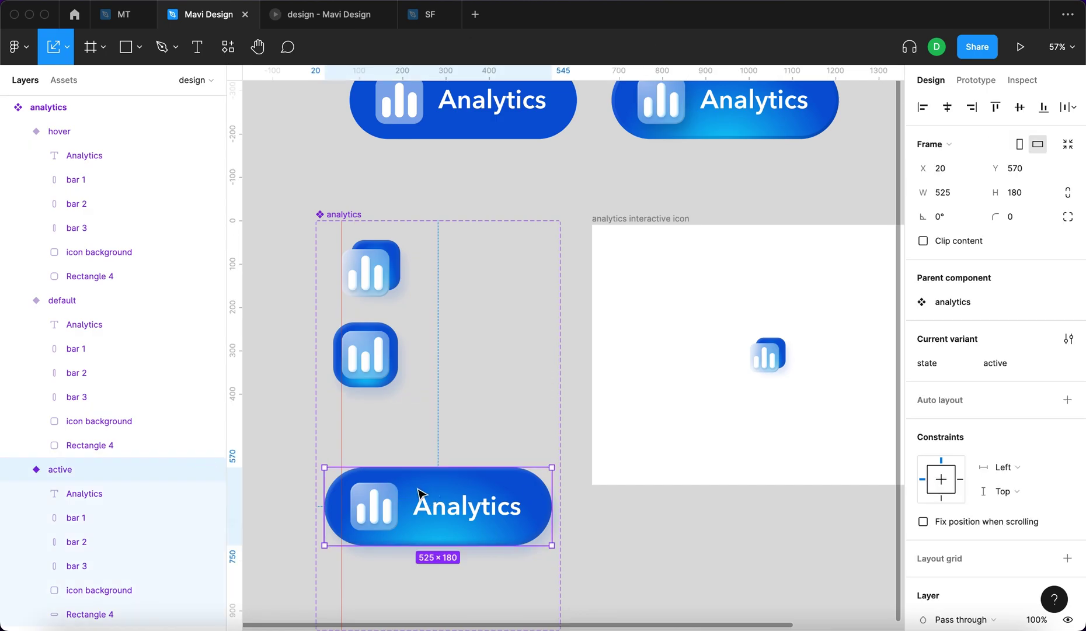
key(super+alt+Return)
click(477, 314)
click(476, 308)
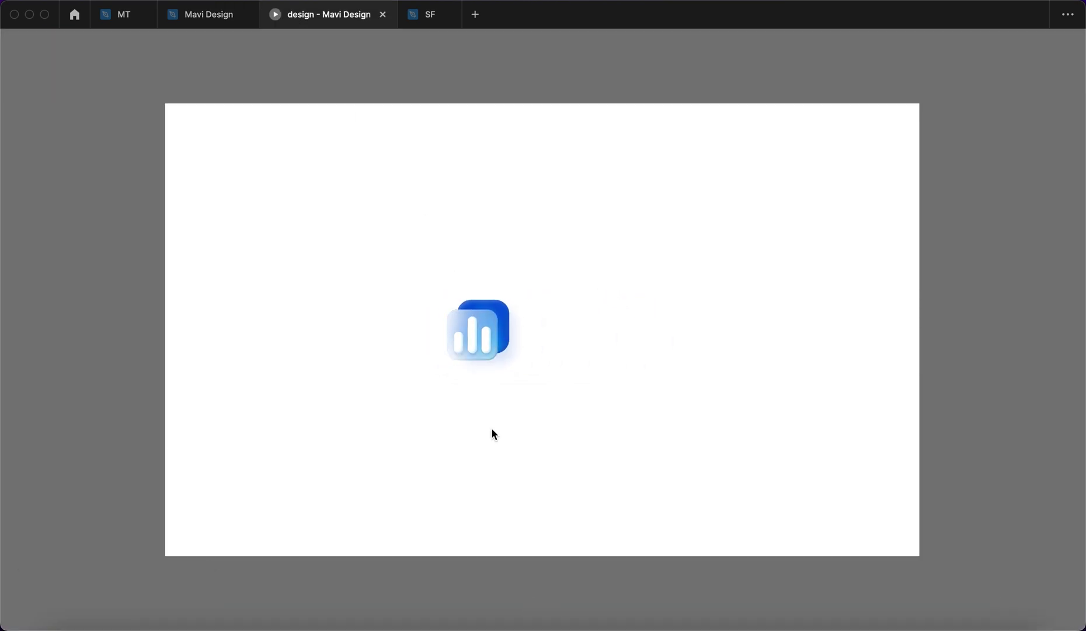
click(492, 352)
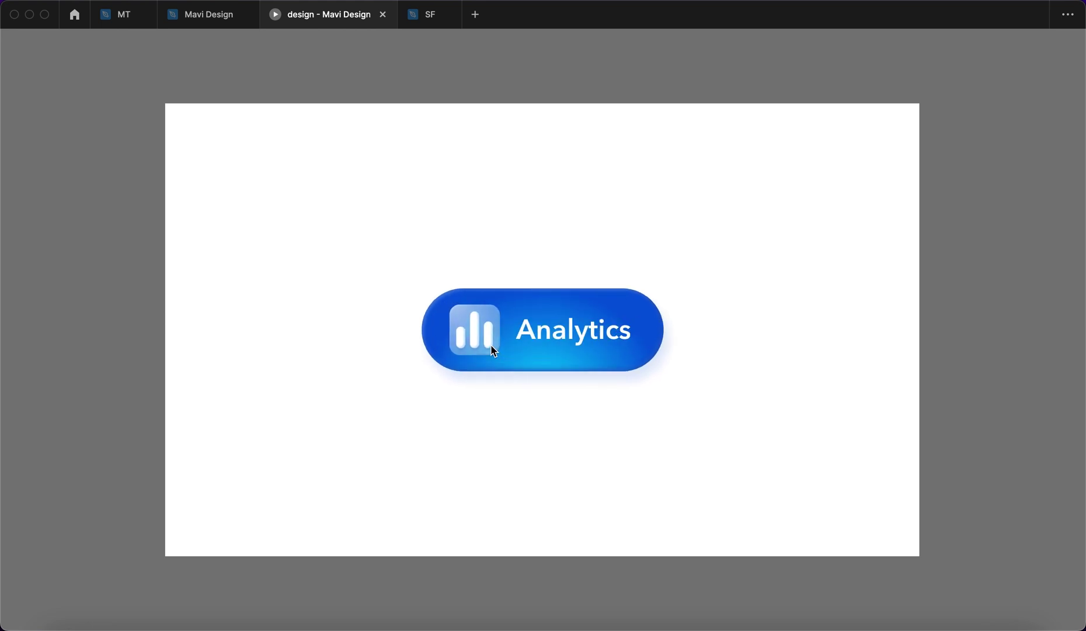
mouse_move(491, 327)
mouse_move(517, 339)
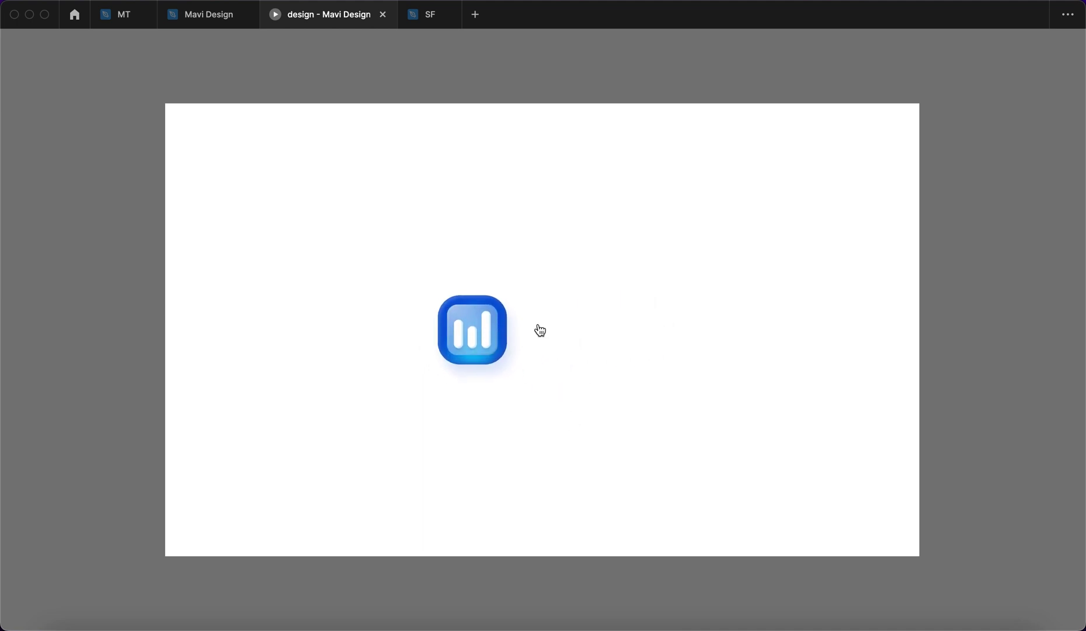
Move the hover variant's three bars, icon background and Rectangle 4 right by 5 px, leaving out the Analytics text
click(539, 329)
key(ctrl+shift+Tab)
click(94, 274)
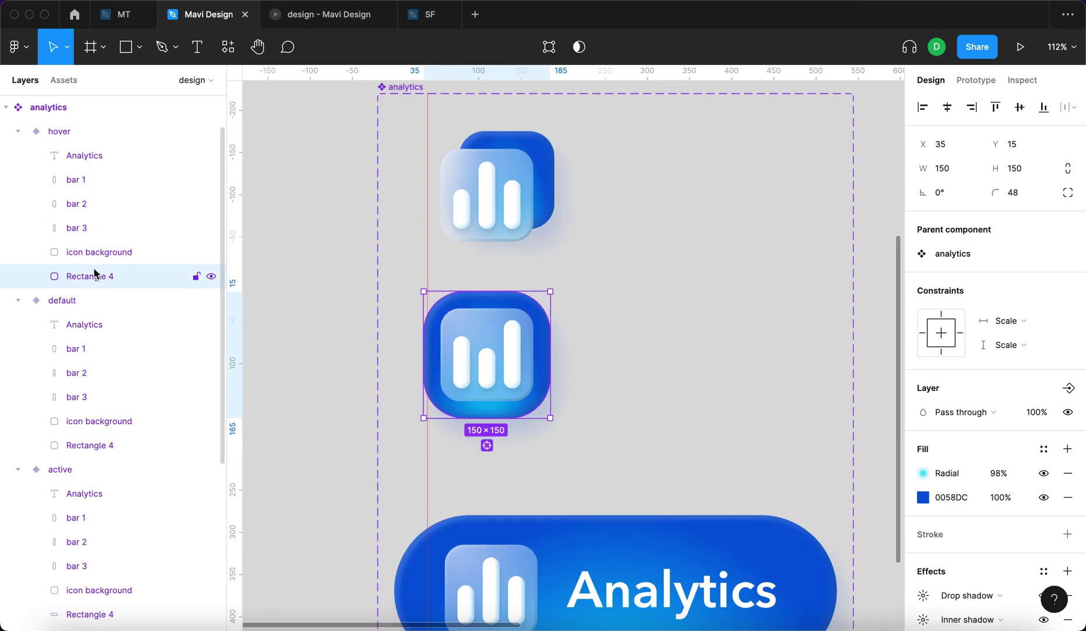
shift+click(85, 181)
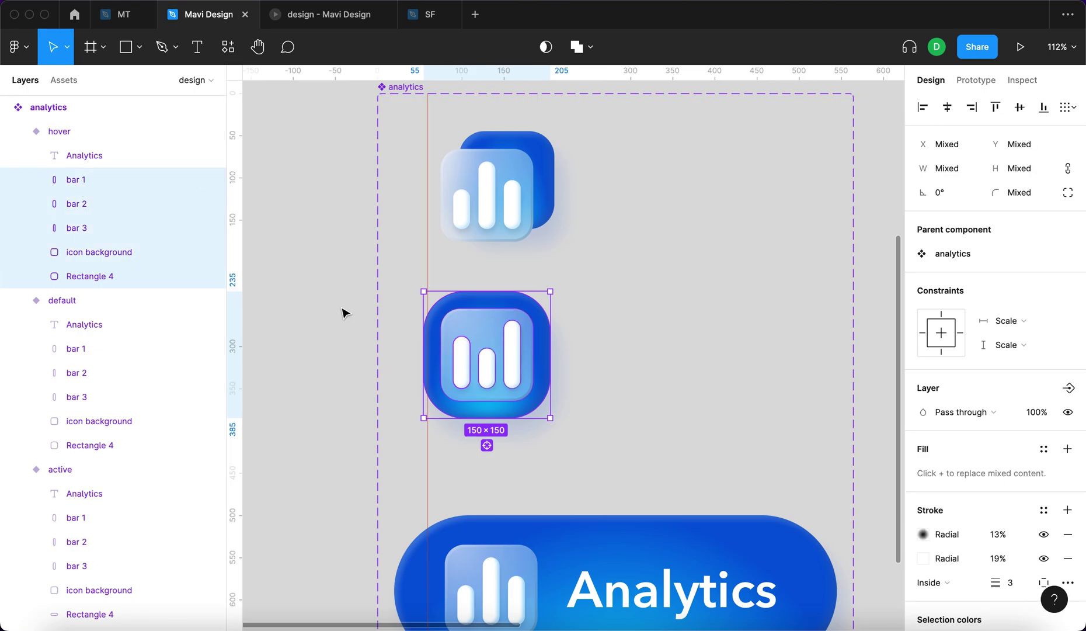
key(Right)
key(Right)
key(Right)
key(Right)
key(Right)
Move the default variant's bars, icon background and Rectangle 4 right by 5 px, without its Analytics text
click(133, 301)
key(Return)
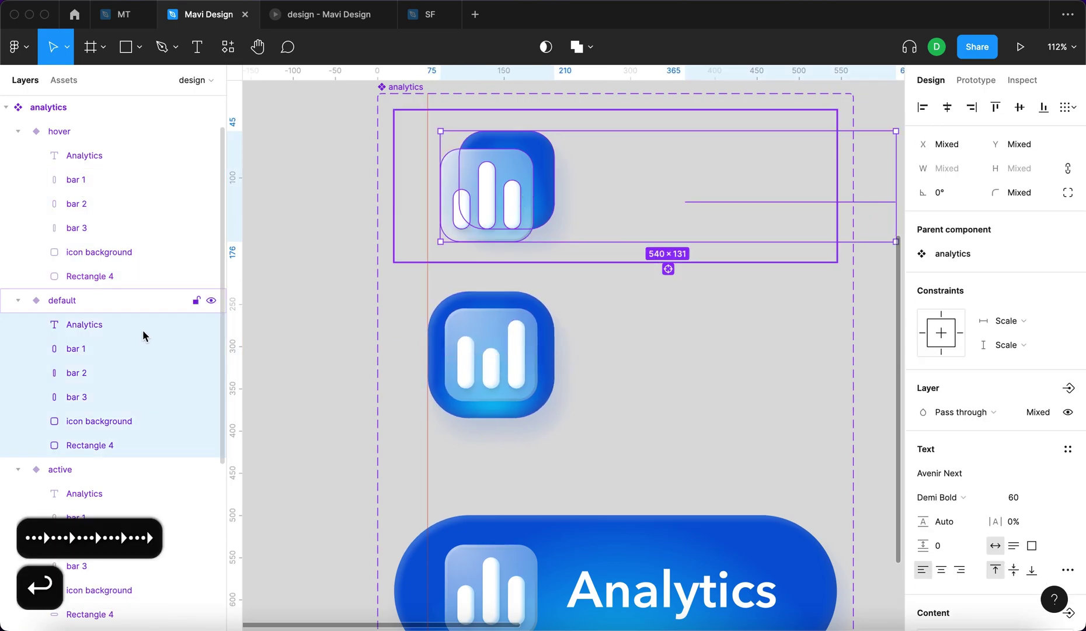
super+click(111, 321)
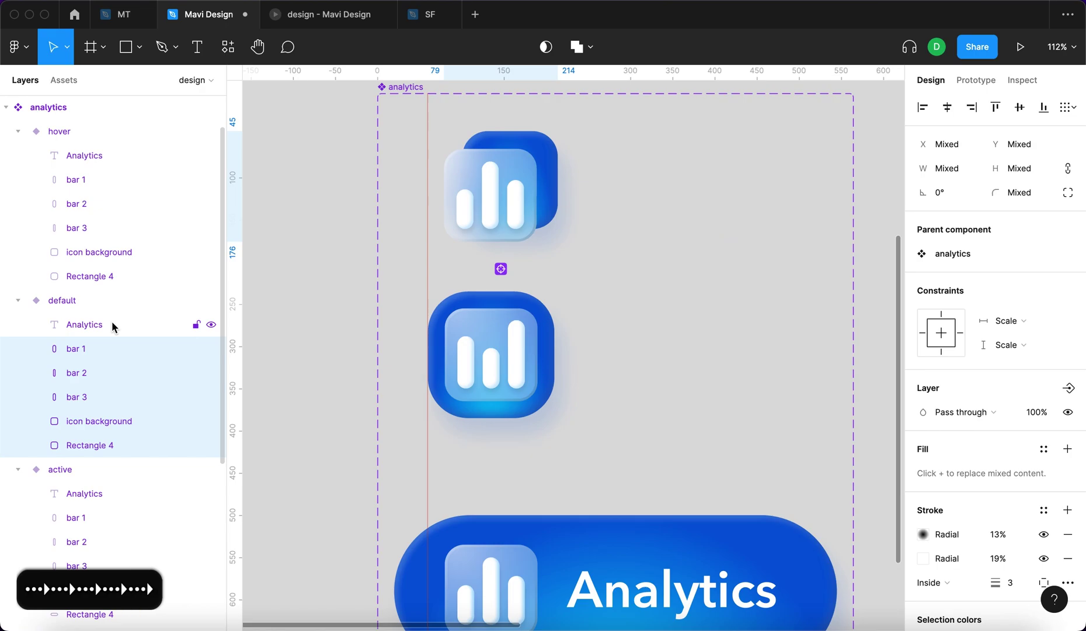
Move the default variant's Analytics text left by 40 px to X 305 and preview the button's transitions
click(112, 323)
key(shift+Left)
key(shift+Left)
key(shift+Left)
key(shift+Left)
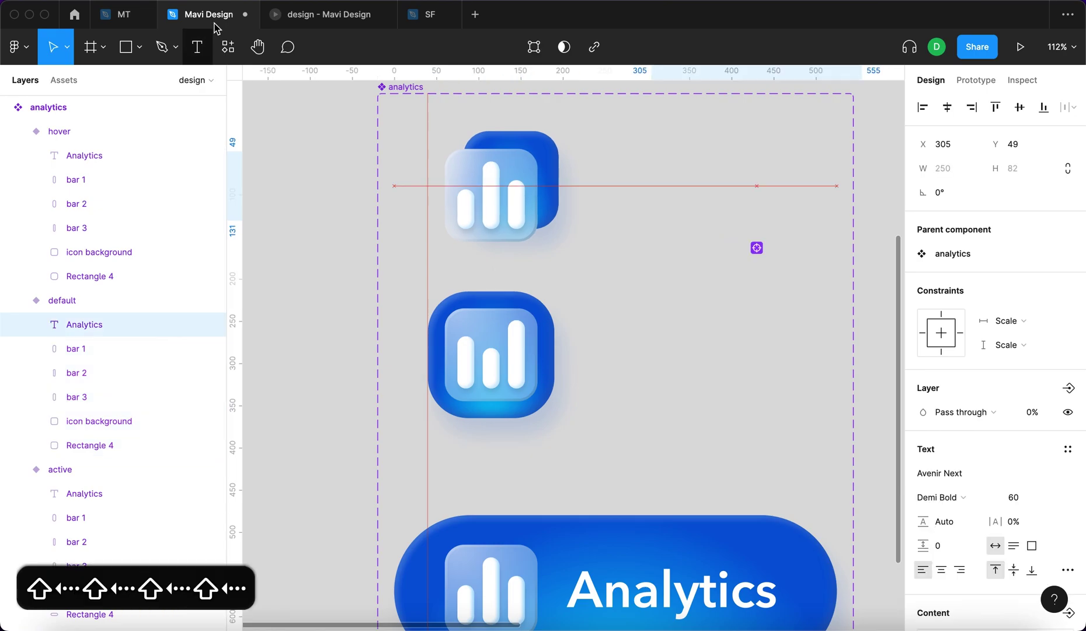
click(291, 25)
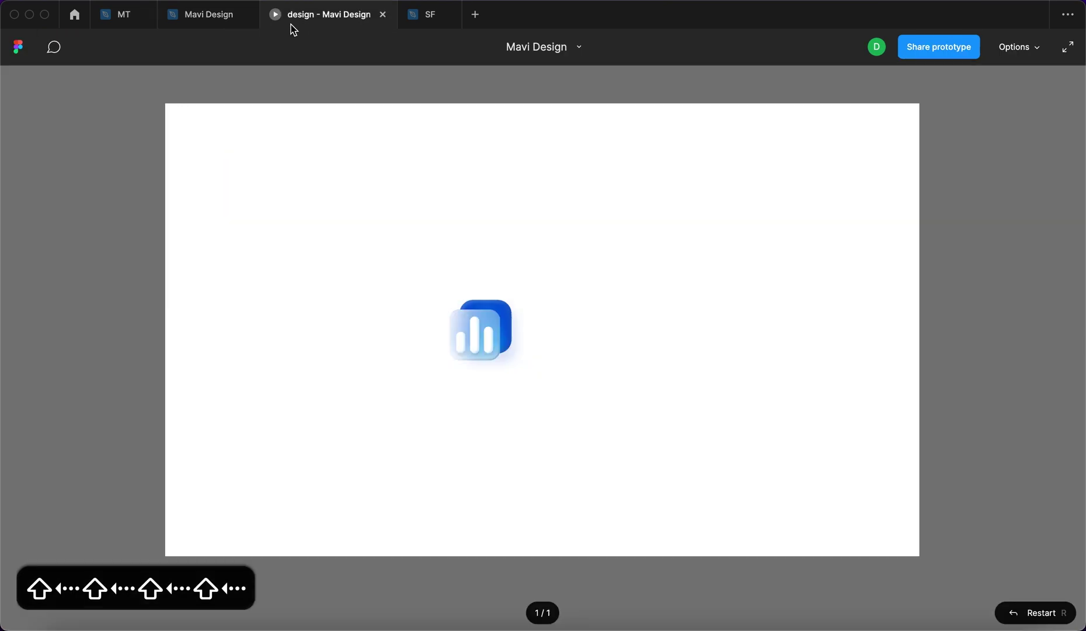
click(486, 315)
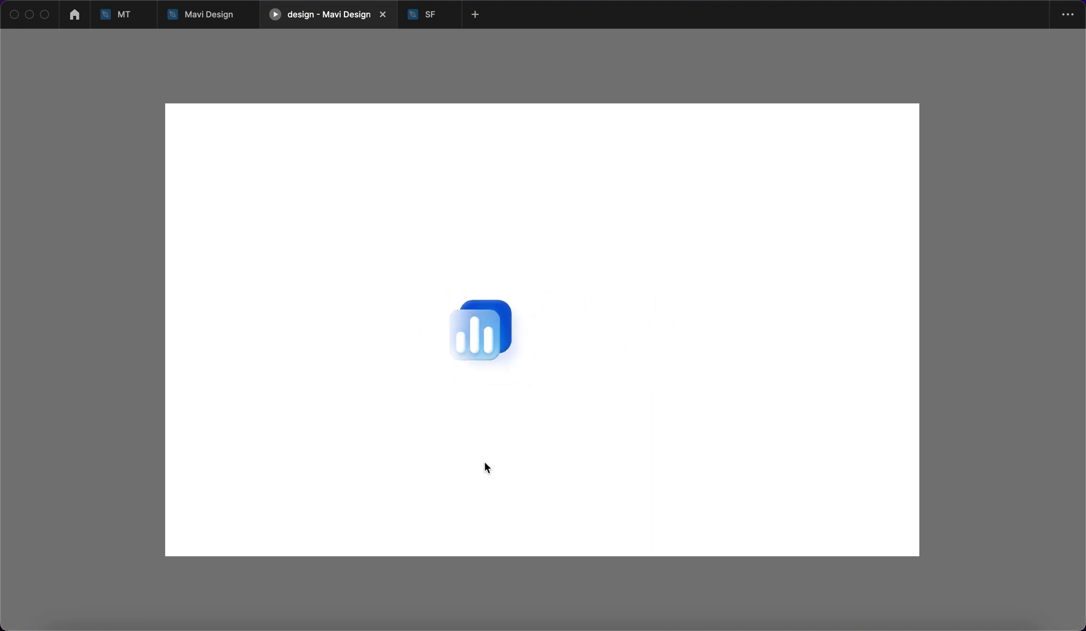
Move the analytics instance horizontally toward the left side of the analytics interactive icon frame, keeping its vertical position
key(ctrl+shift+Tab)
scroll(719, 293, right, 4)
click(716, 324)
scroll(717, 326, up, 5)
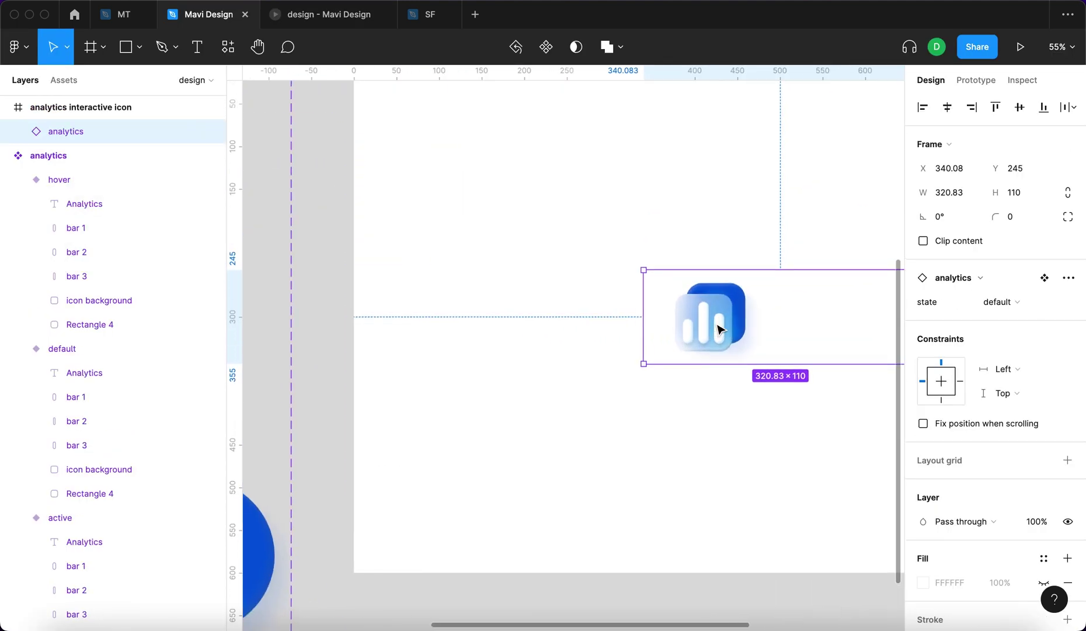
scroll(705, 323, right, 4)
drag(590, 318, 511, 278)
scroll(519, 273, down, 5)
key(super+z)
scroll(569, 286, left, 5)
drag(611, 279, 572, 284)
scroll(600, 234, up, 5)
click(426, 166)
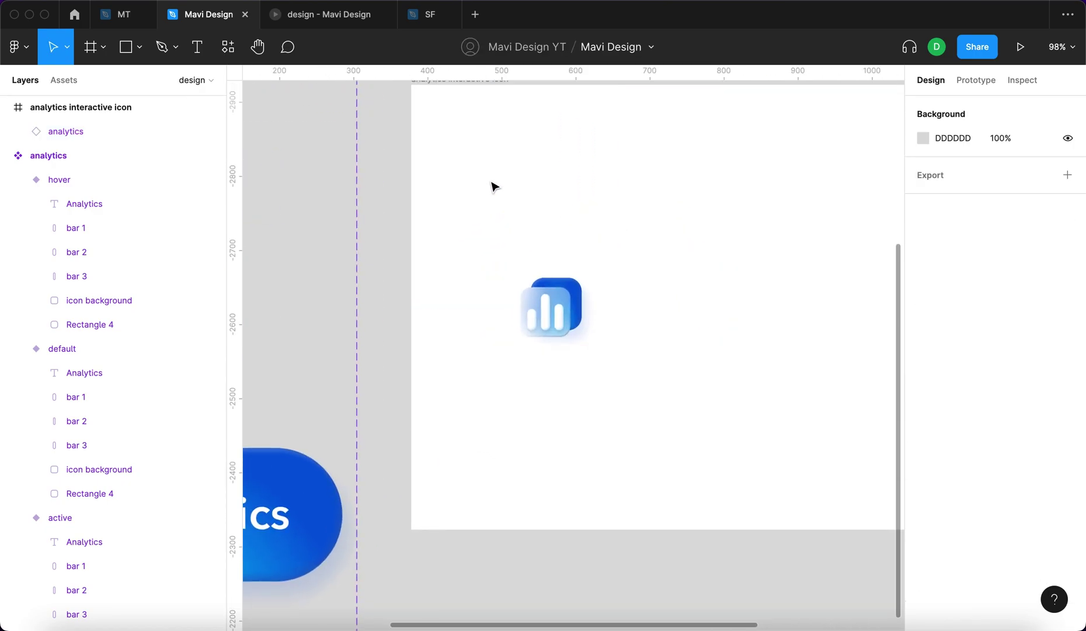
Add two light grey rounded-square placeholders above and two below the analytics icon, plus a light grey panel covering the frame's right part
click(129, 46)
drag(553, 229, 582, 254)
super+click(570, 304)
click(558, 222)
drag(540, 227, 547, 422)
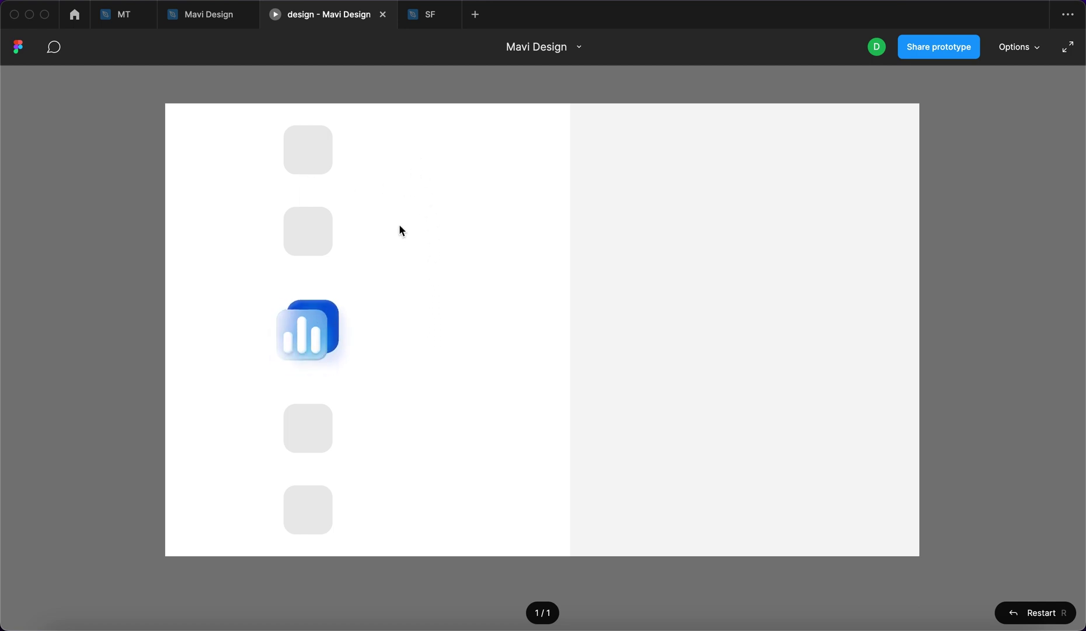
Test the button's hover and active transitions in the prototype between the grey placeholder icons
click(400, 320)
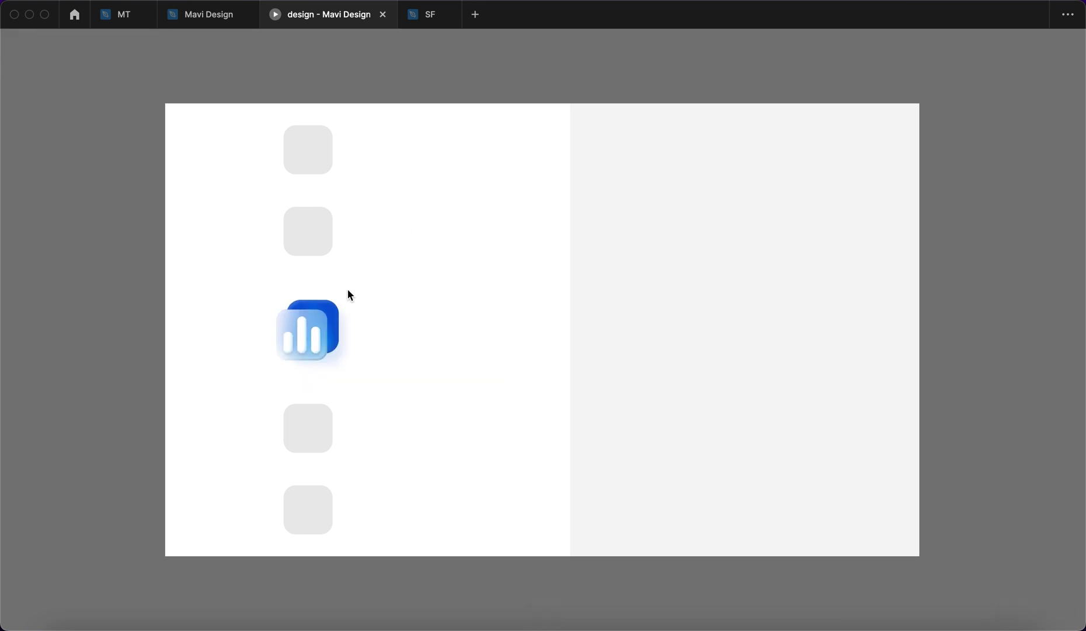
click(349, 330)
click(381, 349)
click(381, 324)
click(382, 337)
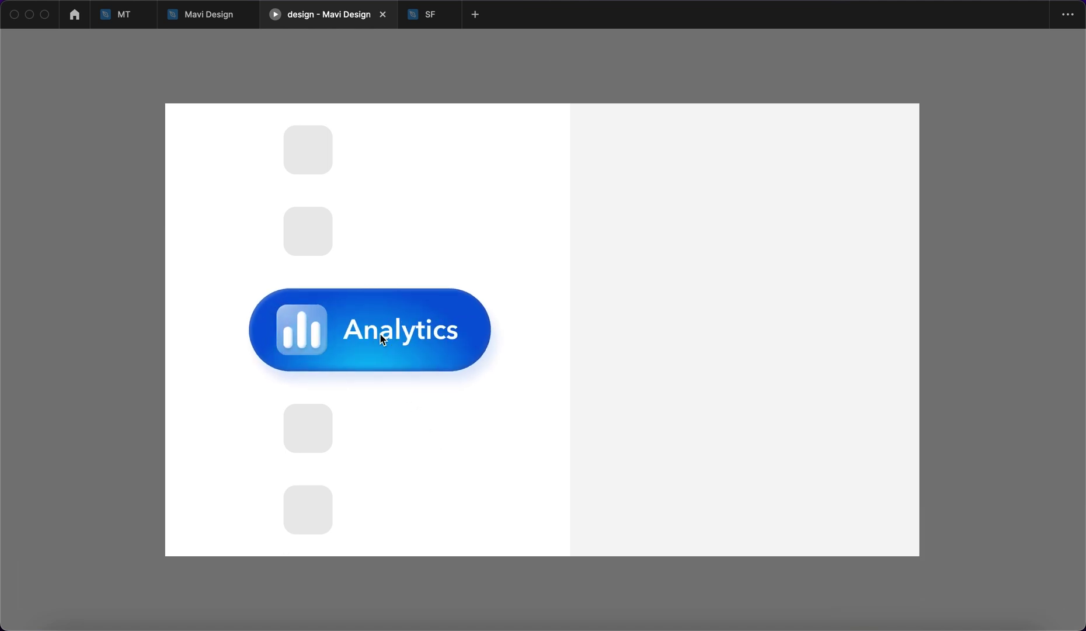
Restart the prototype and repeatedly test the Analytics button's hover, expand and mouse-leave animations
key(r)
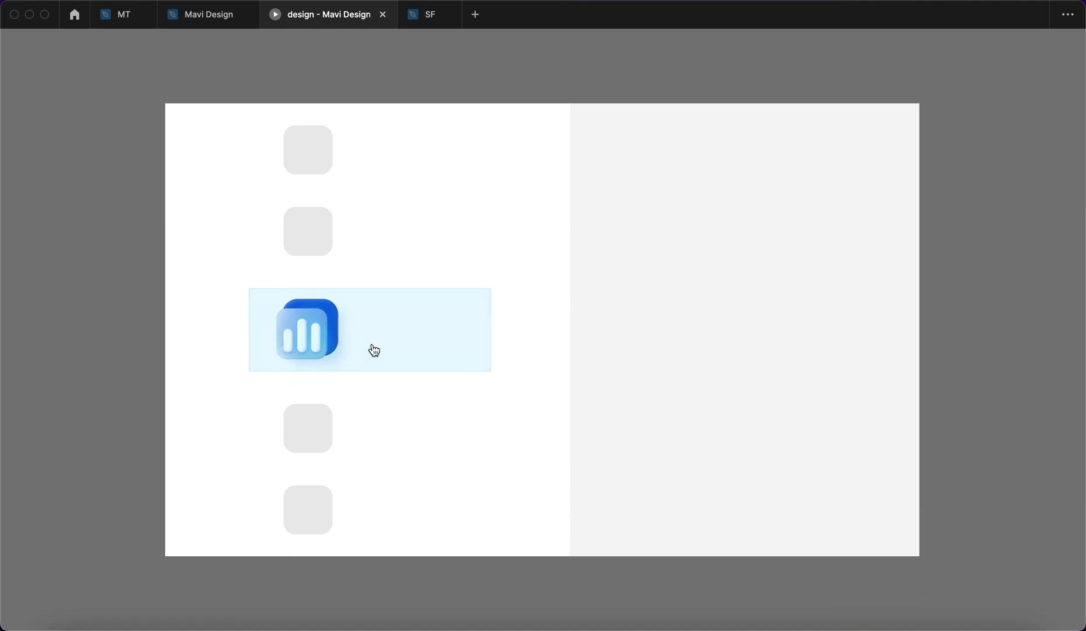
click(372, 345)
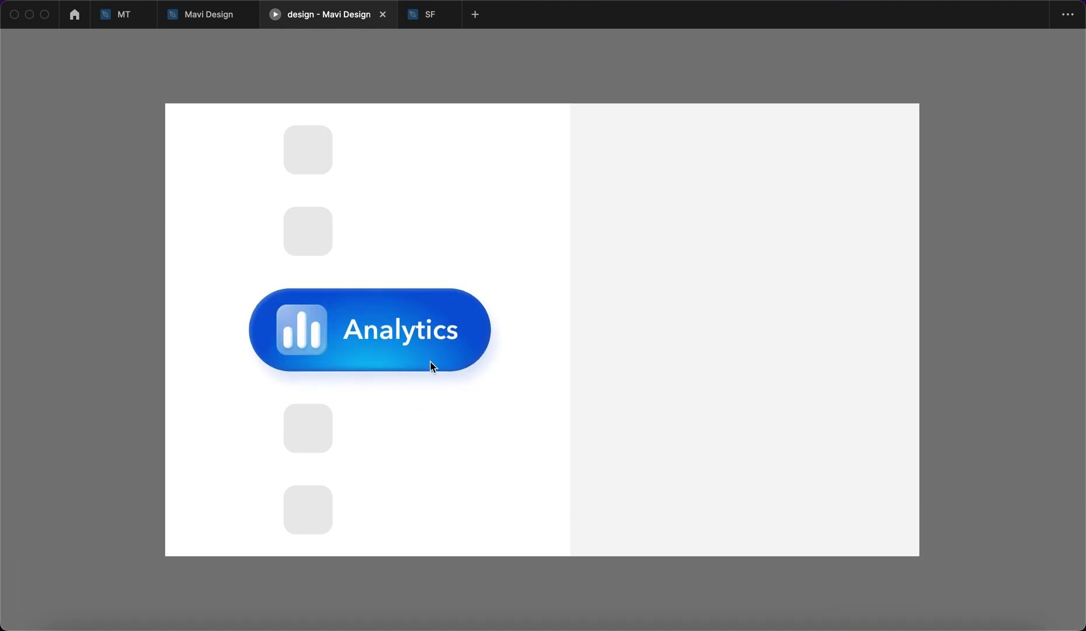
click(383, 342)
click(360, 350)
click(354, 339)
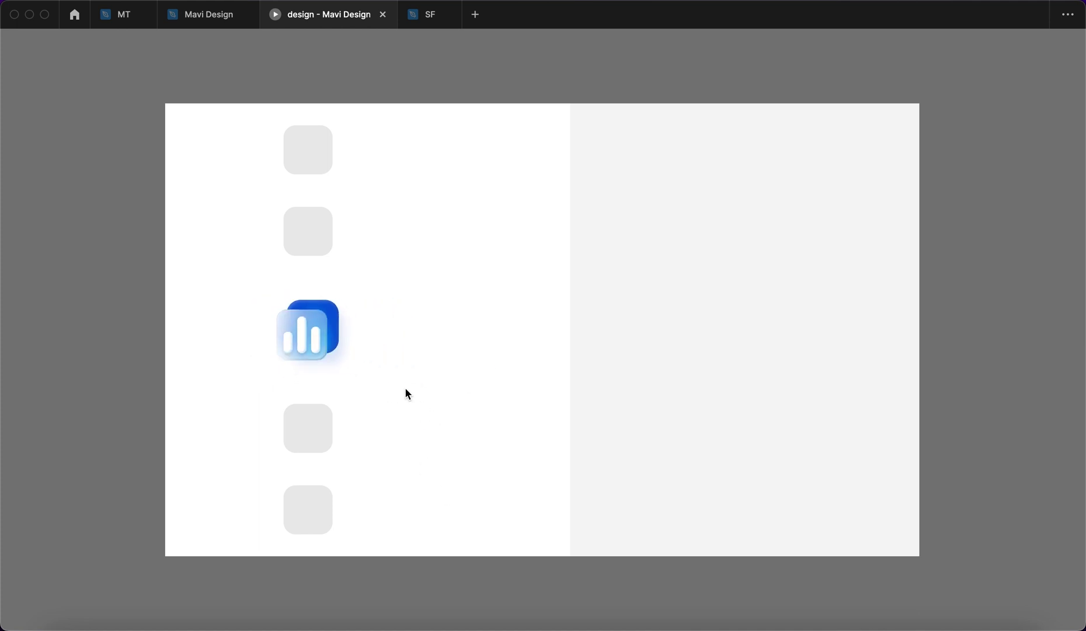
click(359, 337)
click(359, 338)
click(407, 335)
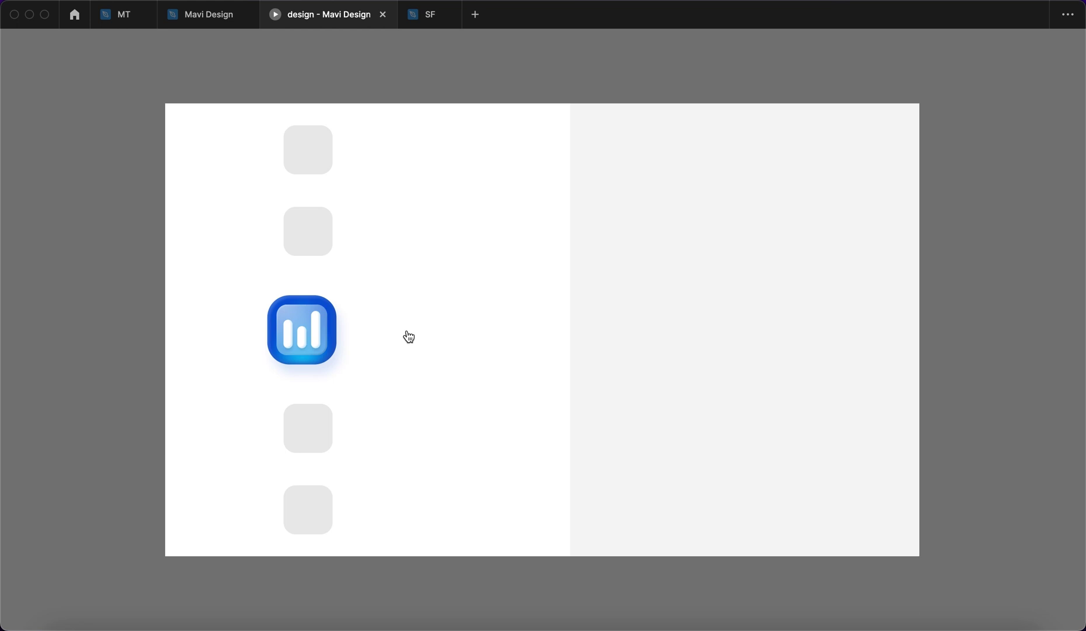